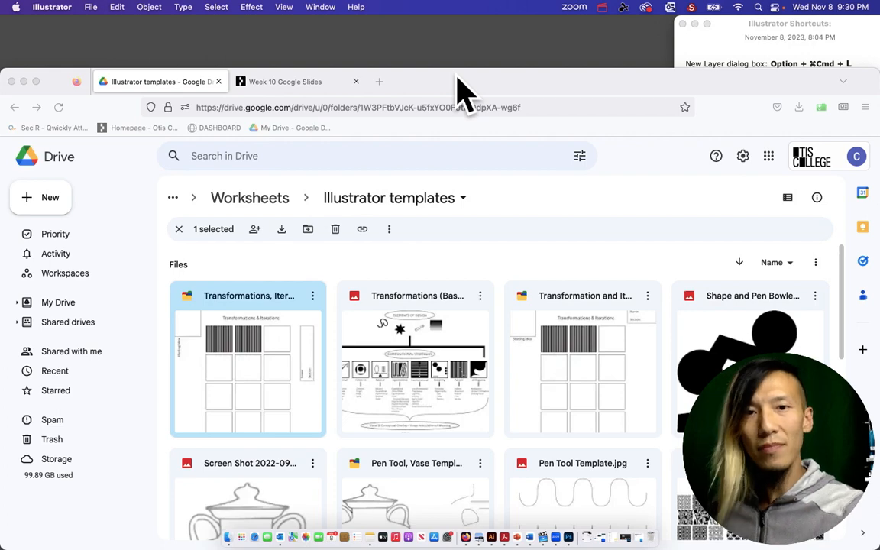
# Step: Switch to Illustrator and start a new 11 x 8.5 in document named "Iterations"
pyautogui.moveTo(458, 78); pyautogui.dragTo(467, 57)
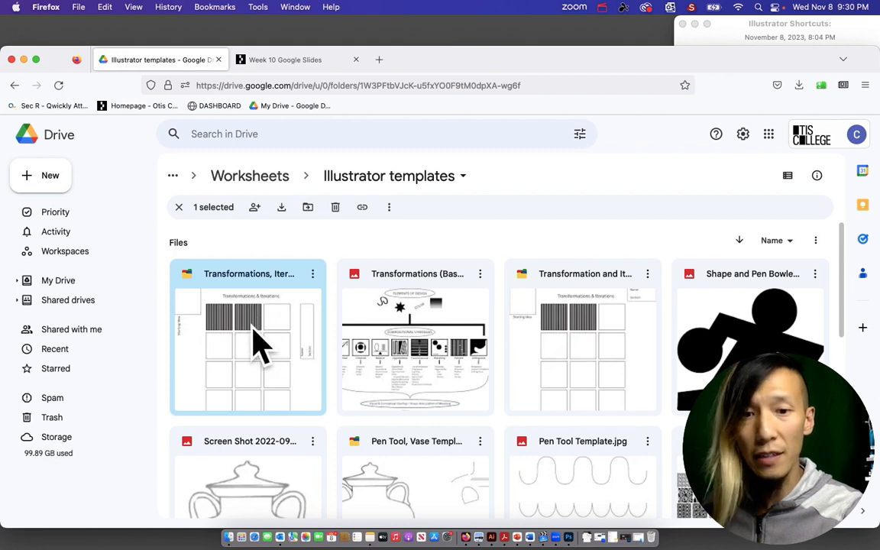
pyautogui.click(489, 538)
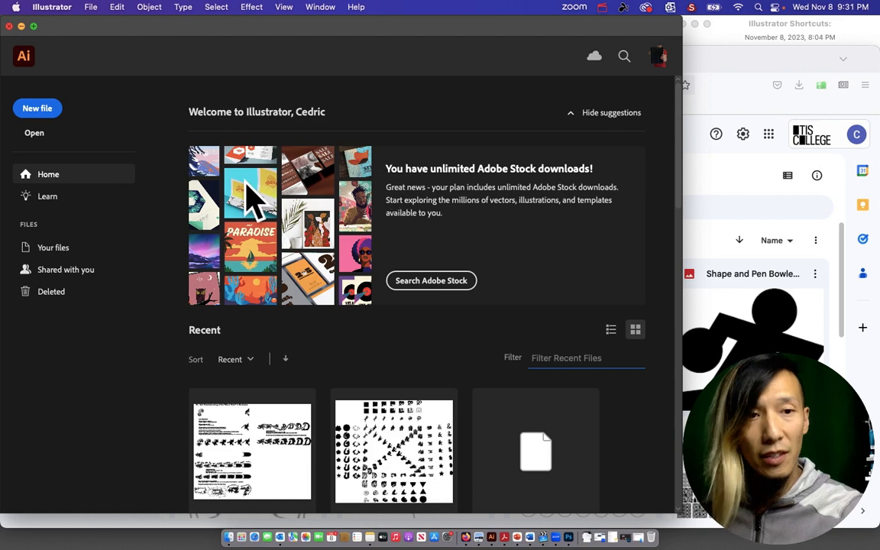
pyautogui.click(49, 111)
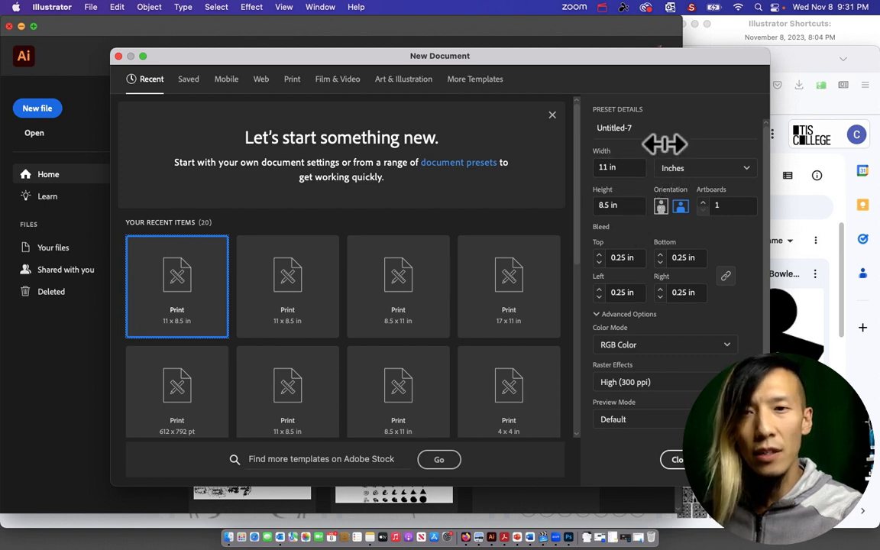
pyautogui.click(617, 128)
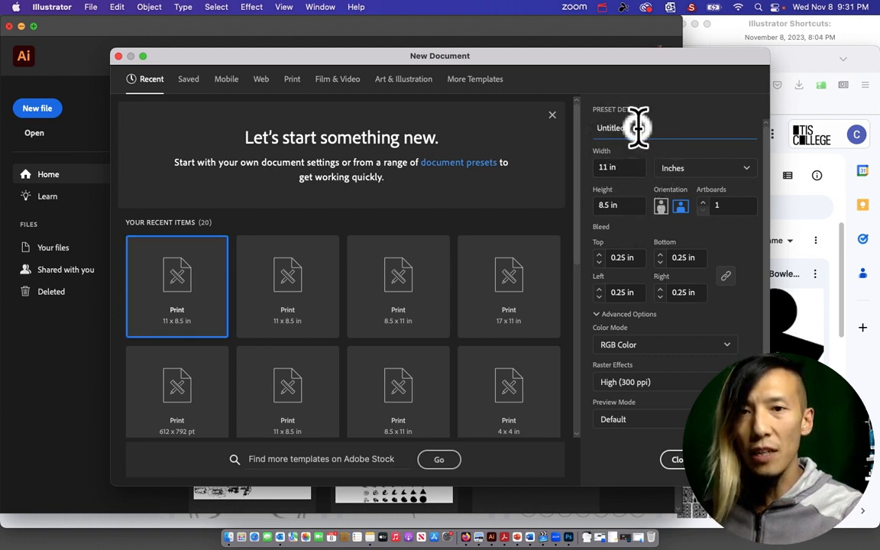
pyautogui.moveTo(637, 128); pyautogui.dragTo(552, 118)
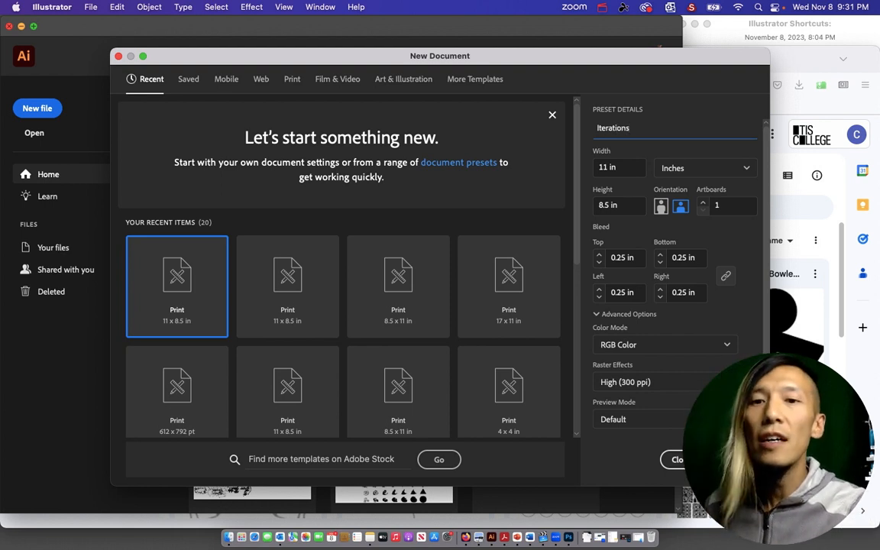
pyautogui.write('Iterations')
# Step: Give the document 3 artboards with RGB Color and High (300 ppi) raster effects, and create it
pyautogui.click(718, 203)
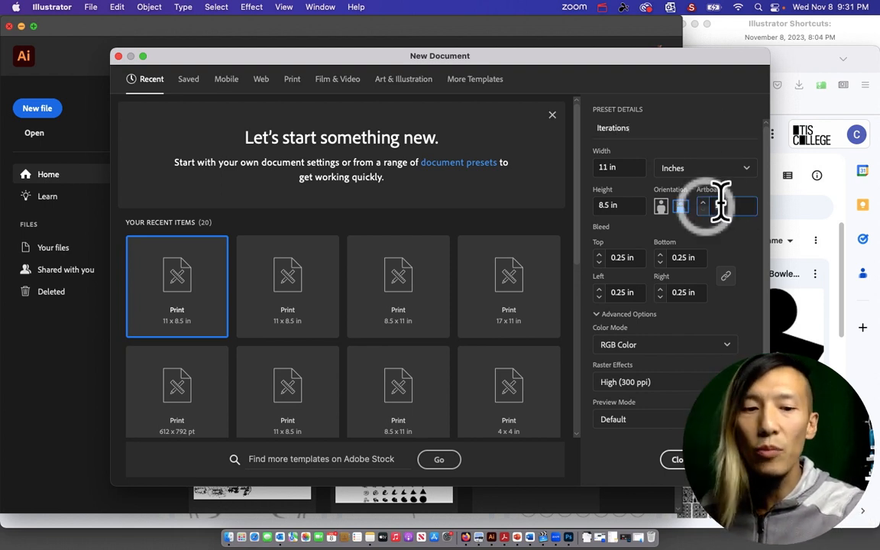
pyautogui.write('3')
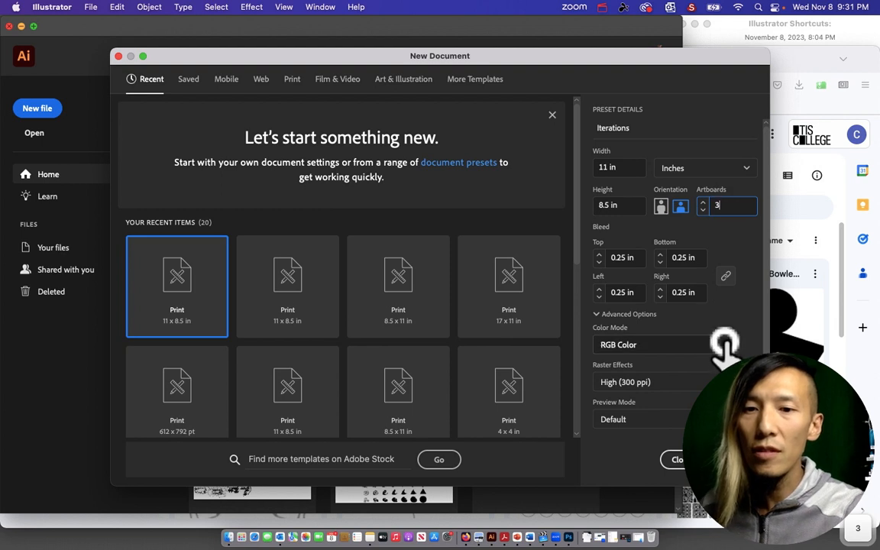
pyautogui.click(725, 345)
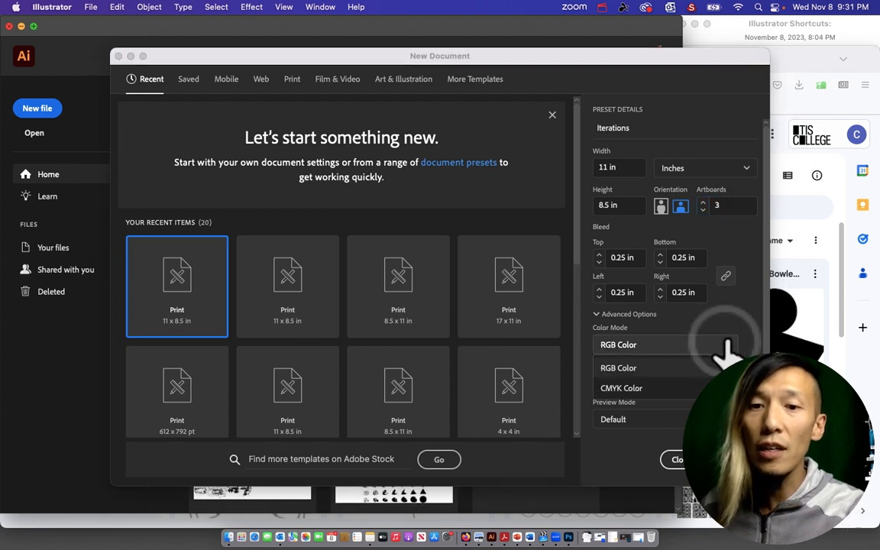
pyautogui.click(644, 369)
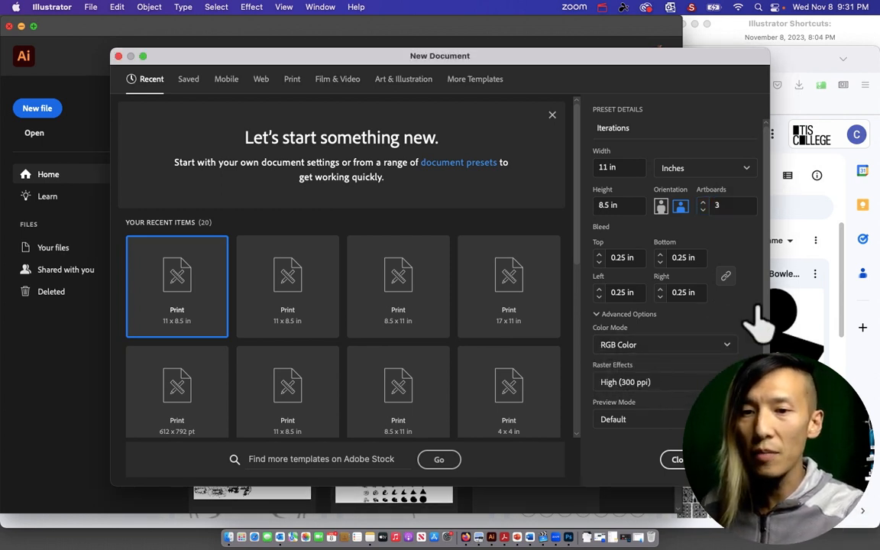
pyautogui.click(722, 381)
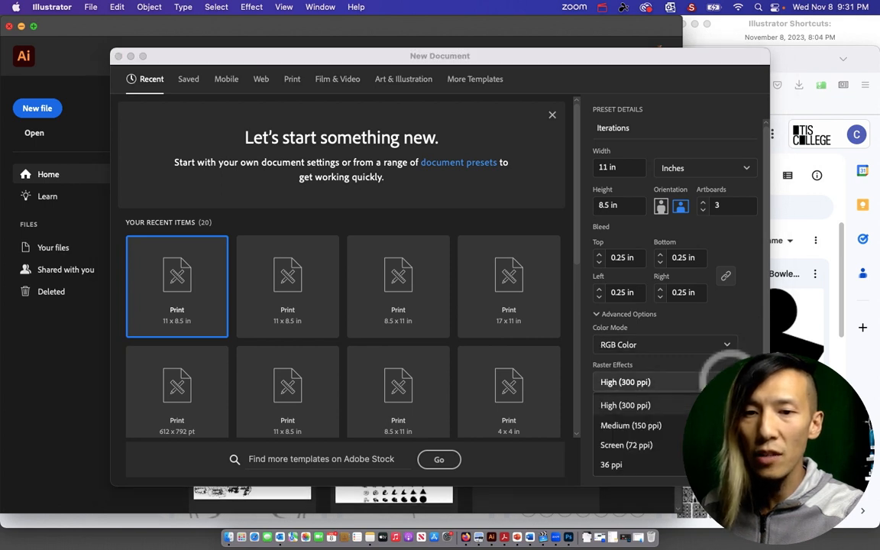
pyautogui.click(700, 370)
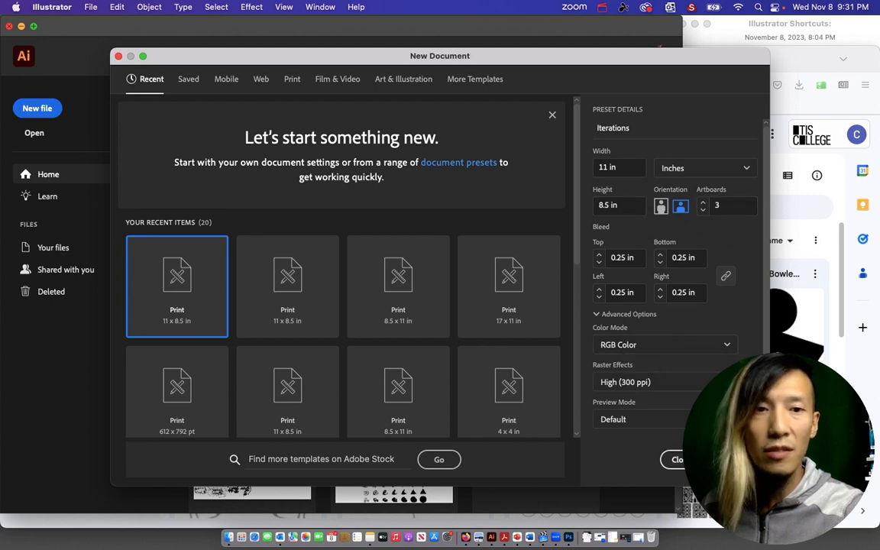
pyautogui.press('Escape')
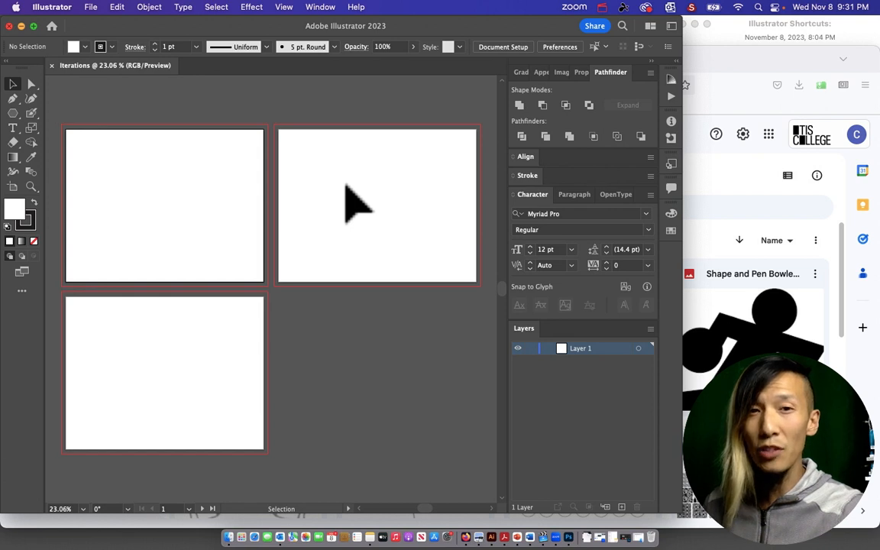
# Step: Switch the workspace to Essentials
pyautogui.click(320, 7)
pyautogui.moveTo(342, 72)
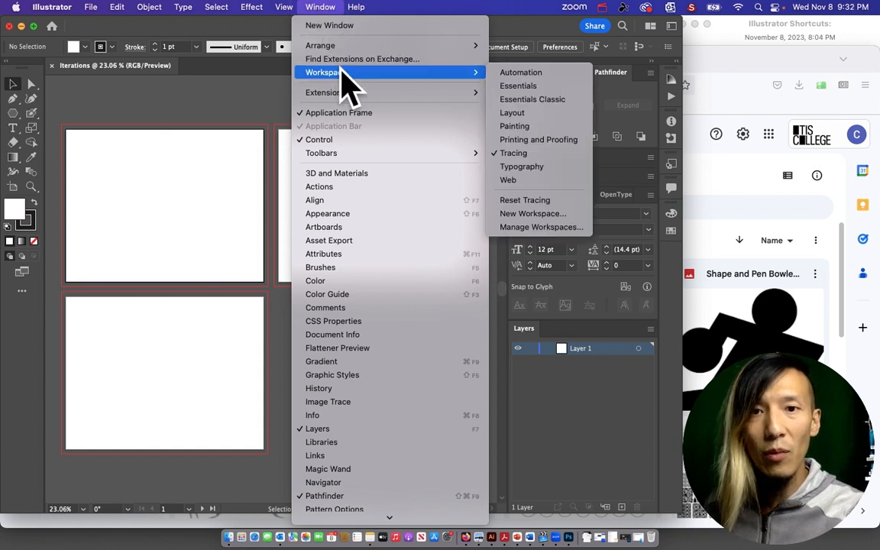
pyautogui.click(533, 87)
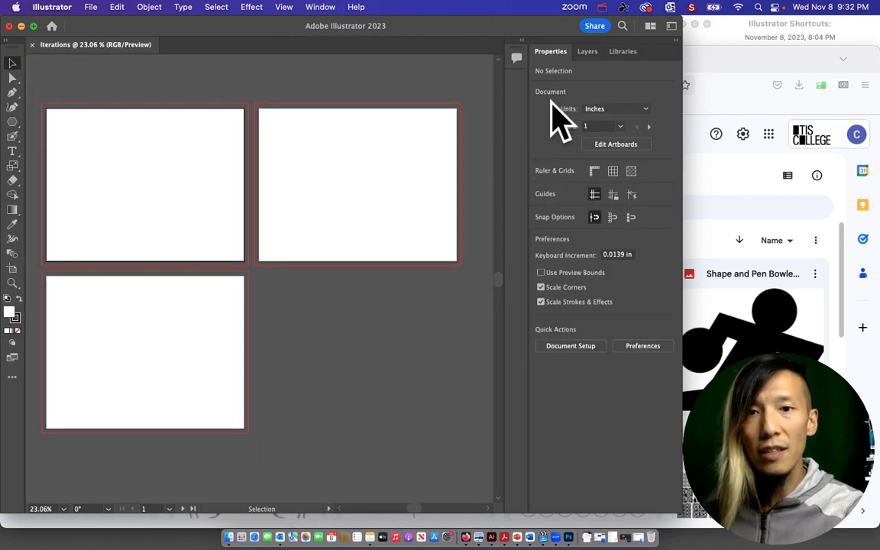
# Step: Show the Navigator, dock it above Properties, and close the leftover floating Info panel
pyautogui.click(316, 7)
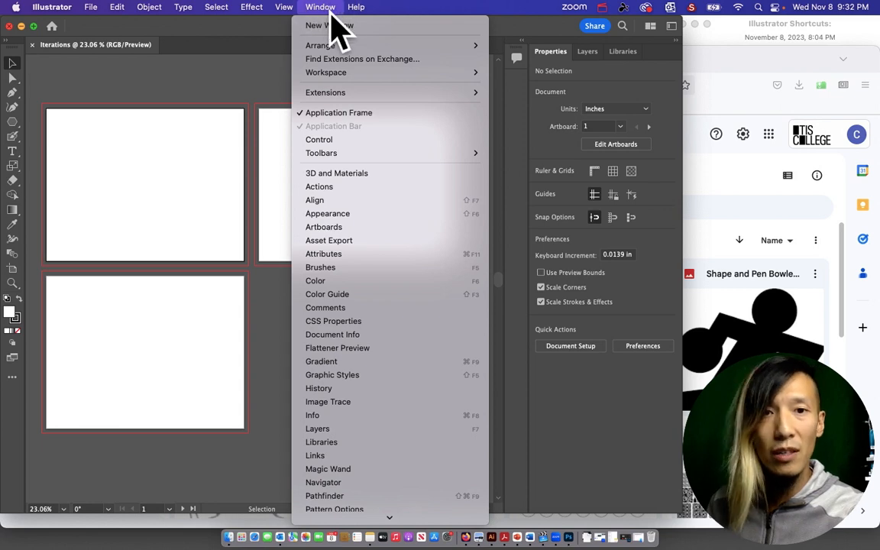
pyautogui.moveTo(379, 523)
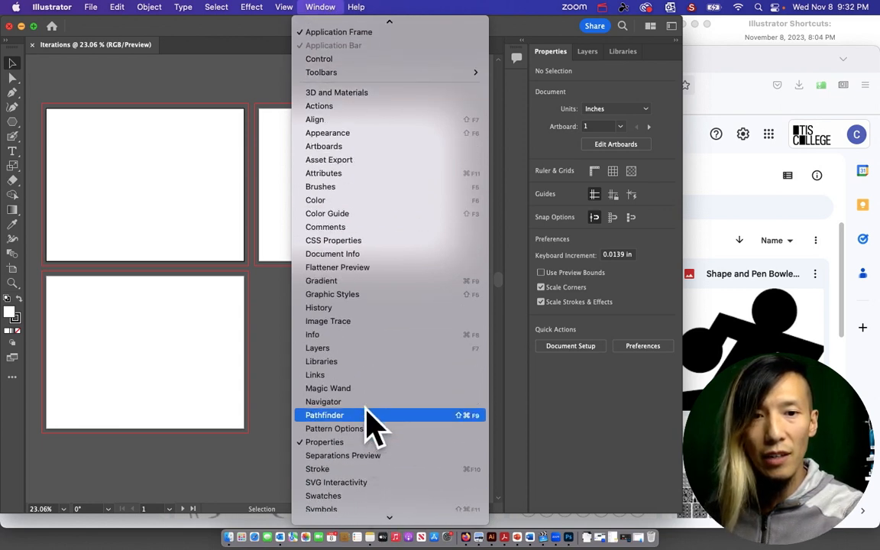
pyautogui.click(365, 401)
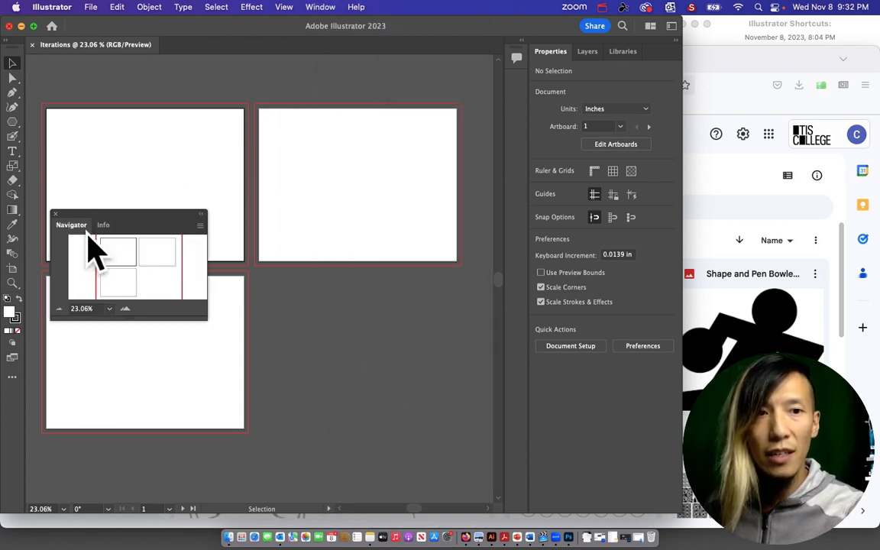
pyautogui.moveTo(71, 224); pyautogui.dragTo(582, 57)
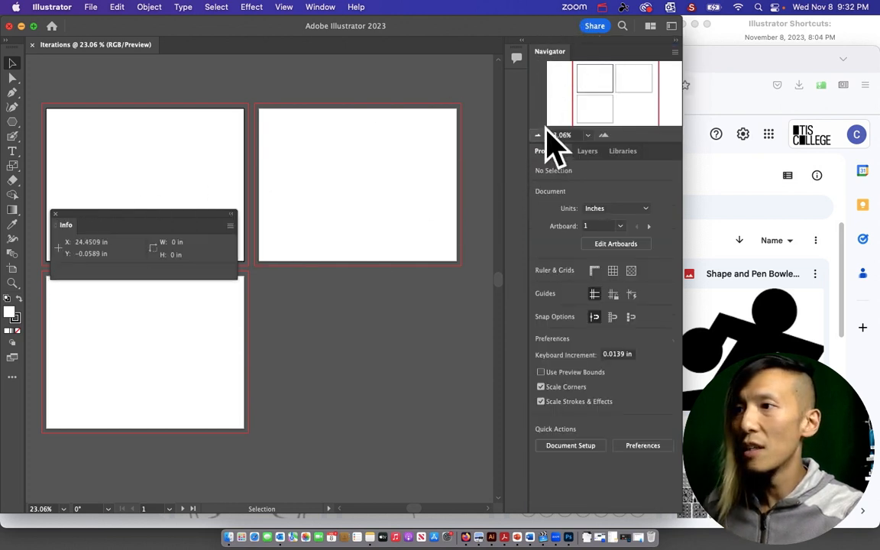
pyautogui.click(55, 214)
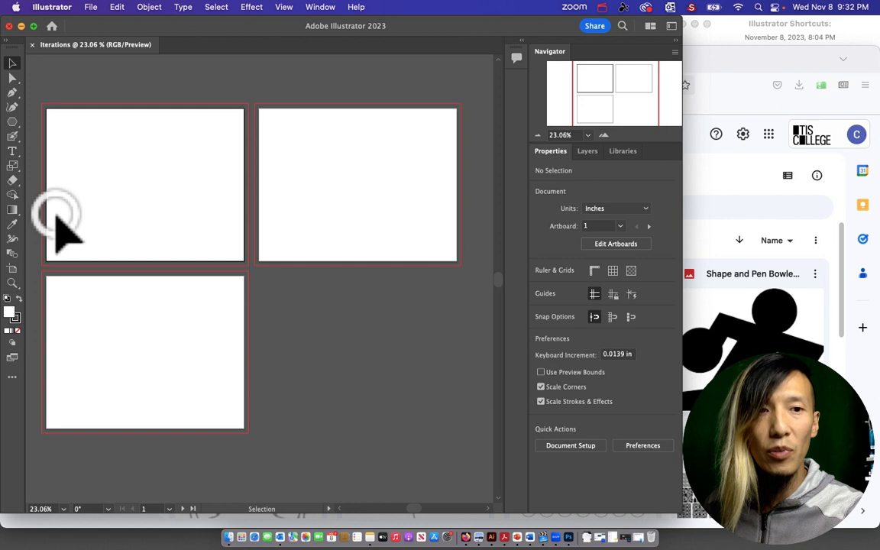
# Step: Show the Brushes panel and leave its group floating on the empty canvas below the second artboard
pyautogui.click(320, 7)
pyautogui.click(350, 267)
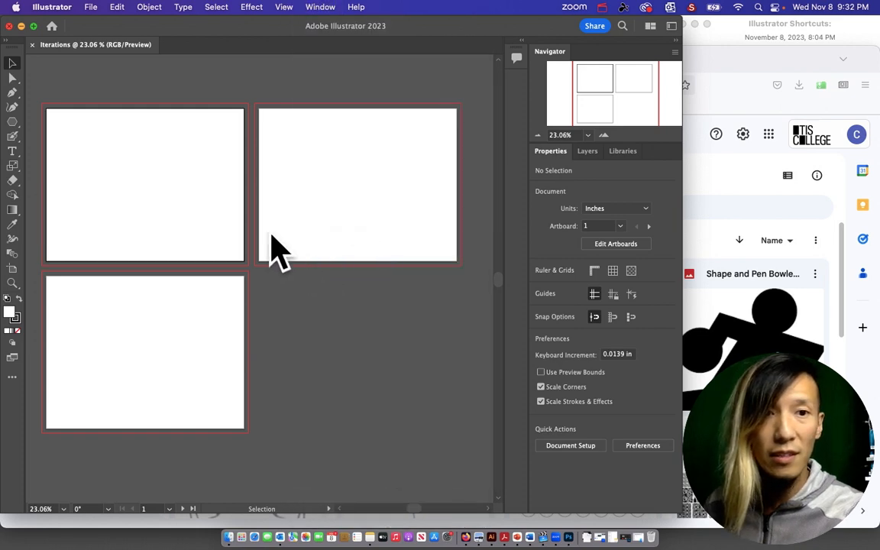
pyautogui.moveTo(584, 139)
pyautogui.mouseDown()
pyautogui.moveTo(390, 218)
pyautogui.moveTo(369, 263)
pyautogui.moveTo(392, 309)
pyautogui.moveTo(748, 149)
pyautogui.moveTo(375, 200)
pyautogui.moveTo(352, 310)
pyautogui.moveTo(345, 299)
pyautogui.mouseUp()
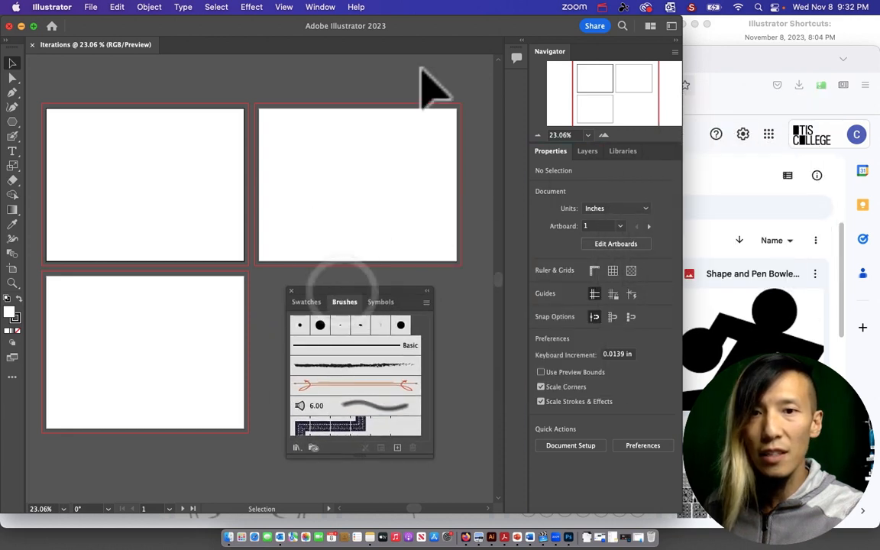
# Step: Show Align, dock Align and Pathfinder separately above the Properties group, and close the leftover Transform panel
pyautogui.click(321, 7)
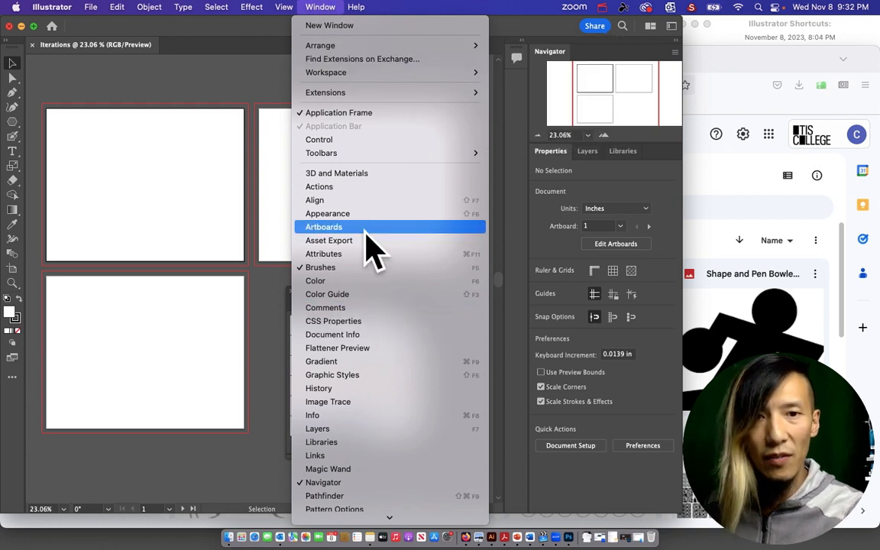
pyautogui.click(365, 201)
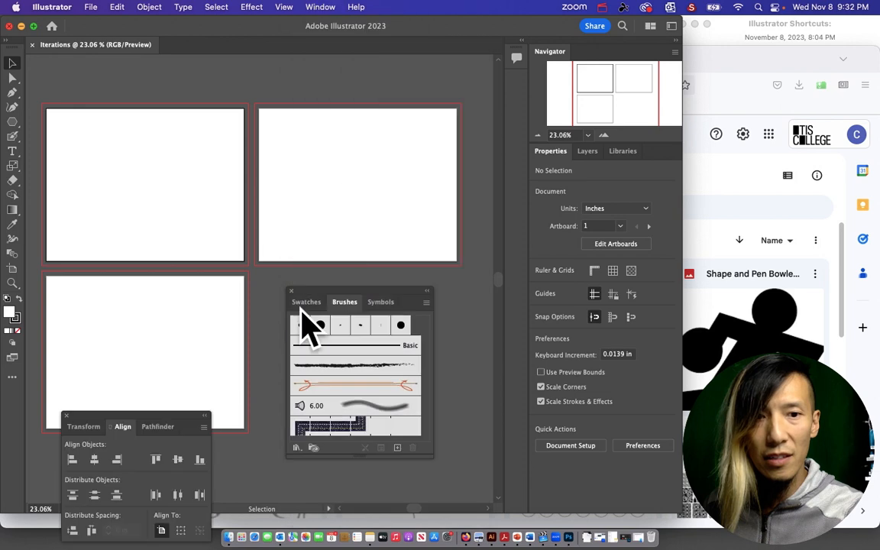
pyautogui.moveTo(126, 431); pyautogui.dragTo(578, 145)
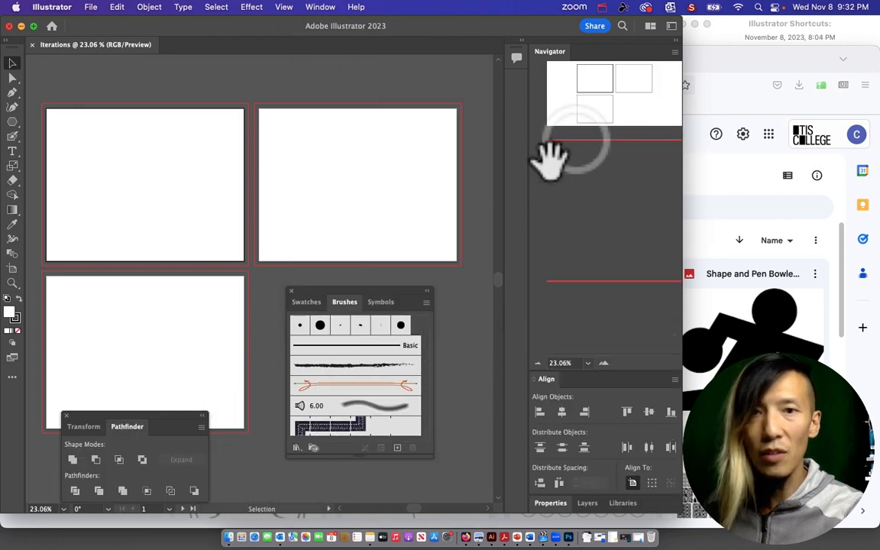
pyautogui.moveTo(138, 428); pyautogui.dragTo(576, 509)
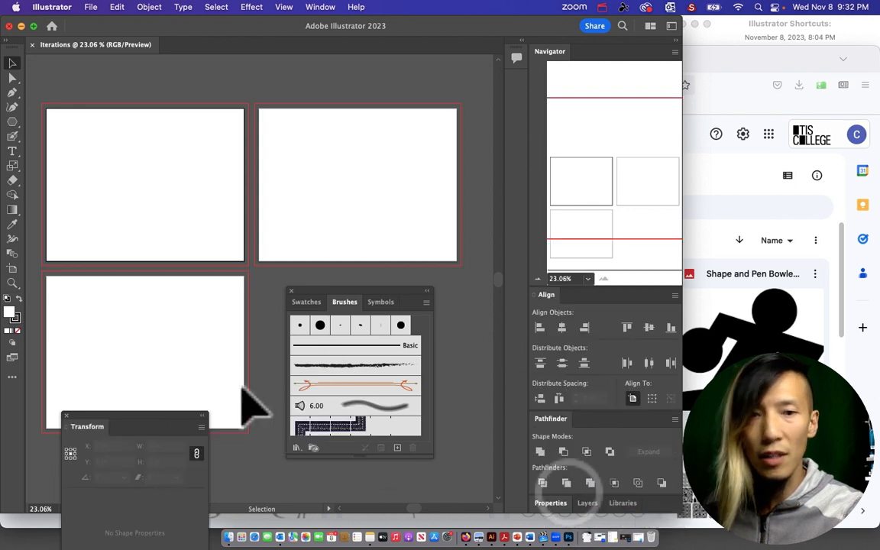
pyautogui.click(67, 417)
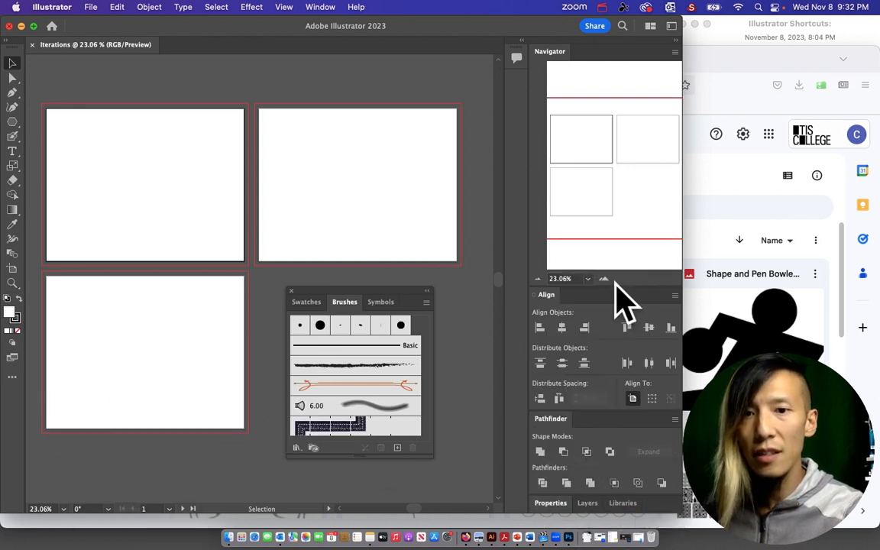
# Step: Close the docked Navigator
pyautogui.click(556, 53)
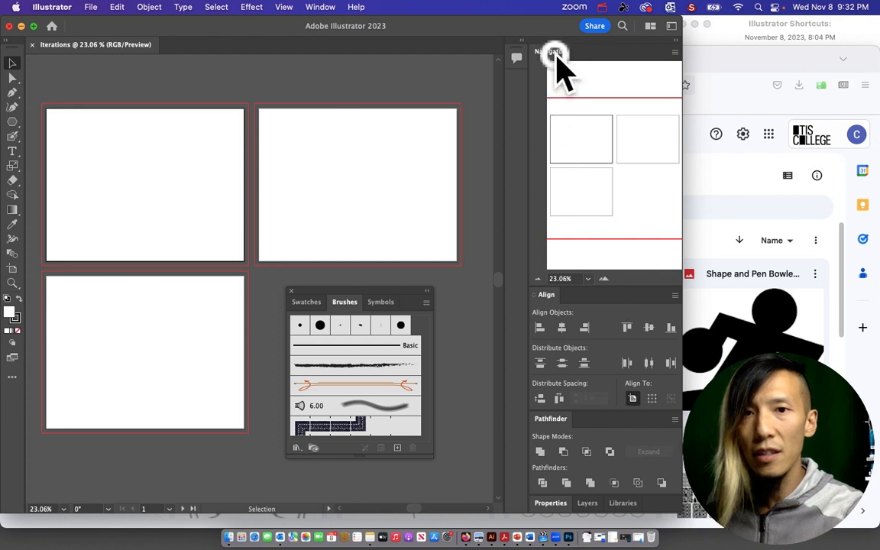
pyautogui.rightClick(556, 53)
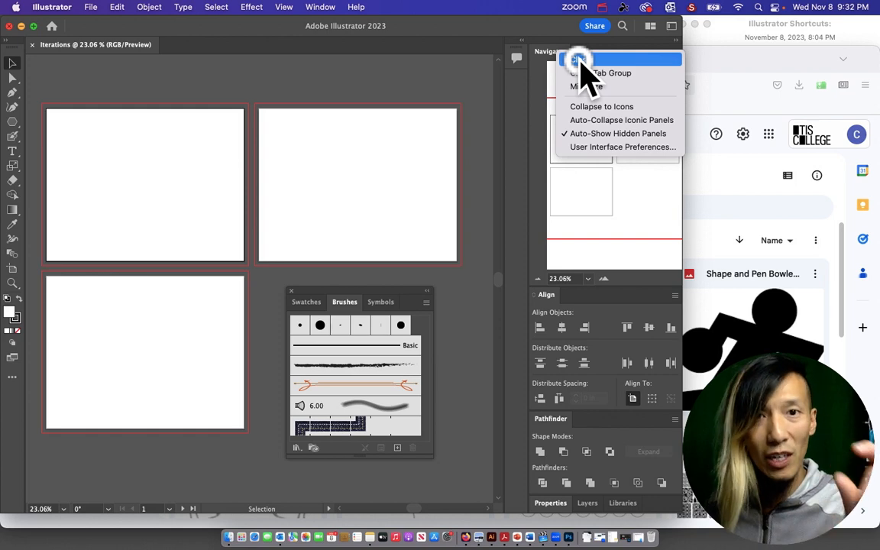
pyautogui.click(581, 61)
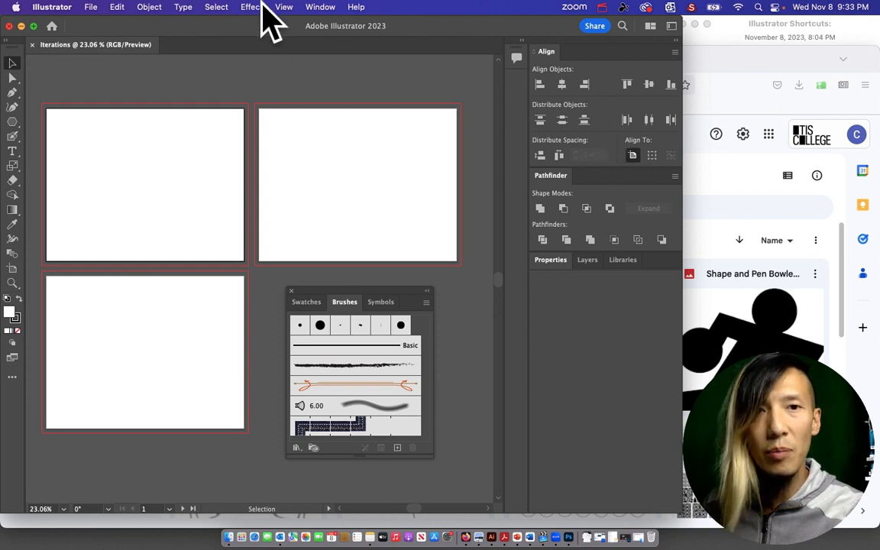
# Step: Bring Layers to the front of its group, then show Appearance and dock it above Align
pyautogui.click(587, 260)
pyautogui.click(320, 7)
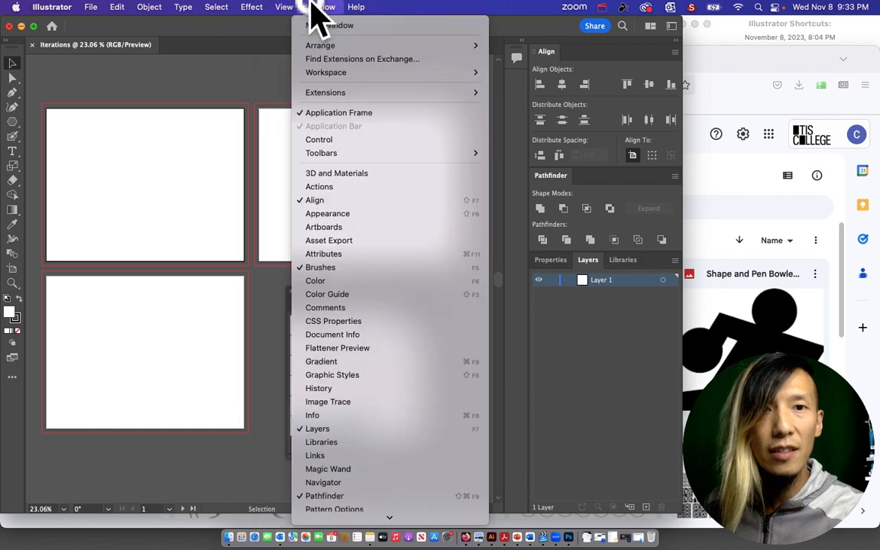
pyautogui.click(340, 215)
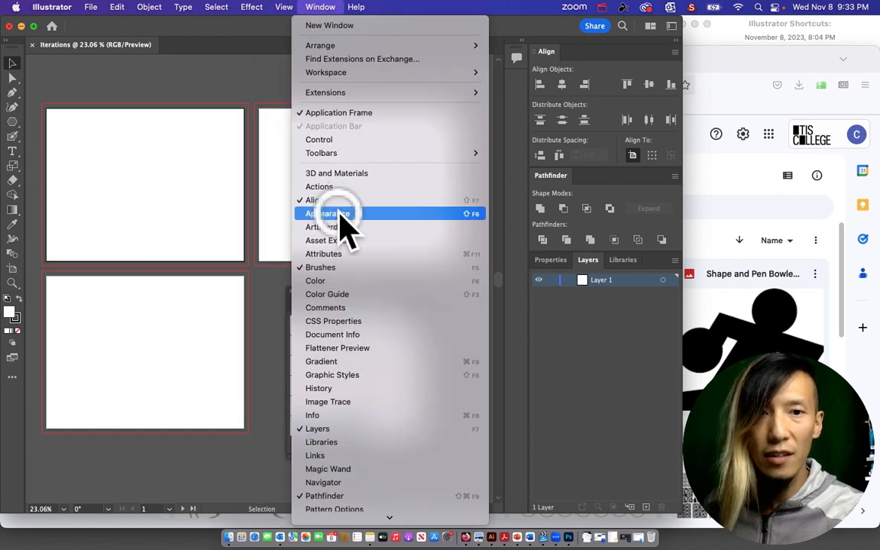
pyautogui.moveTo(493, 216)
pyautogui.mouseDown()
pyautogui.moveTo(589, 177)
pyautogui.moveTo(604, 262)
pyautogui.moveTo(607, 206)
pyautogui.moveTo(585, 55)
pyautogui.moveTo(579, 47)
pyautogui.moveTo(570, 55)
pyautogui.mouseUp()
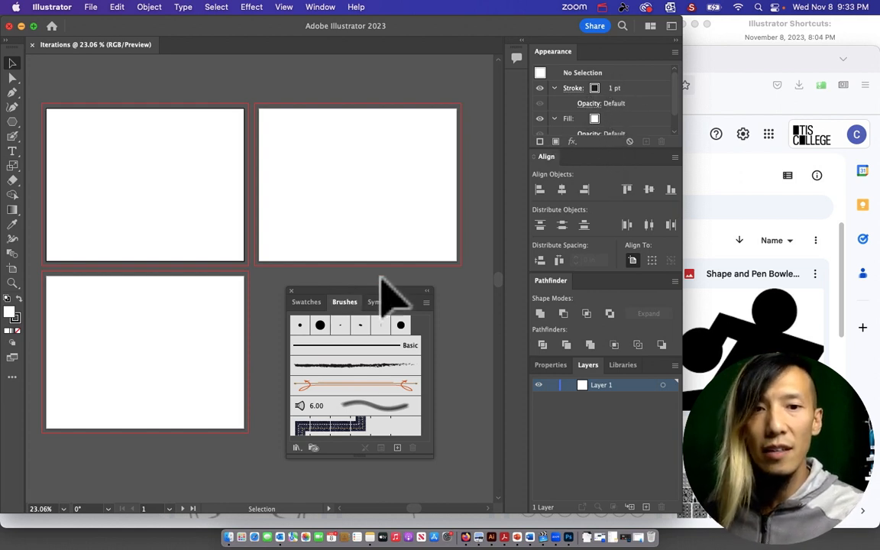
# Step: Look at the Swatches, return to the Brushes, and shift their floating group slightly
pyautogui.click(307, 303)
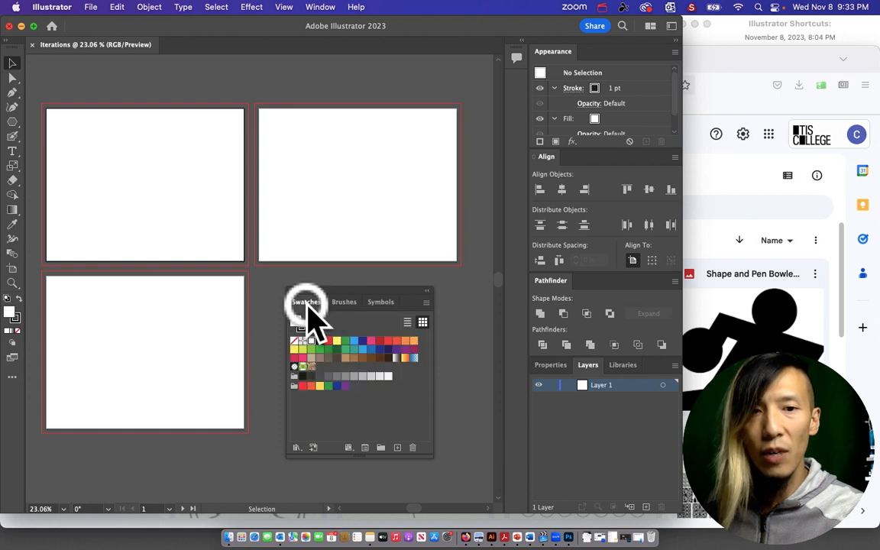
pyautogui.click(347, 304)
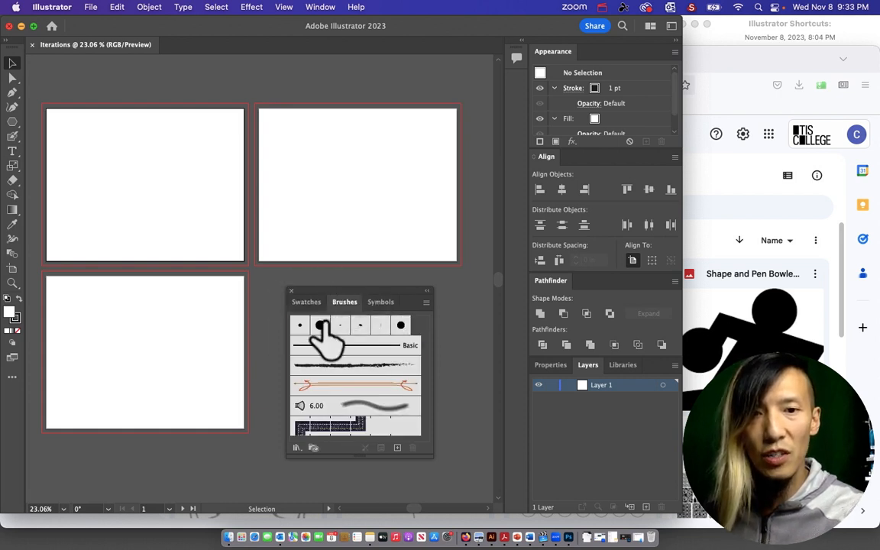
pyautogui.moveTo(379, 290)
pyautogui.mouseDown()
pyautogui.moveTo(411, 299)
pyautogui.moveTo(366, 285)
pyautogui.moveTo(368, 295)
pyautogui.mouseUp()
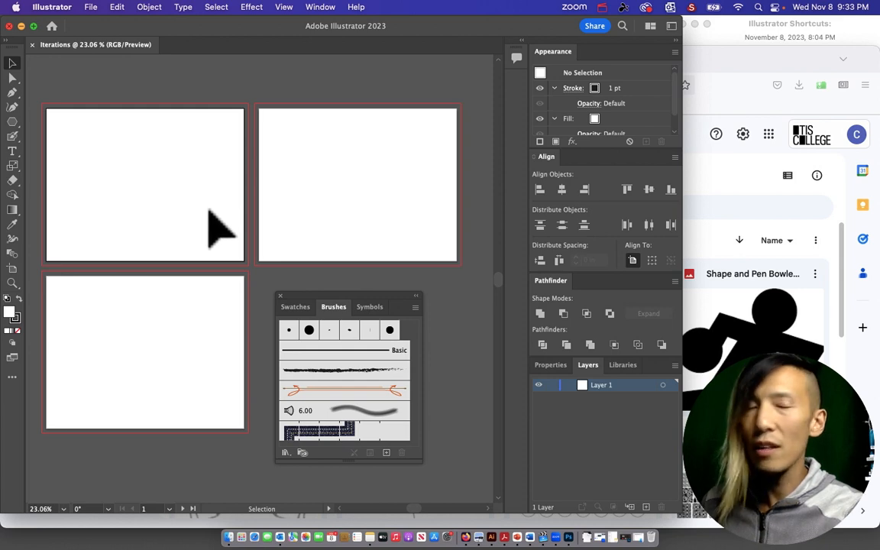
# Step: Draw a square about a quarter of the artboard's width on the first artboard's left half and shift it slightly down and left
pyautogui.click(14, 123)
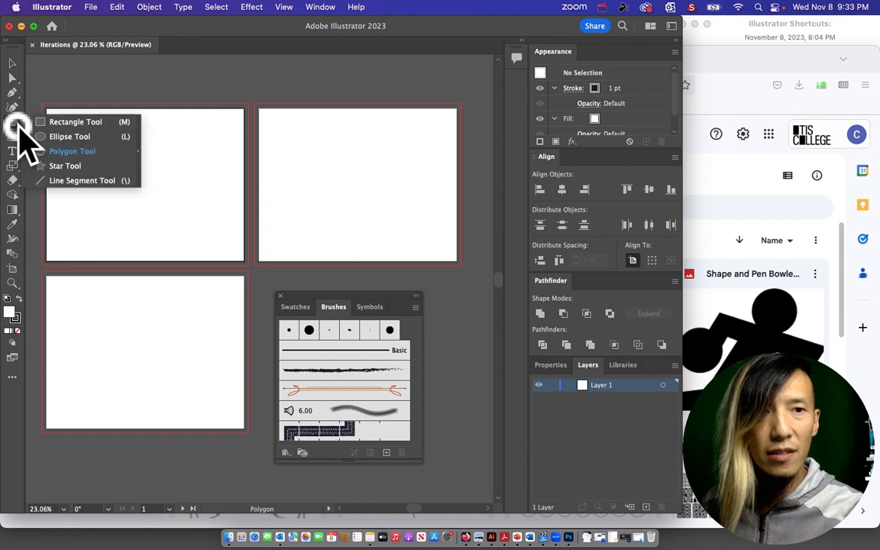
pyautogui.click(60, 122)
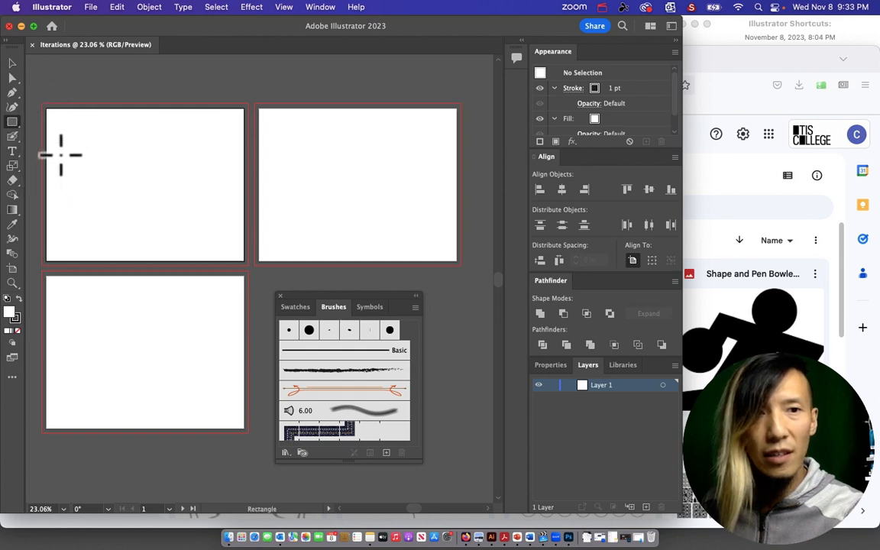
pyautogui.moveTo(59, 152); pyautogui.dragTo(116, 204)
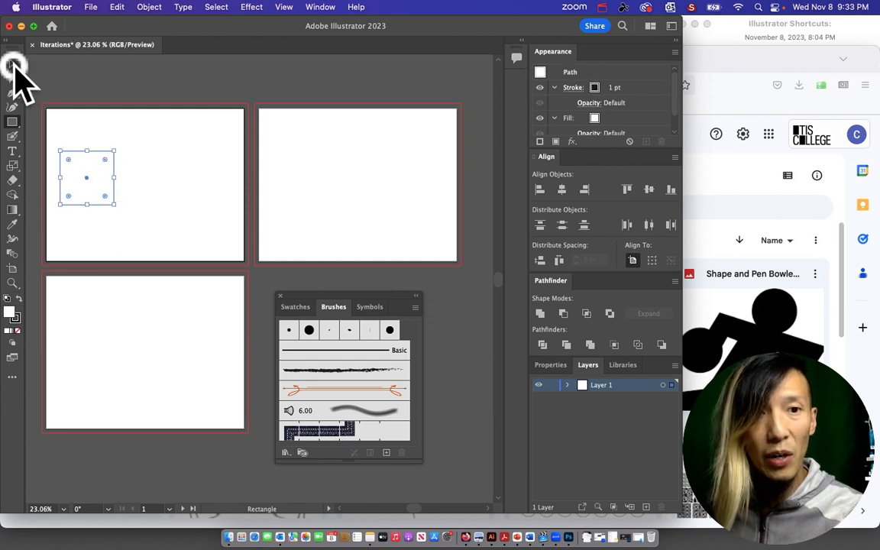
pyautogui.click(13, 65)
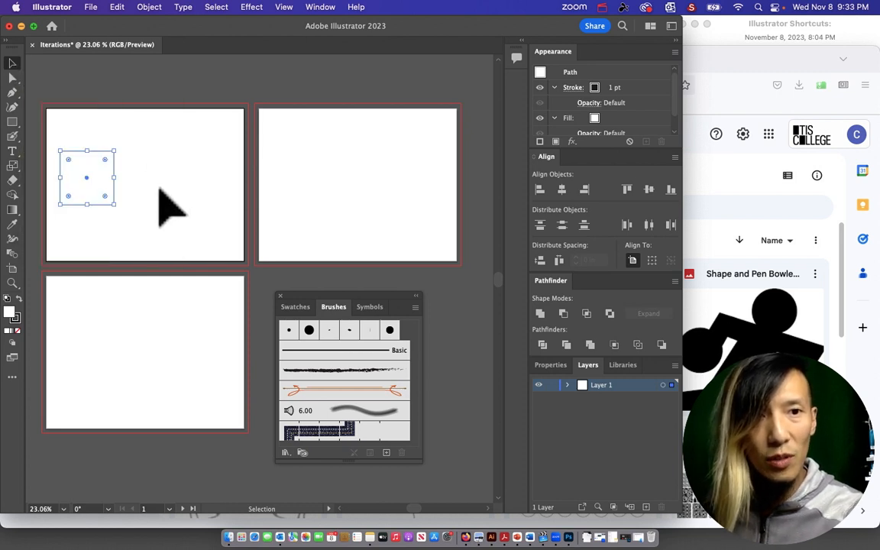
pyautogui.moveTo(115, 195)
pyautogui.mouseDown()
pyautogui.moveTo(110, 206)
pyautogui.moveTo(109, 197)
pyautogui.mouseUp()
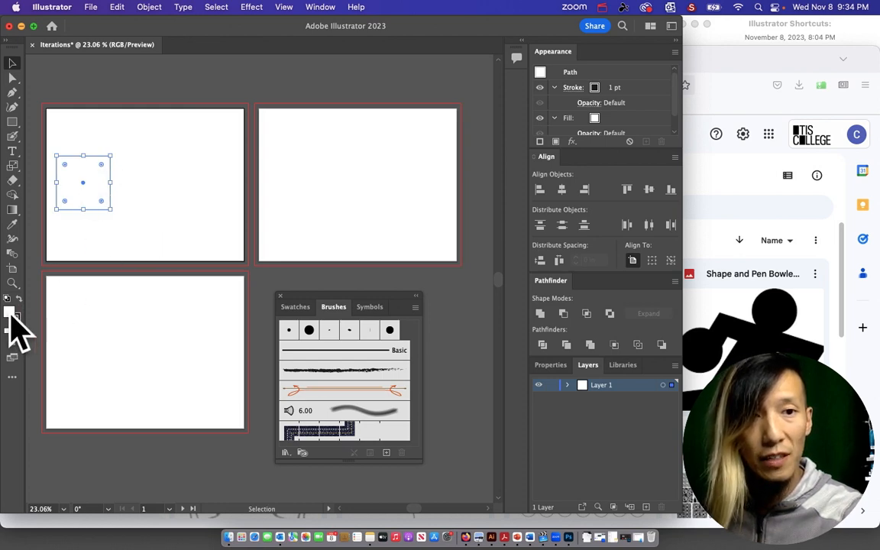
# Step: Duplicate the square directly to its right with a small gap, copy the duplicate to the clipboard, and deselect it
pyautogui.moveTo(10, 312); pyautogui.dragTo(104, 191)
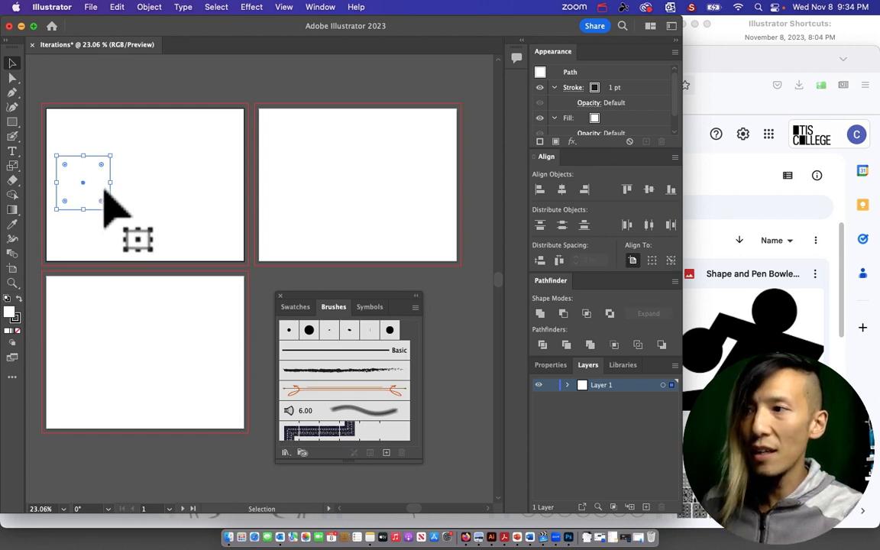
pyautogui.moveTo(104, 191); pyautogui.dragTo(97, 198)
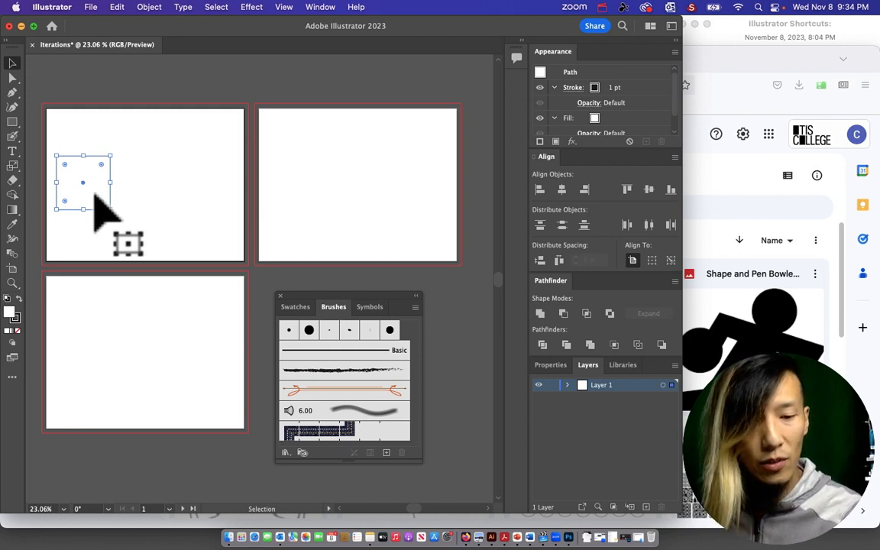
pyautogui.moveTo(95, 193); pyautogui.dragTo(132, 186)
pyautogui.moveTo(98, 187); pyautogui.dragTo(161, 192)
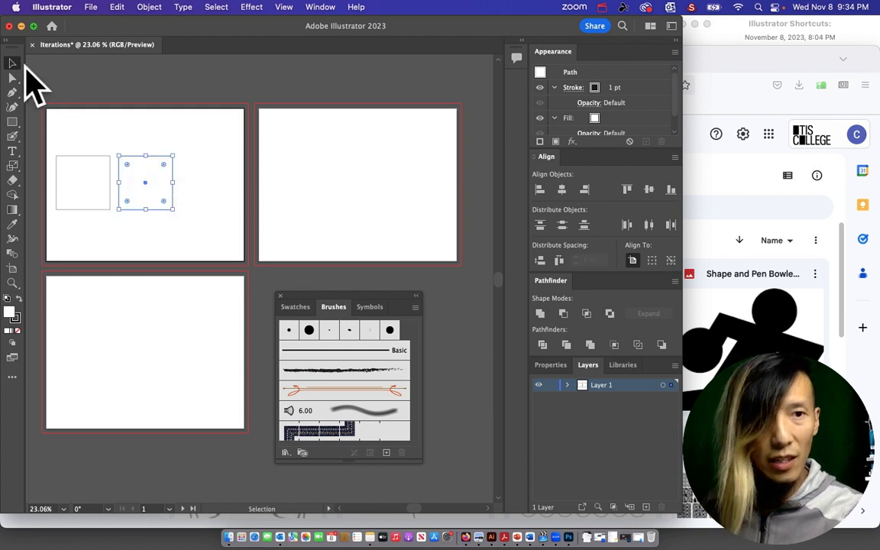
pyautogui.click(191, 127)
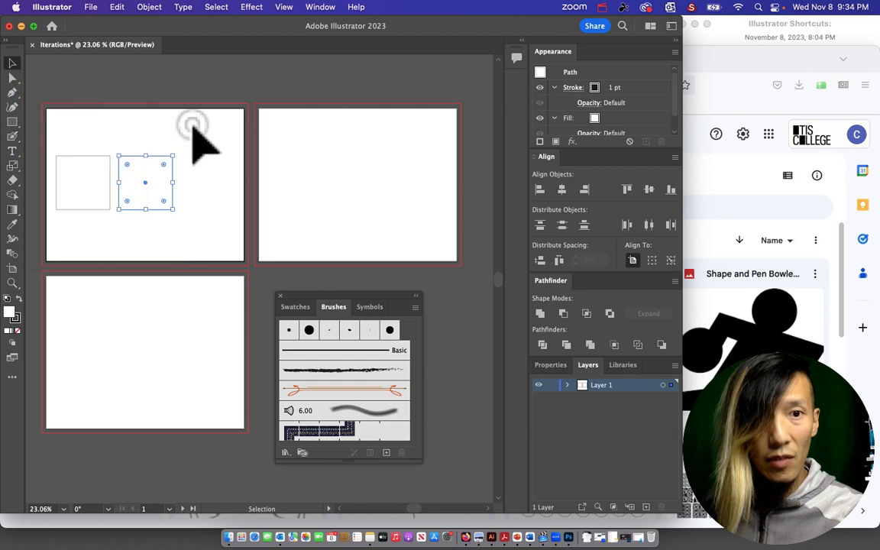
pyautogui.moveTo(209, 135); pyautogui.dragTo(116, 237)
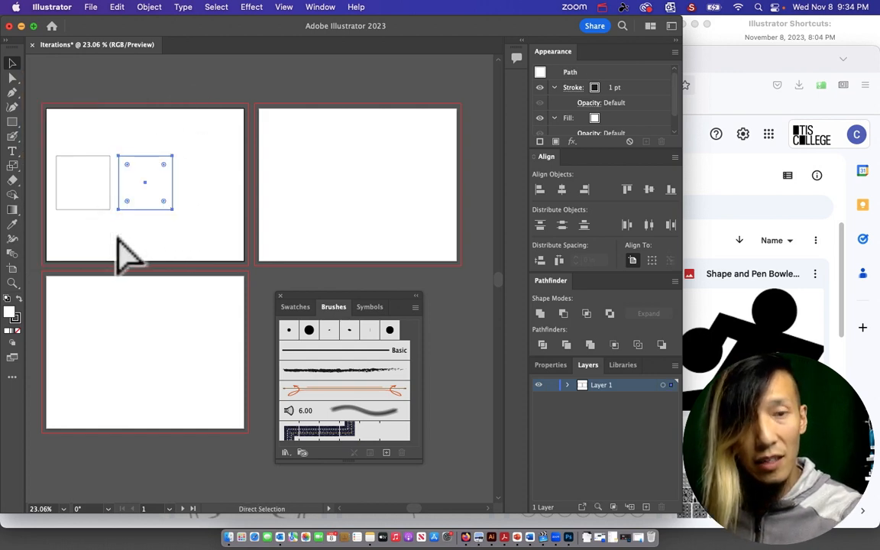
pyautogui.press('super')
pyautogui.click(189, 184)
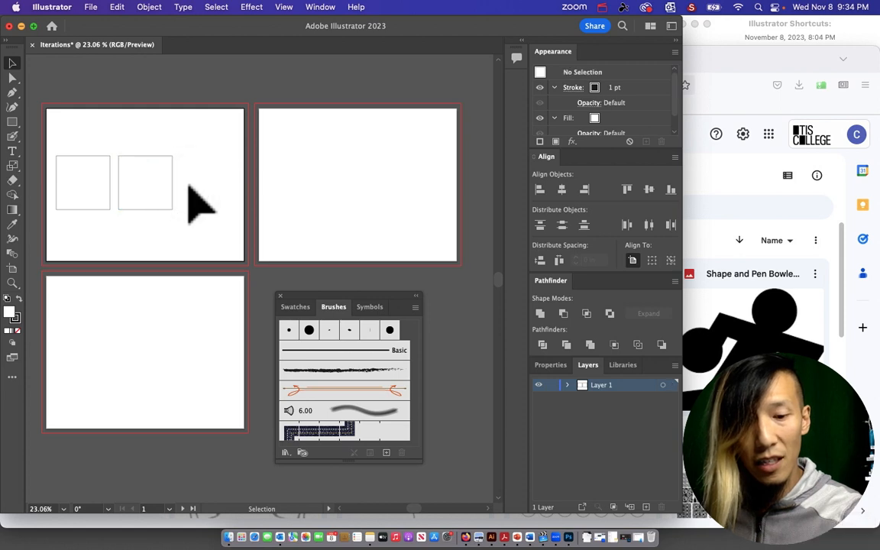
pyautogui.press('super+v')
pyautogui.moveTo(260, 276); pyautogui.dragTo(222, 187)
pyautogui.press('Delete')
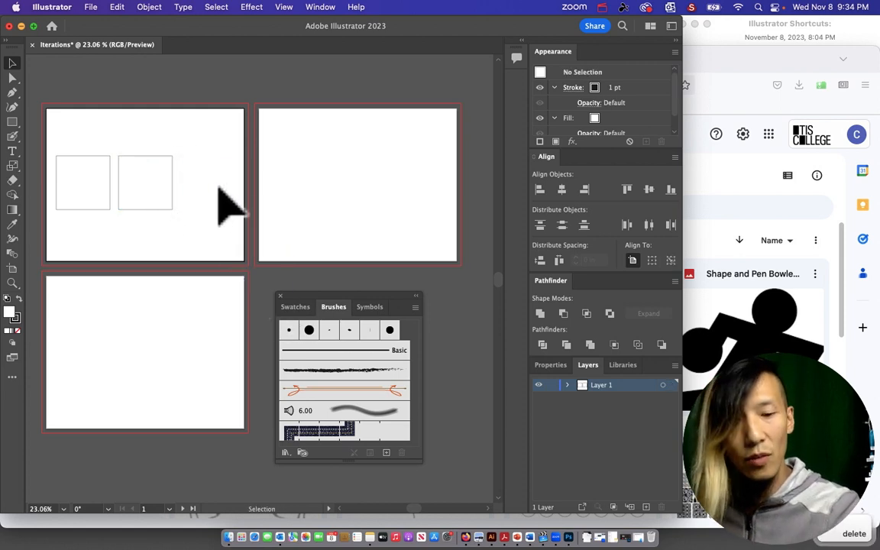
# Step: Paste the copied square in front and move it straight right to form the third square in the row
pyautogui.press('super+f')
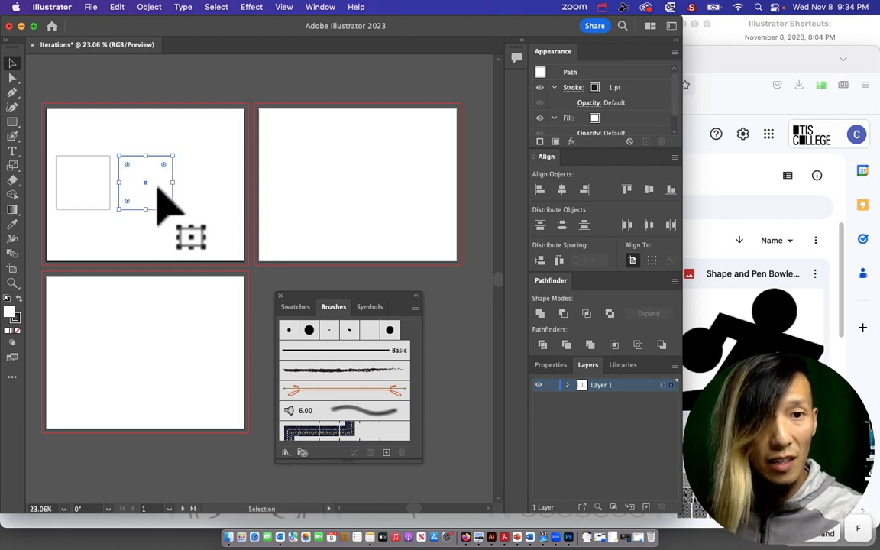
pyautogui.click(205, 183)
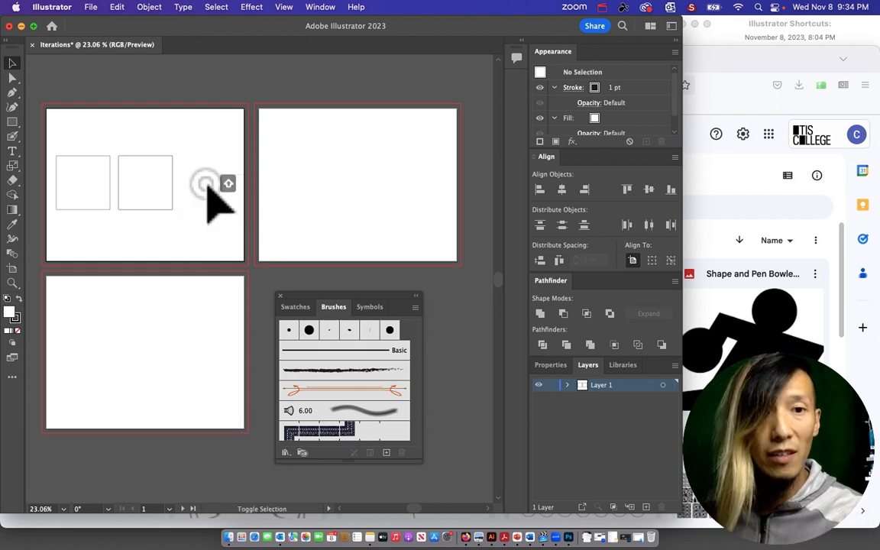
pyautogui.click(154, 189)
pyautogui.moveTo(155, 191); pyautogui.dragTo(216, 190)
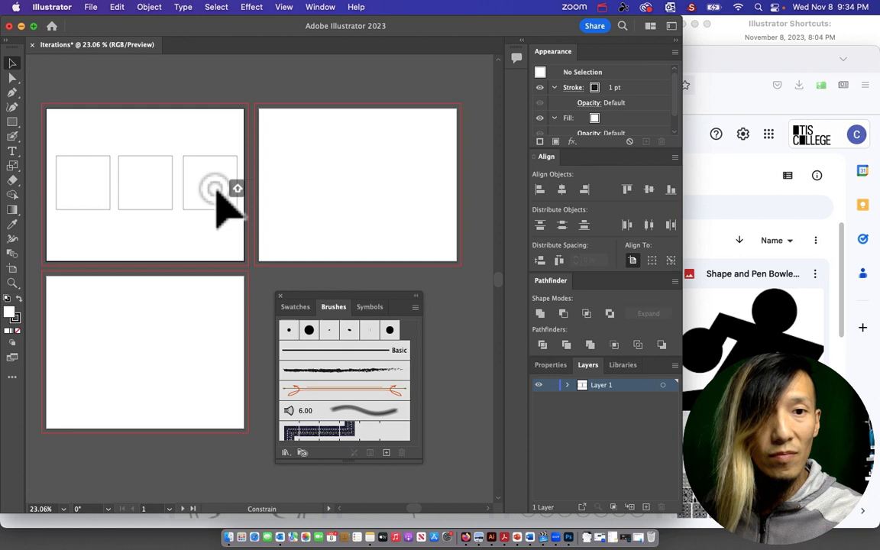
pyautogui.click(212, 228)
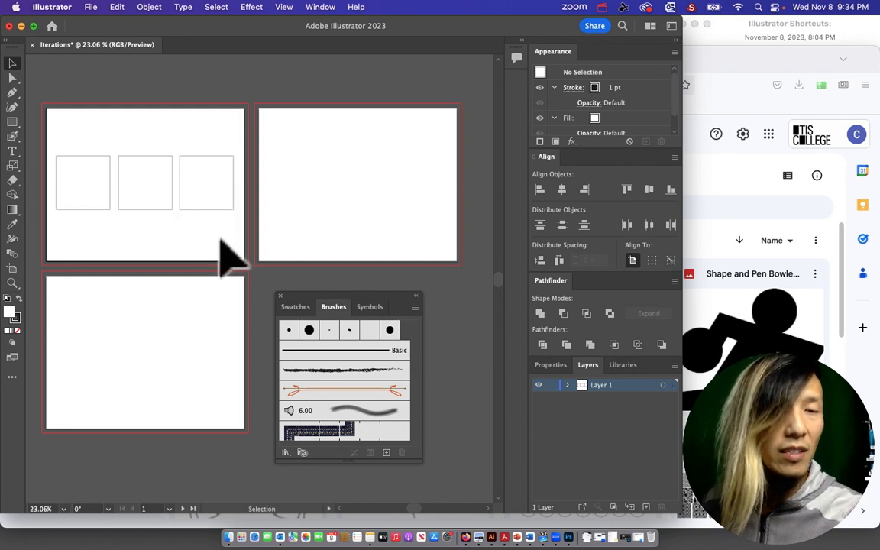
# Step: Select the three squares on the first artboard, align their vertical centers to the selection, and deselect them
pyautogui.moveTo(220, 243); pyautogui.dragTo(81, 173)
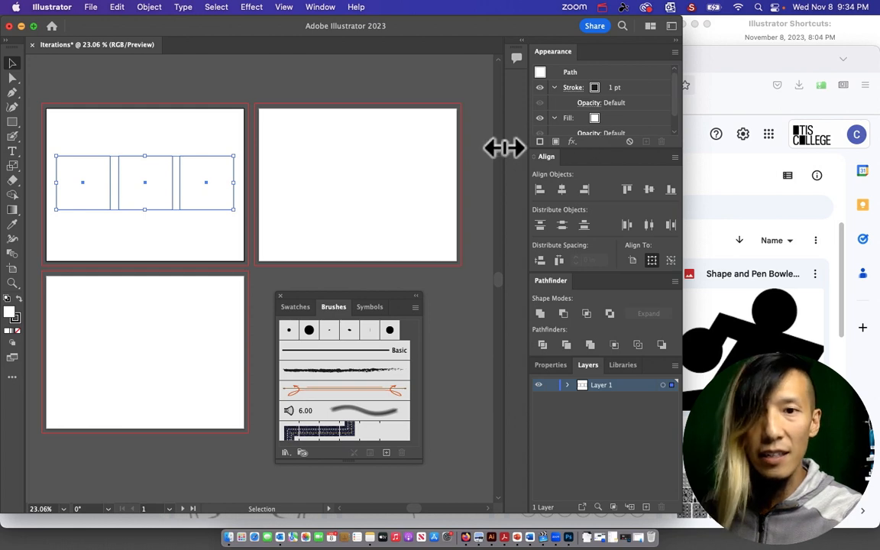
pyautogui.click(650, 189)
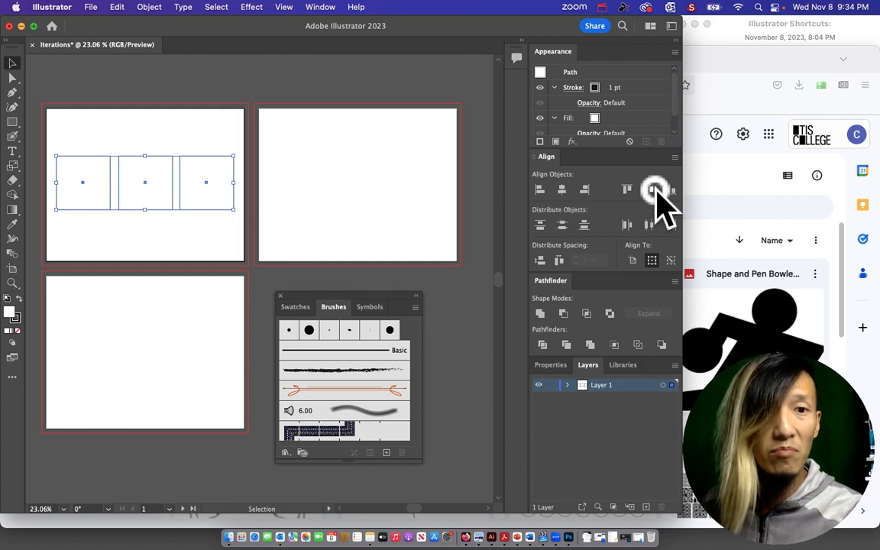
pyautogui.click(200, 231)
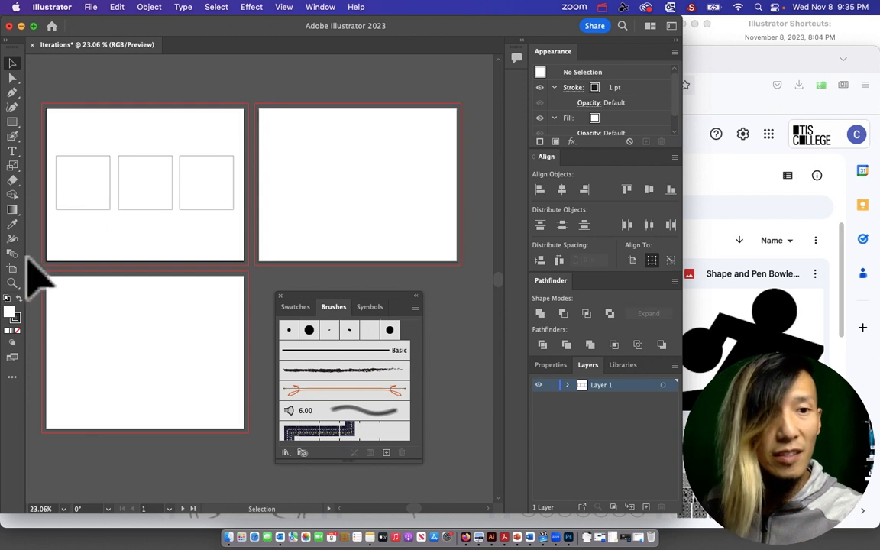
# Step: Shift the three squares individually to slightly uneven heights and move the floating Brushes group down clear of them
pyautogui.click(12, 282)
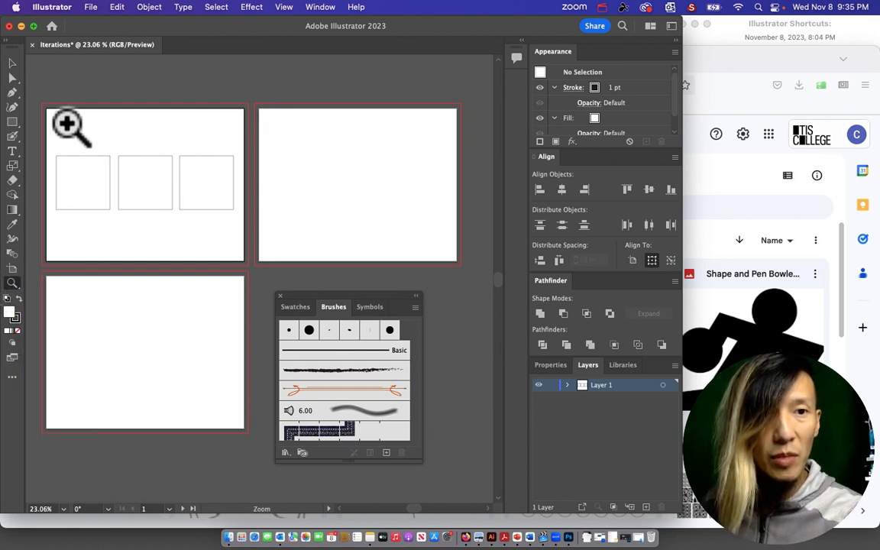
pyautogui.moveTo(70, 128); pyautogui.dragTo(189, 241)
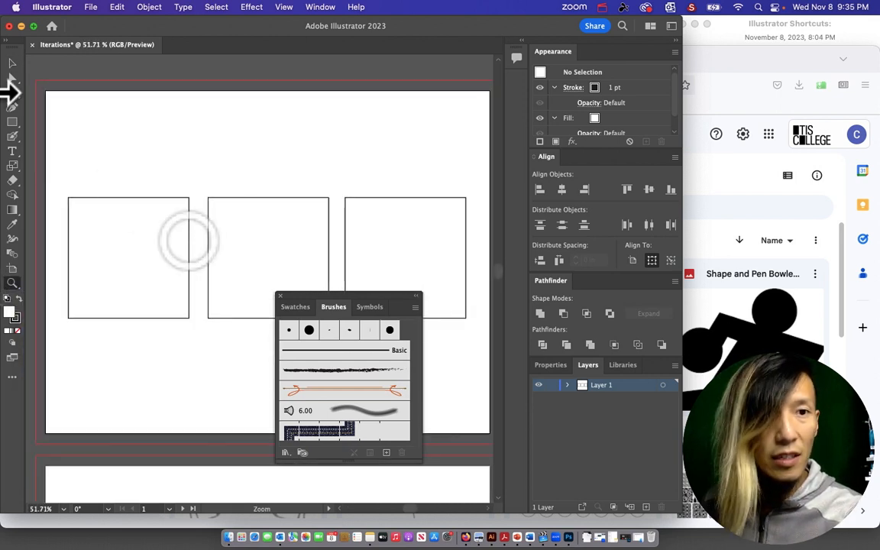
pyautogui.click(12, 62)
pyautogui.moveTo(132, 235); pyautogui.dragTo(125, 233)
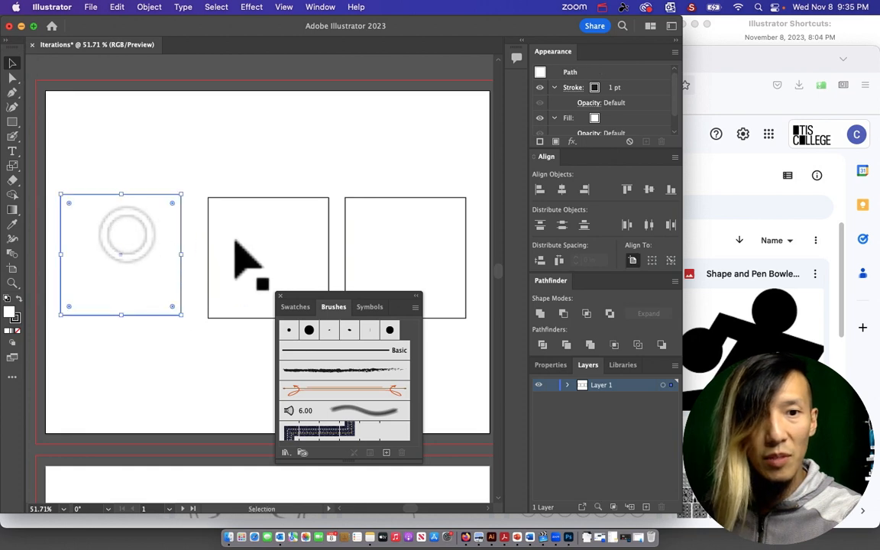
pyautogui.moveTo(253, 233)
pyautogui.mouseDown()
pyautogui.moveTo(245, 235)
pyautogui.moveTo(244, 219)
pyautogui.mouseUp()
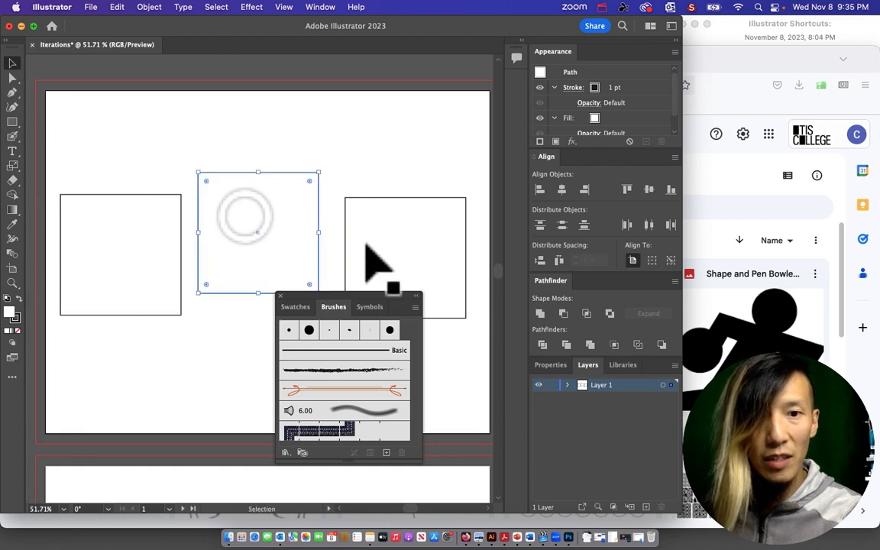
pyautogui.moveTo(370, 302)
pyautogui.mouseDown()
pyautogui.moveTo(386, 351)
pyautogui.moveTo(415, 380)
pyautogui.mouseUp()
pyautogui.moveTo(408, 273)
pyautogui.mouseDown()
pyautogui.moveTo(387, 245)
pyautogui.moveTo(413, 268)
pyautogui.mouseUp()
pyautogui.moveTo(245, 254)
pyautogui.mouseDown()
pyautogui.moveTo(263, 275)
pyautogui.moveTo(239, 286)
pyautogui.moveTo(250, 274)
pyautogui.mouseUp()
# Step: Show the rulers around the document
pyautogui.click(283, 7)
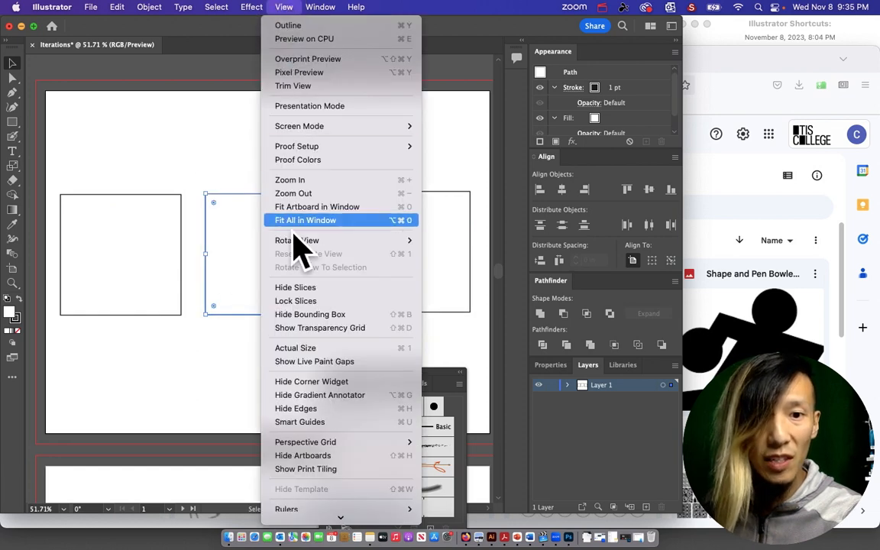
pyautogui.moveTo(340, 520)
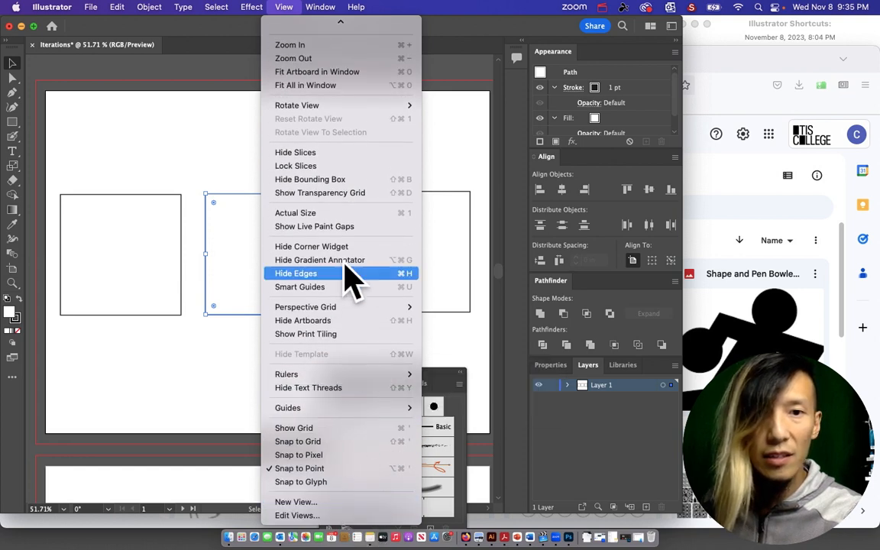
pyautogui.moveTo(340, 23)
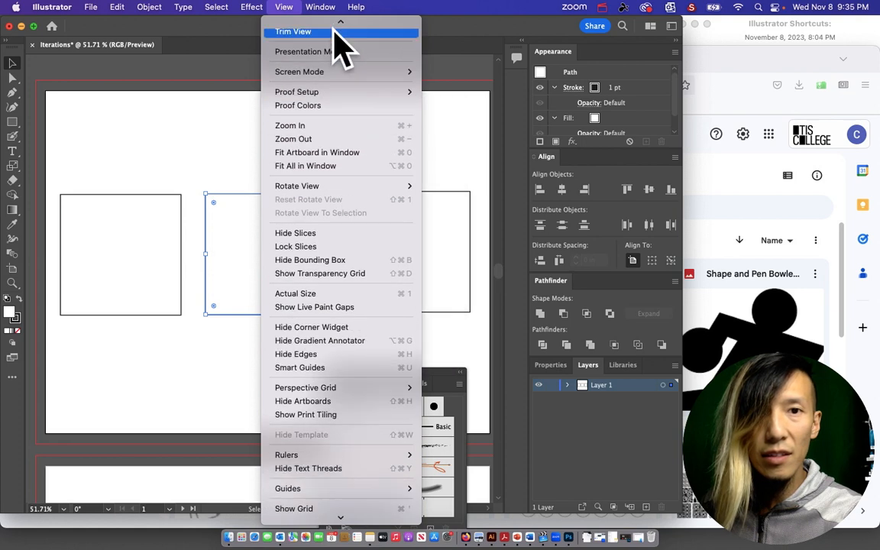
pyautogui.moveTo(329, 94)
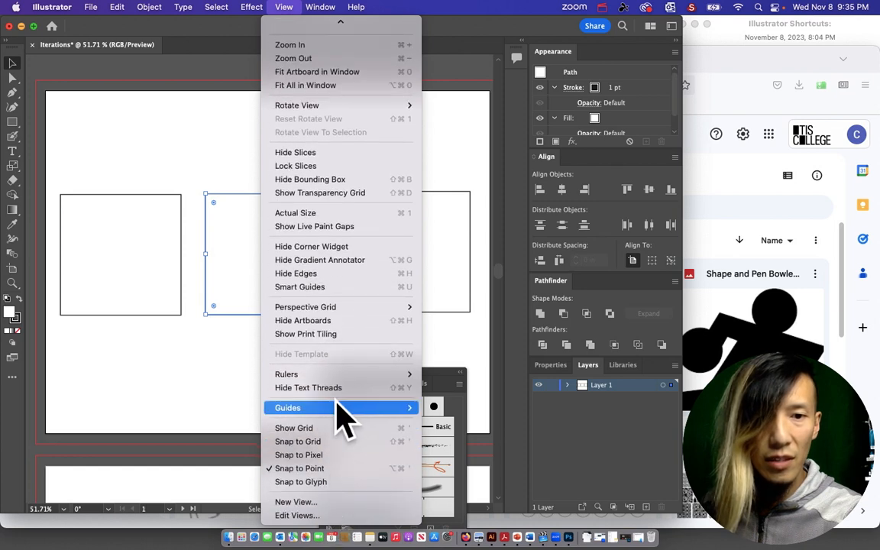
pyautogui.moveTo(349, 375)
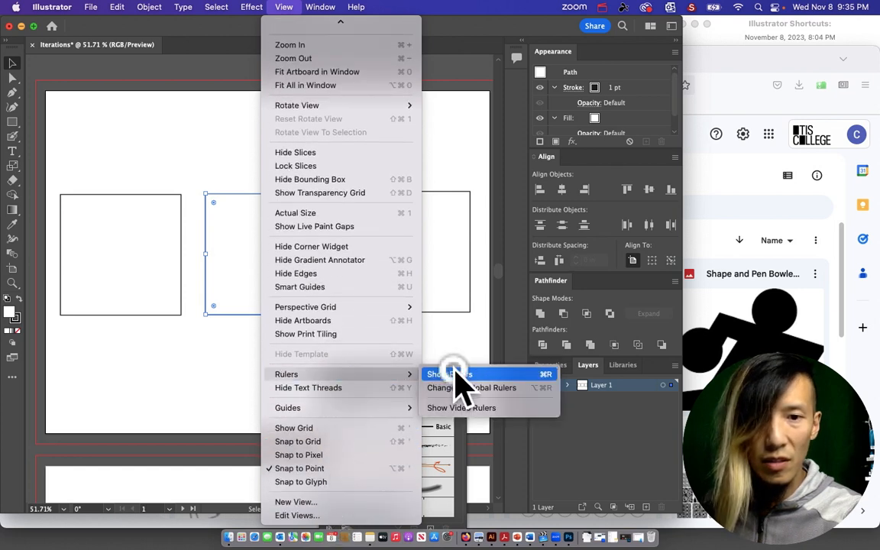
pyautogui.click(459, 375)
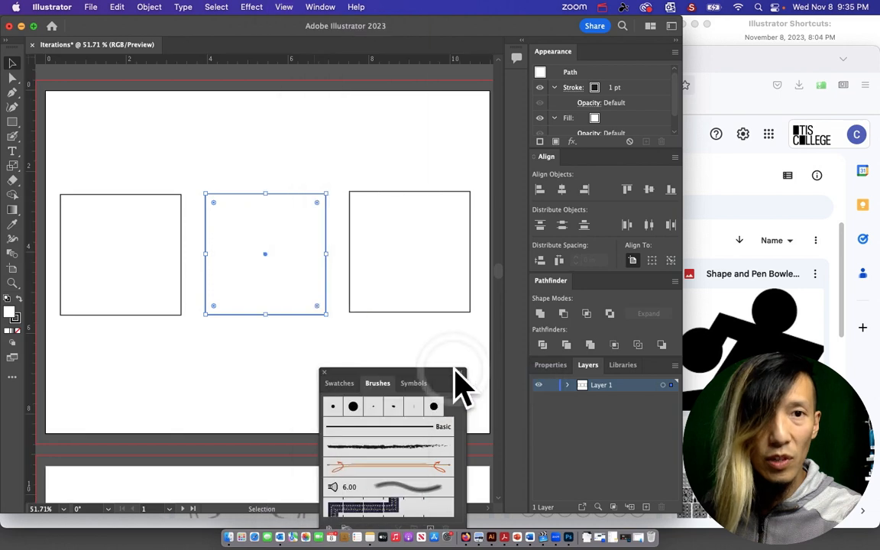
# Step: Move the middle square slightly left toward the left square and turn on Smart Guides
pyautogui.click(275, 148)
pyautogui.moveTo(227, 226)
pyautogui.mouseDown()
pyautogui.moveTo(207, 236)
pyautogui.moveTo(212, 226)
pyautogui.mouseUp()
pyautogui.click(284, 7)
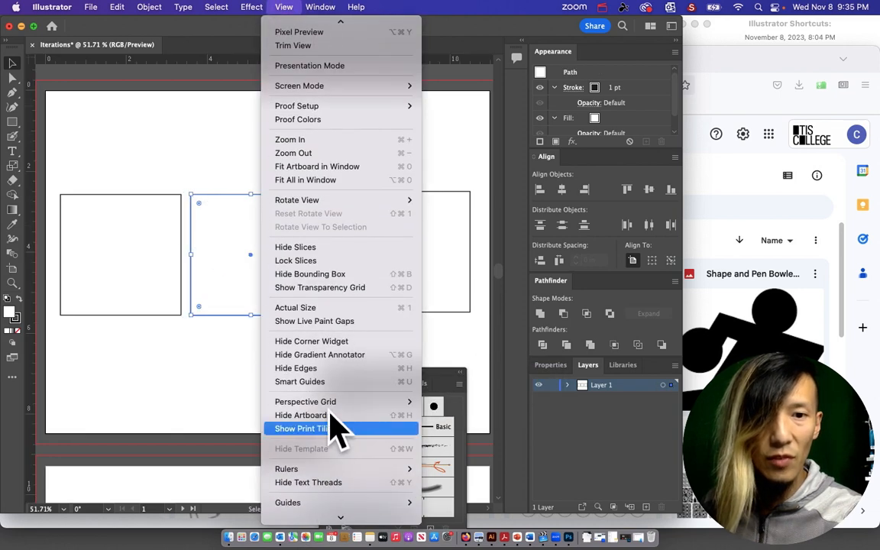
pyautogui.click(327, 382)
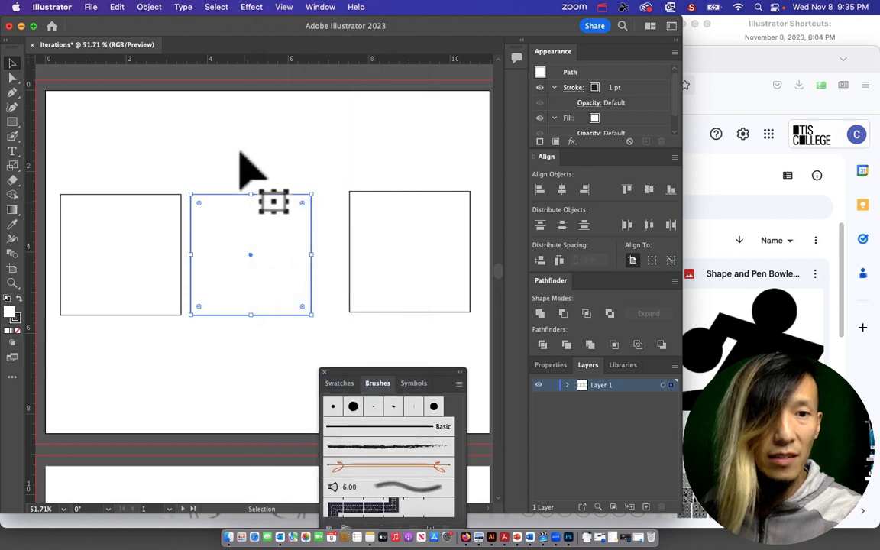
# Step: Using Smart Guides, center the middle square between its neighbours and bring it and the left square level with the right one
pyautogui.click(239, 146)
pyautogui.moveTo(252, 237)
pyautogui.mouseDown()
pyautogui.moveTo(237, 246)
pyautogui.moveTo(260, 248)
pyautogui.moveTo(250, 233)
pyautogui.mouseUp()
pyautogui.click(220, 362)
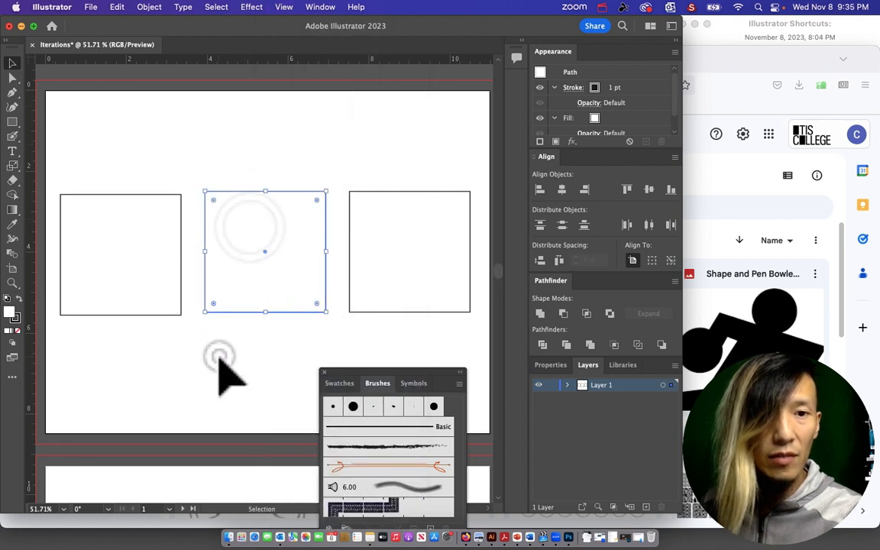
pyautogui.moveTo(154, 298)
pyautogui.mouseDown()
pyautogui.moveTo(150, 312)
pyautogui.moveTo(152, 296)
pyautogui.moveTo(141, 294)
pyautogui.moveTo(152, 294)
pyautogui.mouseUp()
pyautogui.click(261, 362)
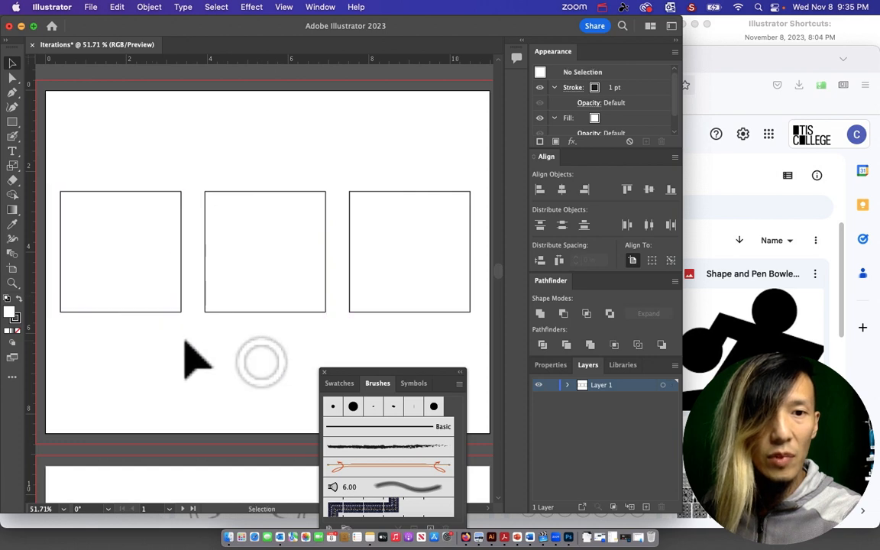
# Step: Select all three repositioned squares and align their vertical centers with one another
pyautogui.moveTo(184, 342); pyautogui.dragTo(411, 241)
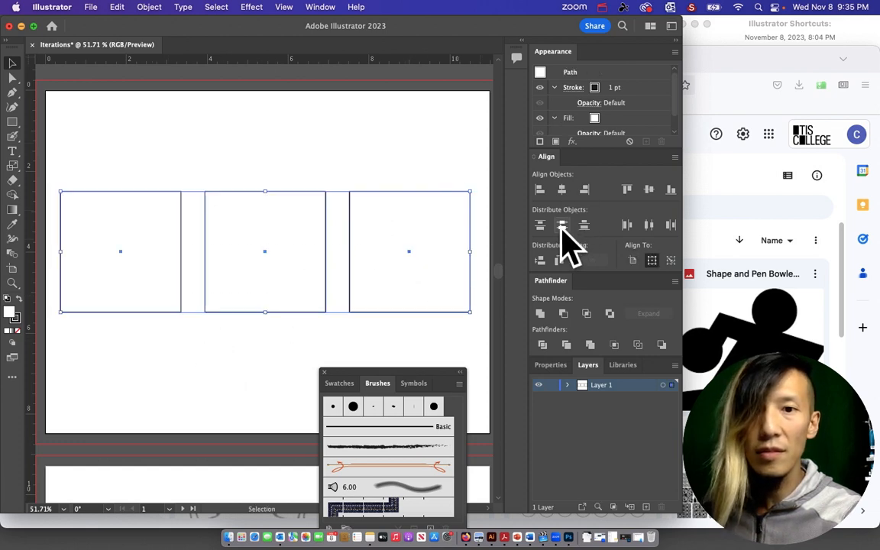
pyautogui.click(648, 190)
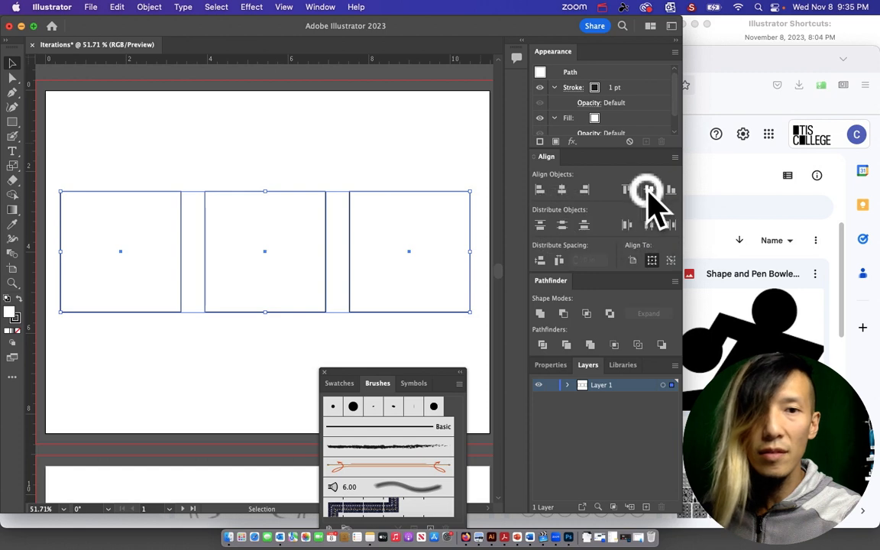
# Step: Deselect the squares, zoom in on the middle one and center it in the view
pyautogui.click(207, 160)
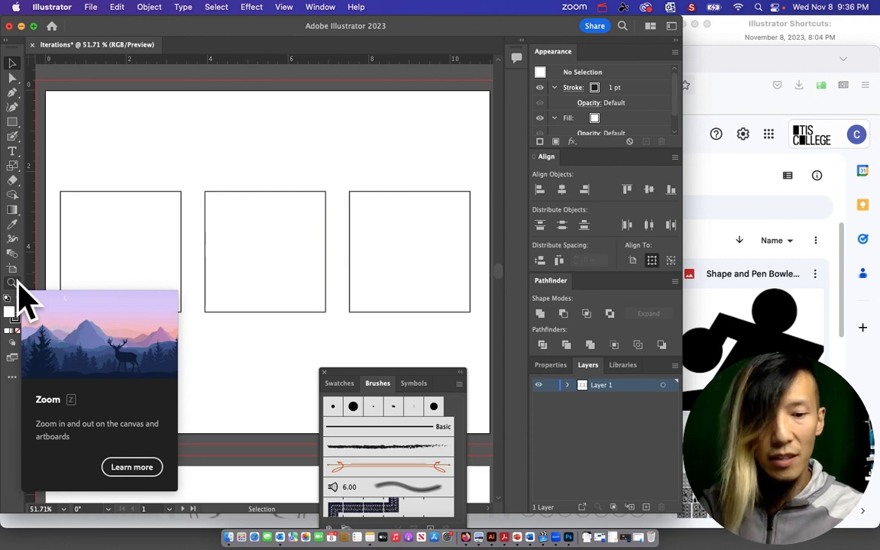
pyautogui.press('super+minus')
pyautogui.press('super+minus')
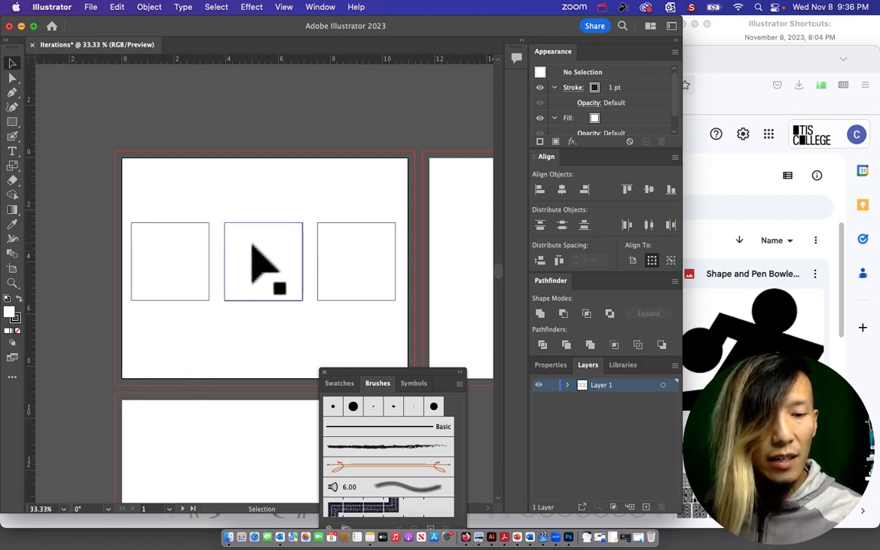
pyautogui.press('z')
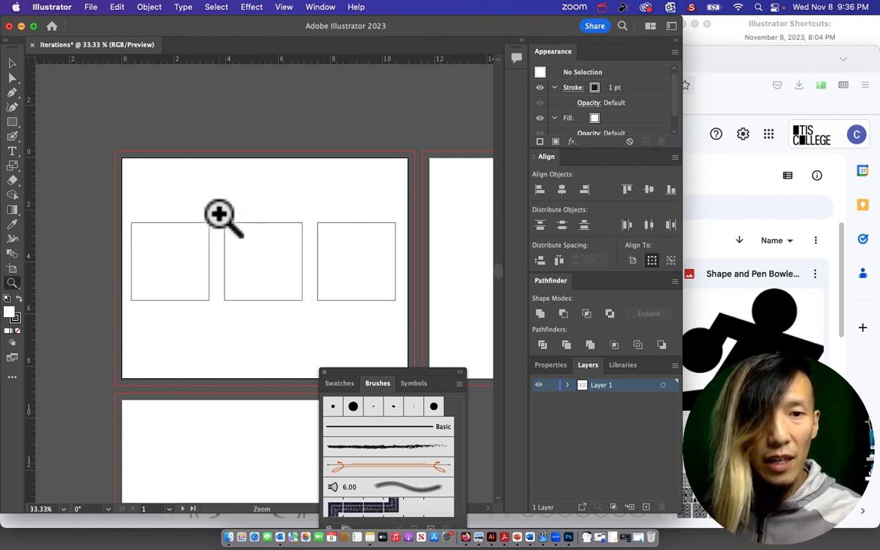
pyautogui.moveTo(220, 216); pyautogui.dragTo(473, 346)
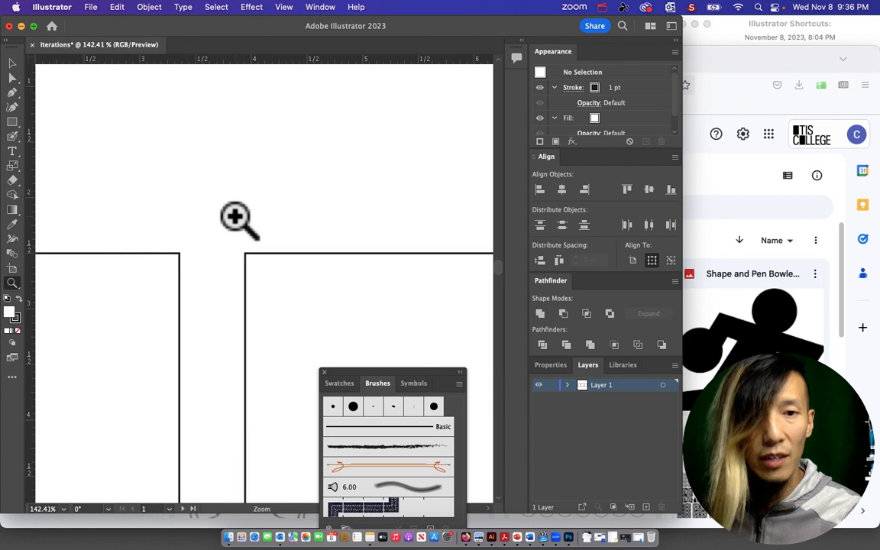
pyautogui.press('space')
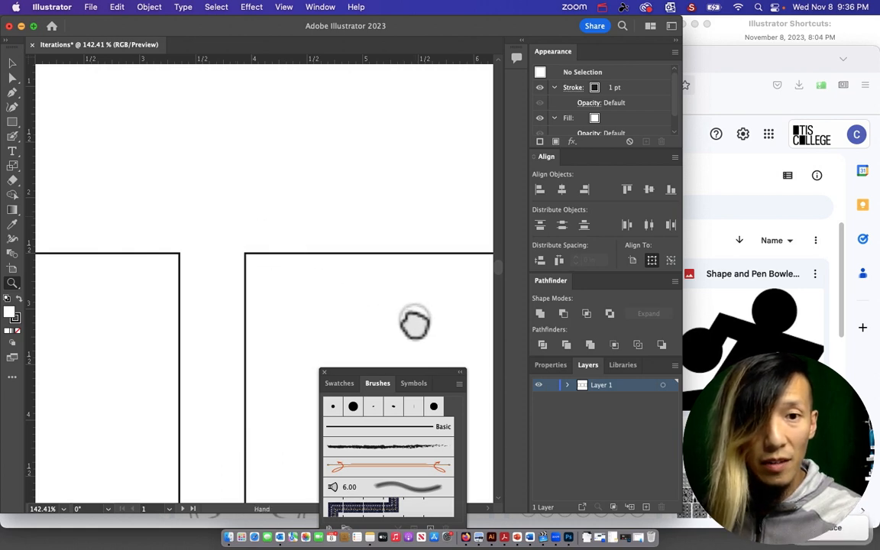
pyautogui.moveTo(414, 320)
pyautogui.mouseDown()
pyautogui.moveTo(336, 265)
pyautogui.moveTo(265, 171)
pyautogui.moveTo(264, 187)
pyautogui.mouseUp()
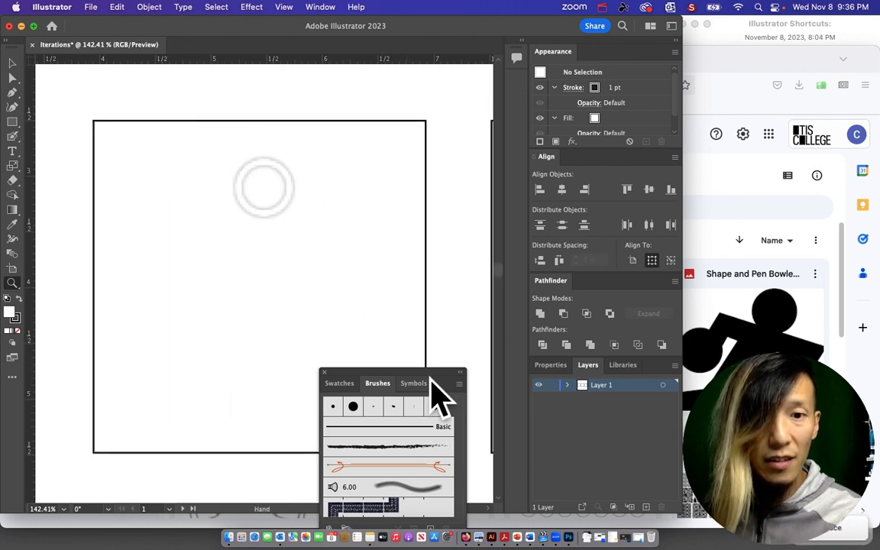
# Step: Move the floating Brushes panel clear of the middle square and select that square
pyautogui.moveTo(413, 374)
pyautogui.mouseDown()
pyautogui.moveTo(443, 375)
pyautogui.moveTo(563, 420)
pyautogui.mouseUp()
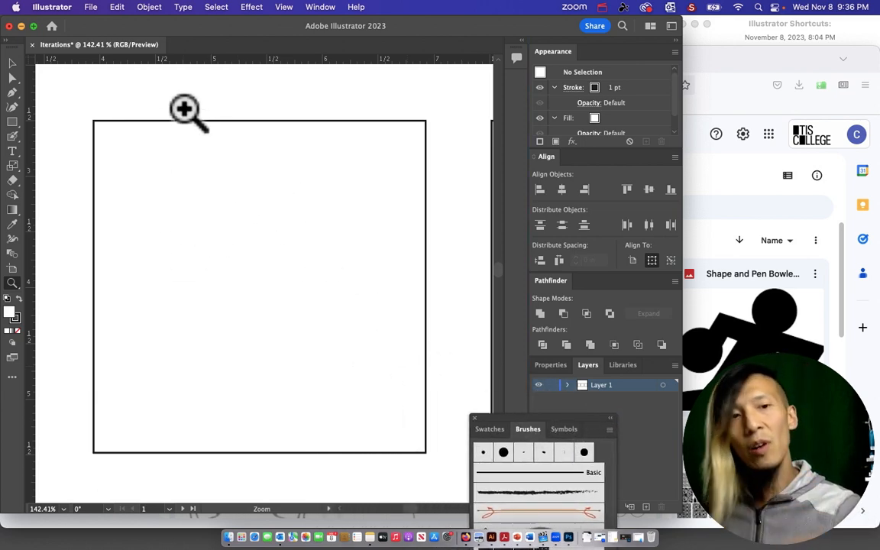
pyautogui.click(12, 62)
pyautogui.click(142, 149)
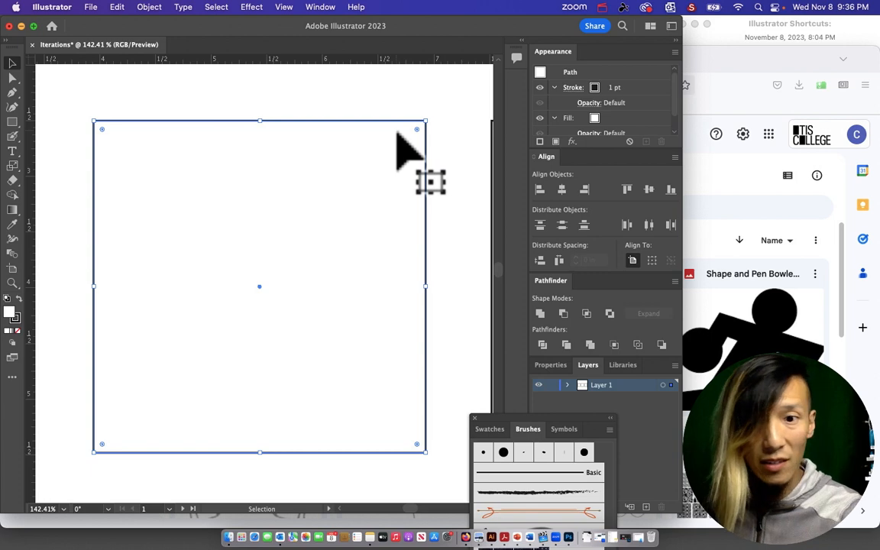
# Step: Dock the Swatches, Brushes and Symbols group as icons beside the Tools panel and clear the Comments panel from the dock
pyautogui.moveTo(566, 413)
pyautogui.mouseDown()
pyautogui.moveTo(534, 371)
pyautogui.moveTo(602, 386)
pyautogui.moveTo(644, 420)
pyautogui.mouseUp()
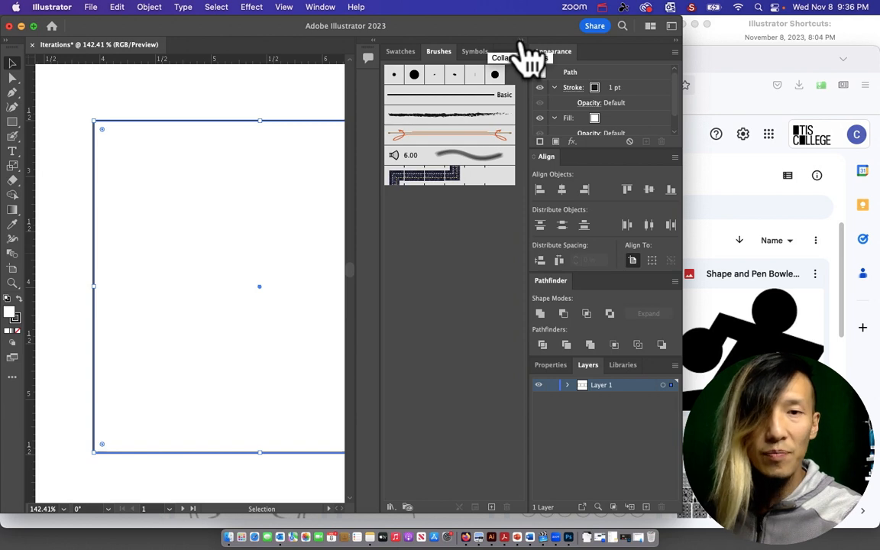
pyautogui.click(370, 57)
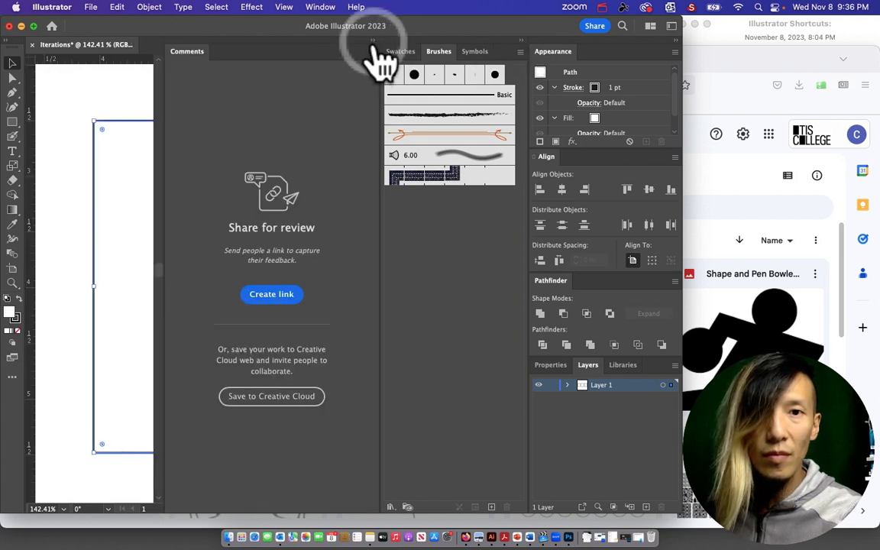
pyautogui.click(373, 58)
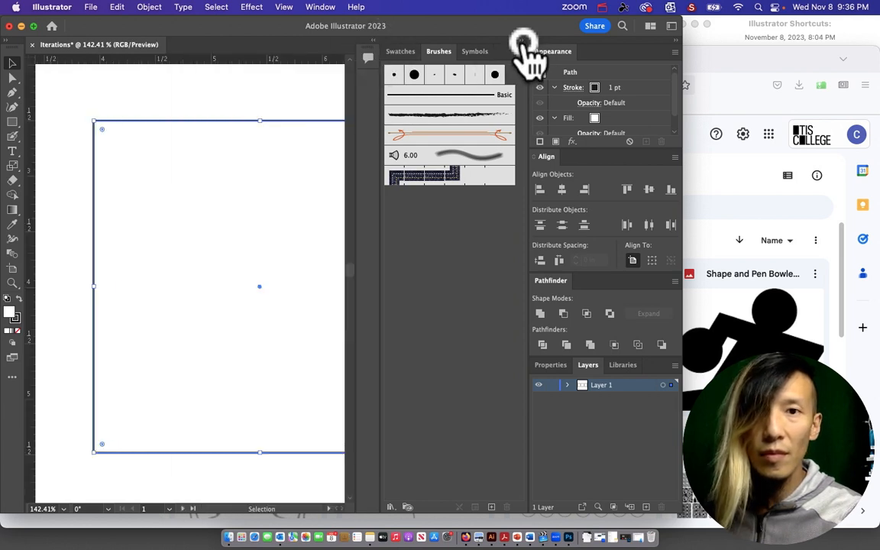
pyautogui.click(522, 40)
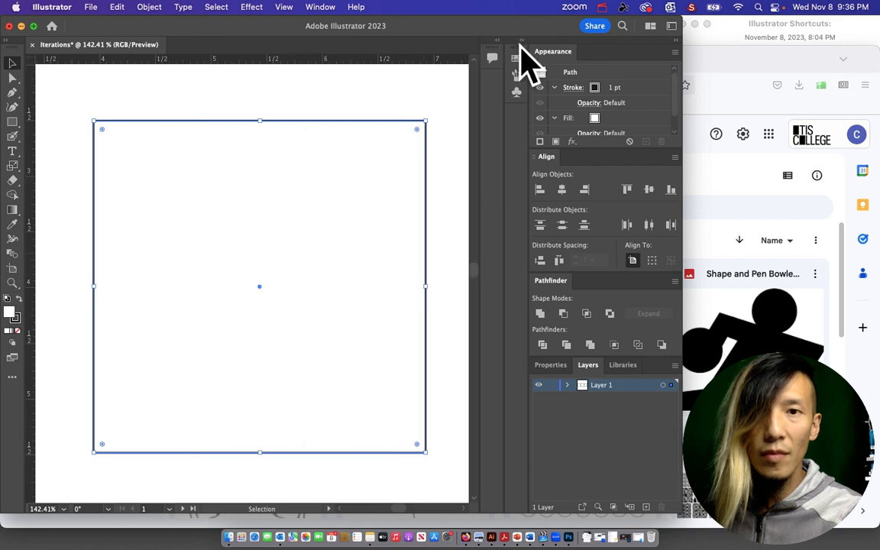
pyautogui.moveTo(520, 46); pyautogui.dragTo(396, 176)
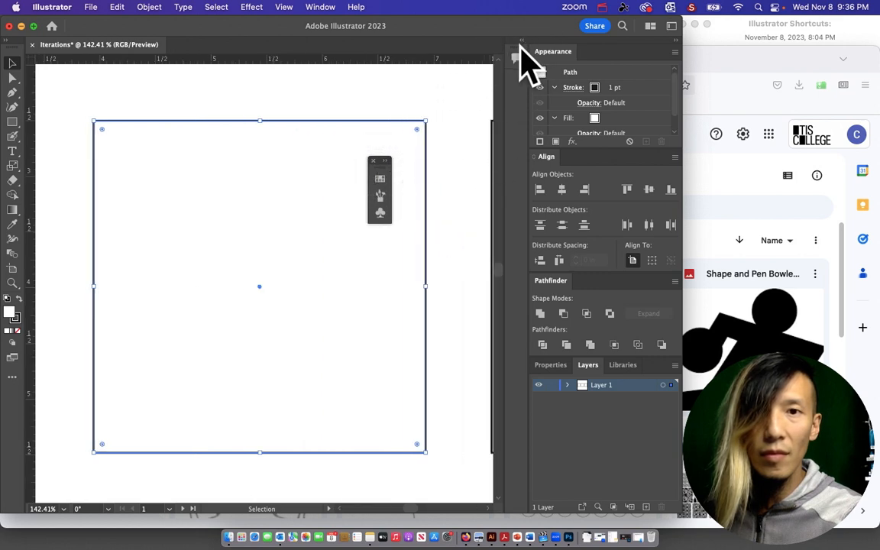
pyautogui.moveTo(522, 49); pyautogui.dragTo(15, 409)
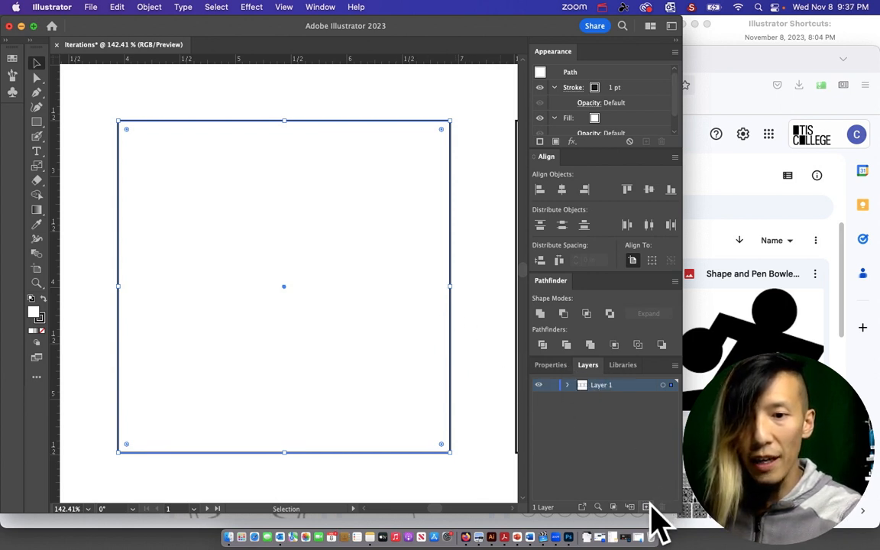
# Step: Select all three squares on the first artboard and add a new layer above Layer 1
pyautogui.click(36, 284)
pyautogui.keyDown('alt'); pyautogui.click(165, 285); pyautogui.keyUp('alt')
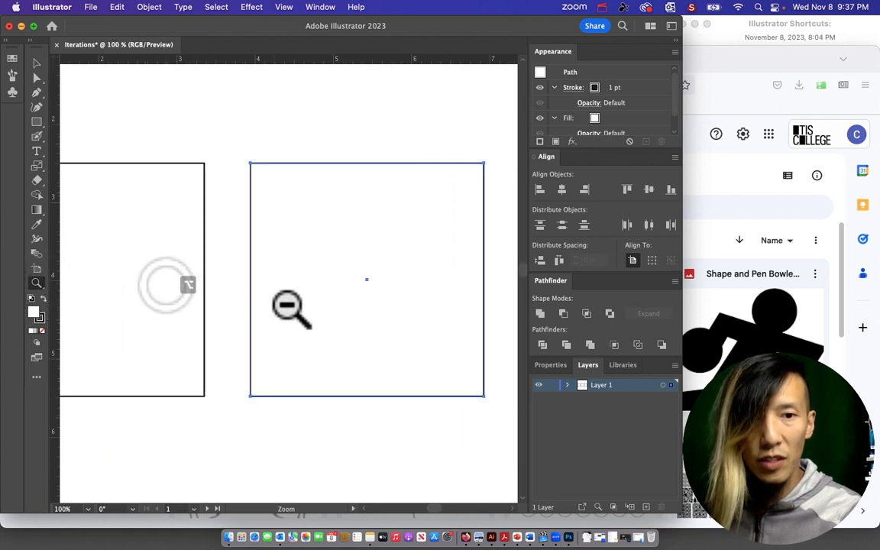
pyautogui.keyDown('alt'); pyautogui.click(290, 307); pyautogui.keyUp('alt')
pyautogui.keyDown('alt'); pyautogui.click(290, 308); pyautogui.keyUp('alt')
pyautogui.click(36, 62)
pyautogui.click(38, 67)
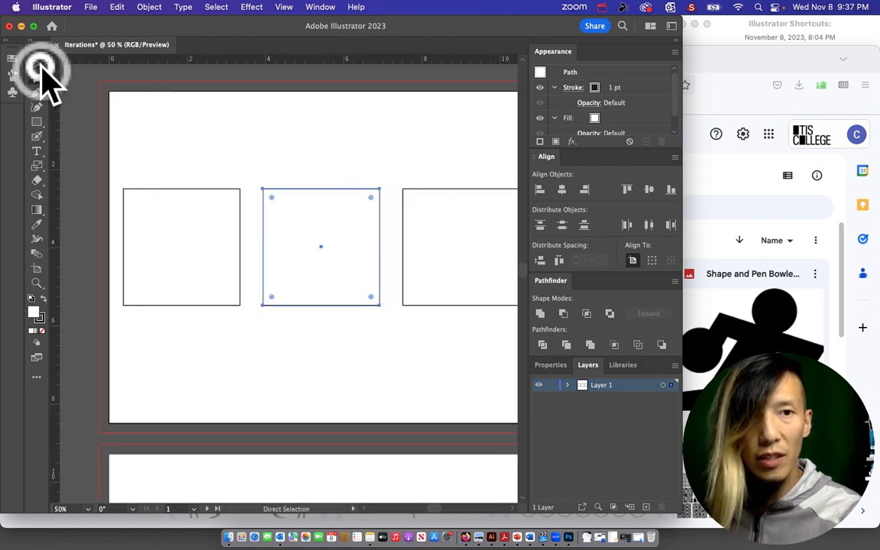
pyautogui.click(189, 223)
pyautogui.keyDown('shift'); pyautogui.click(304, 240); pyautogui.keyUp('shift')
pyautogui.keyDown('shift'); pyautogui.click(424, 240); pyautogui.keyUp('shift')
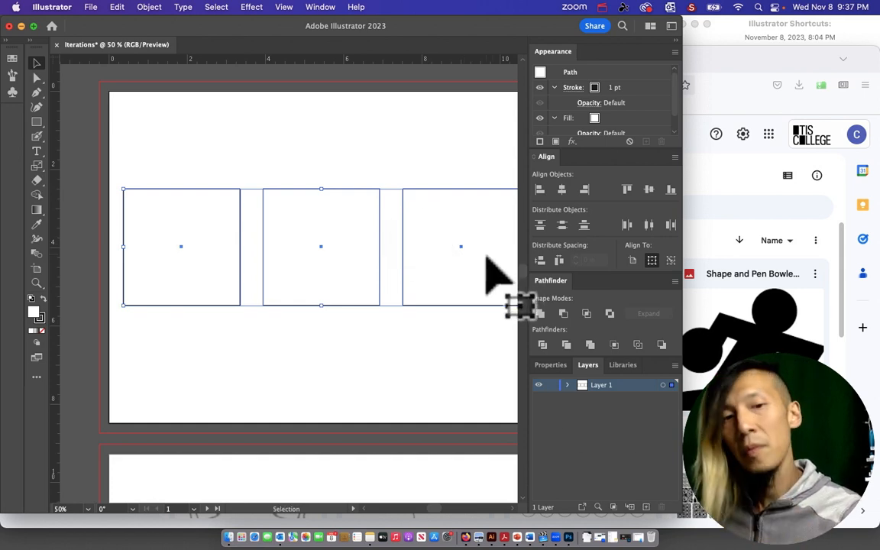
pyautogui.click(646, 507)
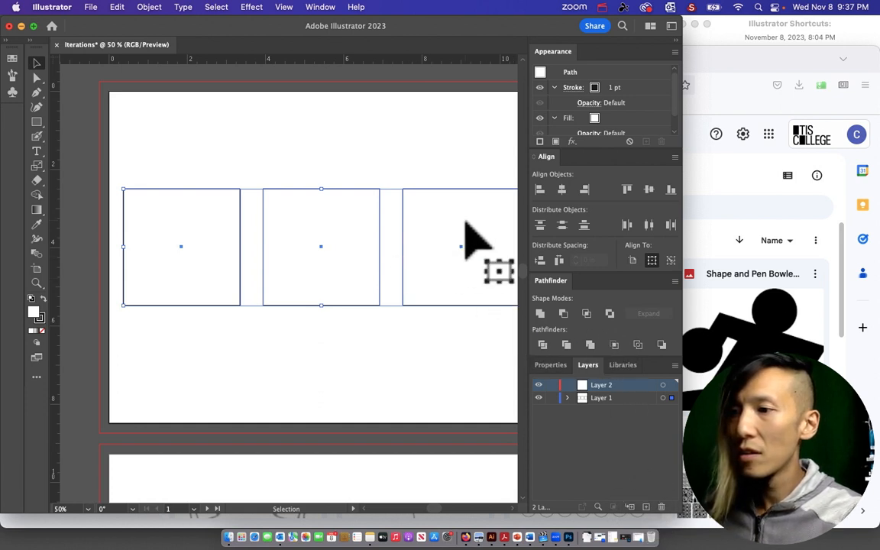
# Step: Copy the three squares, paste them into Layer 2 and place the copies nearly over the originals
pyautogui.rightClick(367, 201)
pyautogui.moveTo(410, 452)
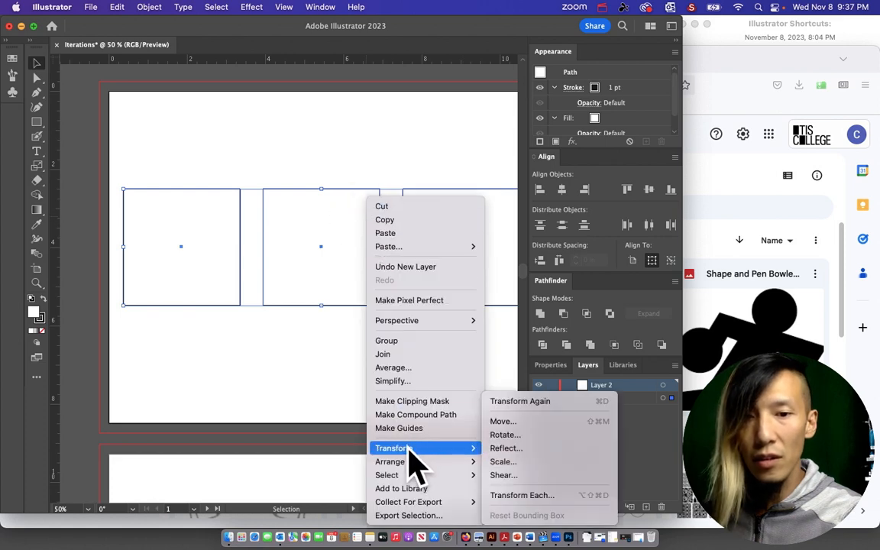
pyautogui.click(387, 221)
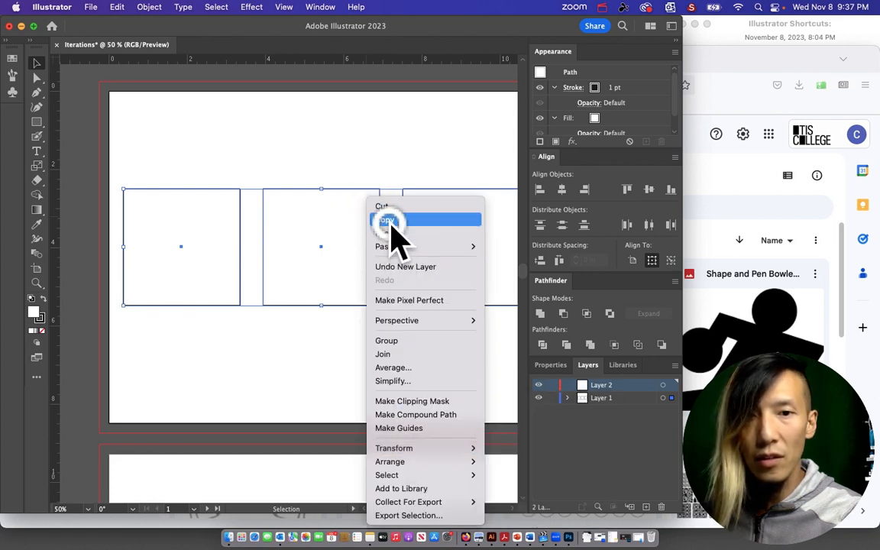
pyautogui.click(614, 414)
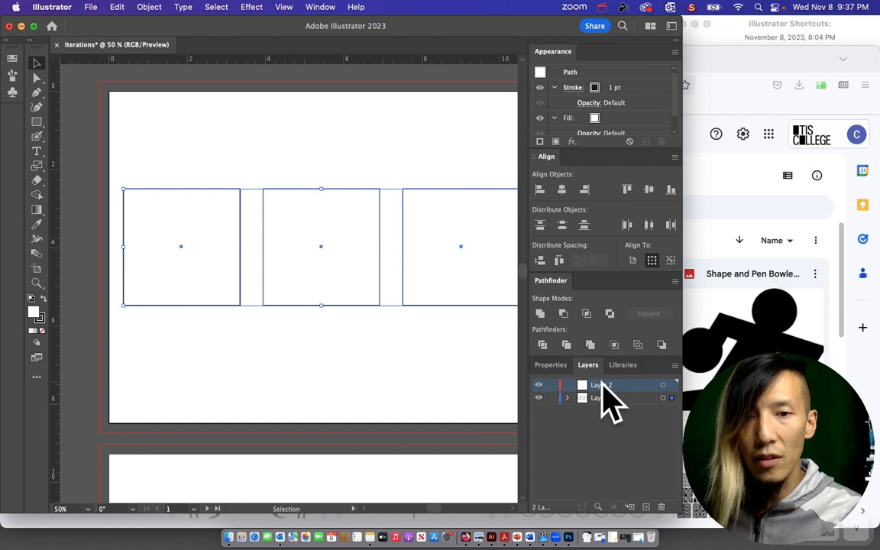
pyautogui.press('super+v')
pyautogui.moveTo(289, 330); pyautogui.dragTo(315, 272)
pyautogui.moveTo(386, 367); pyautogui.dragTo(345, 369)
pyautogui.click(359, 363)
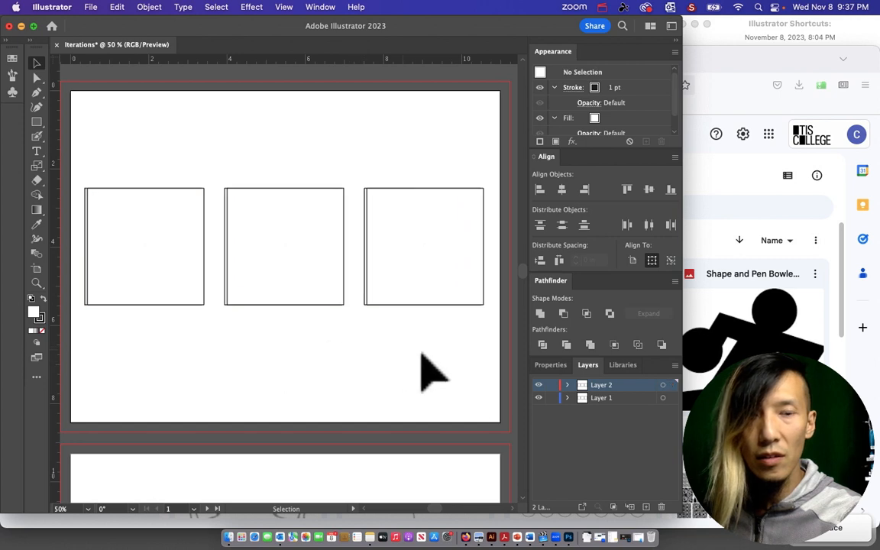
# Step: Hide Layer 1 and turn Layer 2 into a template layer with images dimmed to 50%
pyautogui.click(539, 397)
pyautogui.moveTo(429, 354); pyautogui.dragTo(187, 261)
pyautogui.doubleClick(599, 386)
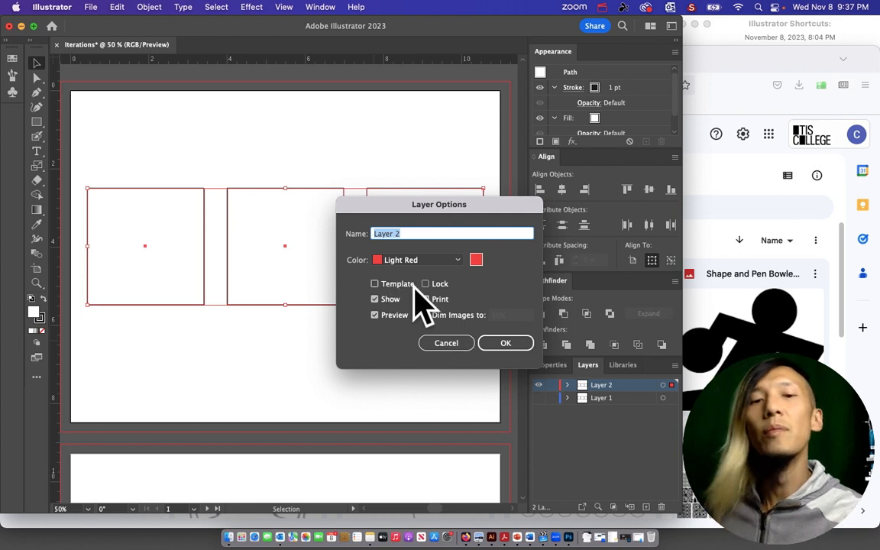
pyautogui.click(391, 283)
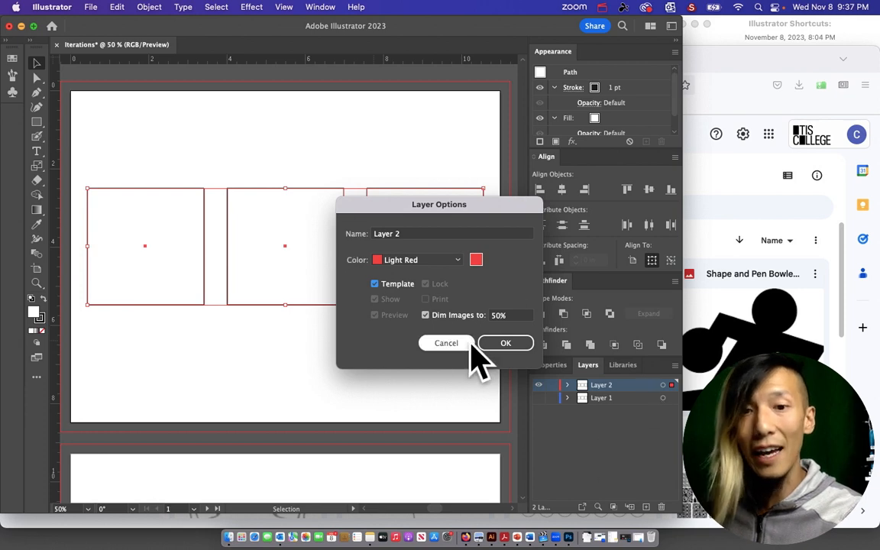
pyautogui.click(497, 347)
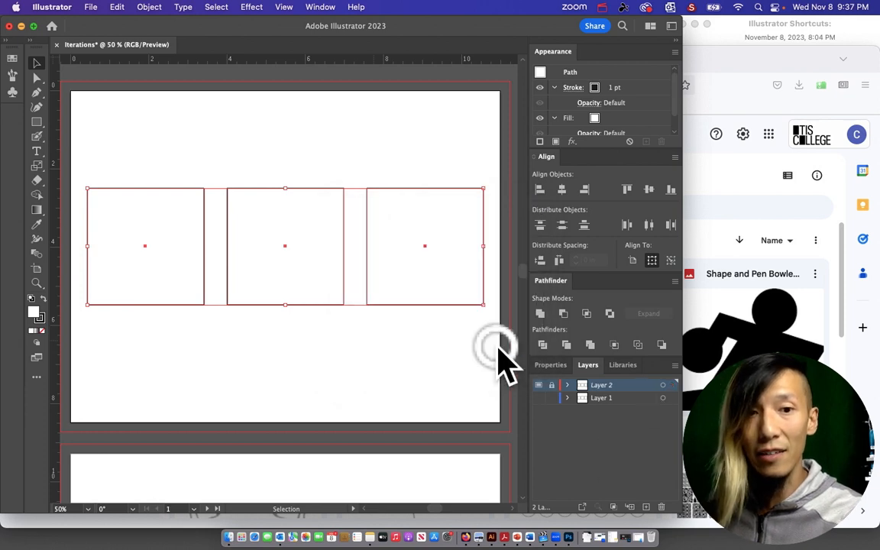
# Step: Make the second artboard active using the Selection tool, leaving the template layer locked
pyautogui.click(36, 282)
pyautogui.keyDown('alt'); pyautogui.click(233, 288); pyautogui.keyUp('alt')
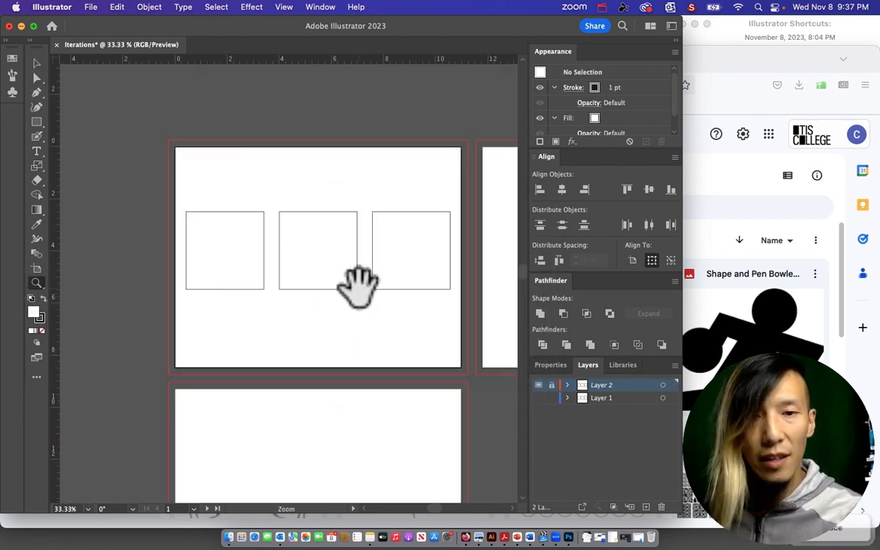
pyautogui.moveTo(358, 285); pyautogui.dragTo(260, 262)
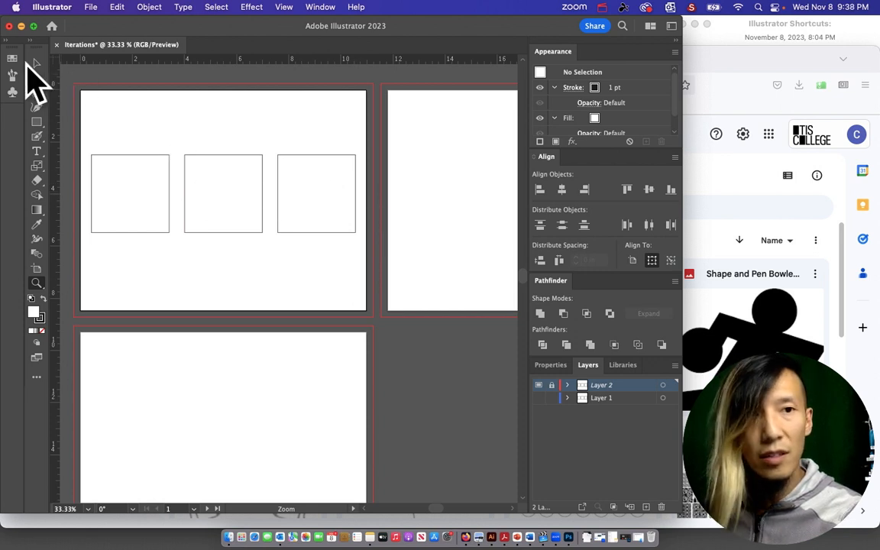
pyautogui.click(409, 171)
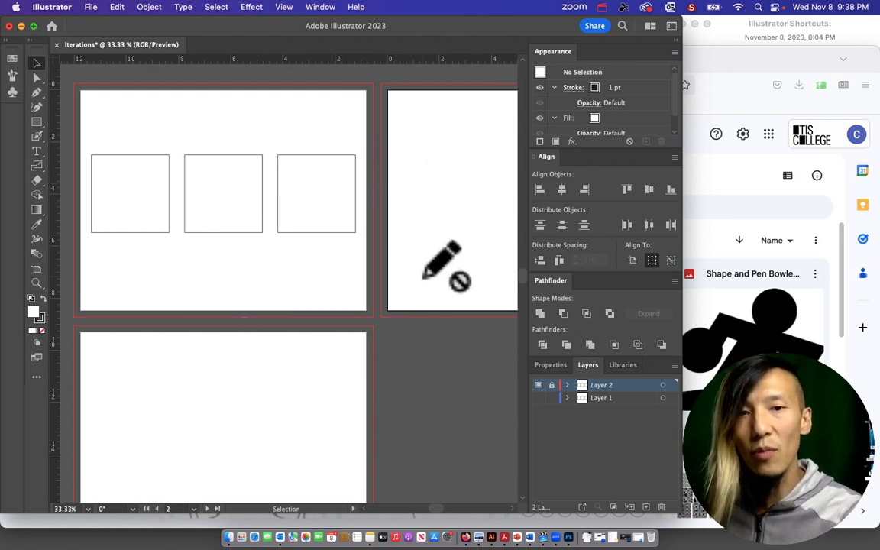
pyautogui.click(551, 385)
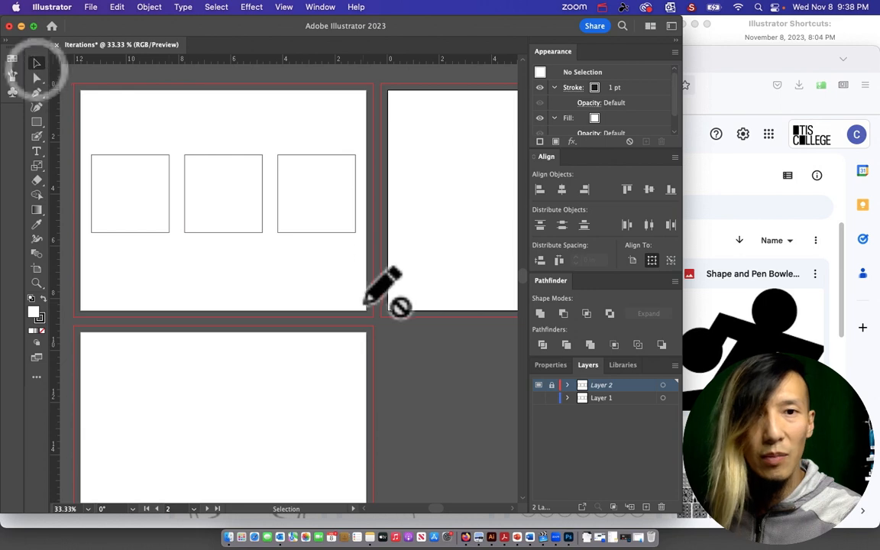
pyautogui.click(419, 265)
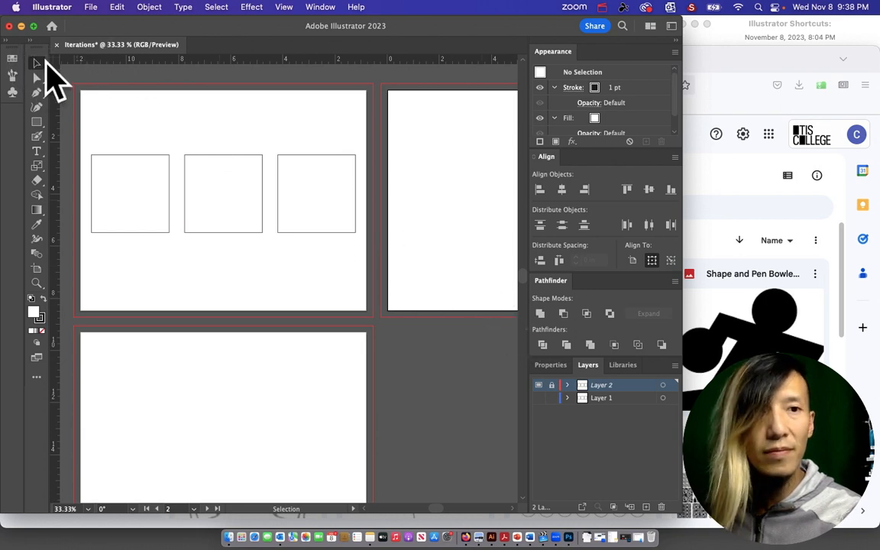
pyautogui.click(39, 63)
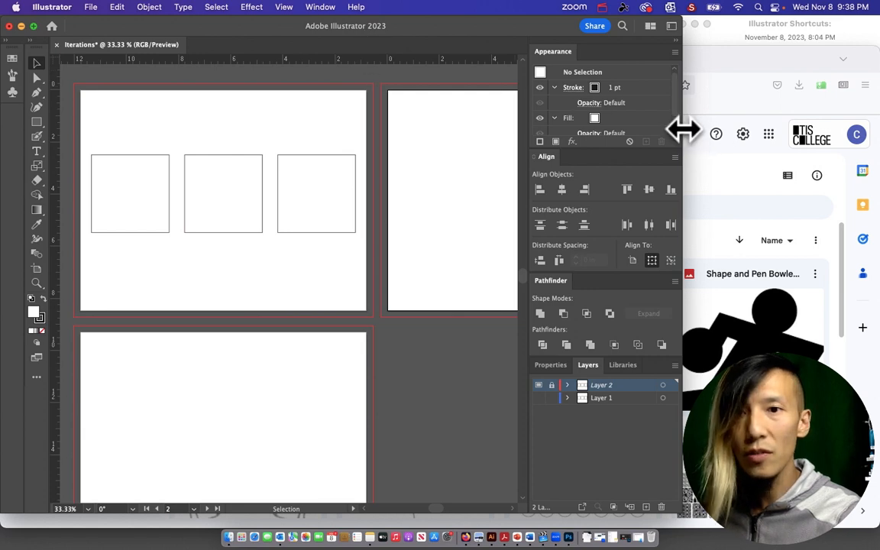
# Step: Widen the Illustrator window, then consult the Illustrator shortcuts list in Notes and return to Illustrator
pyautogui.moveTo(683, 130); pyautogui.dragTo(764, 144)
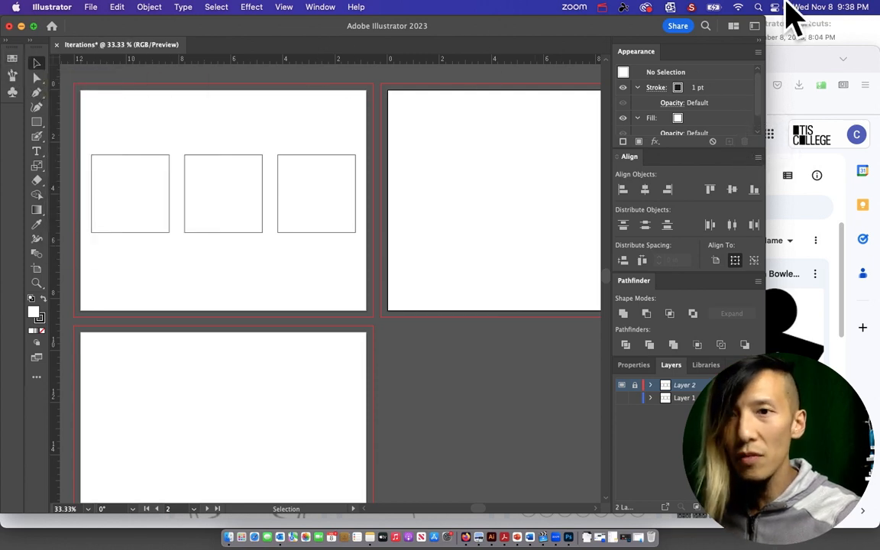
pyautogui.click(840, 40)
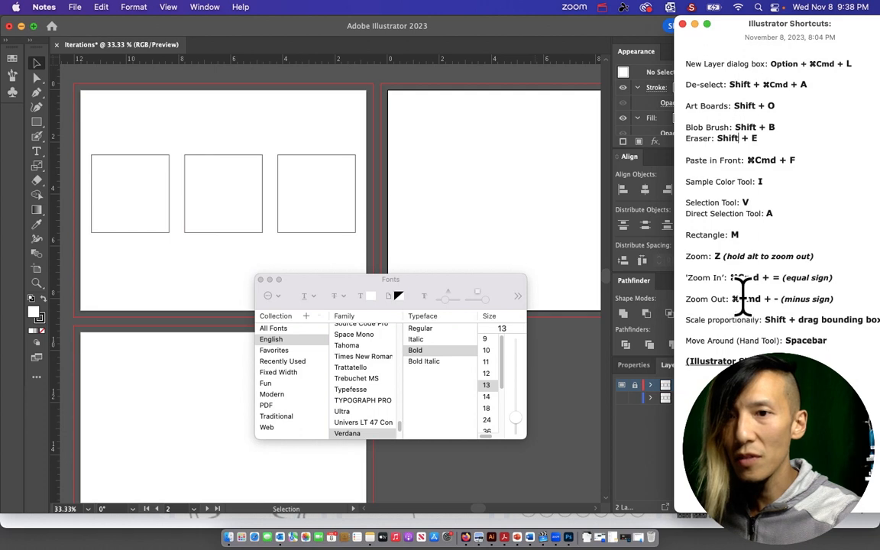
pyautogui.click(464, 27)
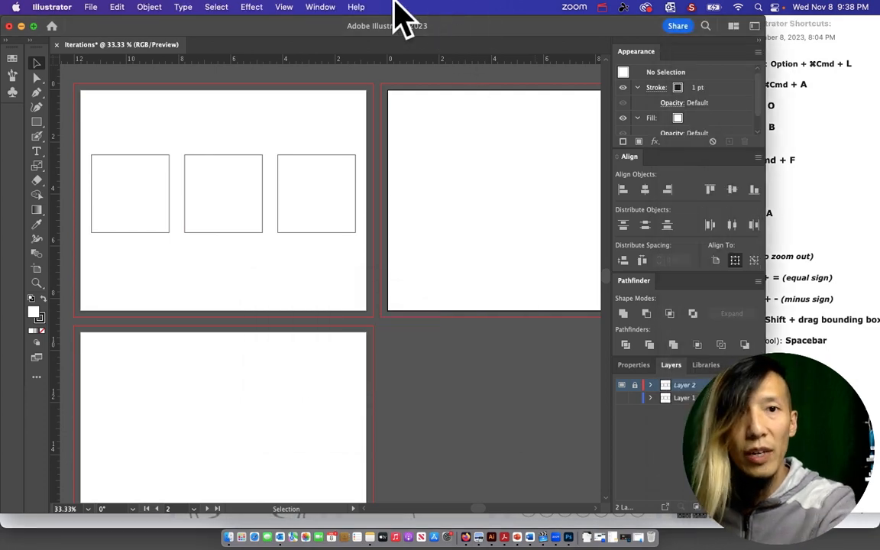
# Step: Make Artboard 1 the active artboard from the Artboards list and close the list
pyautogui.click(320, 7)
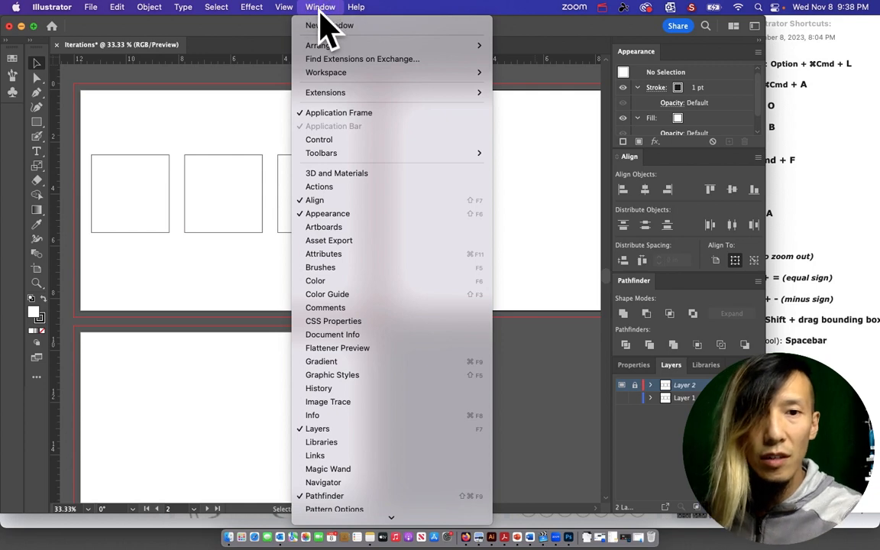
pyautogui.click(325, 229)
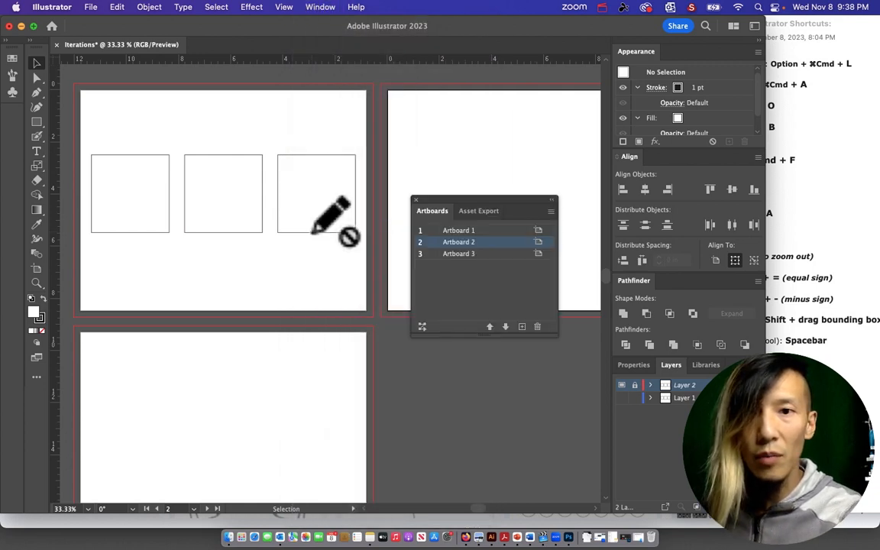
pyautogui.click(470, 230)
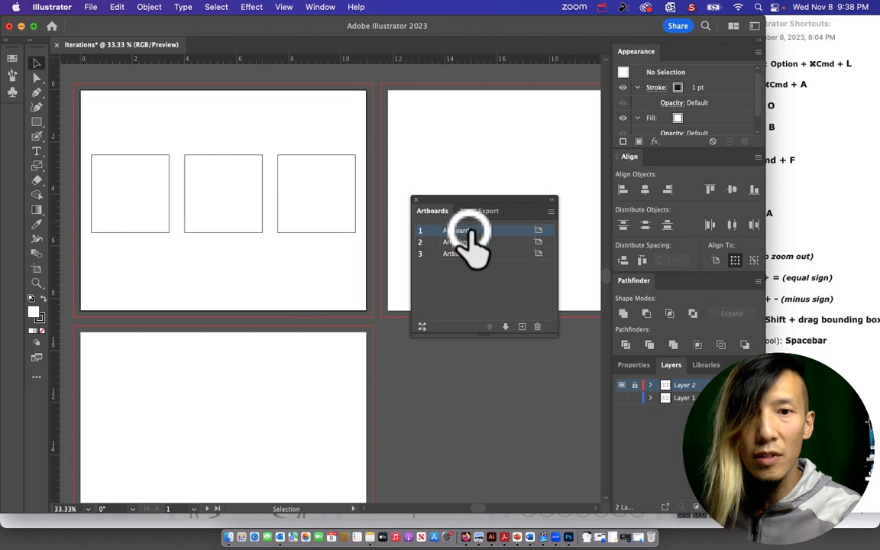
pyautogui.click(416, 201)
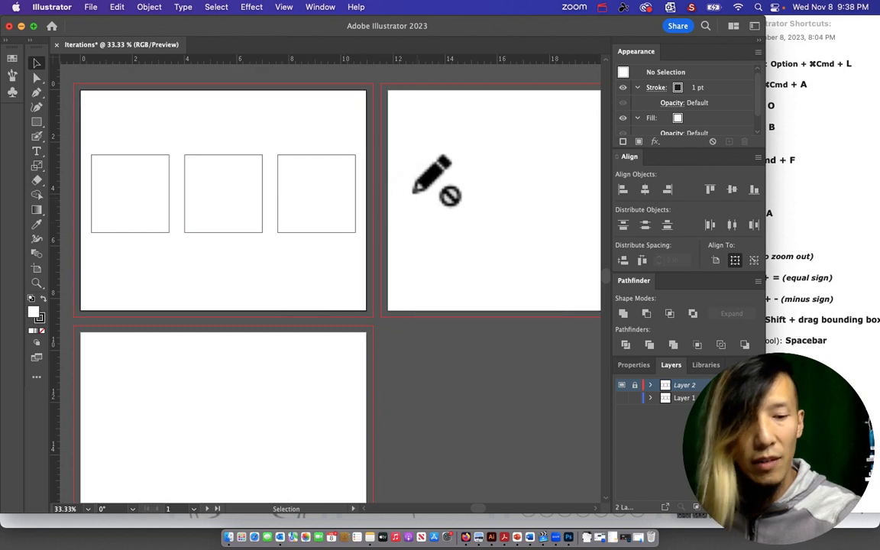
# Step: Show the document properties and enter artboard editing mode from there
pyautogui.hotkey('shift', 'o')
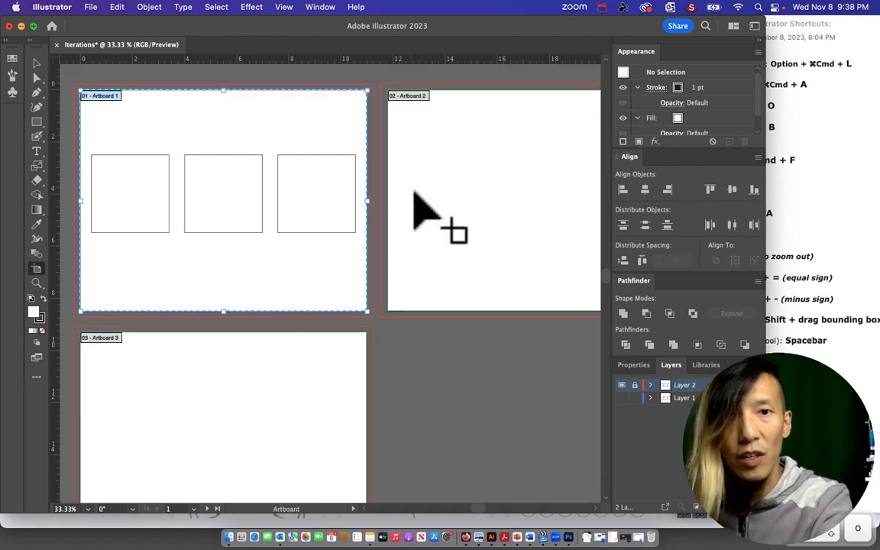
pyautogui.click(36, 62)
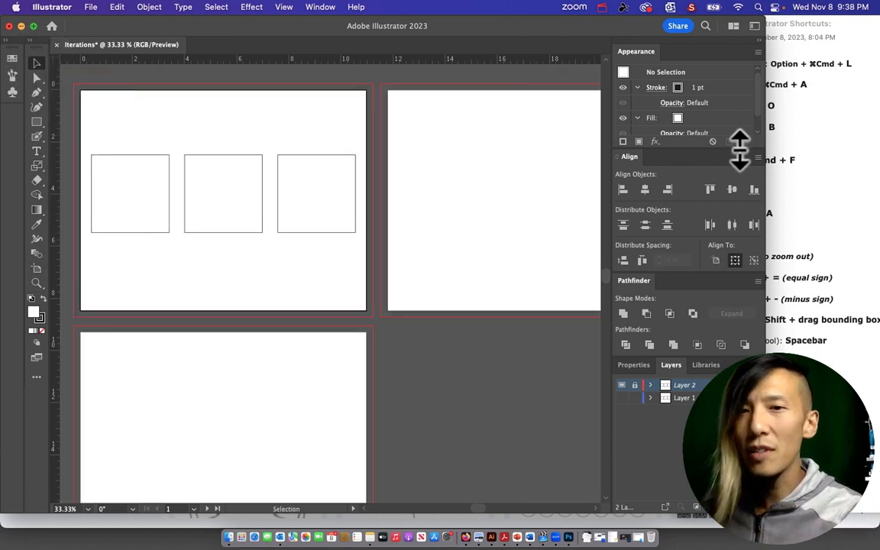
pyautogui.click(320, 7)
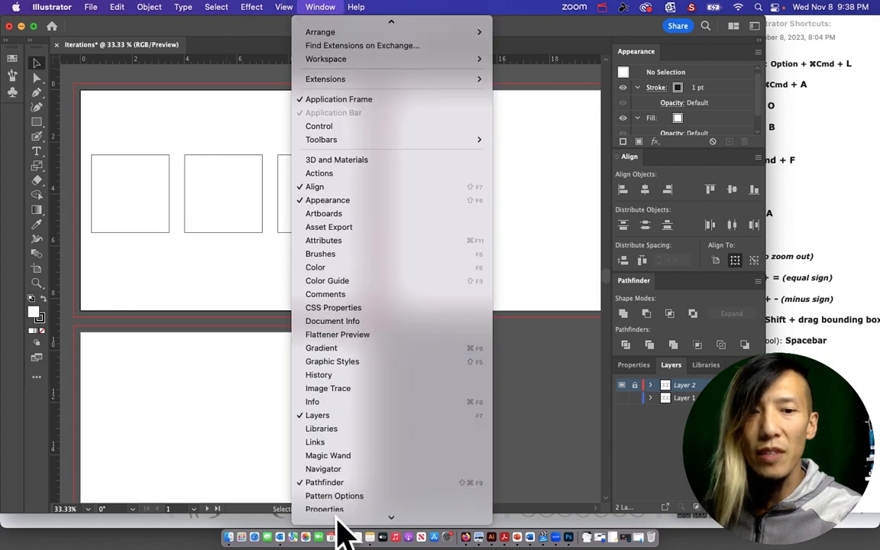
pyautogui.click(344, 483)
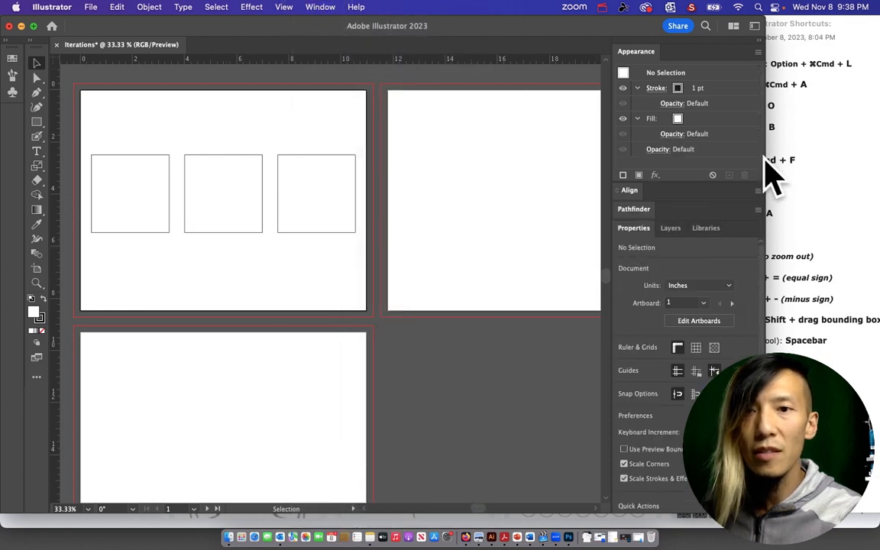
pyautogui.click(699, 321)
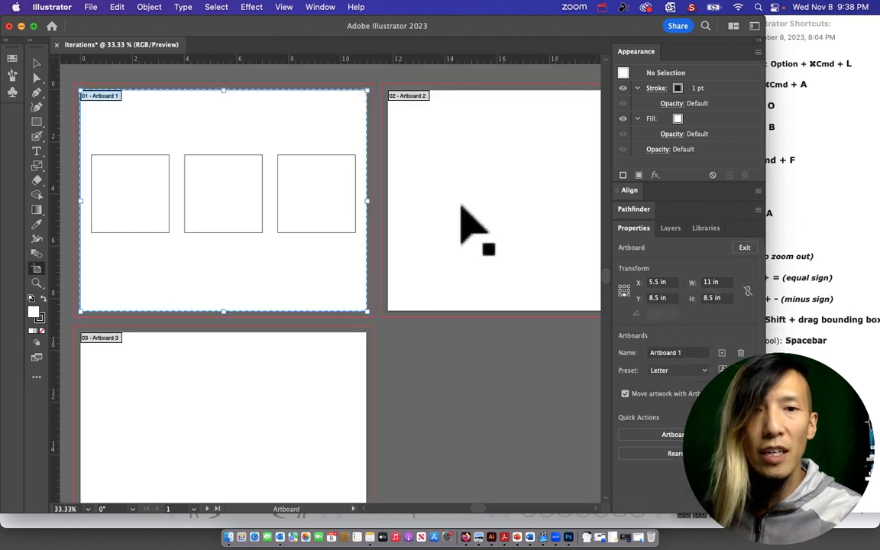
# Step: Delete Artboard 2 and Artboard 3, keeping only the artboard that holds the three squares
pyautogui.click(489, 169)
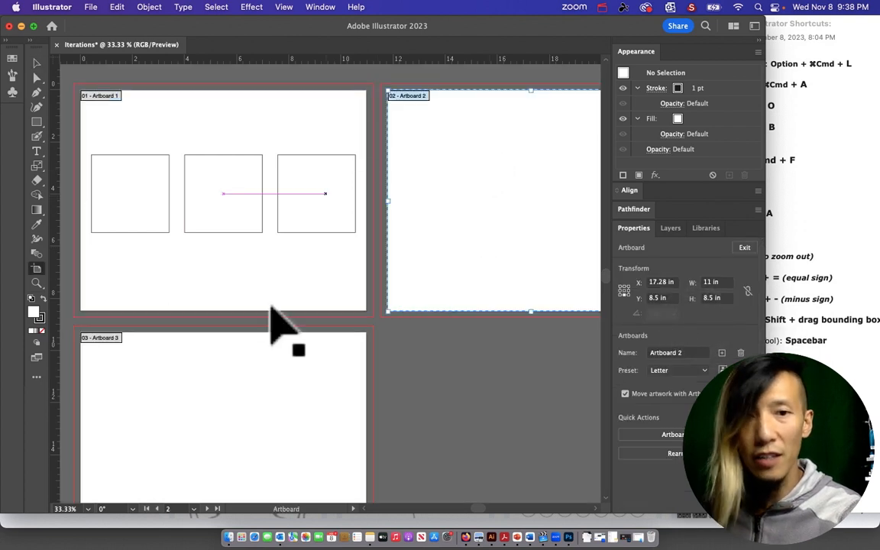
pyautogui.click(281, 364)
pyautogui.click(517, 229)
pyautogui.press('Delete')
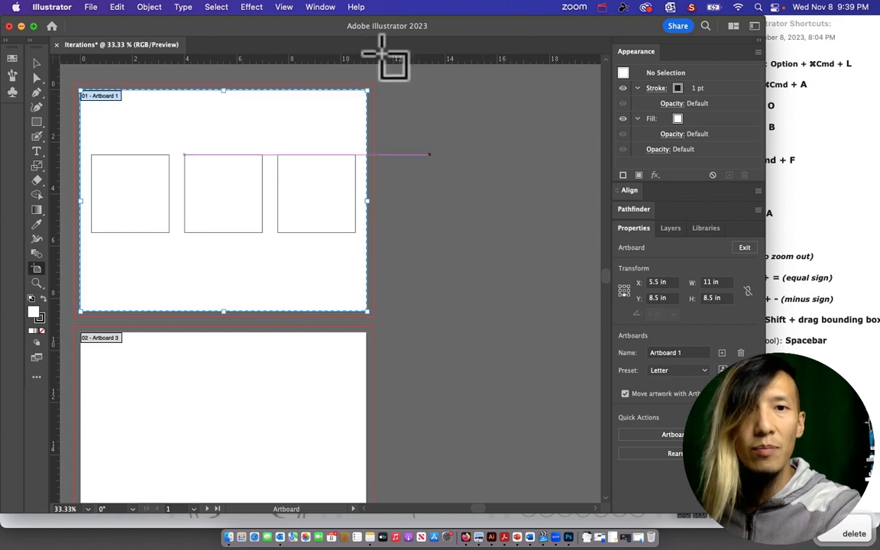
pyautogui.click(320, 367)
pyautogui.press('Delete')
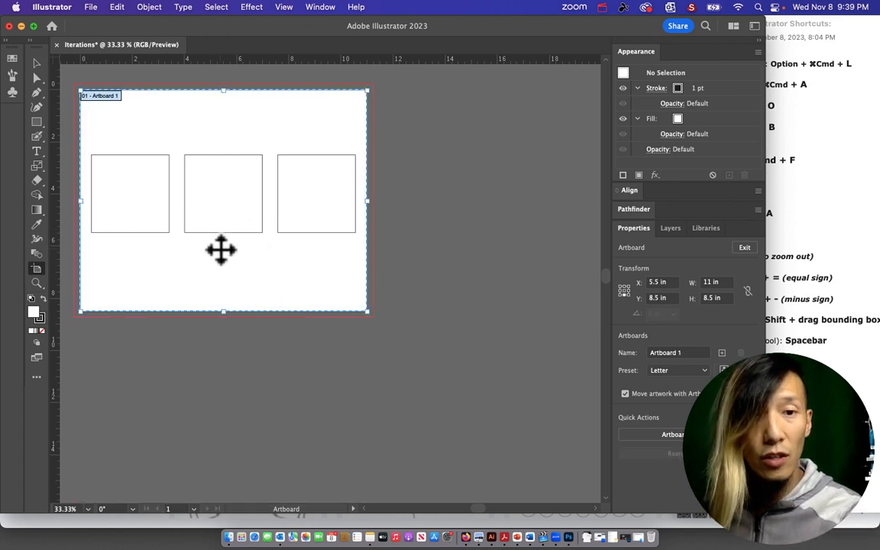
# Step: Try to duplicate Artboard 1 beside the original while Layer 2 is locked, and undo the attempt
pyautogui.moveTo(218, 288); pyautogui.dragTo(521, 280)
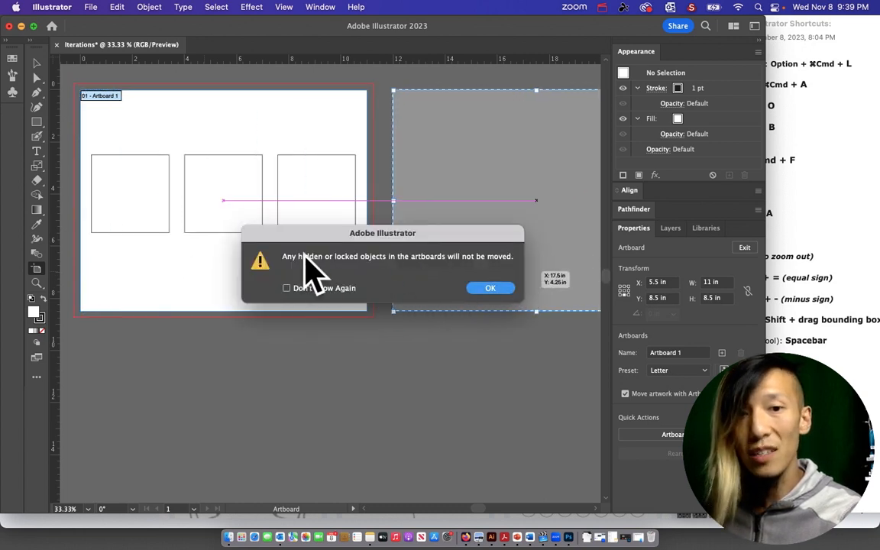
pyautogui.click(491, 289)
pyautogui.press('super+z')
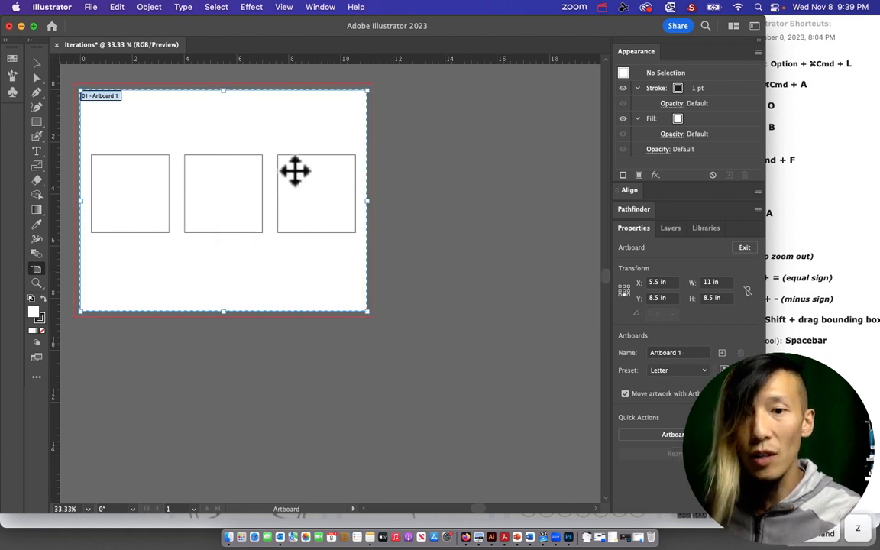
# Step: Leave artboard editing, close the document properties and expand the Pathfinder options
pyautogui.click(36, 63)
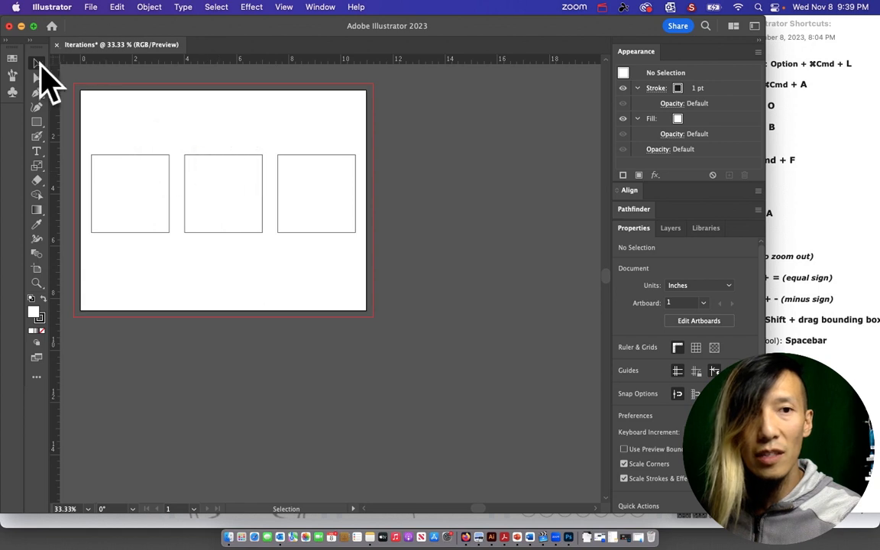
pyautogui.rightClick(637, 229)
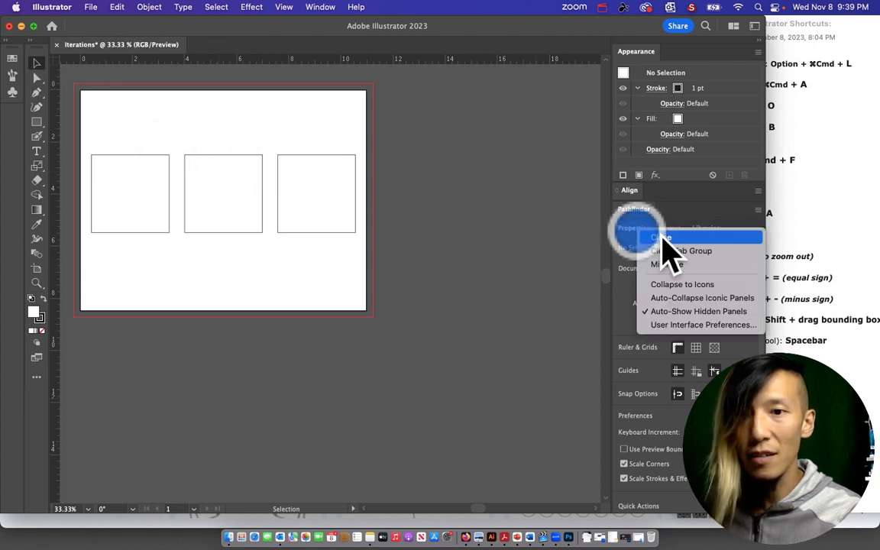
pyautogui.click(659, 235)
pyautogui.click(628, 210)
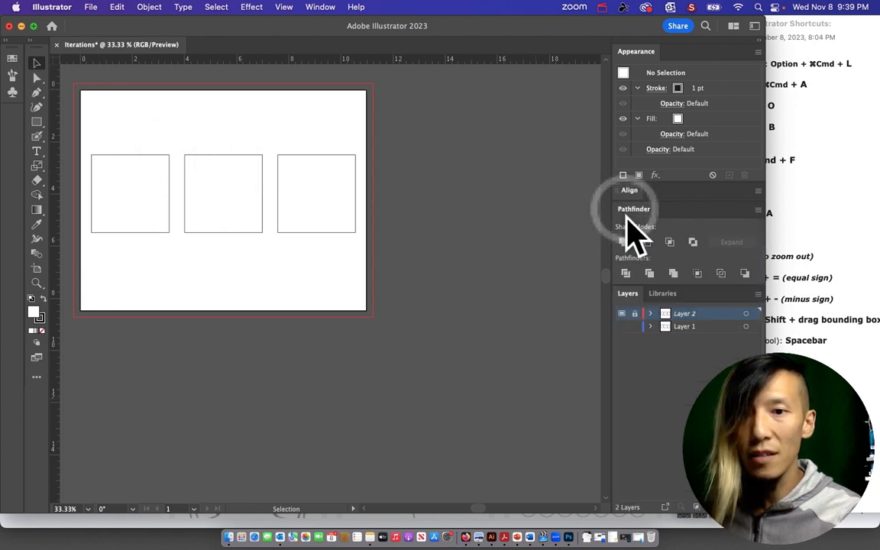
# Step: Unlock Layer 2 and test that its three squares can be selected, leaving nothing selected
pyautogui.click(634, 313)
pyautogui.click(309, 173)
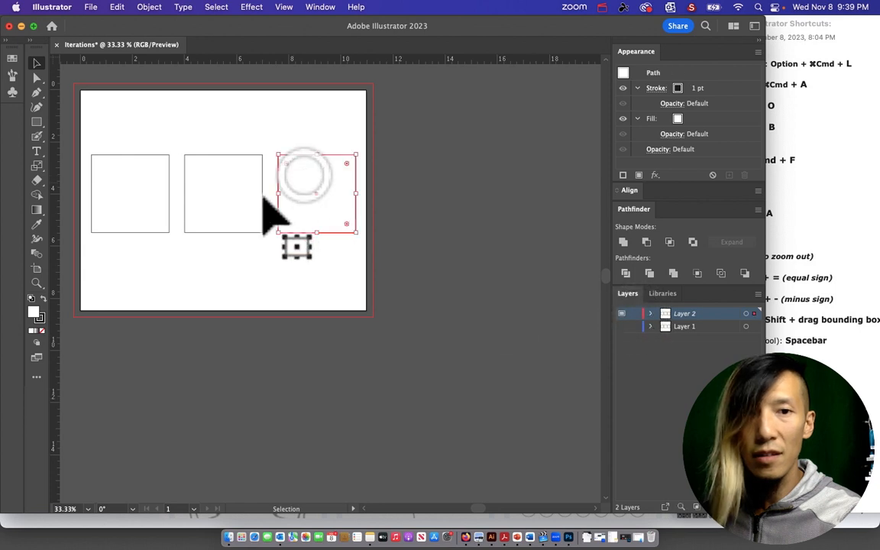
pyautogui.keyDown('shift'); pyautogui.click(216, 192); pyautogui.keyUp('shift')
pyautogui.keyDown('shift'); pyautogui.click(138, 181); pyautogui.keyUp('shift')
pyautogui.click(248, 246)
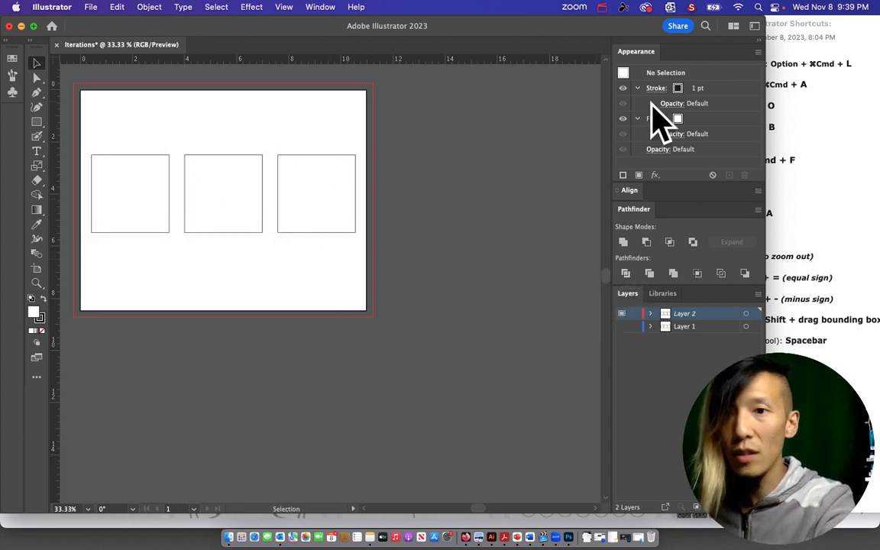
# Step: Narrow the Illustrator window so the shortcuts list in Notes stays readable beside it
pyautogui.click(767, 153)
pyautogui.click(581, 144)
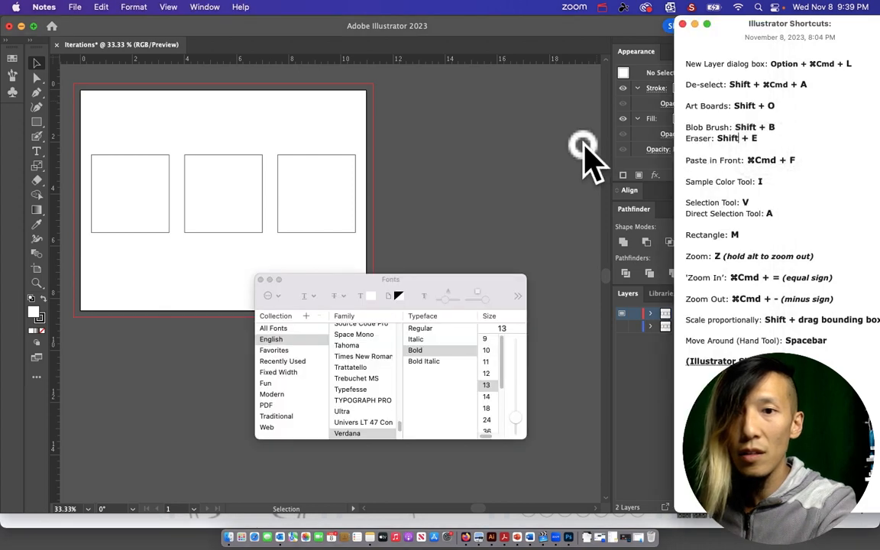
pyautogui.moveTo(766, 203); pyautogui.dragTo(685, 203)
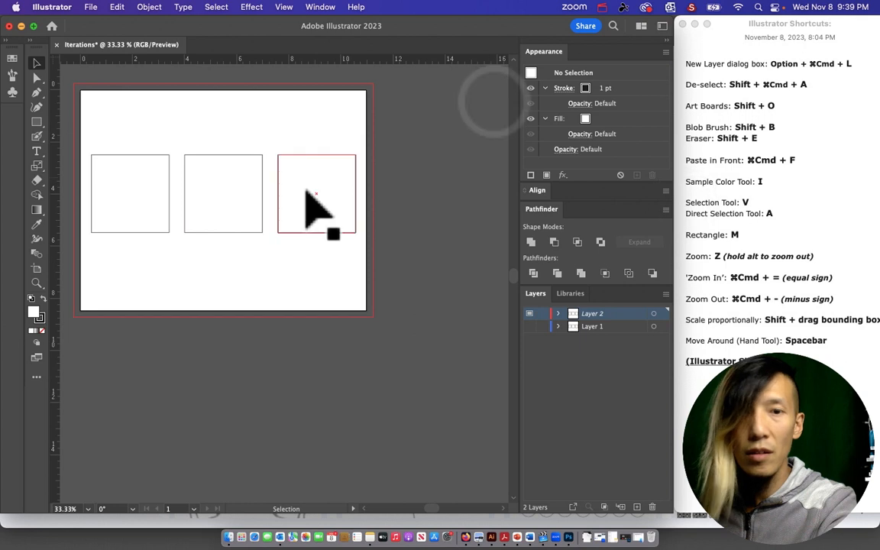
# Step: Duplicate Artboard 1 together with its three squares, placing the copy directly beside the original
pyautogui.hotkey('shift', 'o')
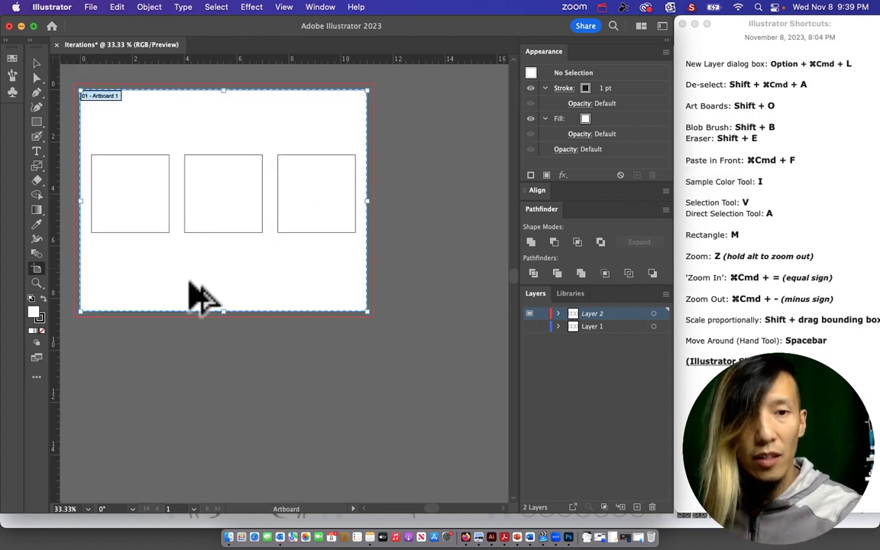
pyautogui.moveTo(197, 292); pyautogui.dragTo(493, 284)
pyautogui.click(445, 287)
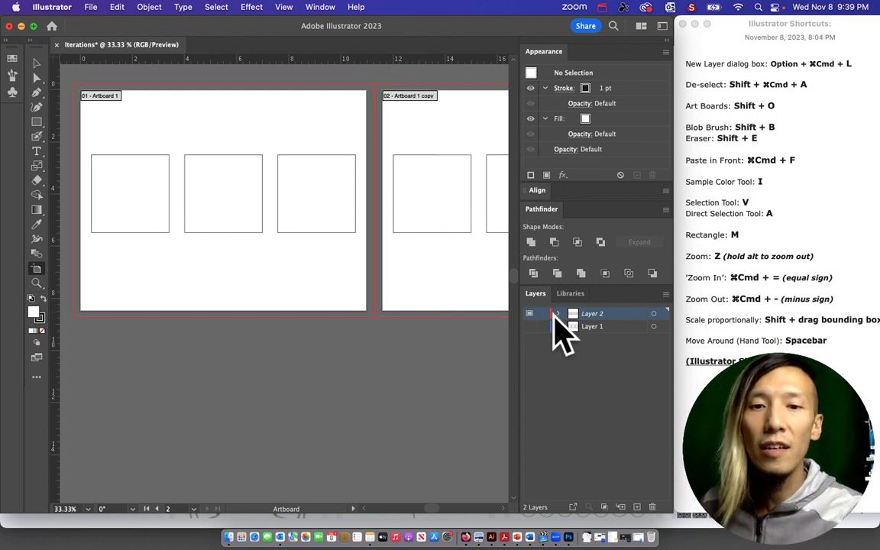
pyautogui.click(606, 314)
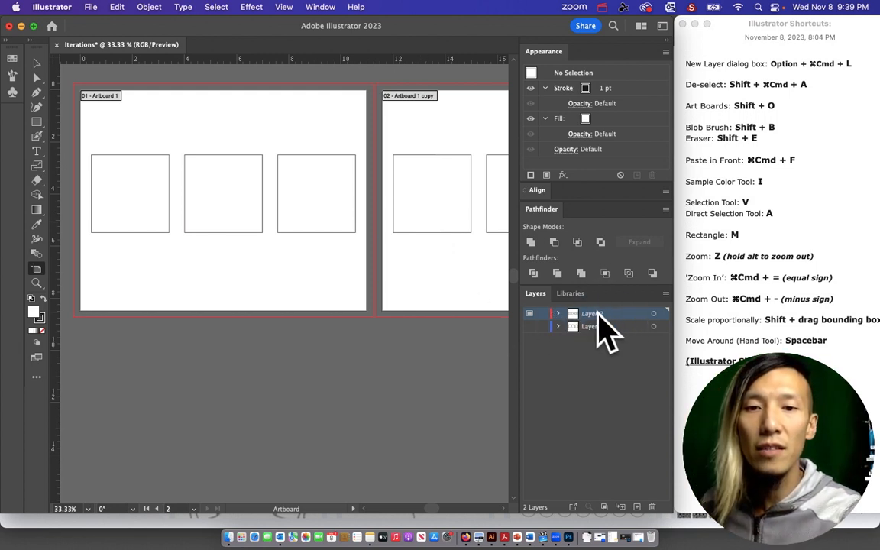
pyautogui.doubleClick(590, 314)
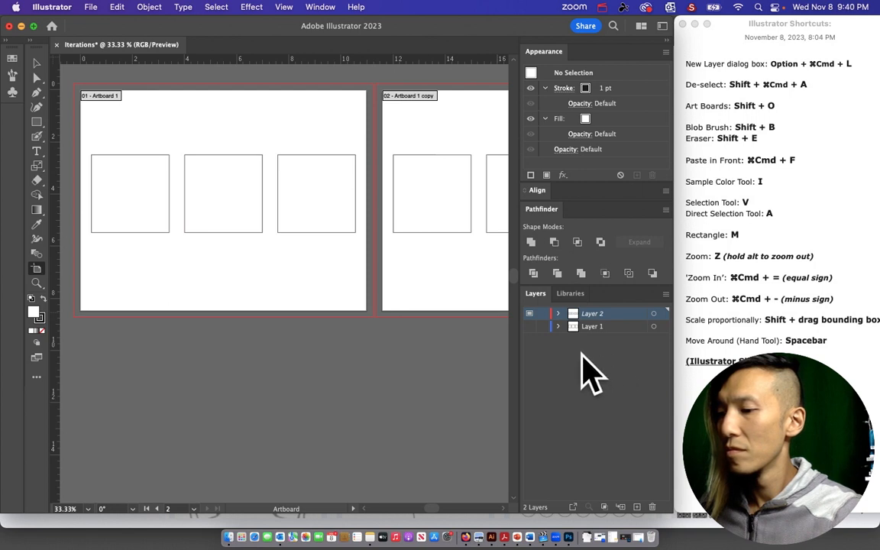
pyautogui.click(420, 306)
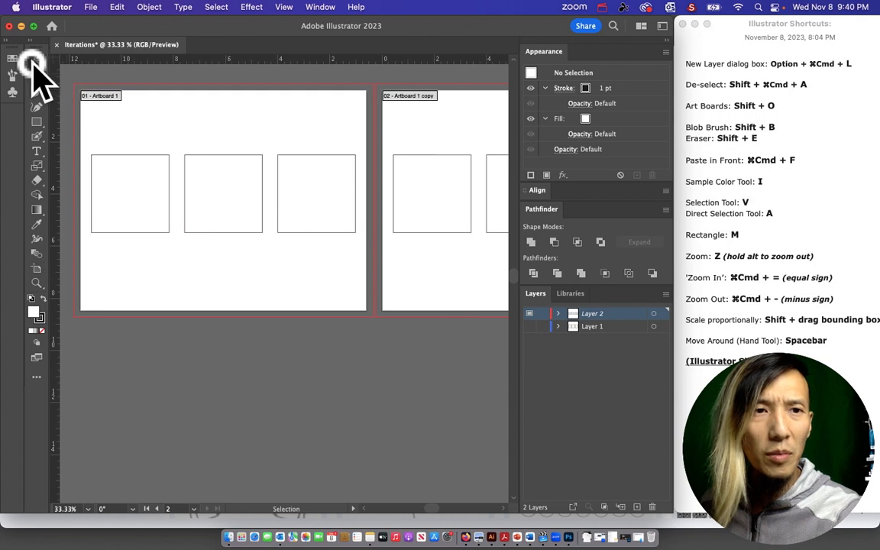
# Step: Leave artboard editing and select individual squares on the first artboard, ending with the leftmost one
pyautogui.click(36, 62)
pyautogui.click(295, 255)
pyautogui.click(256, 205)
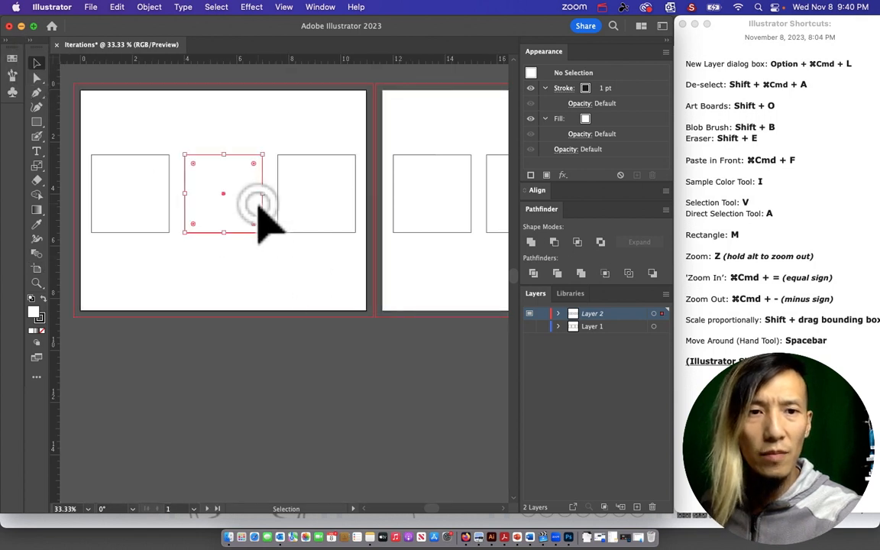
pyautogui.click(338, 221)
pyautogui.click(132, 210)
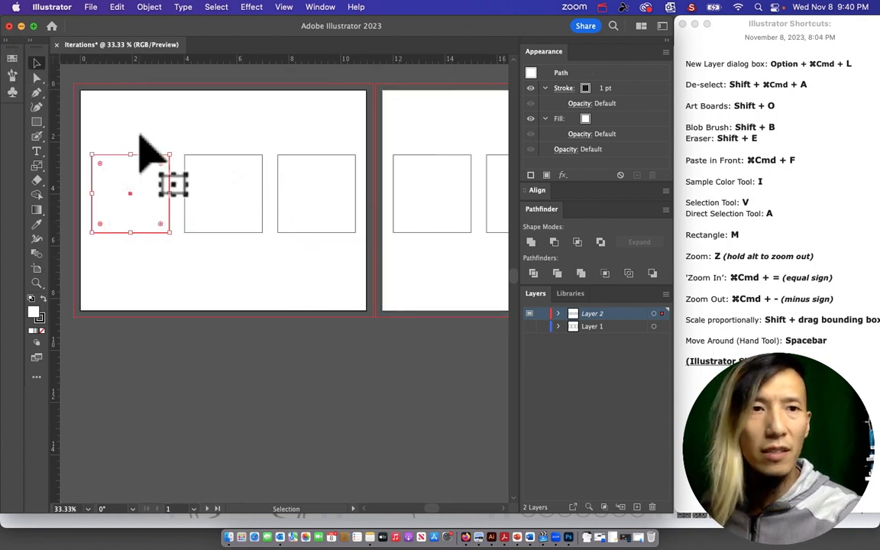
# Step: Place "air conditioning unit.HEIC" from the B&W Photos folder at full size, starting inside the first artboard's leftmost square
pyautogui.click(91, 7)
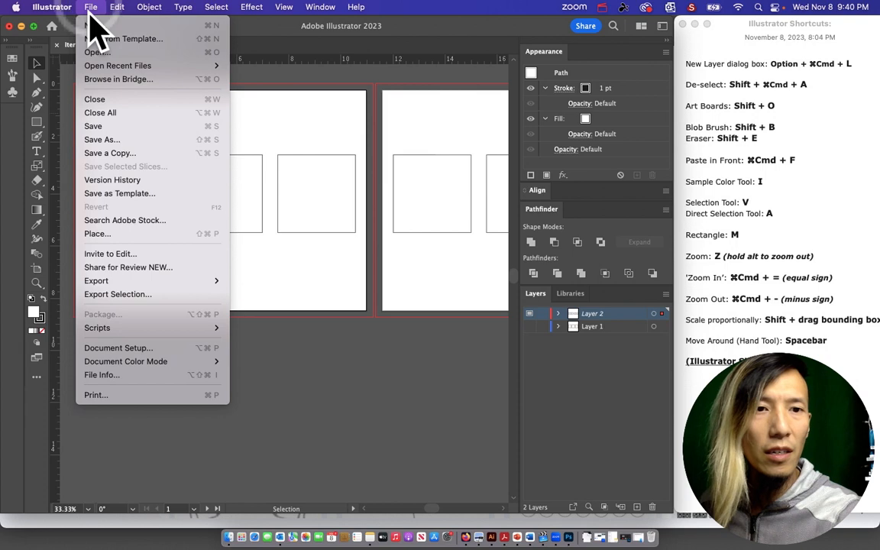
pyautogui.click(126, 233)
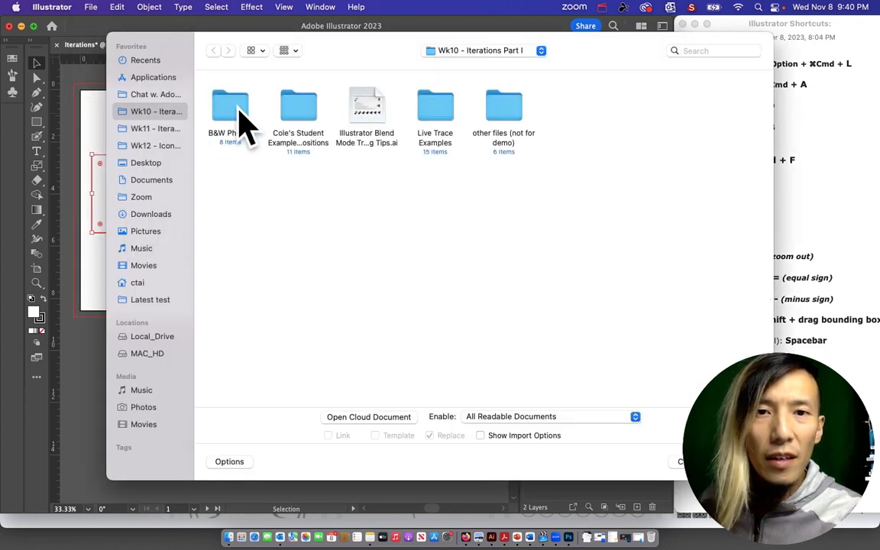
pyautogui.doubleClick(239, 121)
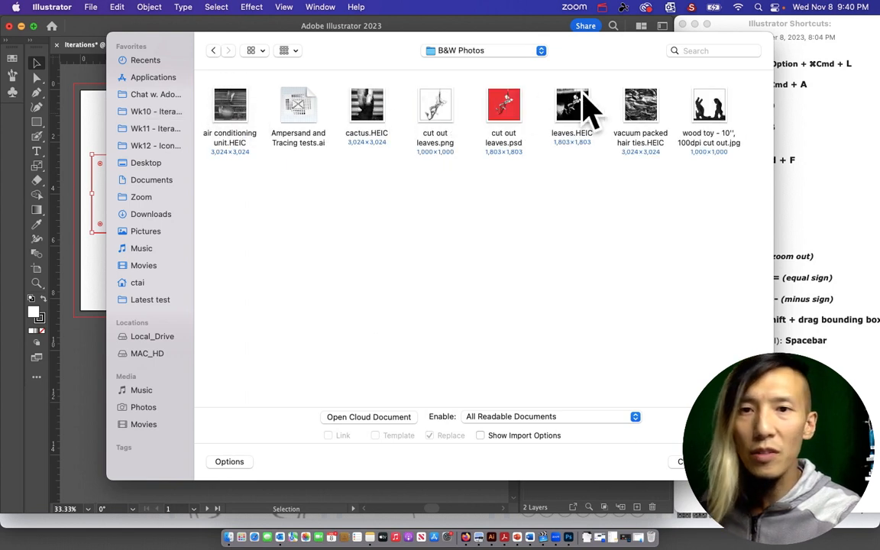
pyautogui.click(366, 110)
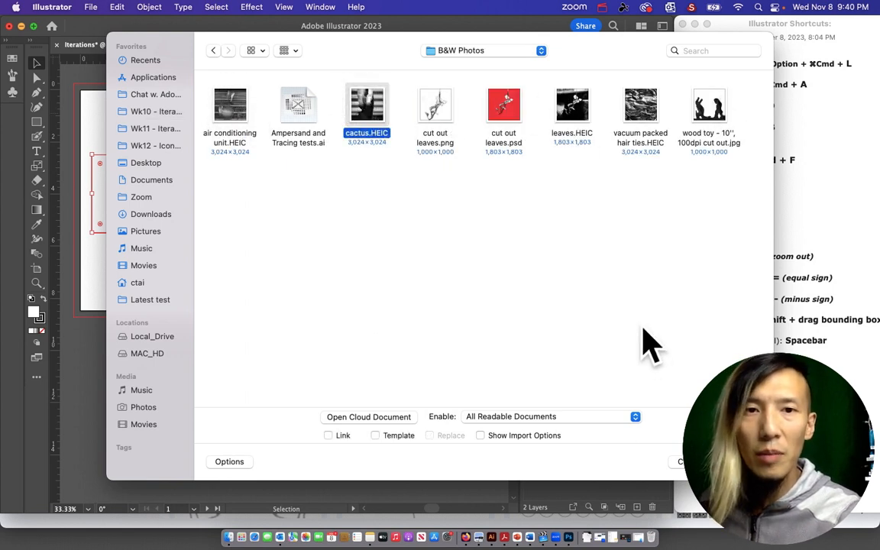
pyautogui.click(236, 105)
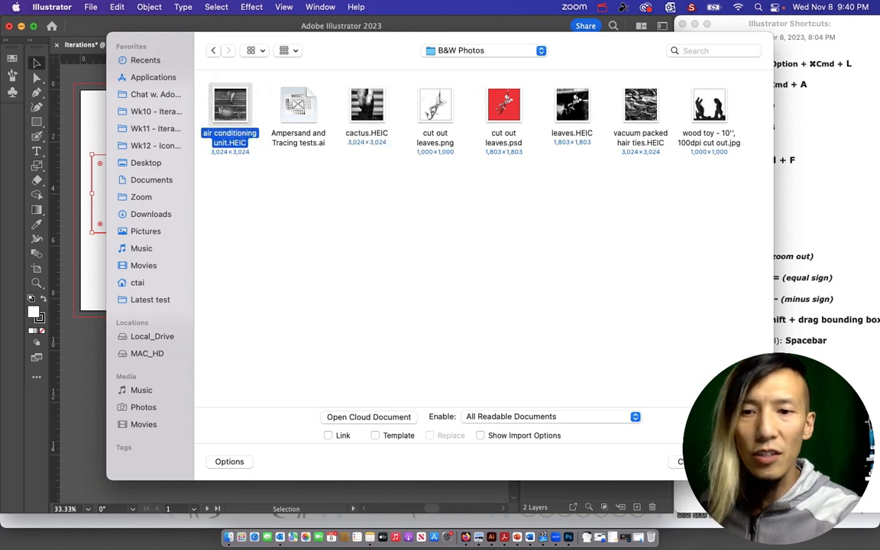
pyautogui.press('Escape')
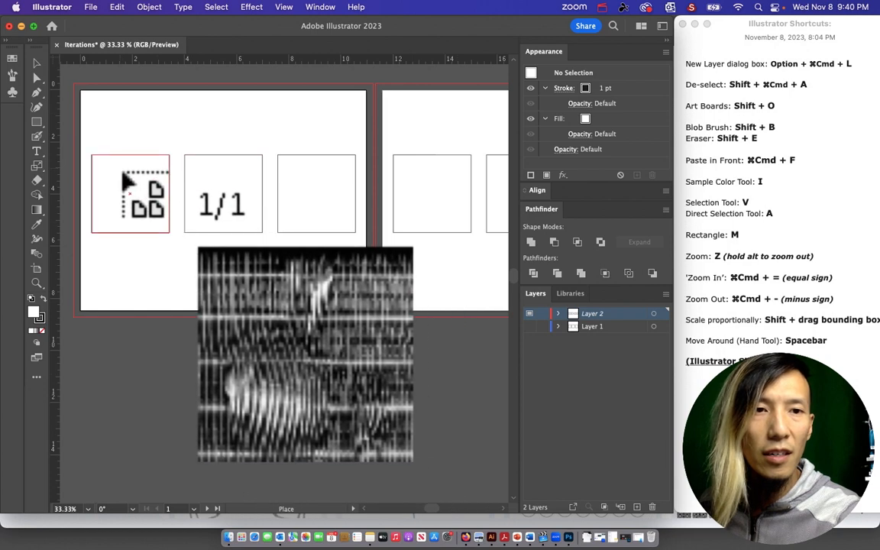
pyautogui.click(120, 170)
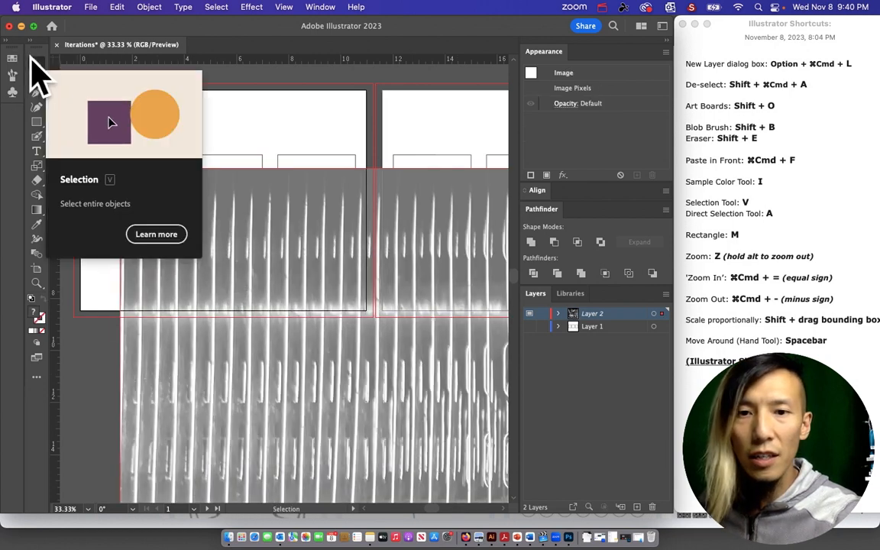
# Step: Scale the placed photo down proportionally so it fits exactly inside the first artboard's leftmost square
pyautogui.rightClick(176, 205)
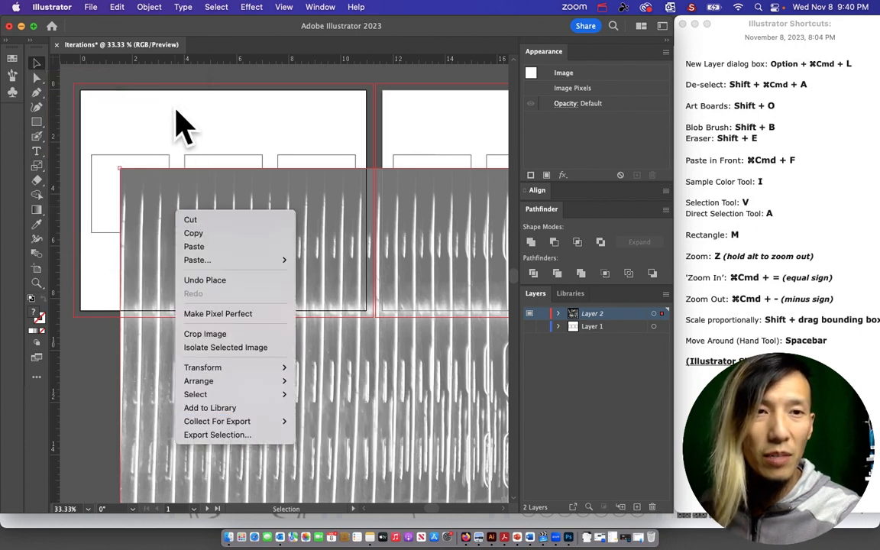
pyautogui.click(383, 310)
pyautogui.moveTo(120, 169); pyautogui.dragTo(361, 368)
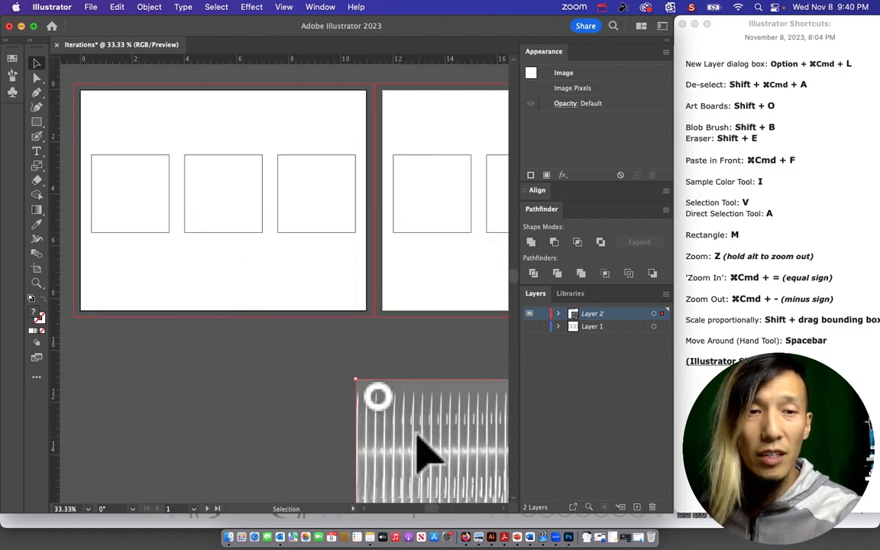
pyautogui.moveTo(415, 430); pyautogui.dragTo(139, 152)
pyautogui.moveTo(84, 95); pyautogui.dragTo(115, 137)
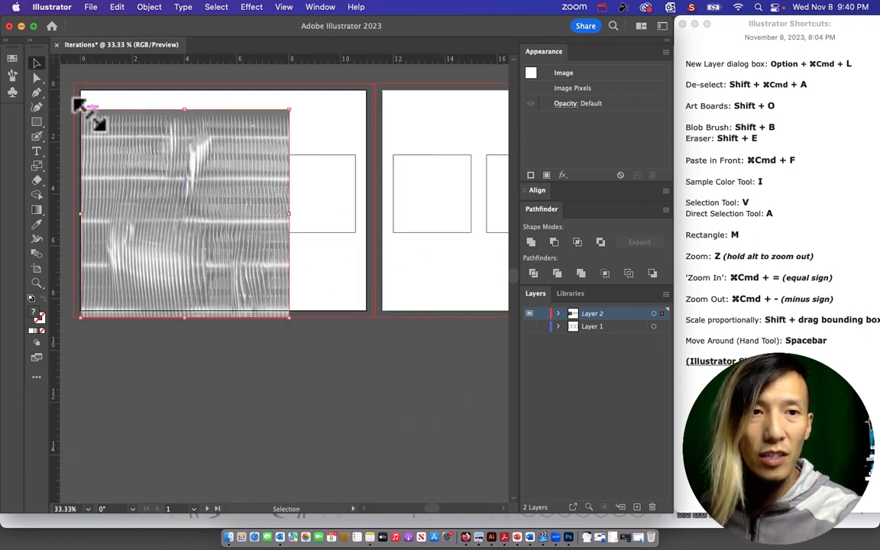
pyautogui.moveTo(82, 109); pyautogui.dragTo(203, 231)
pyautogui.moveTo(254, 290); pyautogui.dragTo(170, 231)
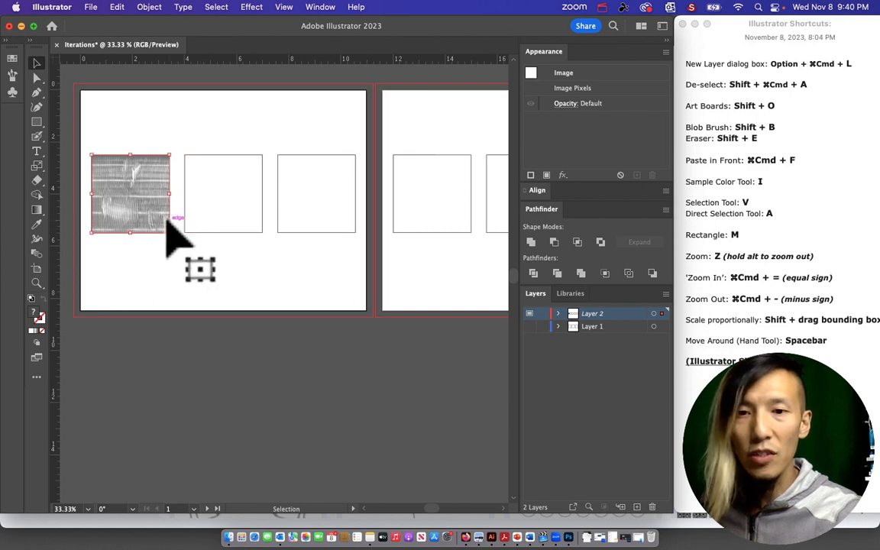
pyautogui.click(184, 268)
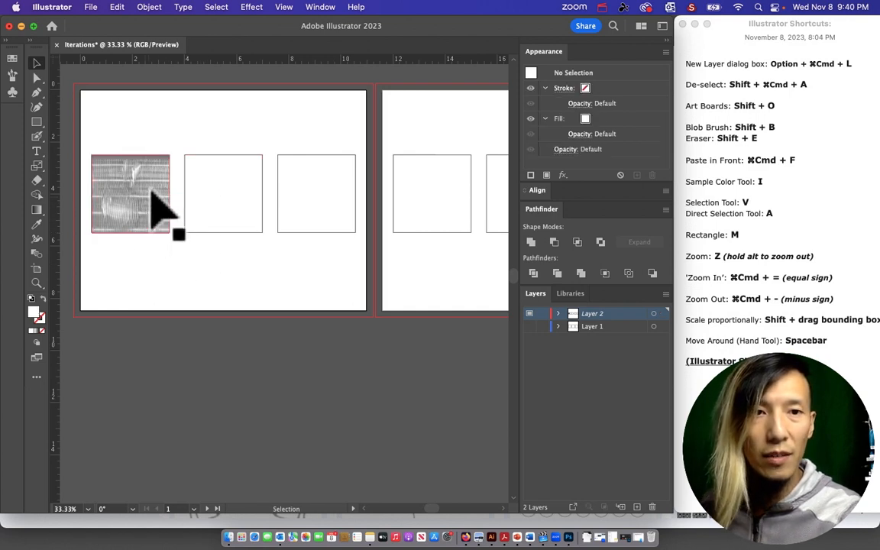
# Step: Rasterize the photo with the RGB color model, Screen (72 ppi) resolution and a white background
pyautogui.click(149, 190)
pyautogui.click(149, 7)
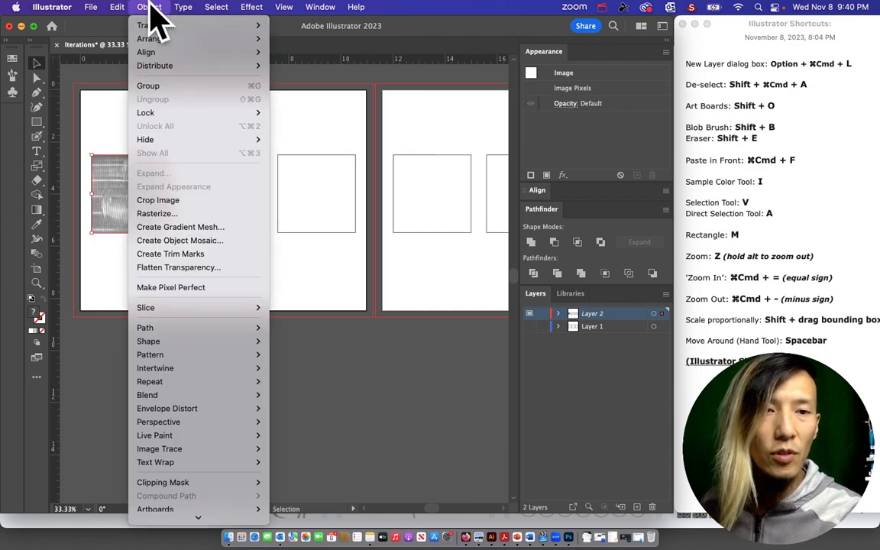
pyautogui.moveTo(102, 12)
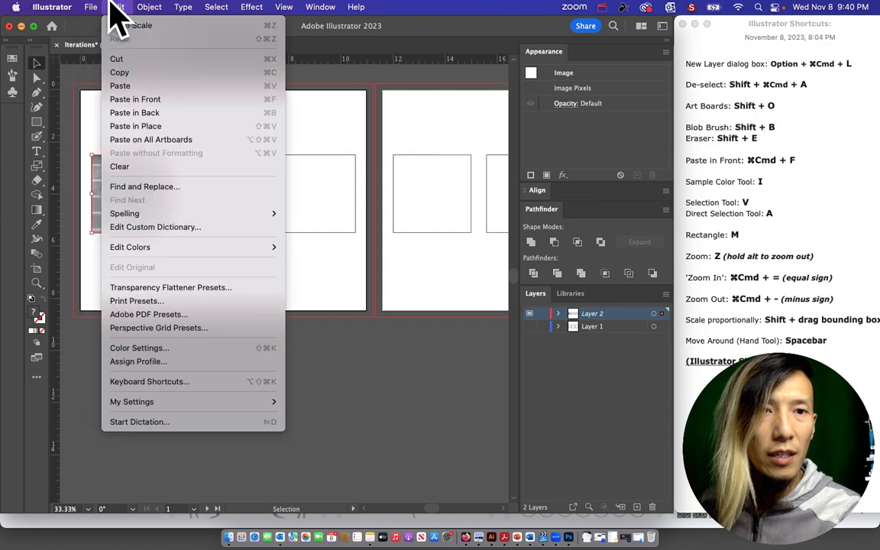
pyautogui.moveTo(145, 7)
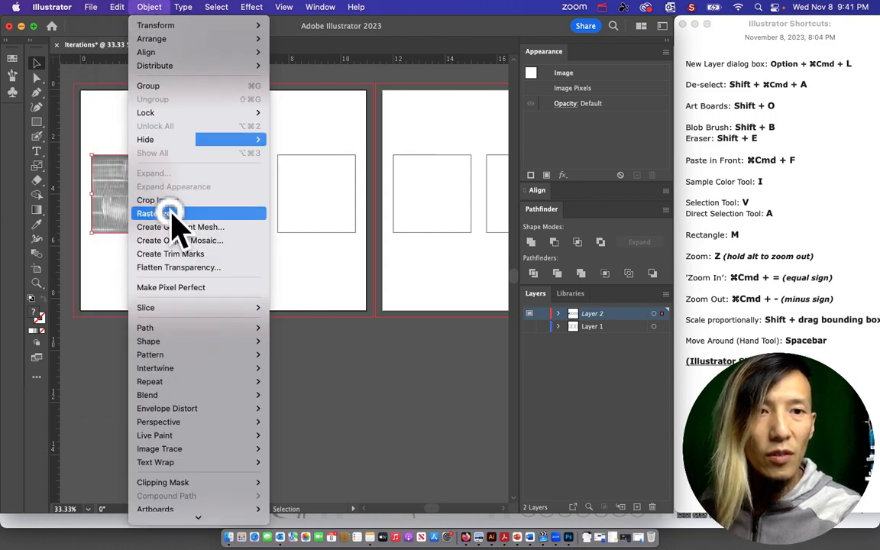
pyautogui.click(171, 211)
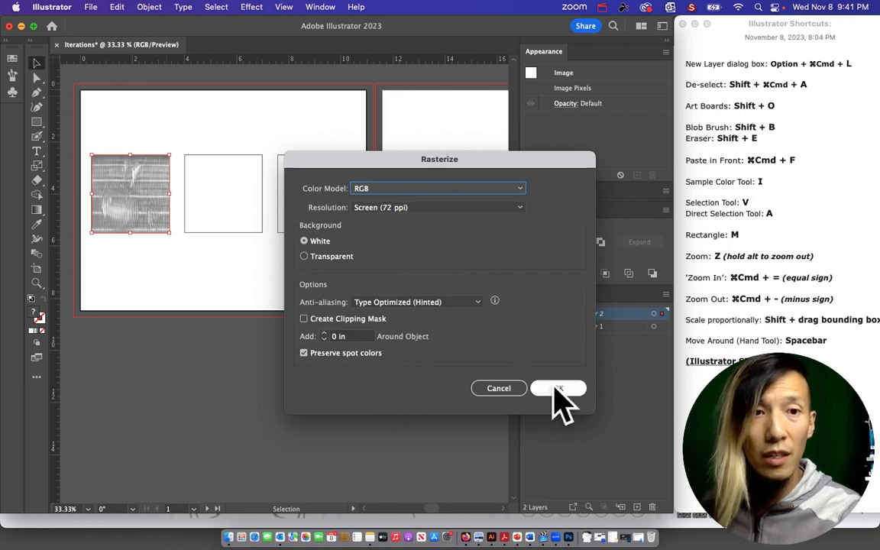
pyautogui.click(557, 389)
pyautogui.click(148, 135)
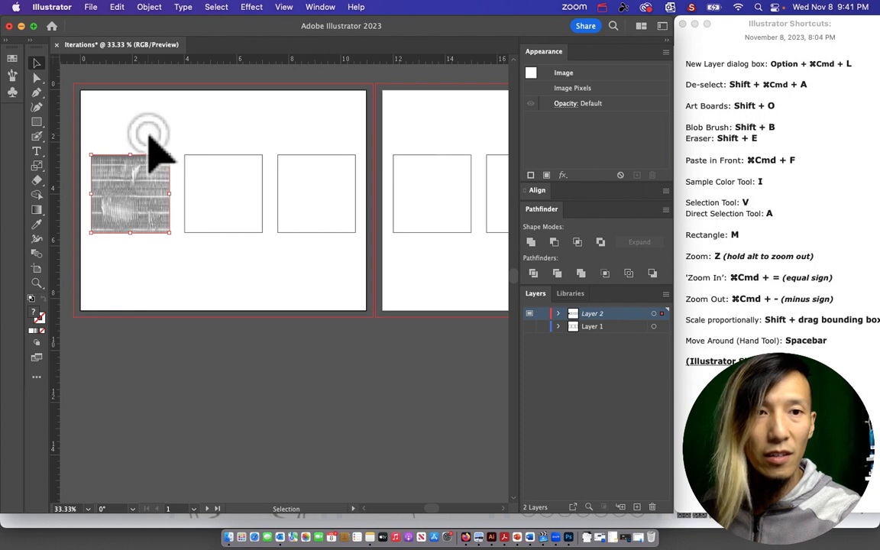
# Step: Examine the rasterized photo in the leftmost square up close, selecting and deselecting it
pyautogui.click(36, 283)
pyautogui.moveTo(150, 180); pyautogui.dragTo(268, 338)
pyautogui.click(36, 62)
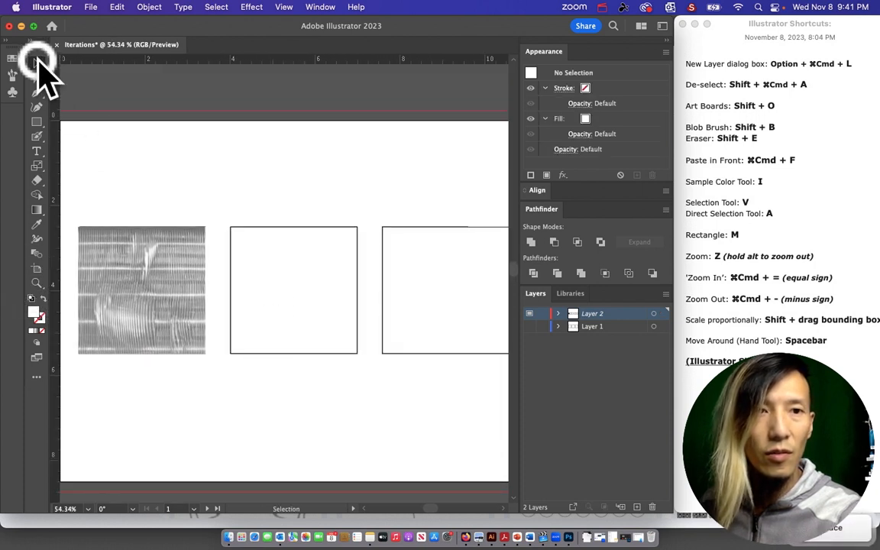
pyautogui.click(152, 271)
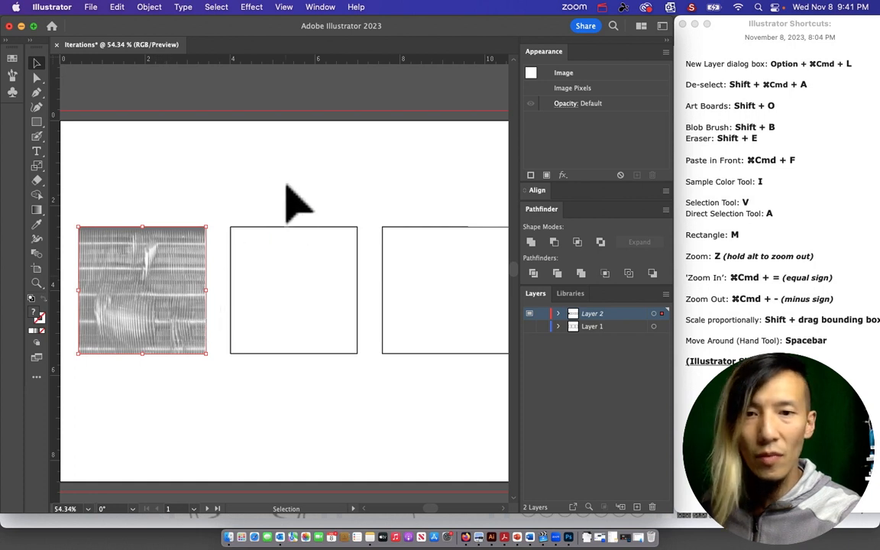
pyautogui.click(288, 185)
pyautogui.click(181, 265)
pyautogui.click(350, 196)
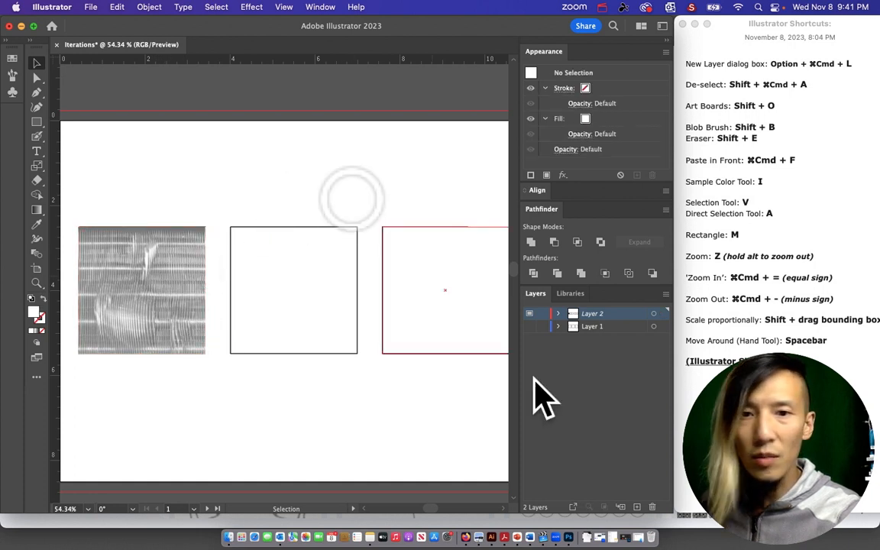
# Step: Toggle the Template setting off and back on in Layer 2's options
pyautogui.doubleClick(600, 315)
pyautogui.doubleClick(570, 320)
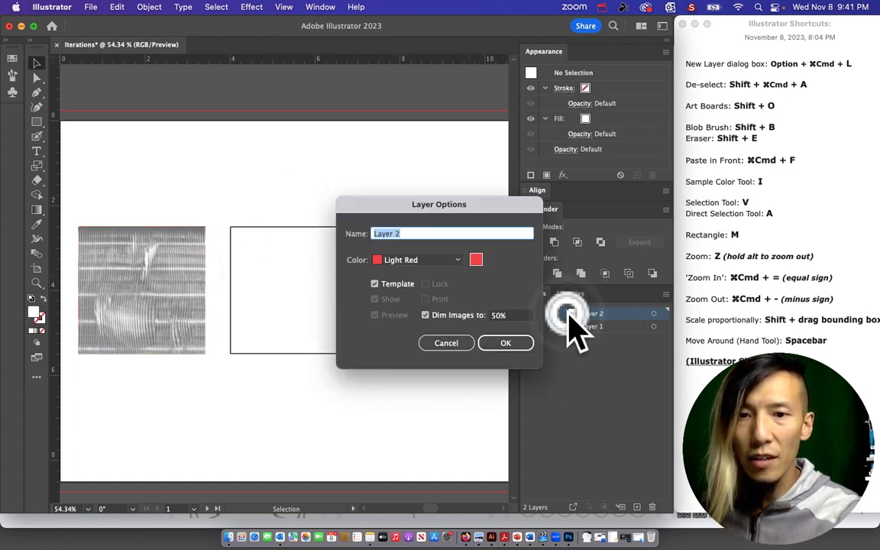
pyautogui.click(396, 285)
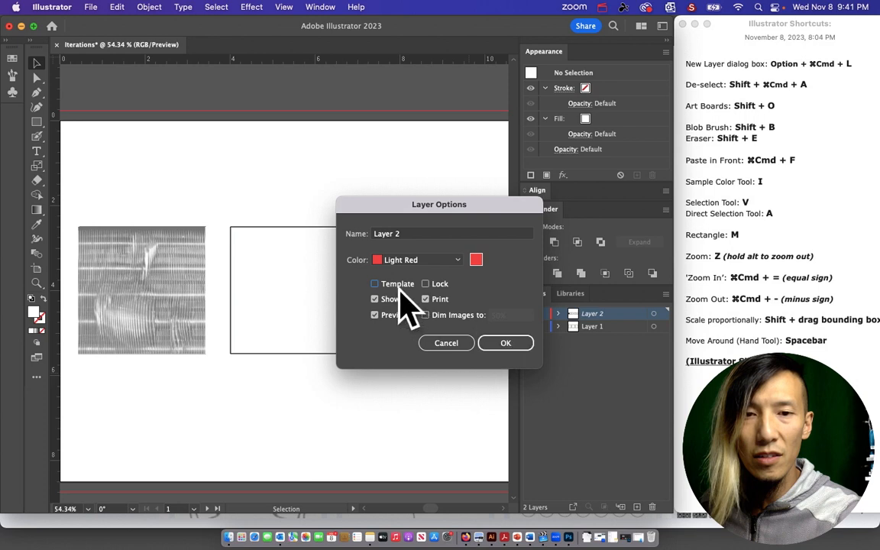
pyautogui.click(396, 285)
pyautogui.click(506, 343)
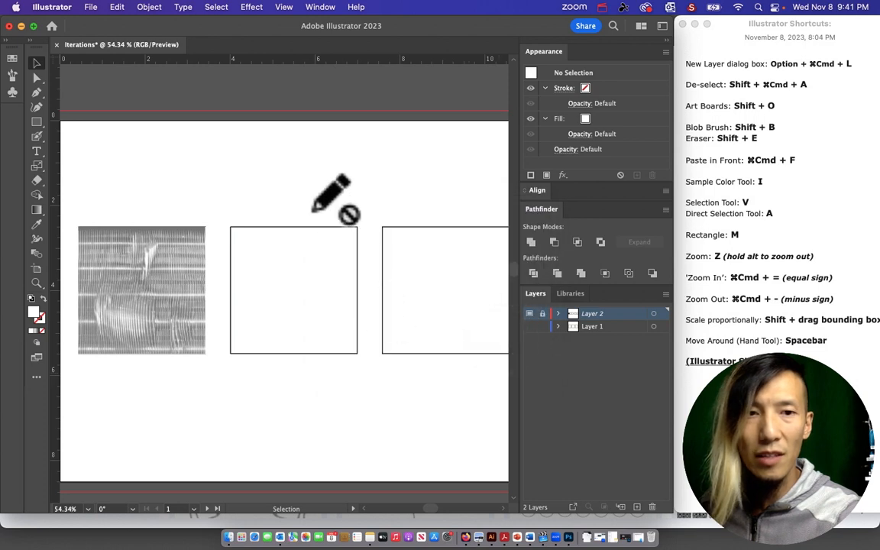
# Step: Unlock Layer 2 and cut the photo out of the first artboard's leftmost square
pyautogui.click(35, 61)
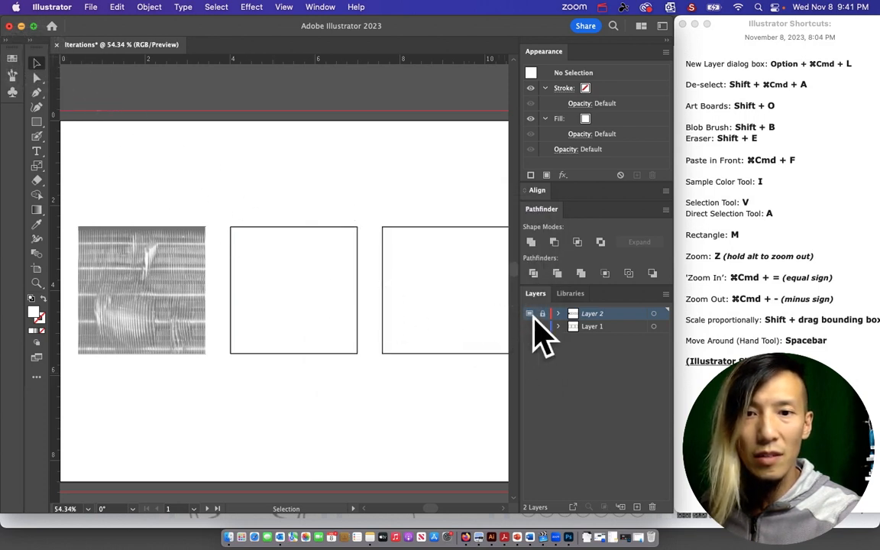
pyautogui.click(542, 314)
pyautogui.click(192, 294)
pyautogui.press('Delete')
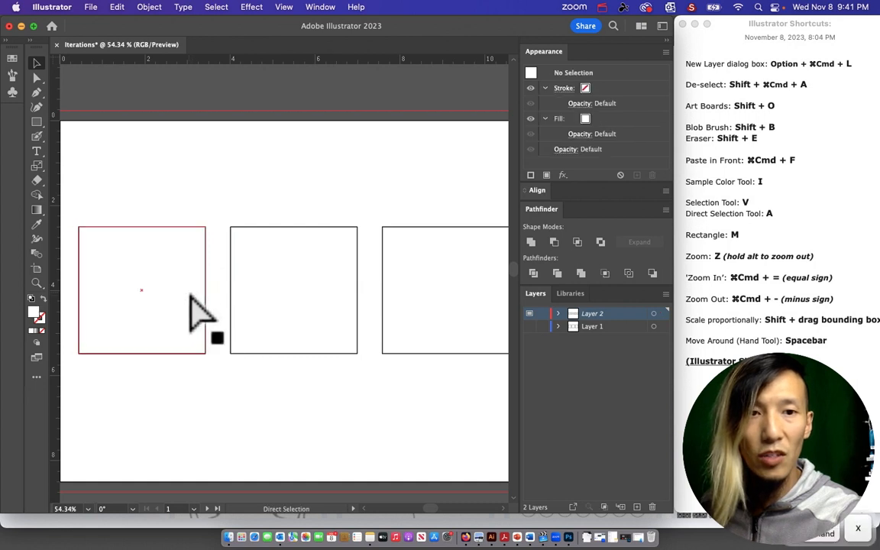
# Step: Move Layer 1 above Layer 2 and paste the photo into it, allowing the hidden layer to be shown
pyautogui.moveTo(616, 327); pyautogui.dragTo(612, 308)
pyautogui.press('super+v')
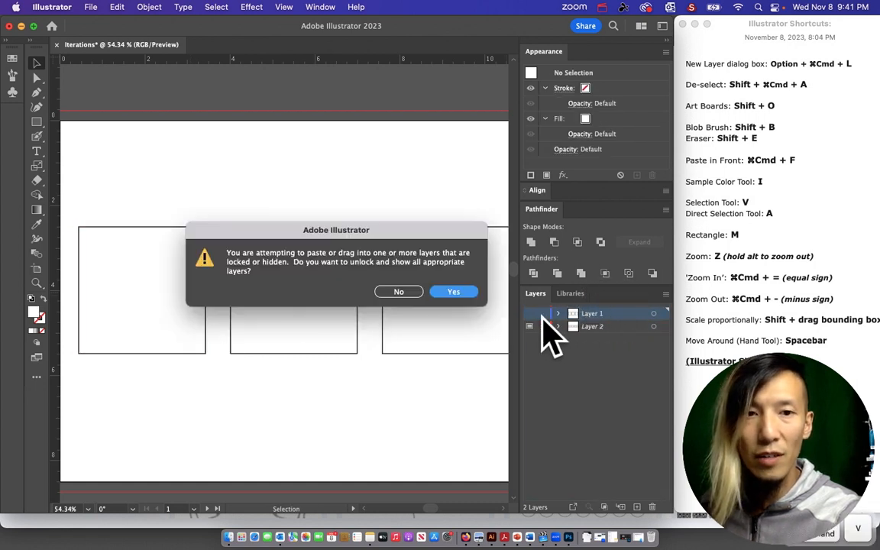
pyautogui.click(457, 291)
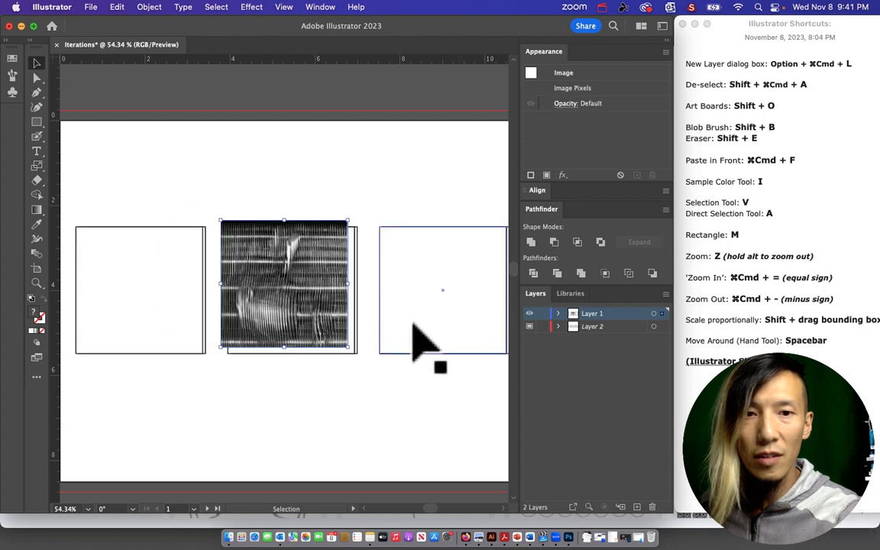
# Step: Lock Layer 2, then delete Layer 1's three overlapping squares on the first artboard after moving the photo aside
pyautogui.click(542, 327)
pyautogui.moveTo(304, 295); pyautogui.dragTo(222, 184)
pyautogui.click(312, 161)
pyautogui.moveTo(453, 413); pyautogui.dragTo(157, 315)
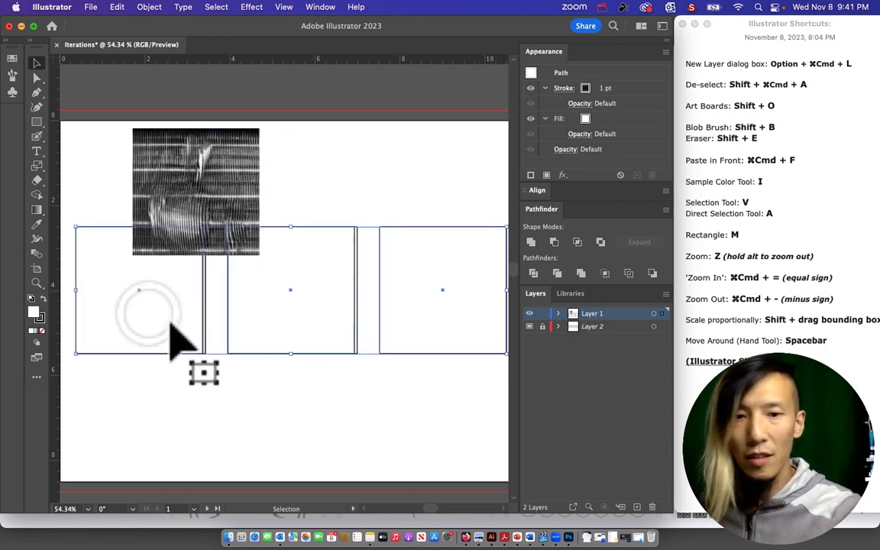
pyautogui.press('BackSpace')
# Step: Align the photo exactly over the leftmost square on the first artboard and deselect it
pyautogui.moveTo(222, 191); pyautogui.dragTo(164, 289)
pyautogui.click(222, 176)
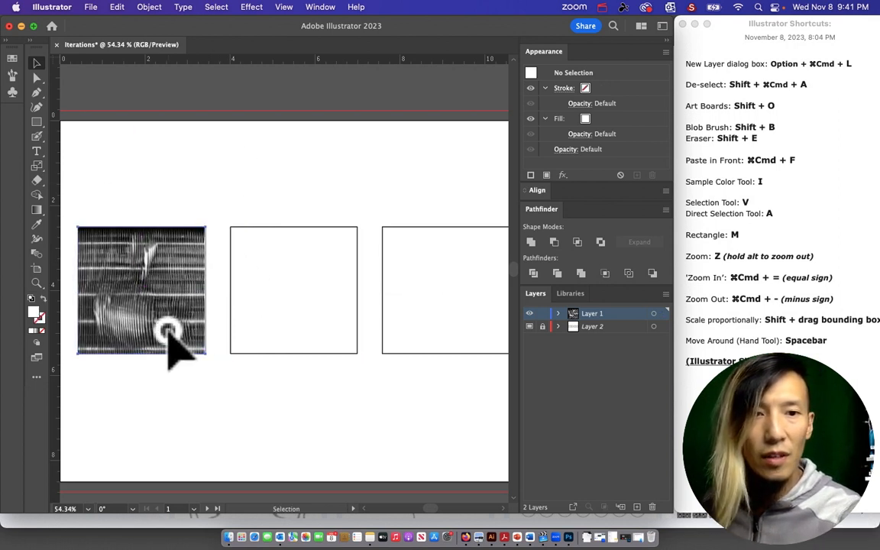
pyautogui.click(168, 332)
pyautogui.click(253, 373)
# Step: Draw a white rectangle without a stroke exactly over the leftmost square on the second artboard
pyautogui.moveTo(350, 358); pyautogui.dragTo(162, 340)
pyautogui.moveTo(366, 323); pyautogui.dragTo(102, 336)
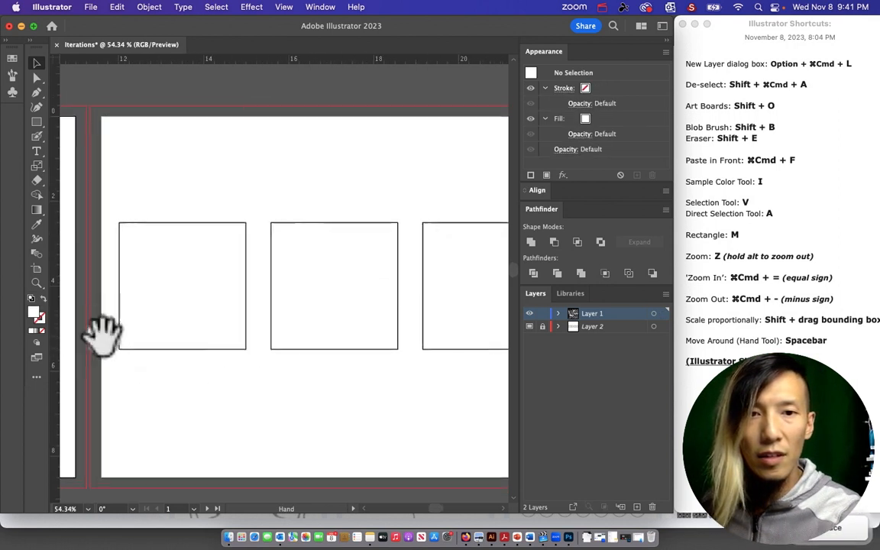
pyautogui.moveTo(274, 323); pyautogui.dragTo(252, 324)
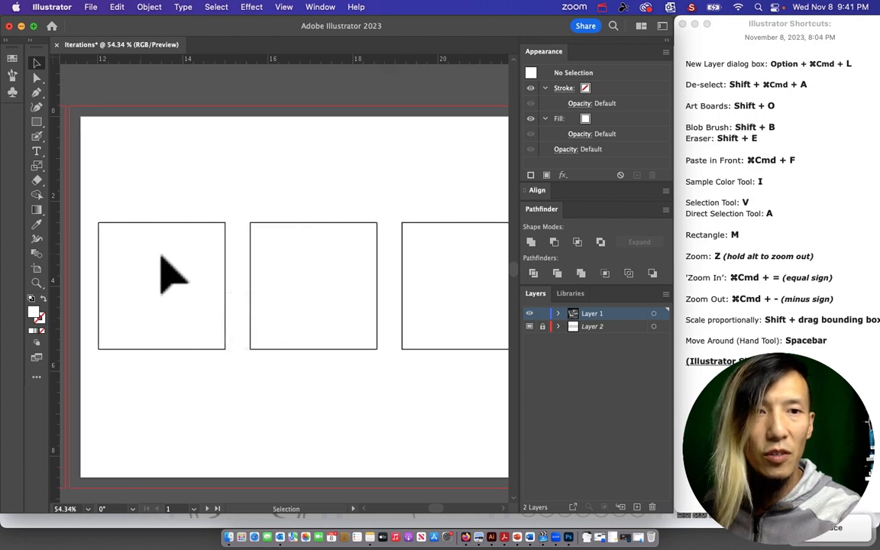
pyautogui.click(90, 7)
pyautogui.click(290, 252)
pyautogui.click(173, 262)
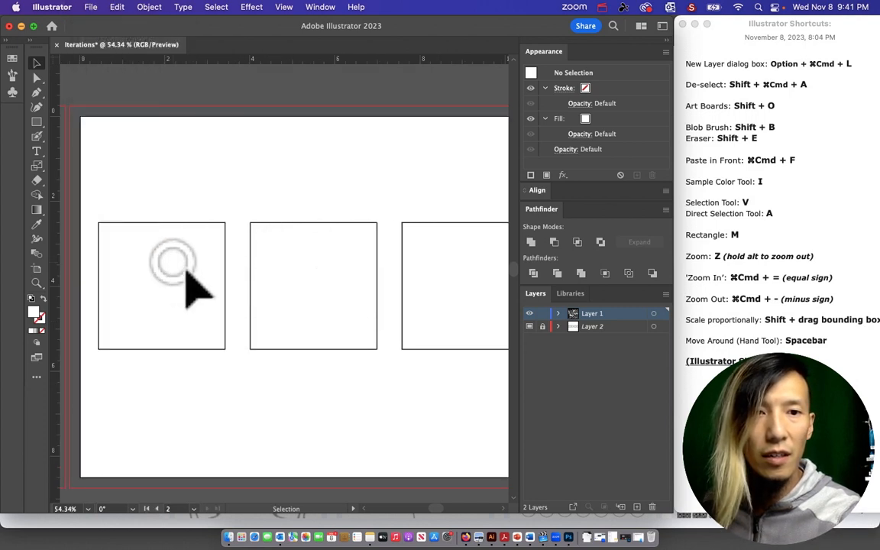
pyautogui.click(36, 122)
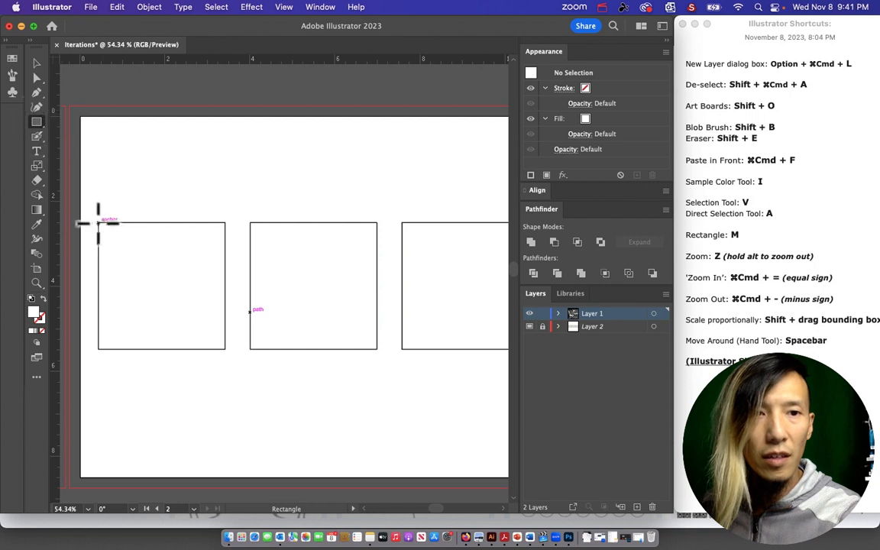
pyautogui.moveTo(98, 222); pyautogui.dragTo(220, 348)
pyautogui.click(36, 63)
# Step: Isolate the new rectangle and place "cut out leaves.png" from the B&W Photos folder, sized to fill it
pyautogui.rightClick(122, 284)
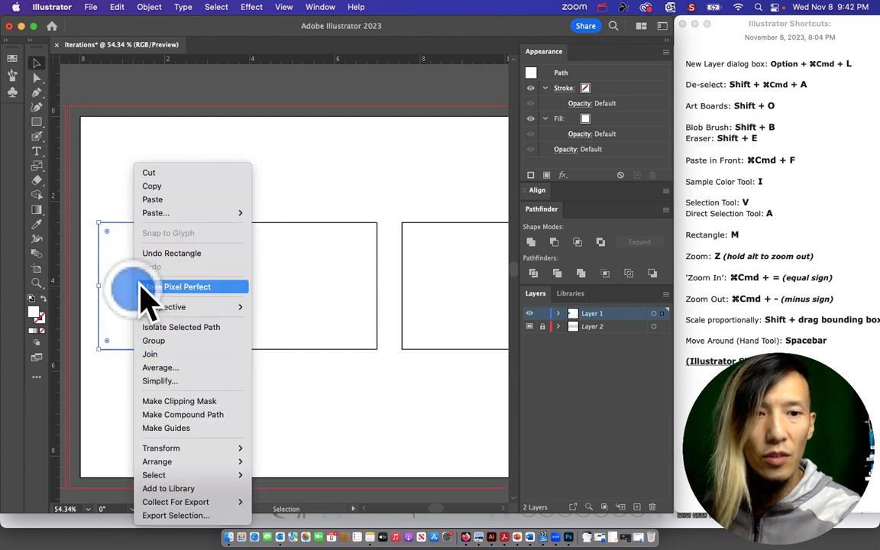
pyautogui.doubleClick(117, 254)
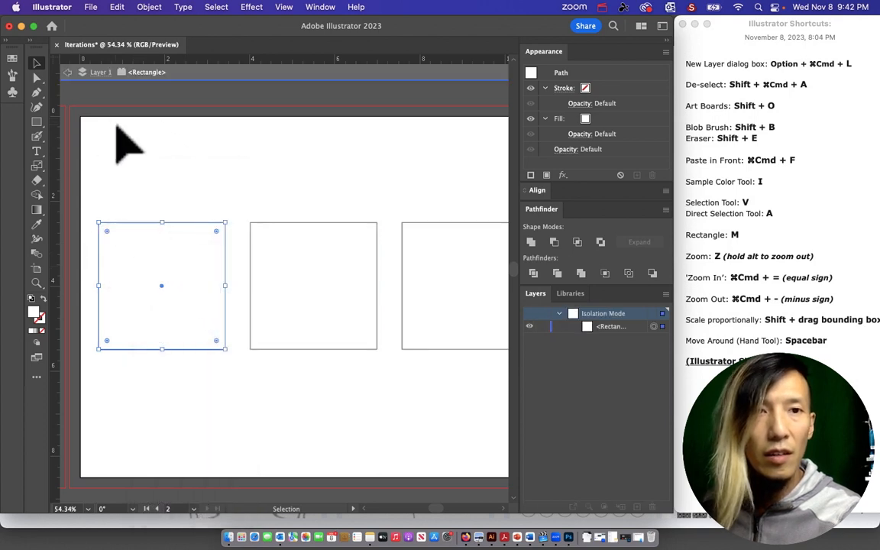
pyautogui.click(90, 7)
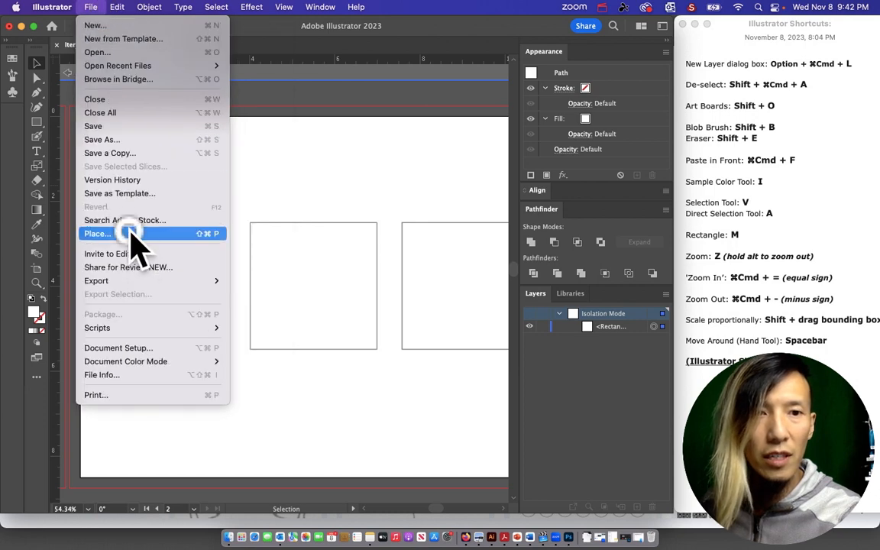
pyautogui.click(130, 234)
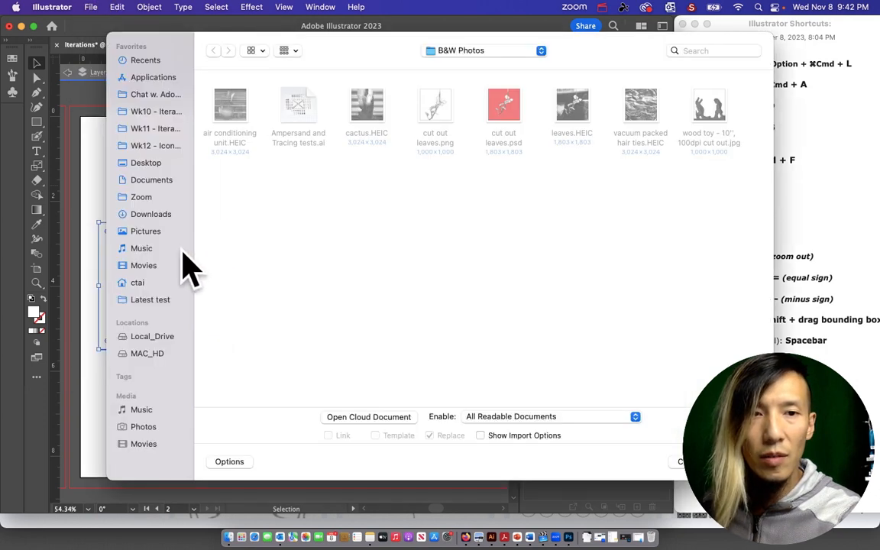
pyautogui.moveTo(386, 65); pyautogui.dragTo(539, 72)
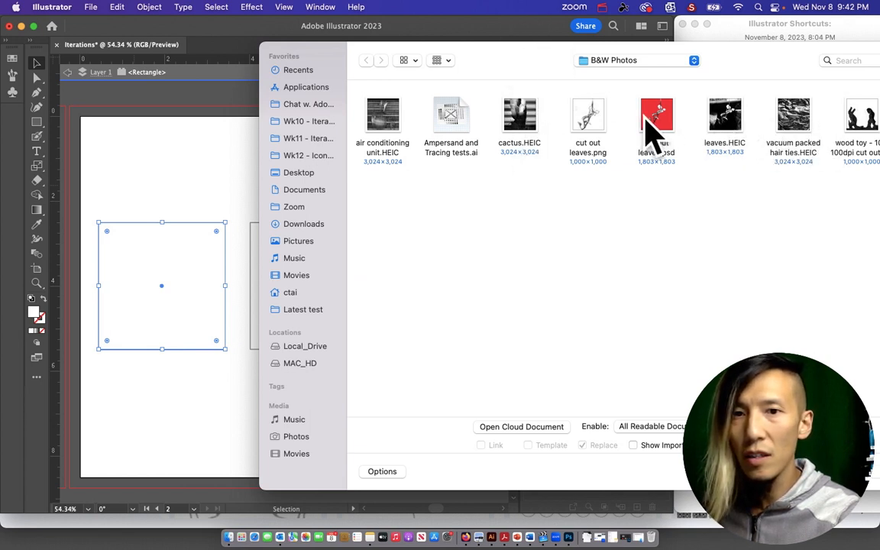
pyautogui.moveTo(588, 138); pyautogui.dragTo(177, 281)
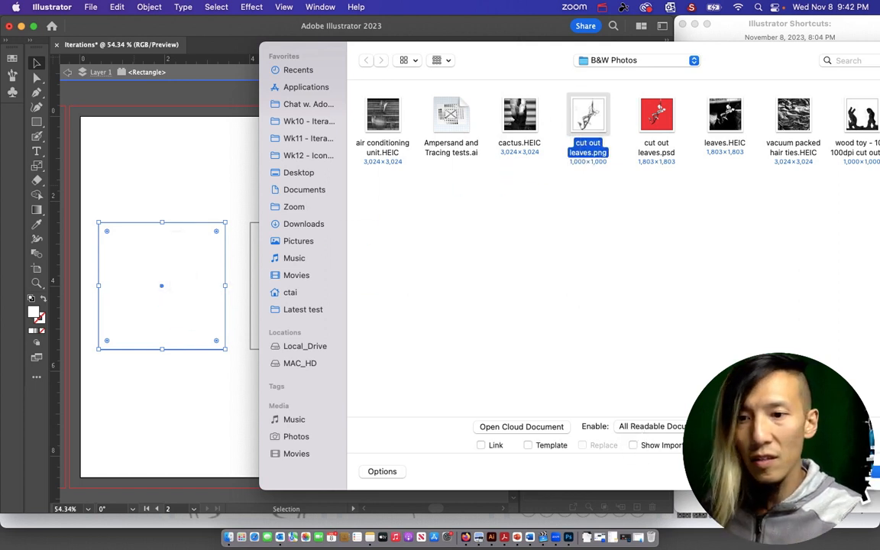
pyautogui.click(875, 475)
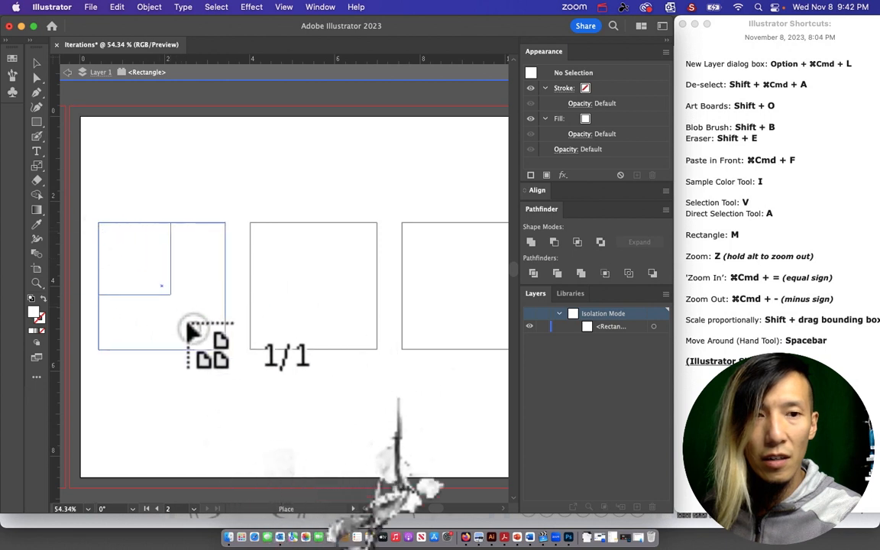
pyautogui.click(225, 353)
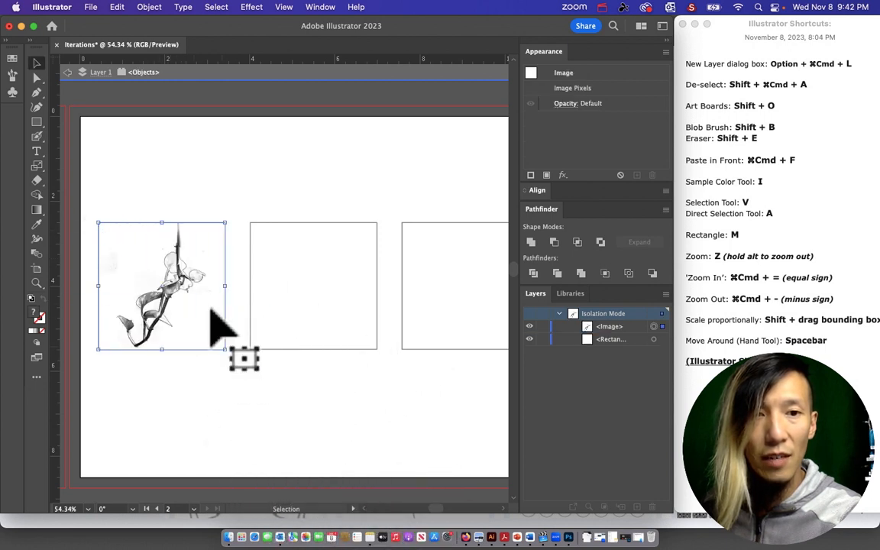
pyautogui.click(145, 170)
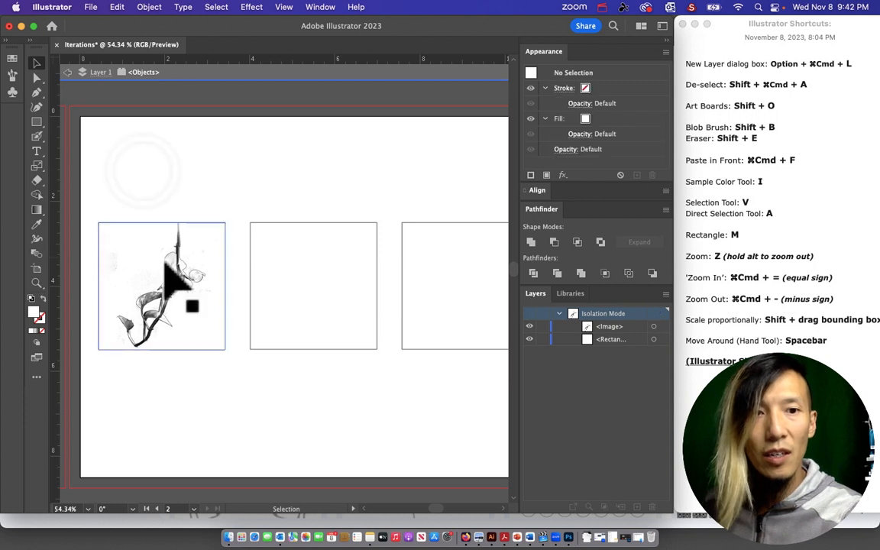
# Step: Return to the first artboard and exit isolation mode
pyautogui.click(176, 261)
pyautogui.click(172, 412)
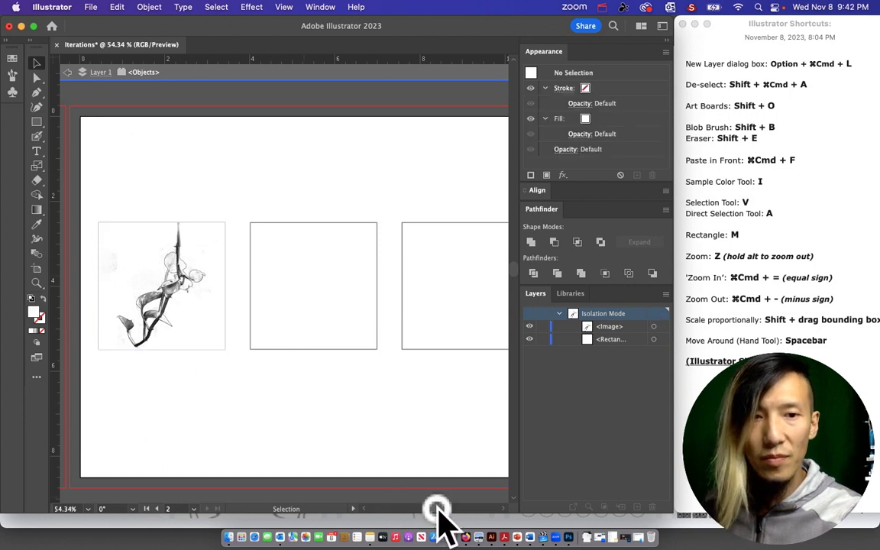
pyautogui.hscroll(-10, 435, 510)
pyautogui.hscroll(8, 435, 509)
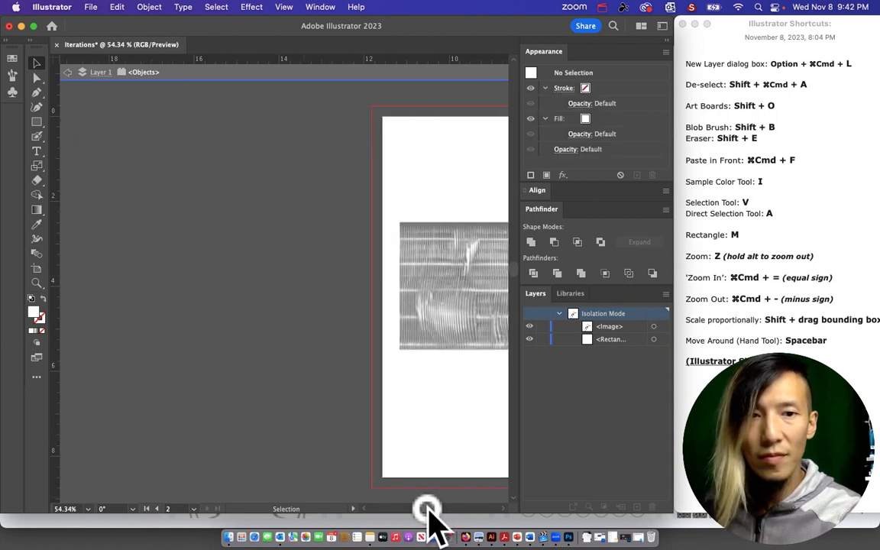
pyautogui.moveTo(436, 509); pyautogui.dragTo(432, 509)
pyautogui.click(320, 375)
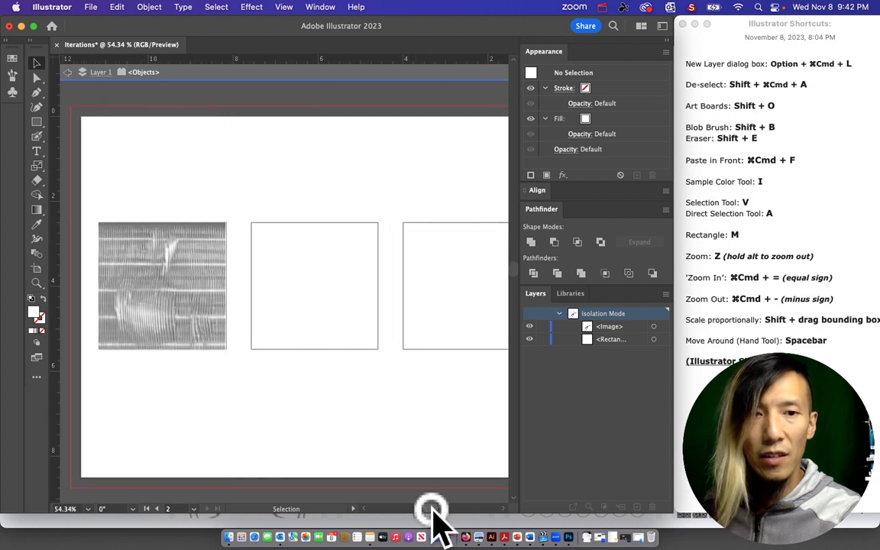
pyautogui.click(157, 285)
pyautogui.click(141, 161)
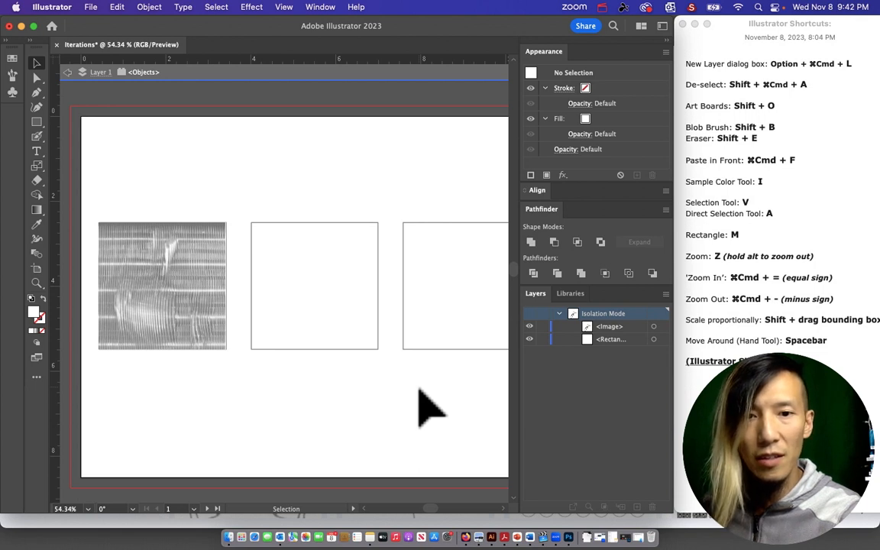
pyautogui.doubleClick(416, 388)
pyautogui.click(211, 237)
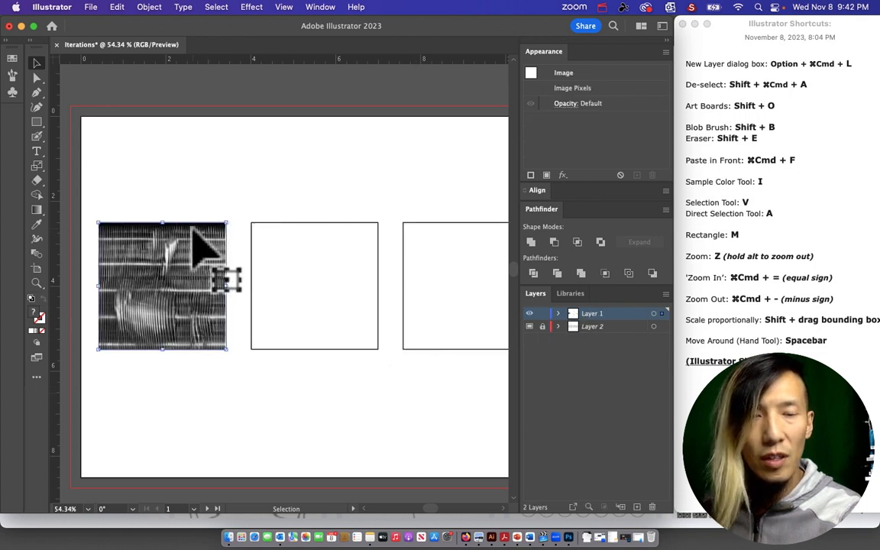
pyautogui.click(162, 6)
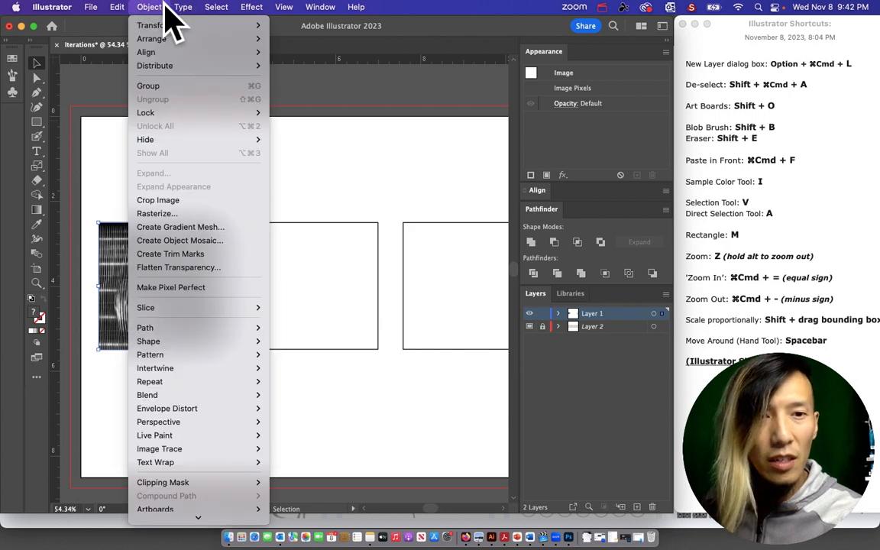
pyautogui.moveTo(267, 10)
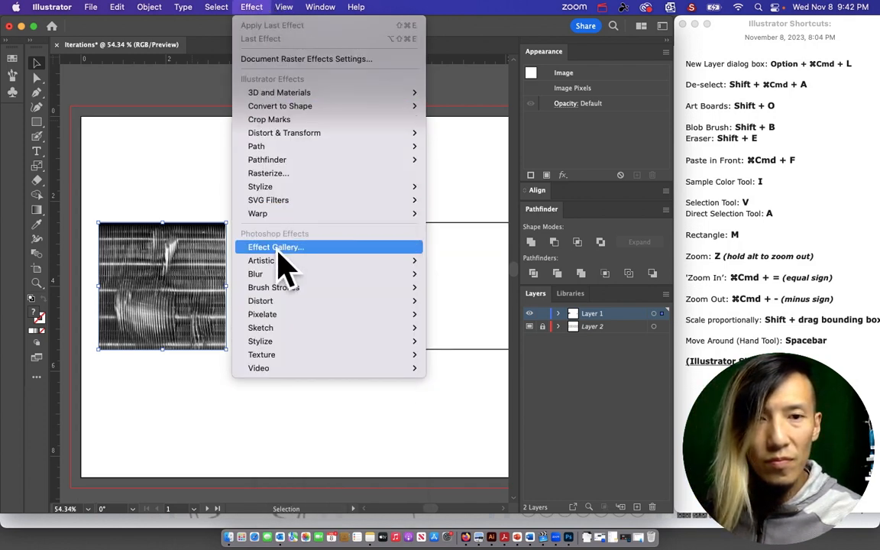
pyautogui.click(199, 203)
# Step: Duplicate the striped image from the leftmost square so the copy fits exactly over the second square
pyautogui.click(206, 283)
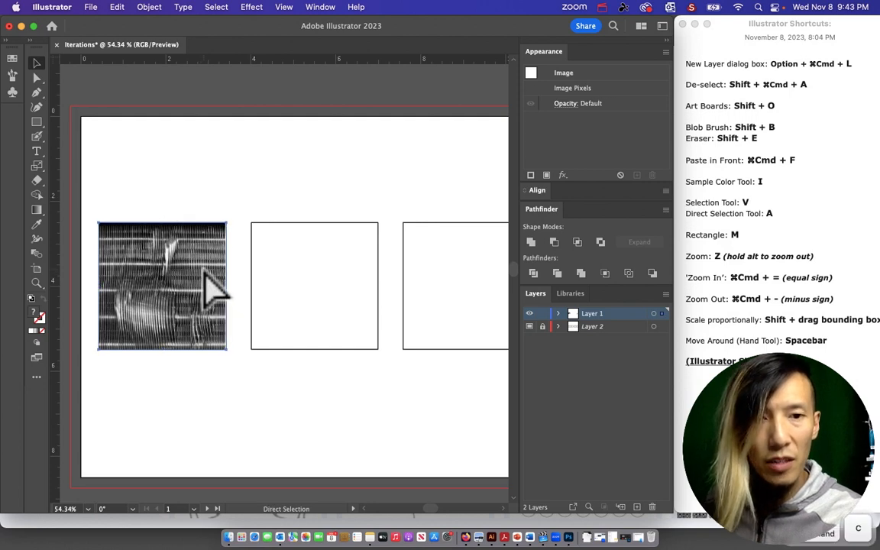
pyautogui.press('v')
pyautogui.moveTo(190, 275); pyautogui.dragTo(306, 293)
pyautogui.click(321, 195)
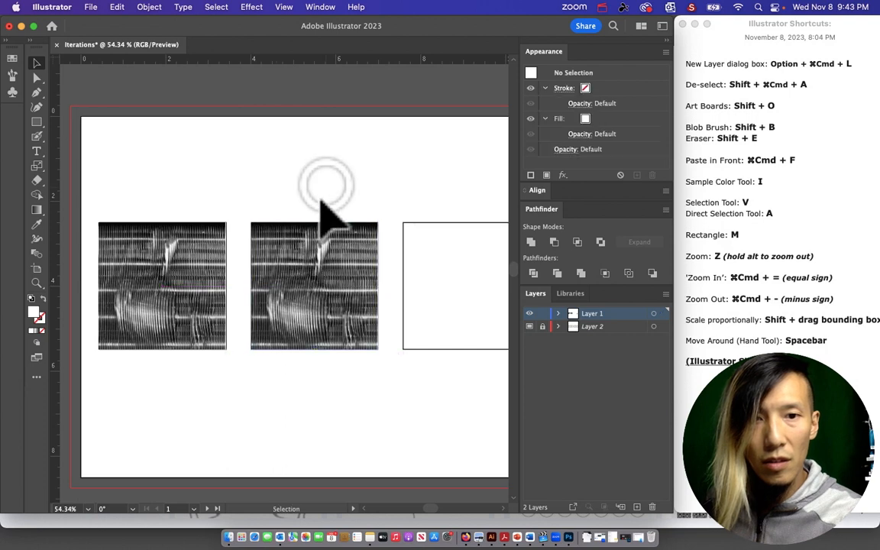
# Step: Place another copy of the striped image exactly over the third square and deselect it
pyautogui.click(211, 343)
pyautogui.click(373, 359)
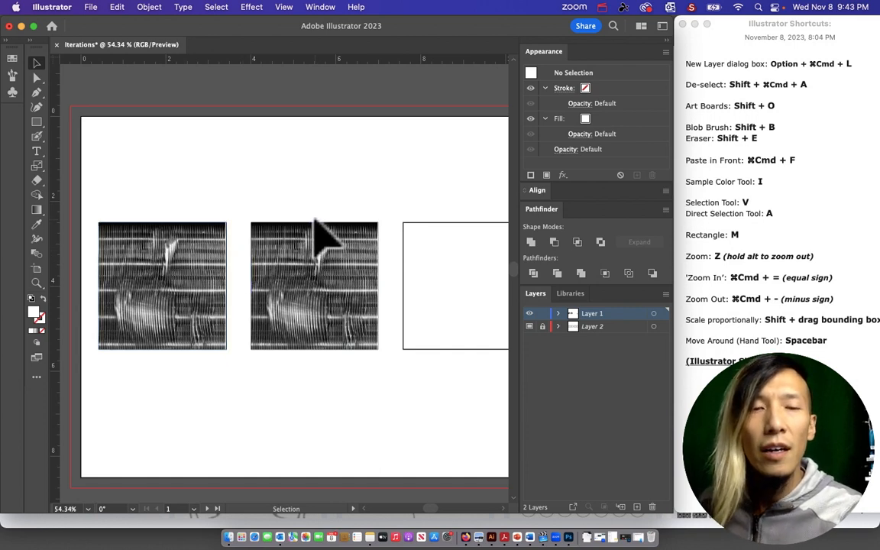
pyautogui.click(341, 267)
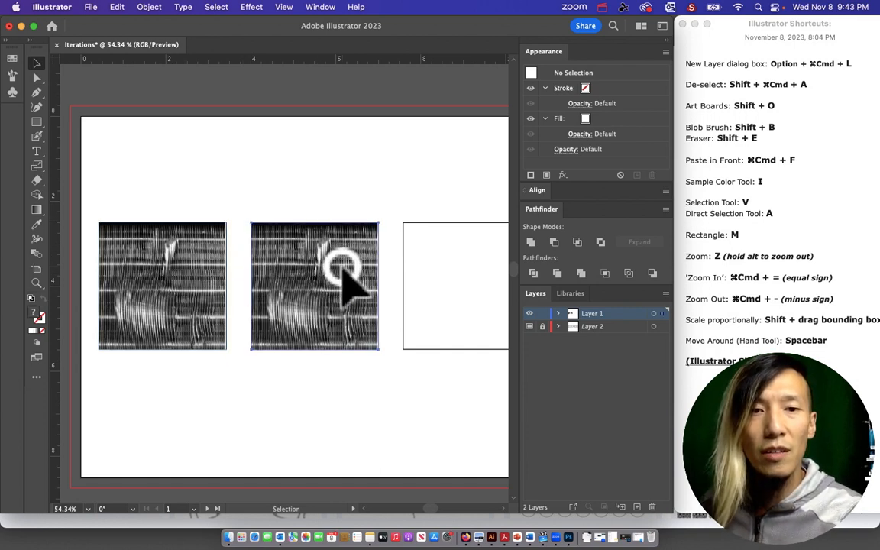
pyautogui.press('super+v')
pyautogui.press('space')
pyautogui.moveTo(234, 290); pyautogui.dragTo(122, 274)
pyautogui.moveTo(179, 243); pyautogui.dragTo(354, 261)
pyautogui.click(344, 376)
pyautogui.hscroll(-3, 346, 382)
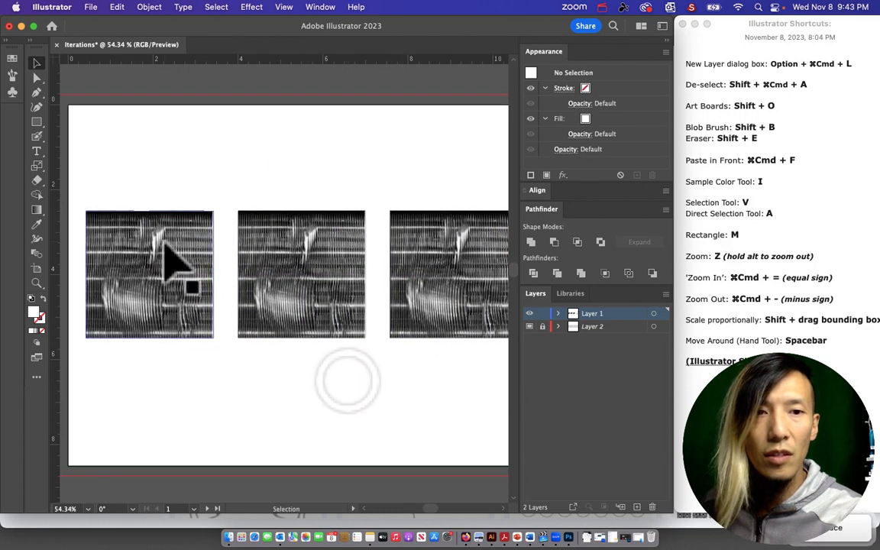
# Step: Create a new layer named "Drawing" and move it above Layer 1
pyautogui.click(169, 237)
pyautogui.click(337, 236)
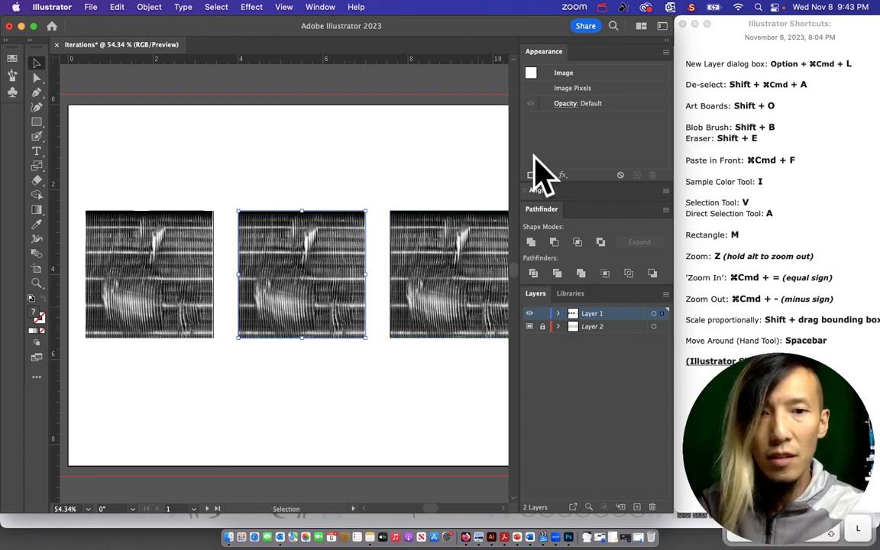
pyautogui.click(185, 173)
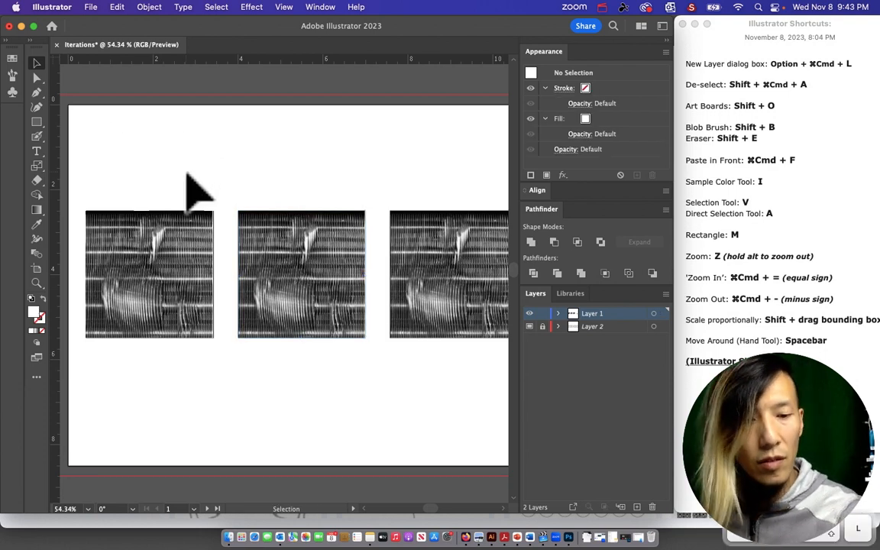
pyautogui.press('alt+super+l')
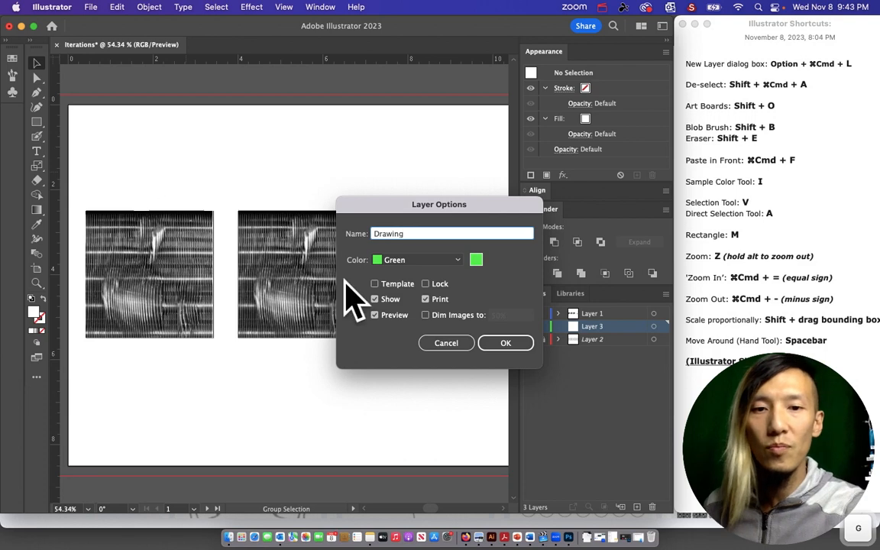
pyautogui.click(489, 341)
pyautogui.moveTo(604, 331)
pyautogui.mouseDown()
pyautogui.moveTo(609, 305)
pyautogui.moveTo(617, 321)
pyautogui.mouseUp()
# Step: Cut the image over the second square from Layer 1
pyautogui.click(609, 338)
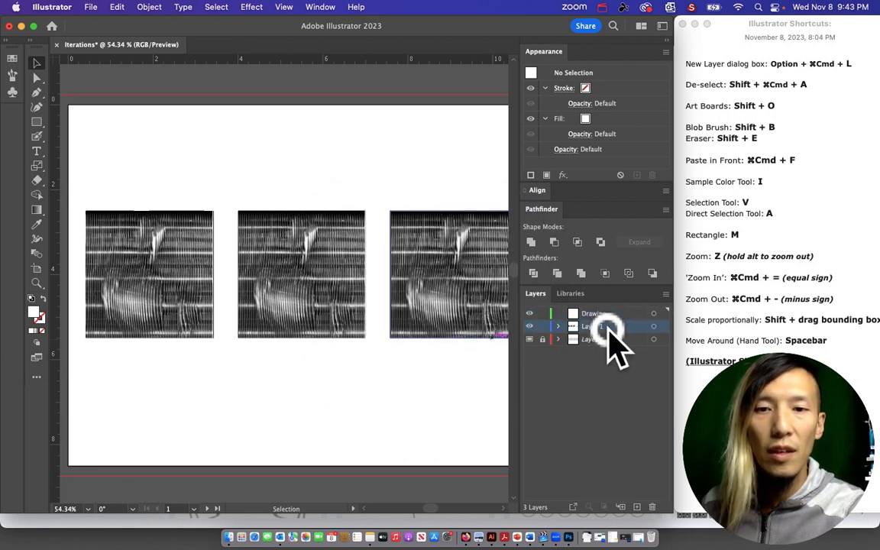
pyautogui.click(314, 275)
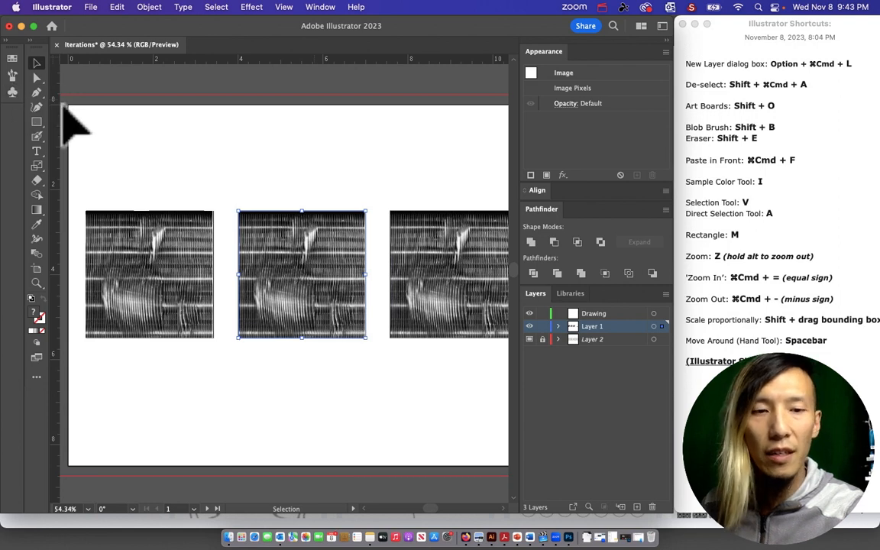
pyautogui.press('Delete')
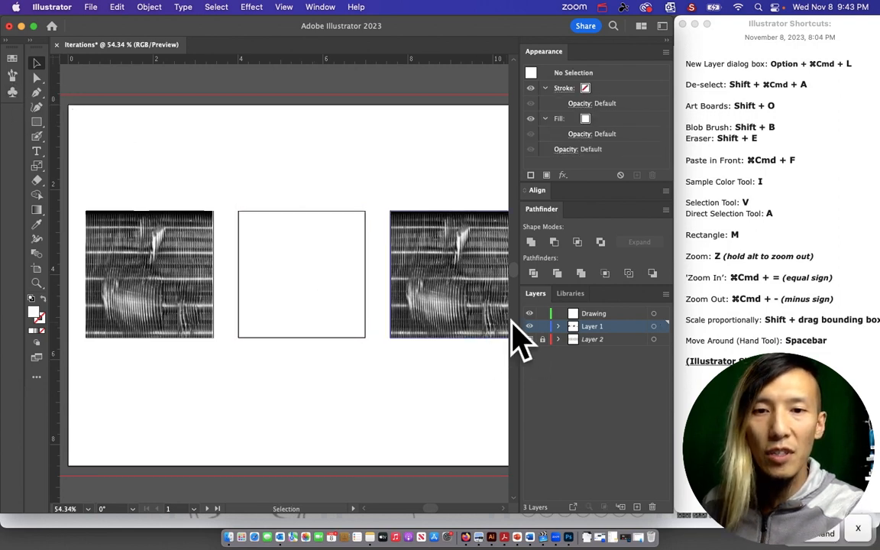
# Step: Lock Layer 1 and the Drawing layer, and make Layer 2 unlocked and active
pyautogui.click(542, 327)
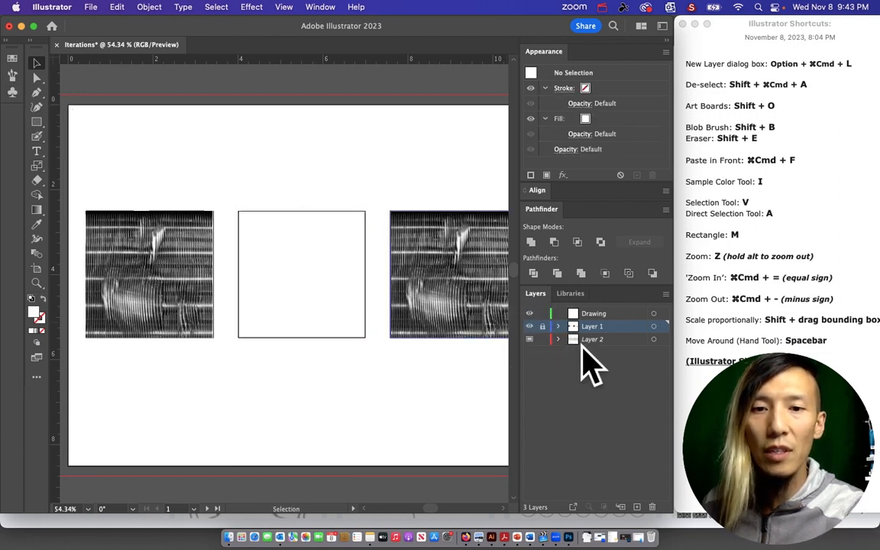
pyautogui.click(543, 314)
pyautogui.click(592, 339)
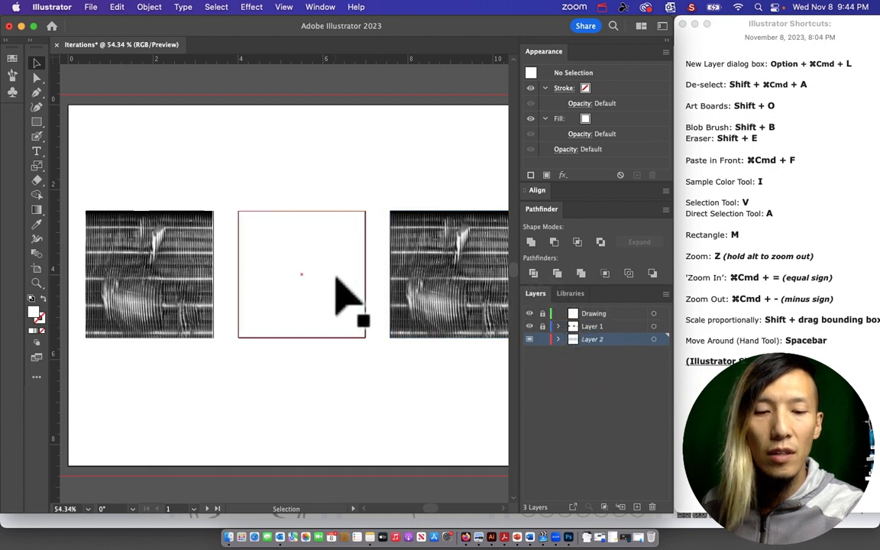
# Step: Paste the cut image in front, in its original position over the second square on Layer 2, and lock that layer
pyautogui.press('super+v')
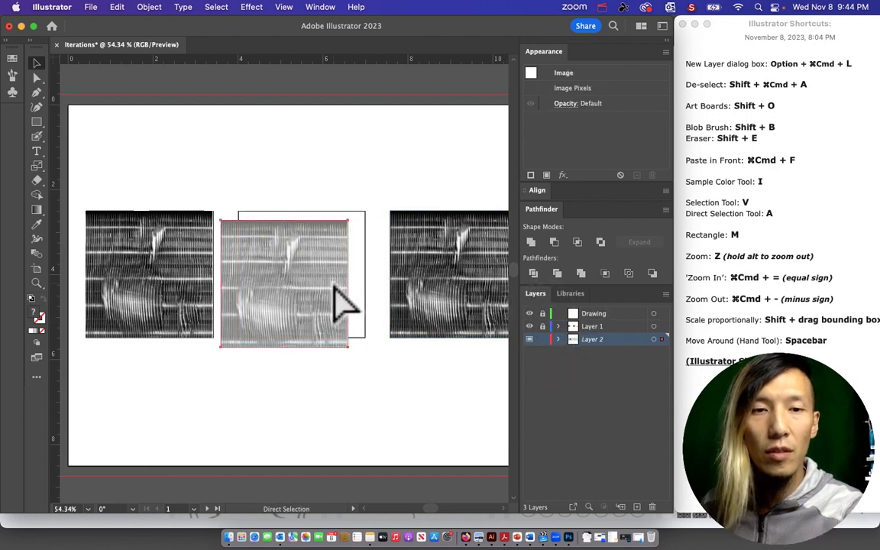
pyautogui.press('super+z')
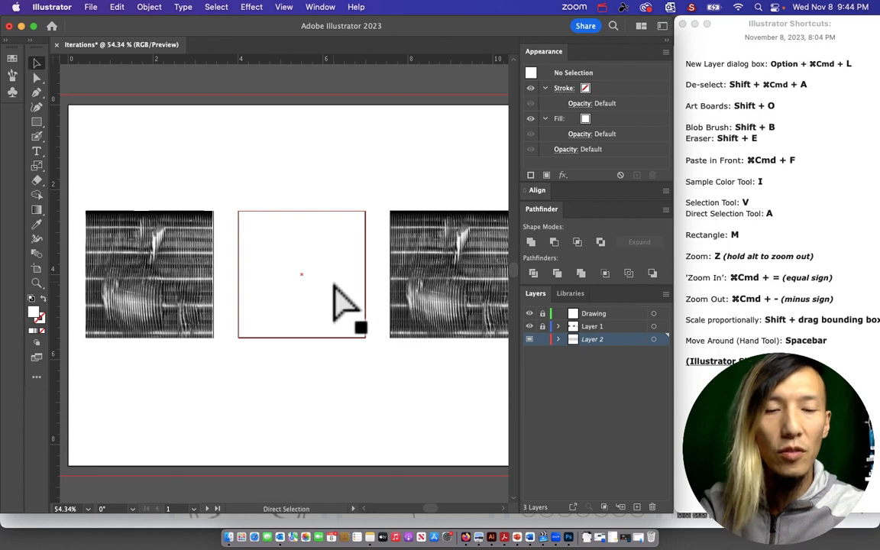
pyautogui.press('super+f')
pyautogui.click(344, 369)
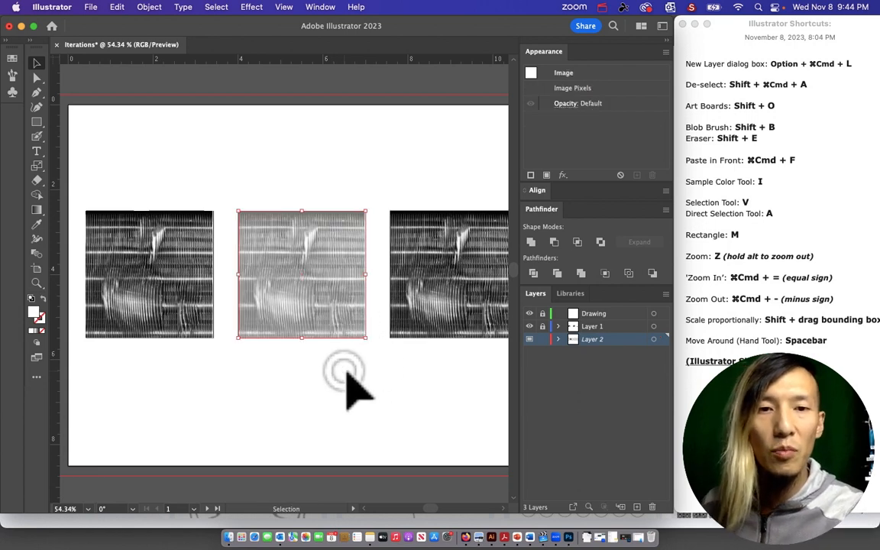
pyautogui.click(543, 339)
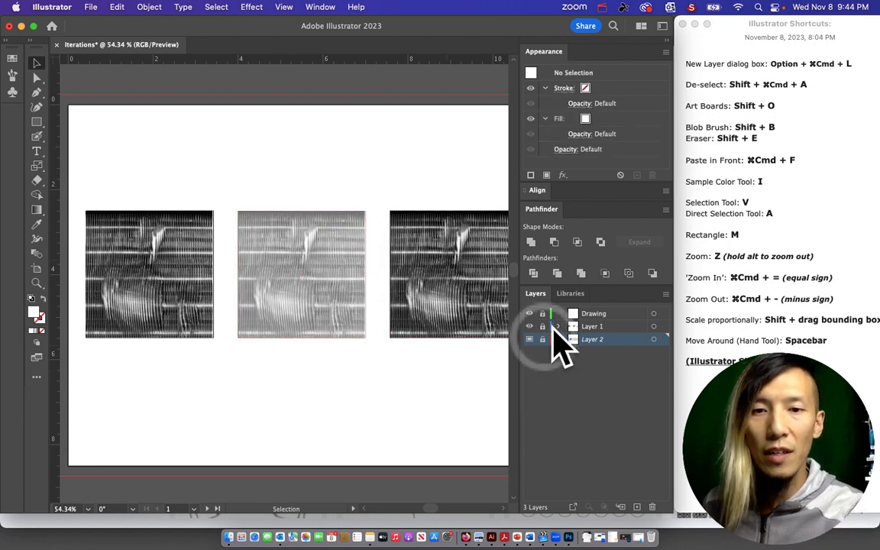
# Step: Unlock Layer 1 and the Drawing layer, and make Drawing the active layer
pyautogui.click(545, 327)
pyautogui.click(545, 314)
pyautogui.click(543, 314)
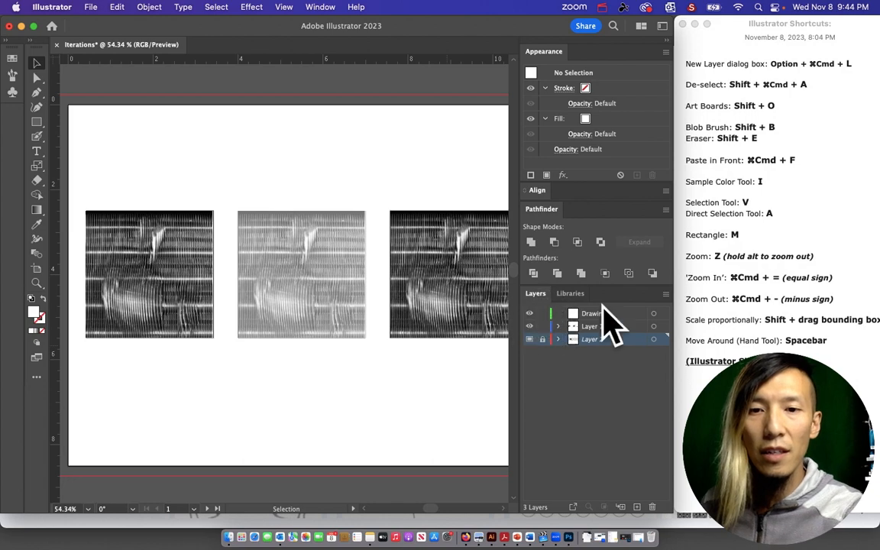
pyautogui.click(596, 314)
# Step: Activate the Paintbrush tool for tracing over the dimmed image in the second square, keeping the Drawing layer unlocked
pyautogui.click(36, 283)
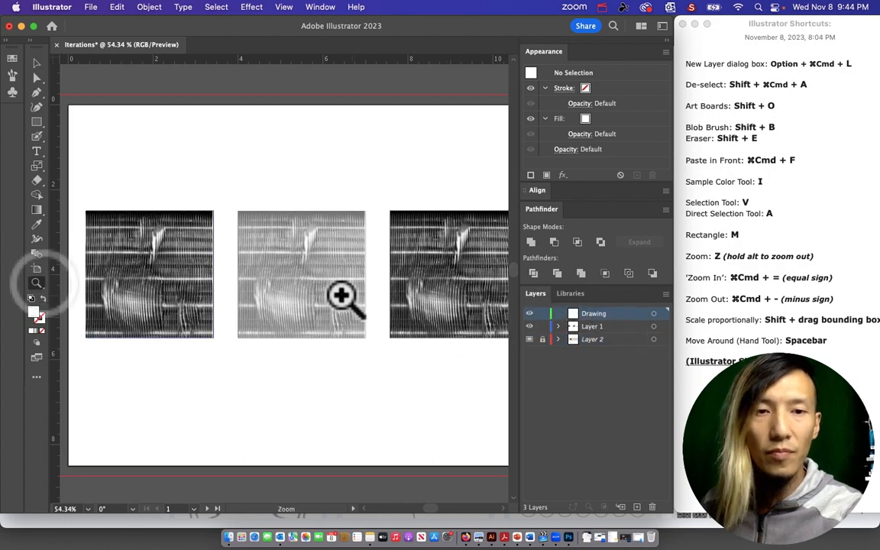
pyautogui.moveTo(339, 296); pyautogui.dragTo(485, 334)
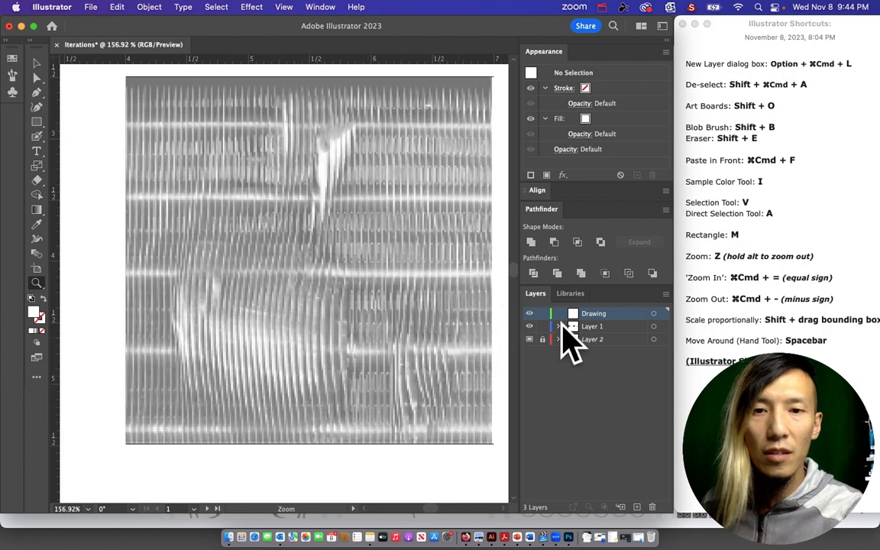
pyautogui.click(542, 313)
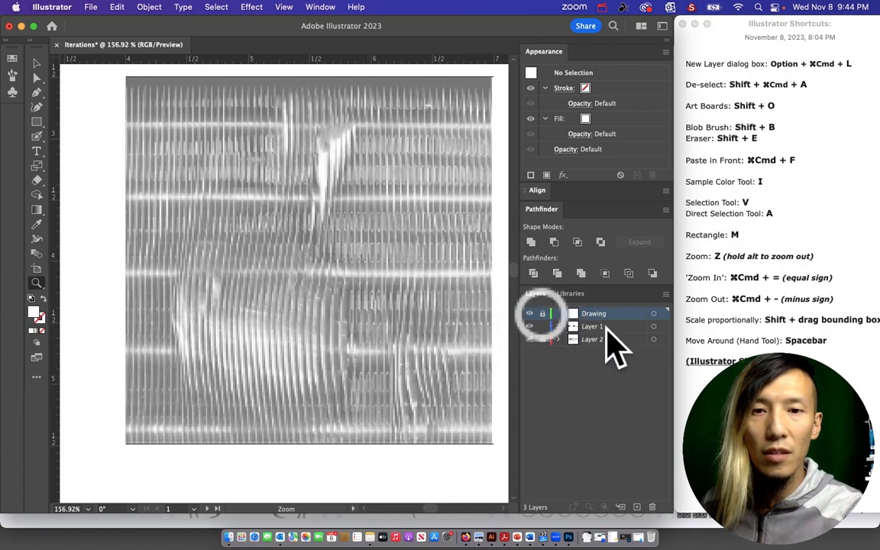
pyautogui.click(543, 313)
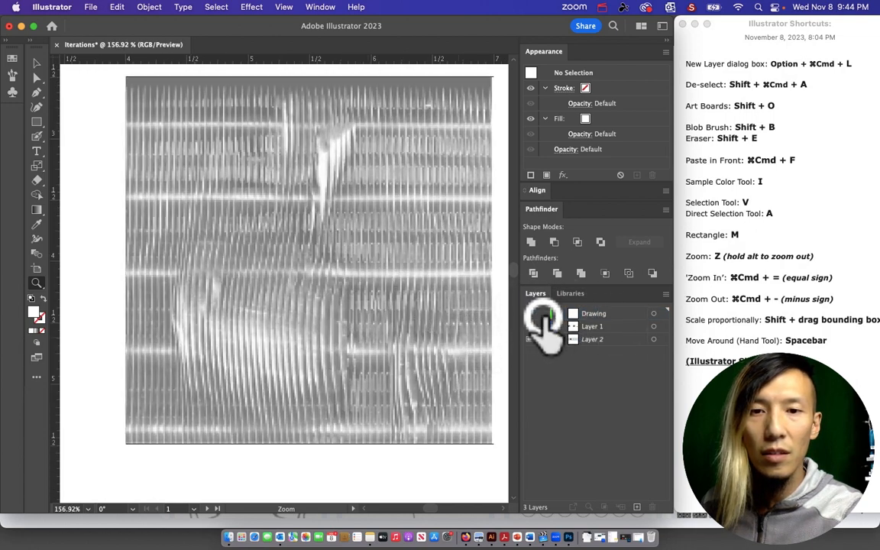
pyautogui.click(38, 141)
pyautogui.click(96, 137)
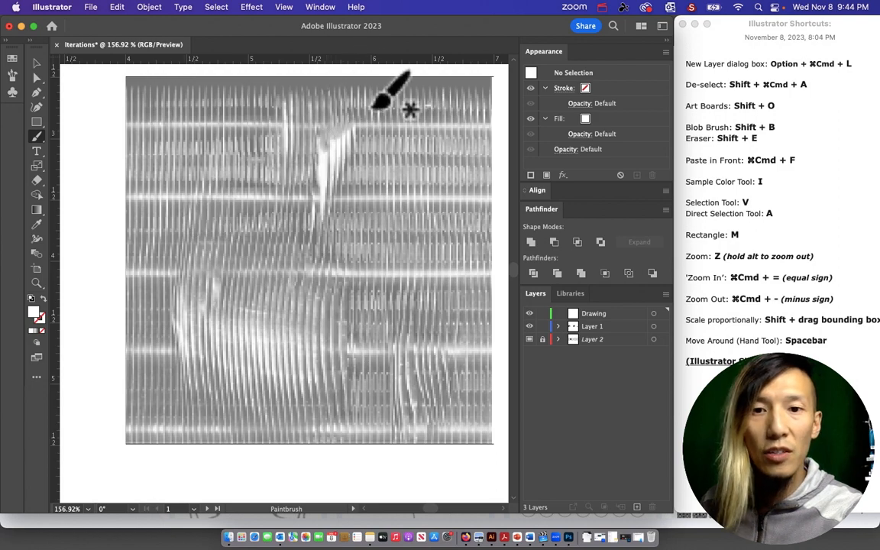
# Step: Display and enlarge the list of brushes, and open the Artistic_Paintbrush brush library
pyautogui.click(284, 7)
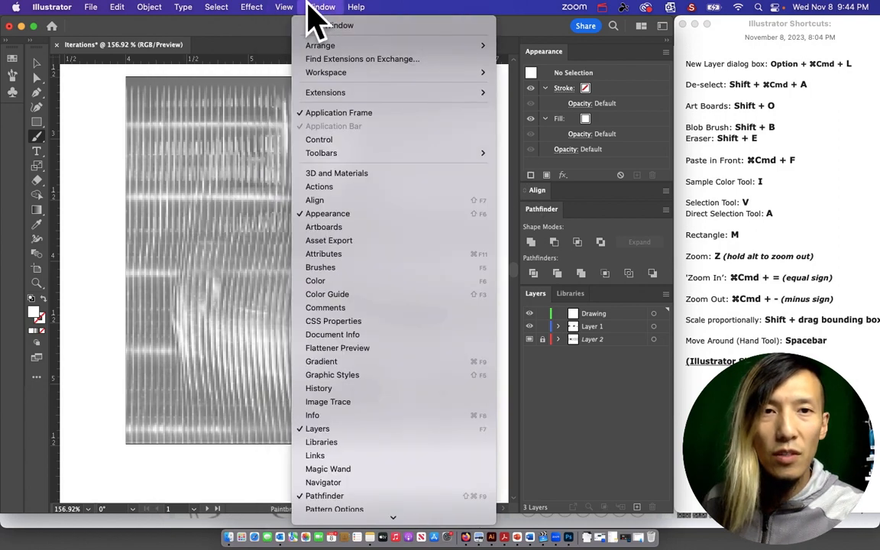
pyautogui.moveTo(325, 9)
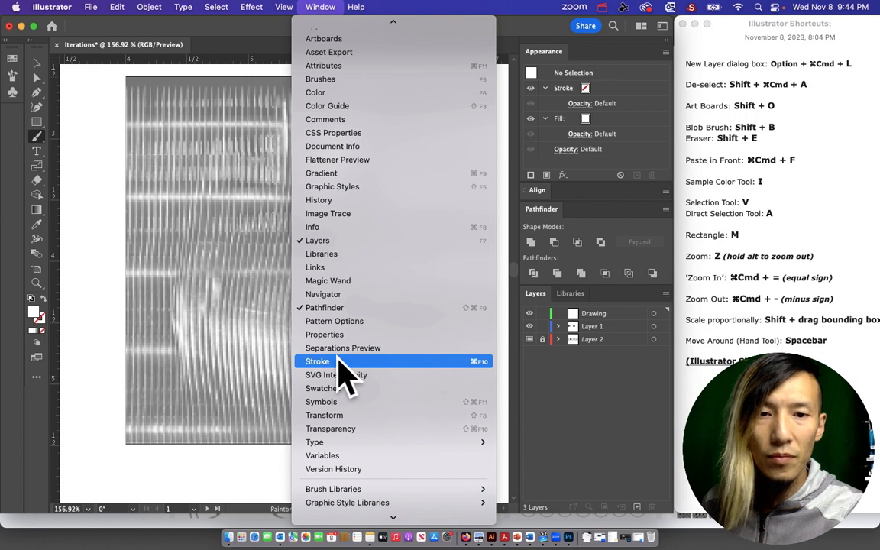
pyautogui.click(350, 79)
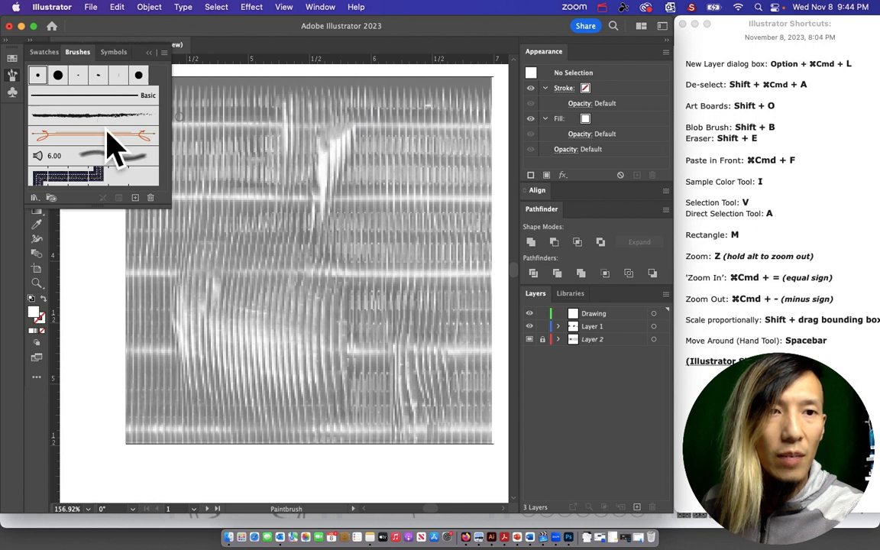
pyautogui.moveTo(167, 208)
pyautogui.mouseDown()
pyautogui.moveTo(230, 256)
pyautogui.moveTo(247, 299)
pyautogui.moveTo(237, 232)
pyautogui.mouseUp()
pyautogui.click(35, 224)
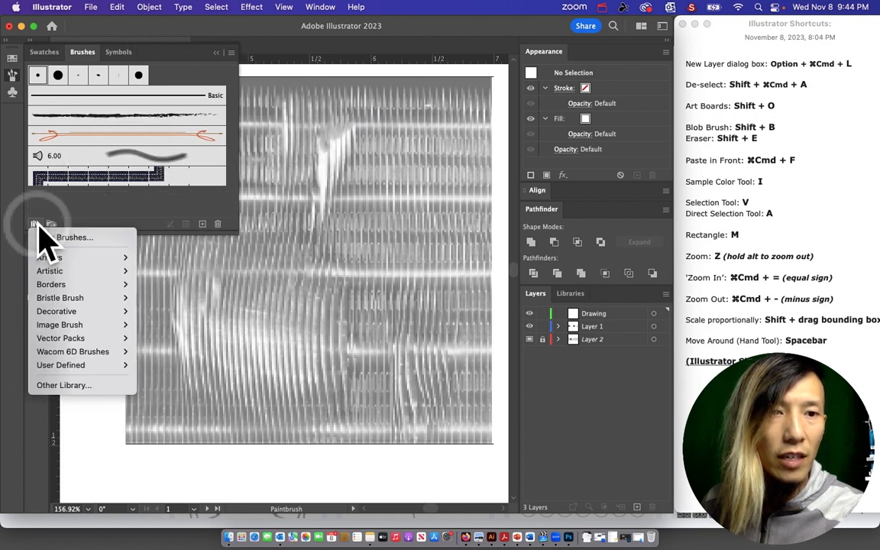
pyautogui.moveTo(85, 270)
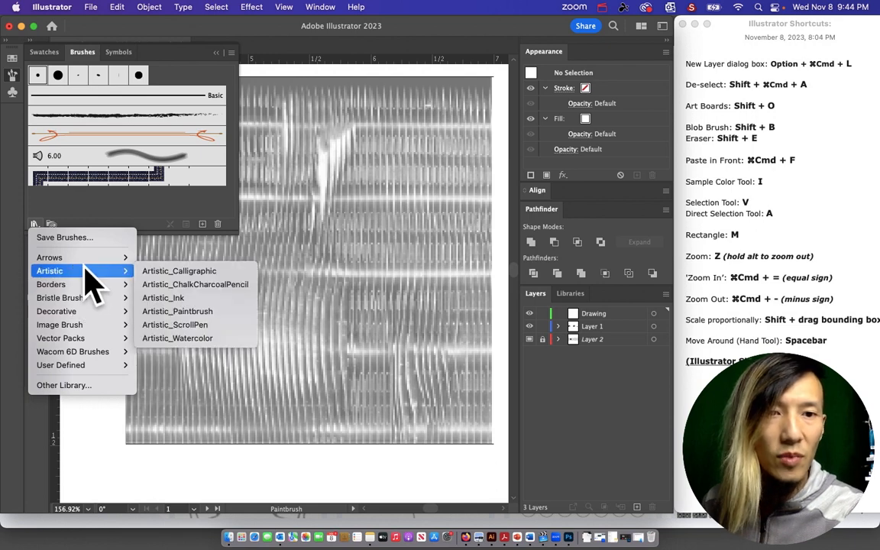
pyautogui.click(199, 311)
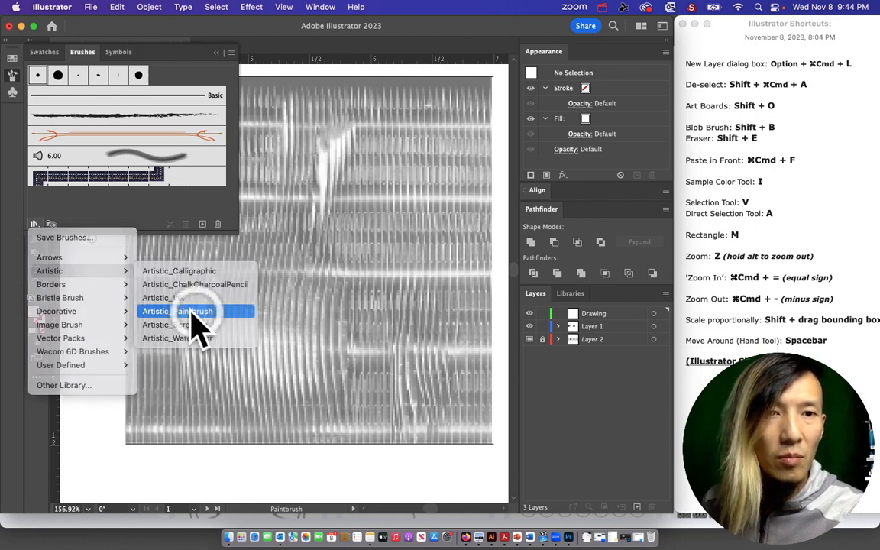
# Step: Load Brush 3 and Brush 1 from the Artistic_Paintbrush library, testing them with strokes over the dimmed image and undoing those strokes
pyautogui.scroll(-4, 483, 264)
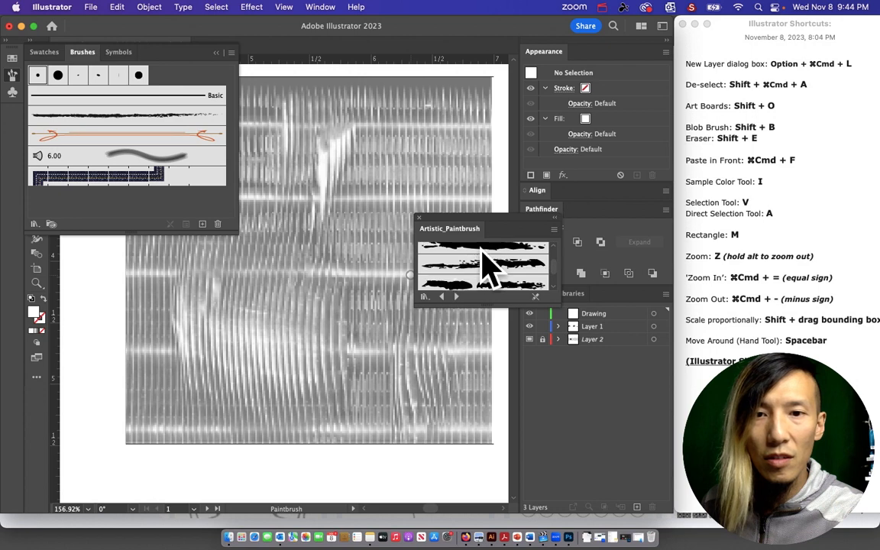
pyautogui.click(484, 279)
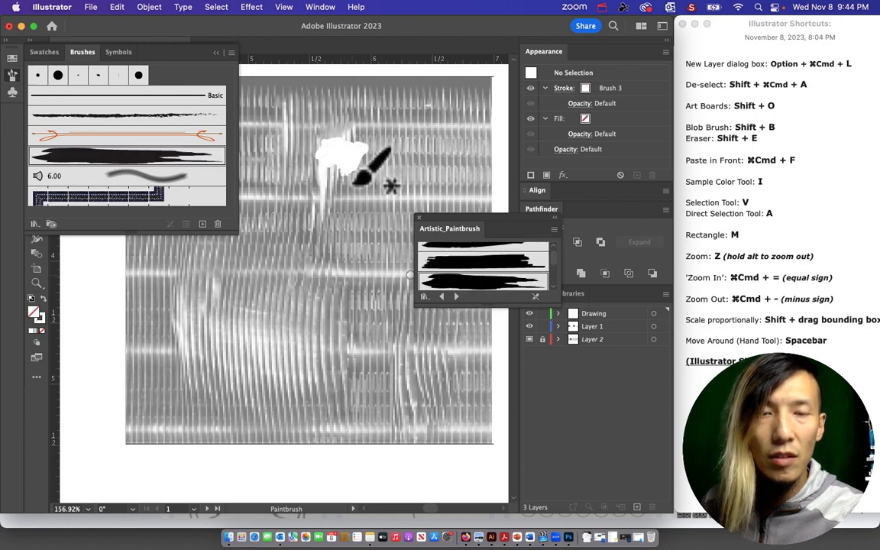
pyautogui.scroll(-2, 525, 268)
pyautogui.scroll(-2, 533, 283)
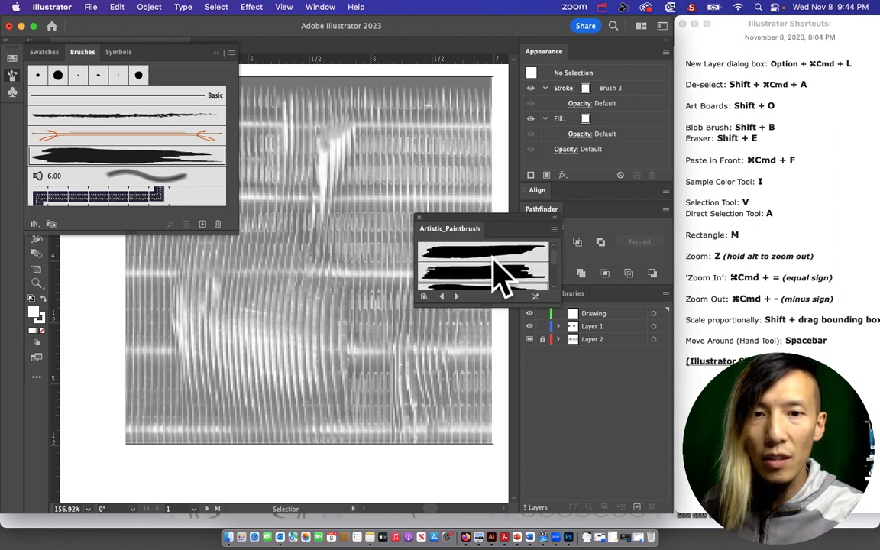
pyautogui.click(454, 251)
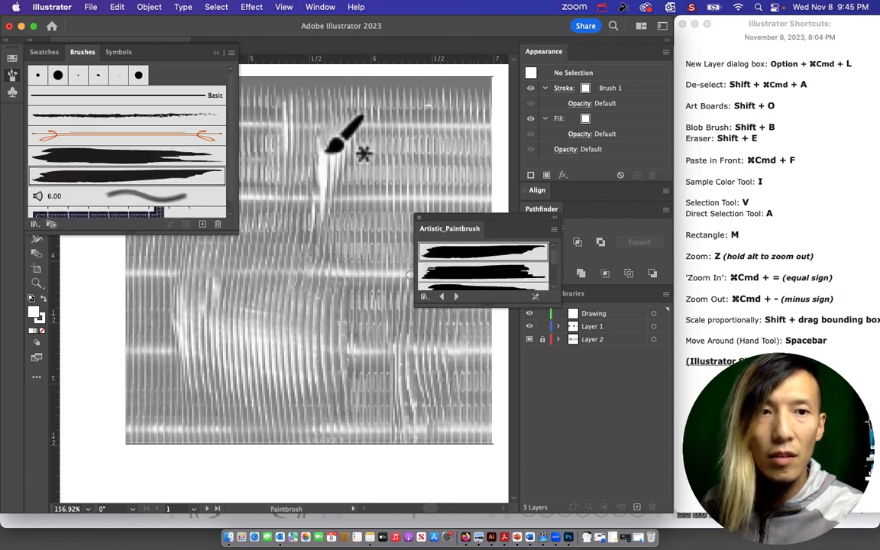
pyautogui.moveTo(343, 133); pyautogui.dragTo(346, 174)
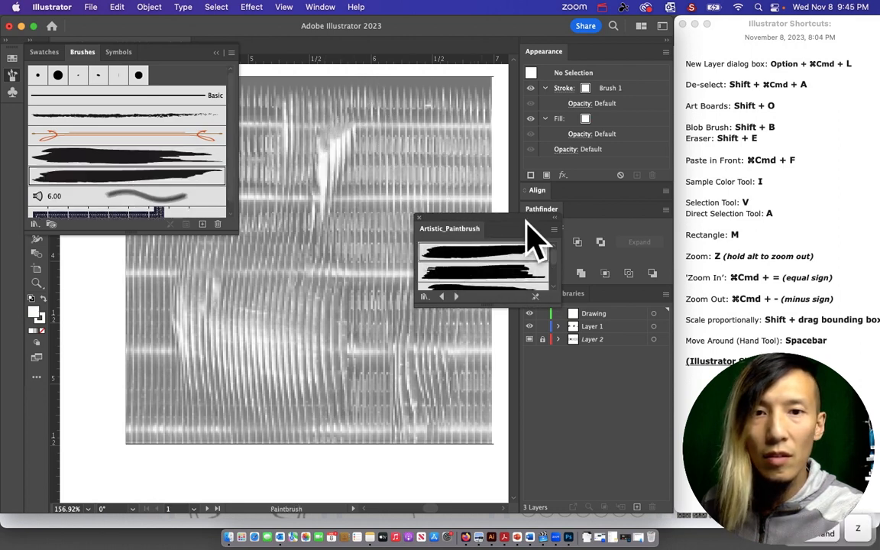
# Step: Move the Artistic_Paintbrush library over the image's centre and display the document's Properties
pyautogui.moveTo(520, 222); pyautogui.dragTo(349, 262)
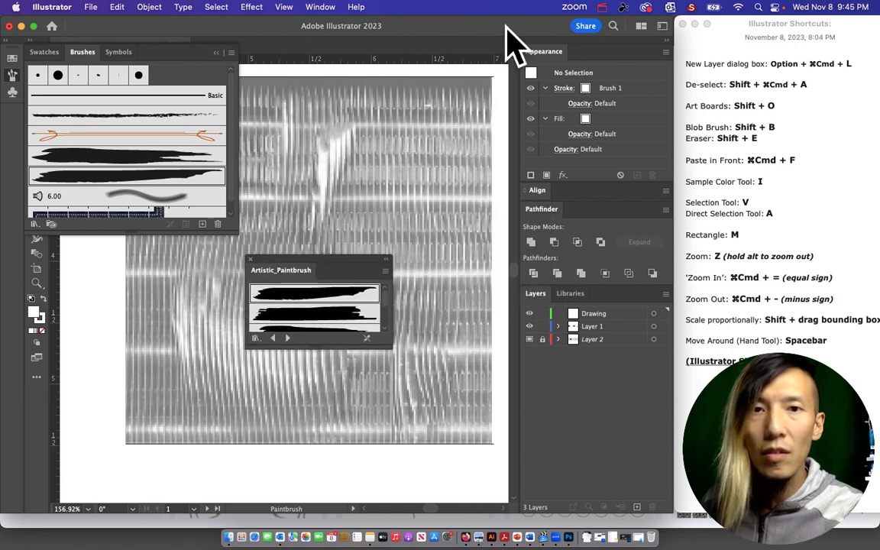
pyautogui.click(317, 8)
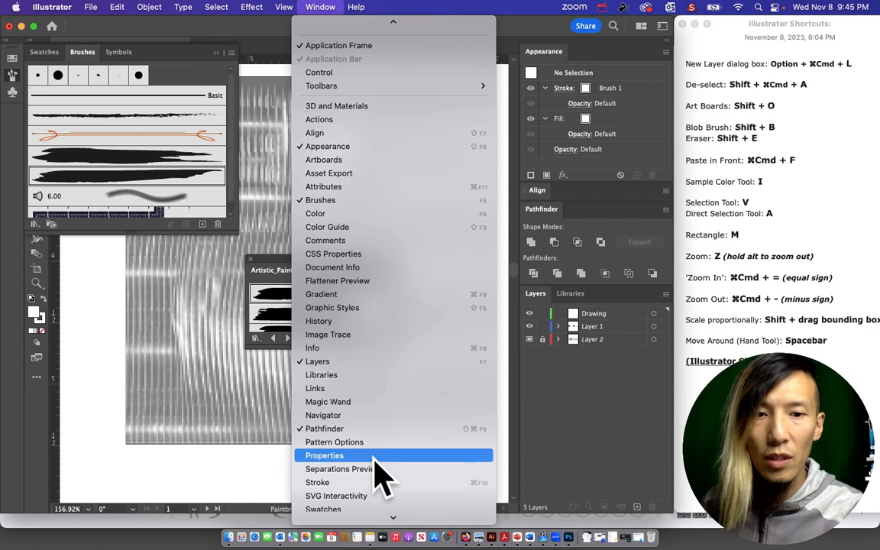
pyautogui.click(373, 462)
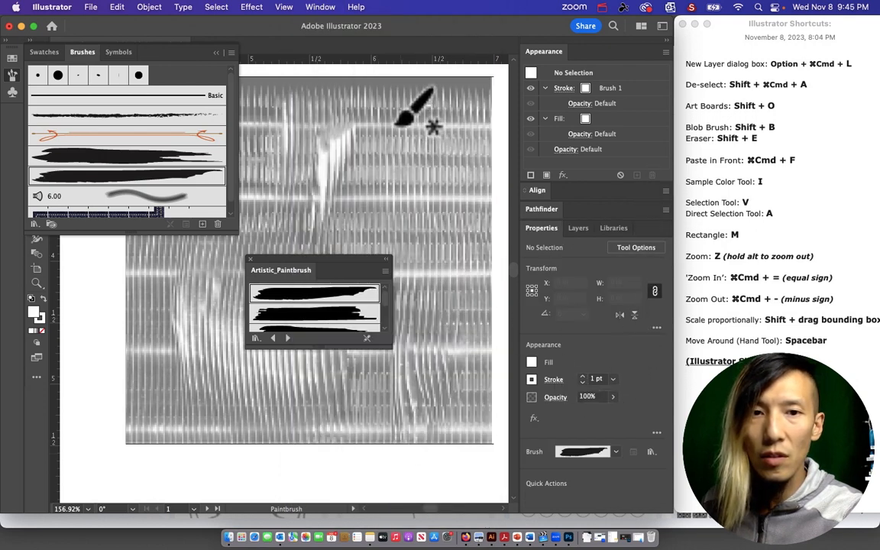
# Step: Paint test strokes with Brush 1 down the dimmed image and undo them
pyautogui.moveTo(397, 139); pyautogui.dragTo(409, 213)
pyautogui.press('super+z')
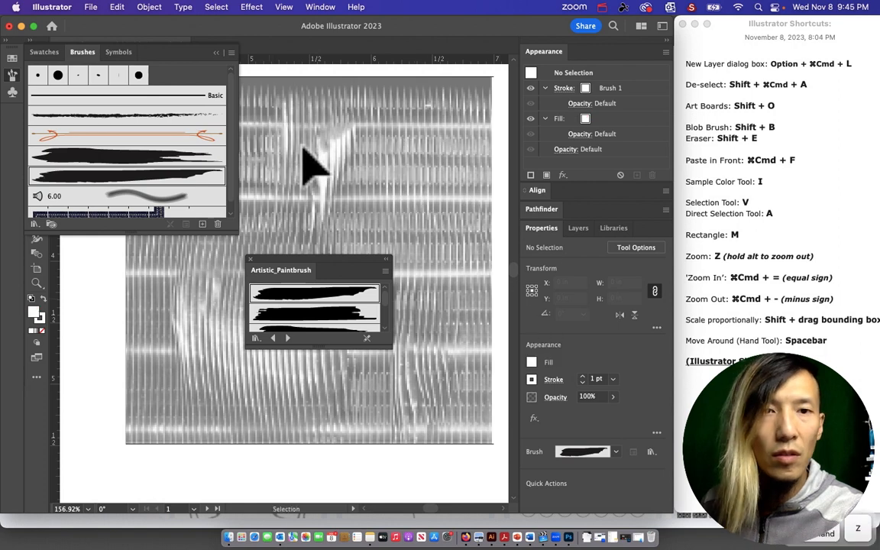
pyautogui.moveTo(353, 119); pyautogui.dragTo(375, 372)
pyautogui.moveTo(328, 267); pyautogui.dragTo(213, 281)
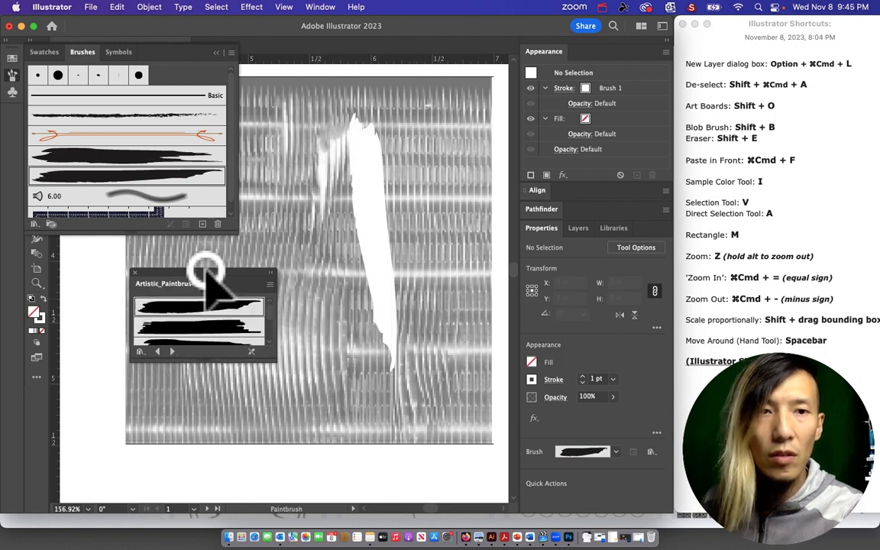
pyautogui.press('super+z')
# Step: Try to reduce Brush 1's fixed width to 78% in its art brush options, and discard the change
pyautogui.click(196, 314)
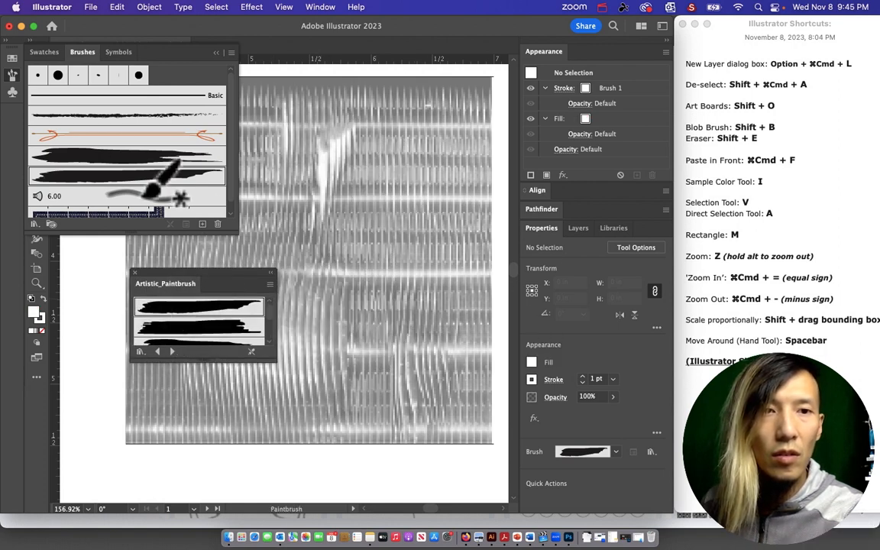
pyautogui.doubleClick(103, 182)
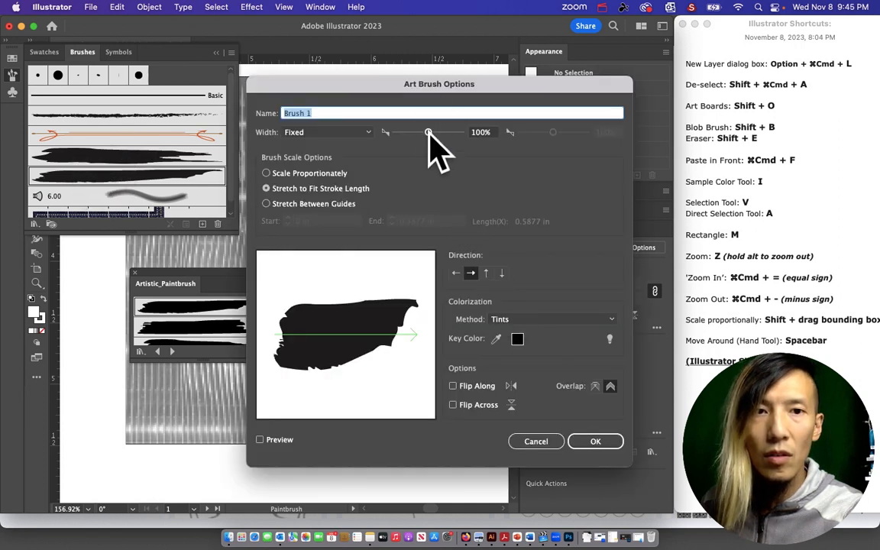
pyautogui.moveTo(429, 132); pyautogui.dragTo(421, 133)
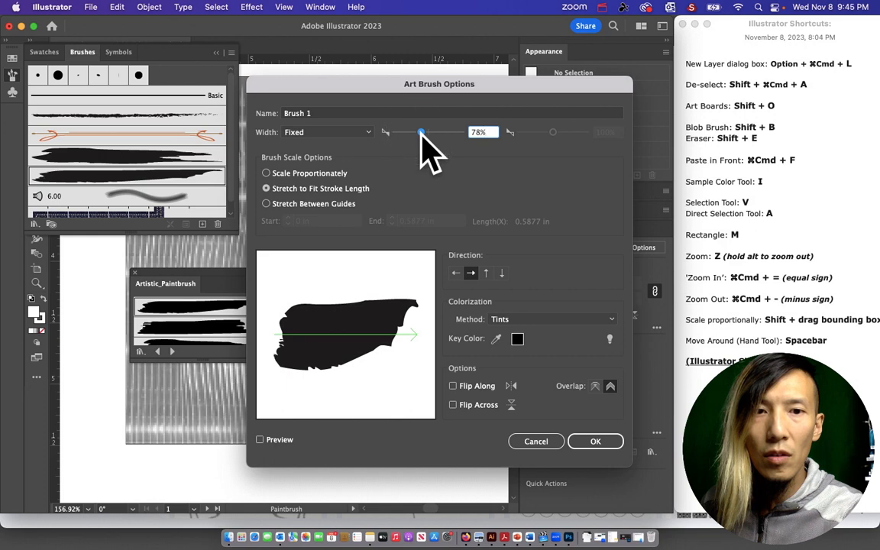
pyautogui.click(537, 442)
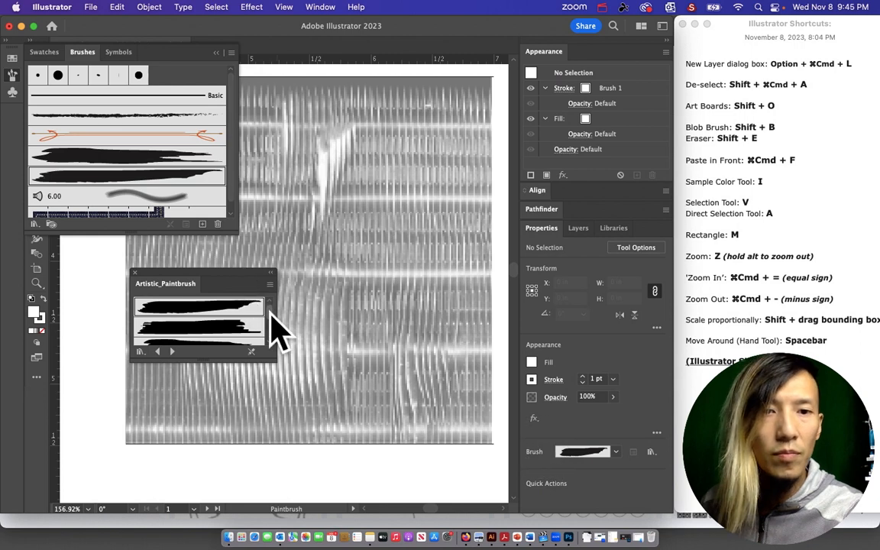
# Step: Try the Charcoal - Feather brush, and make Brush 3 the active brush
pyautogui.click(148, 116)
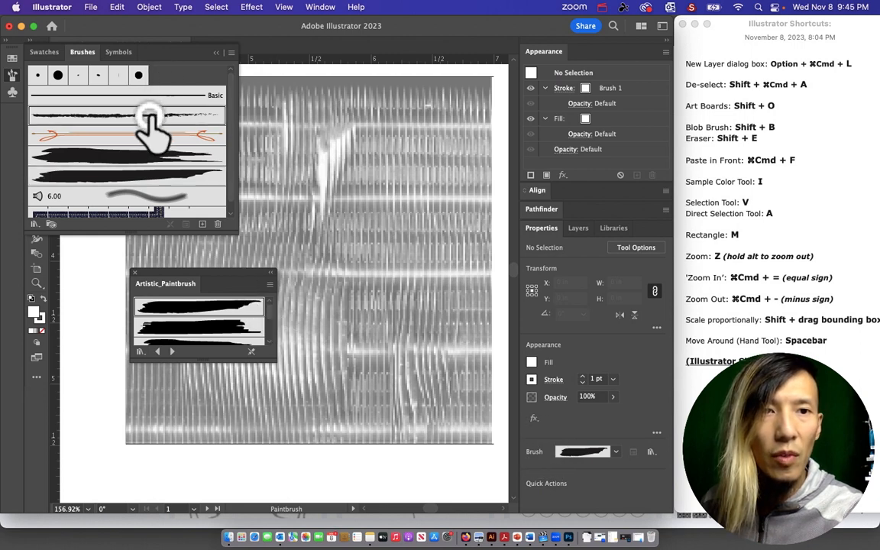
pyautogui.press('super+z')
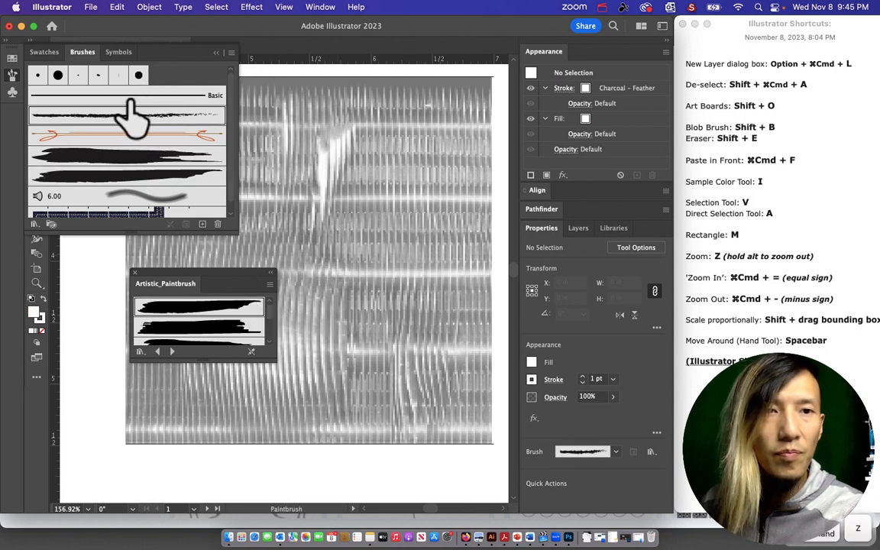
pyautogui.click(127, 158)
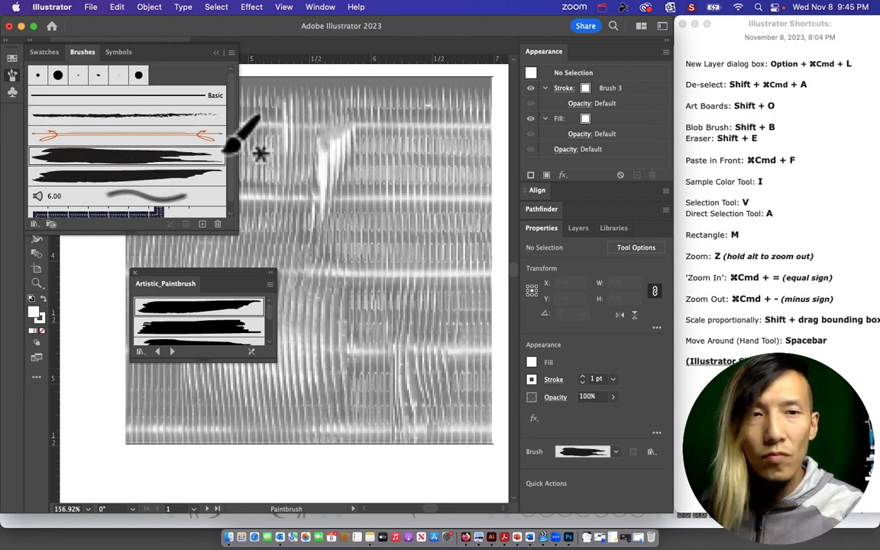
# Step: Undock the list of brushes, close the Artistic_Paintbrush library, and place the brushes below the first square's image
pyautogui.moveTo(195, 54)
pyautogui.mouseDown()
pyautogui.moveTo(334, 81)
pyautogui.moveTo(389, 64)
pyautogui.moveTo(220, 73)
pyautogui.moveTo(154, 66)
pyautogui.mouseUp()
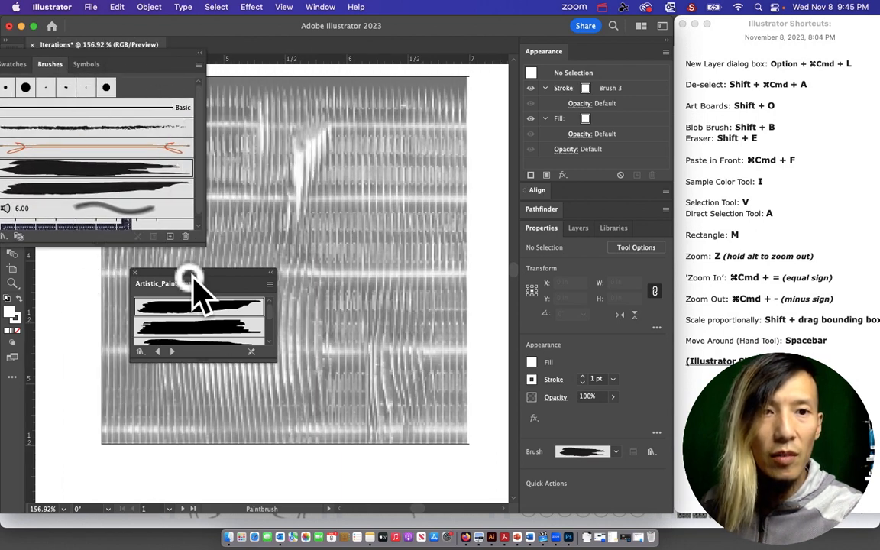
pyautogui.click(136, 273)
pyautogui.moveTo(141, 59)
pyautogui.mouseDown()
pyautogui.moveTo(374, 358)
pyautogui.moveTo(226, 347)
pyautogui.mouseUp()
pyautogui.click(12, 283)
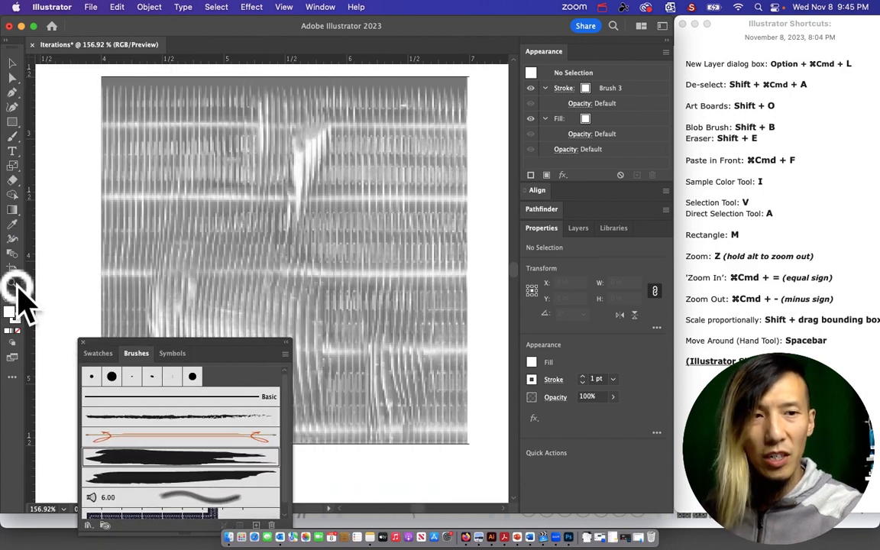
pyautogui.keyDown('alt'); pyautogui.click(321, 255); pyautogui.keyUp('alt')
pyautogui.keyDown('alt'); pyautogui.click(308, 285); pyautogui.keyUp('alt')
pyautogui.moveTo(230, 240); pyautogui.dragTo(387, 187)
pyautogui.moveTo(220, 347)
pyautogui.mouseDown()
pyautogui.moveTo(210, 320)
pyautogui.moveTo(183, 295)
pyautogui.mouseUp()
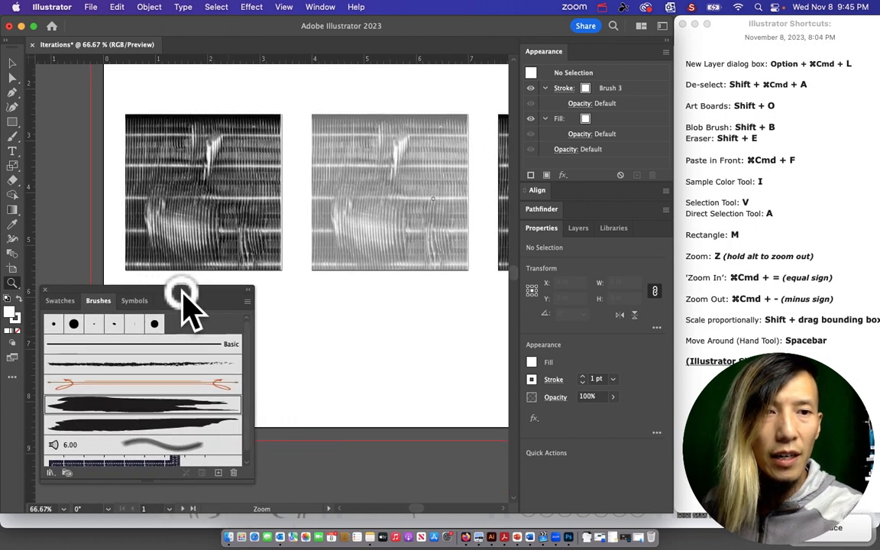
# Step: Switch from the Paintbrush to the Blob Brush tool
pyautogui.click(13, 136)
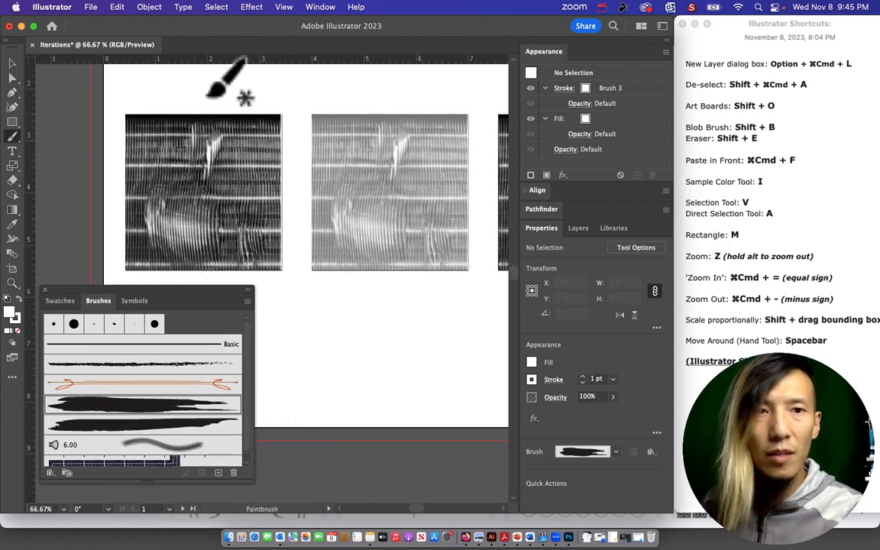
pyautogui.click(12, 62)
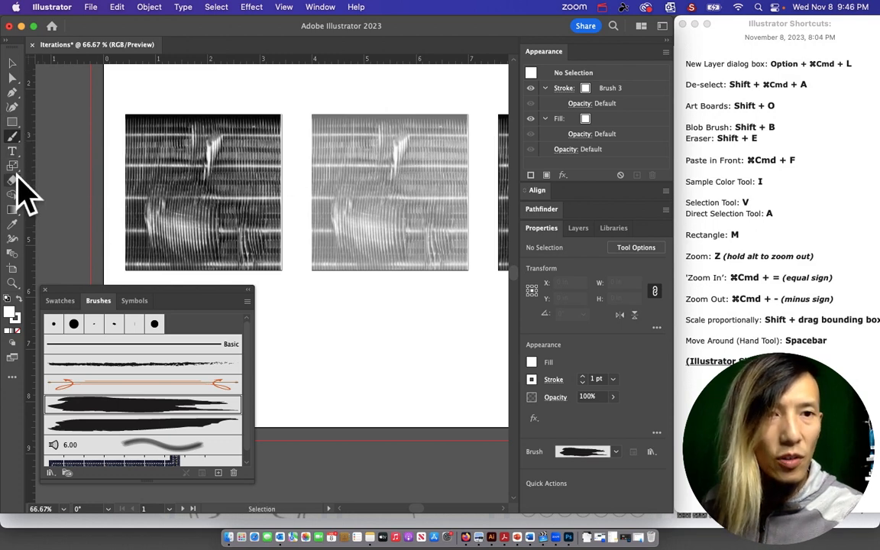
pyautogui.moveTo(16, 140)
pyautogui.mouseDown()
pyautogui.moveTo(17, 149)
pyautogui.moveTo(52, 150)
pyautogui.mouseUp()
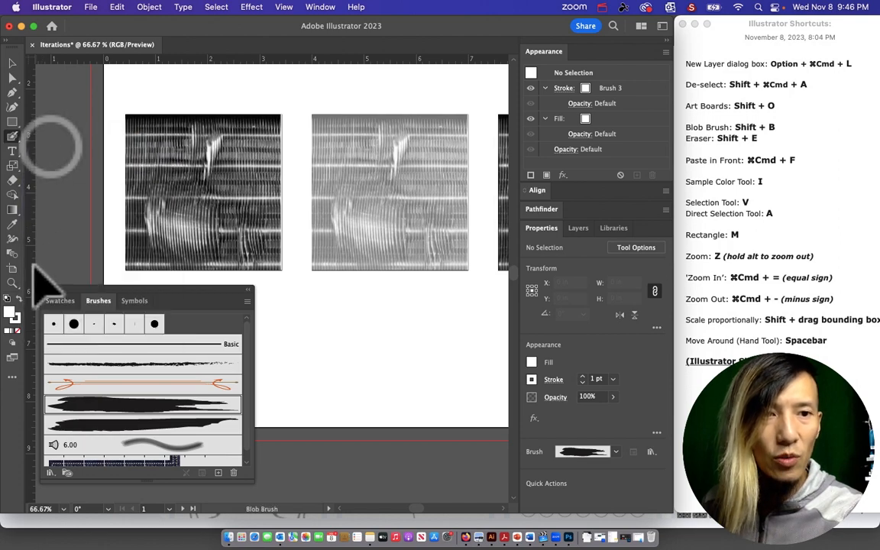
# Step: Close the floating list of brushes to clear the dimmed image in the second square
pyautogui.click(12, 283)
pyautogui.moveTo(365, 161); pyautogui.dragTo(471, 244)
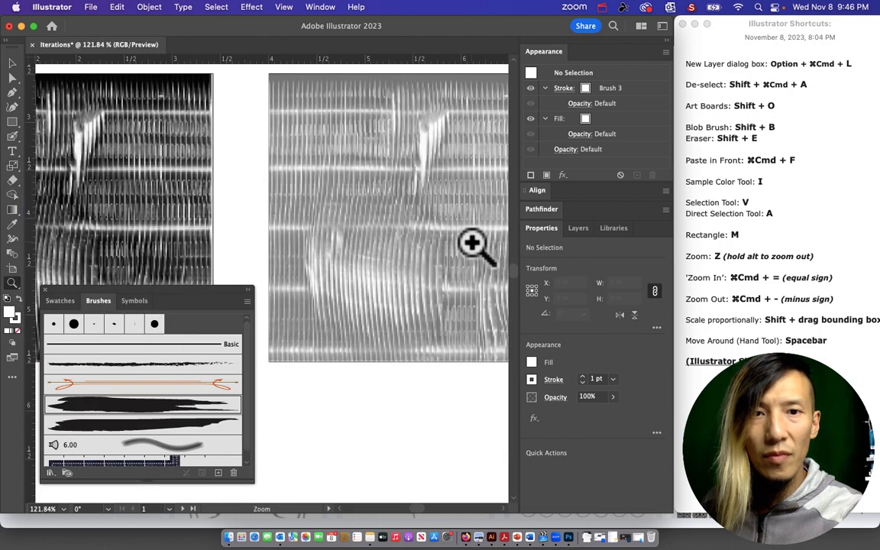
pyautogui.press('space')
pyautogui.moveTo(393, 199); pyautogui.dragTo(262, 231)
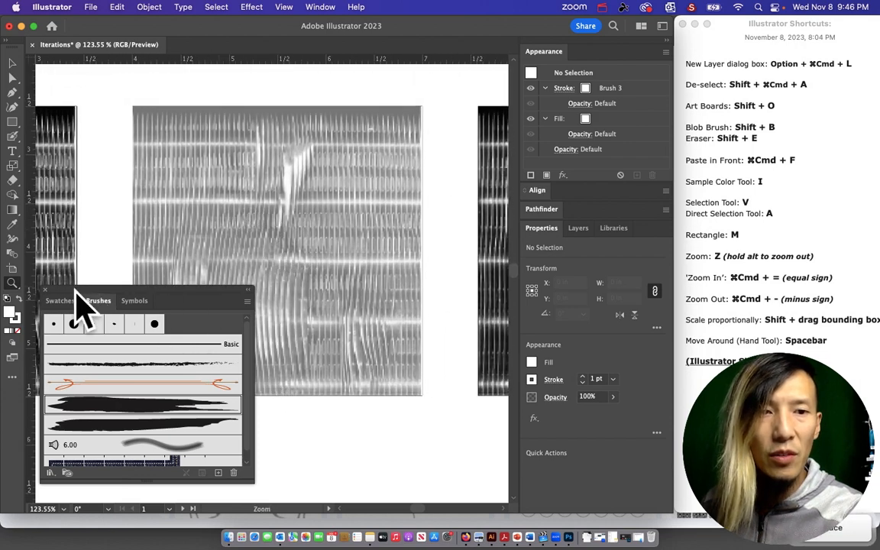
pyautogui.click(45, 290)
# Step: Set the Blob Brush's default size to 3 pt, with the dimmed middle image framed for tracing
pyautogui.moveTo(229, 227); pyautogui.dragTo(304, 240)
pyautogui.keyDown('alt'); pyautogui.click(297, 222); pyautogui.keyUp('alt')
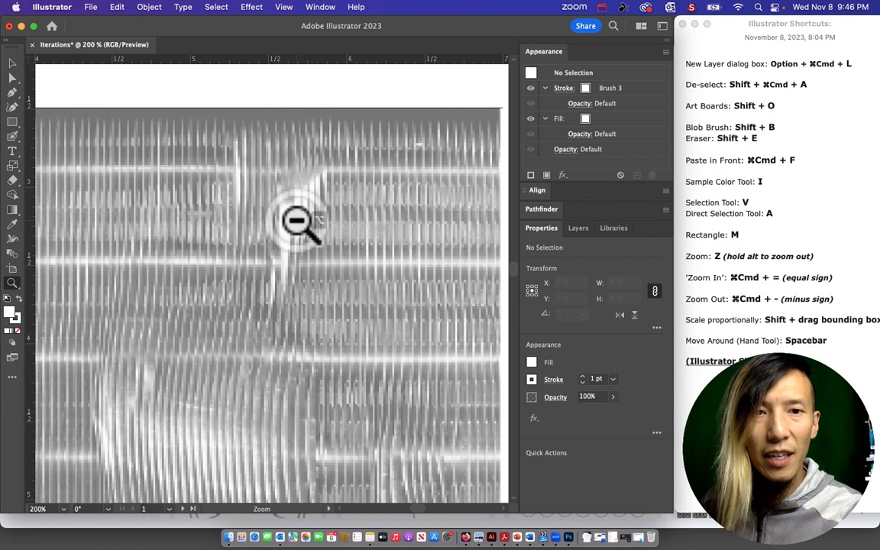
pyautogui.keyDown('alt'); pyautogui.click(282, 260); pyautogui.keyUp('alt')
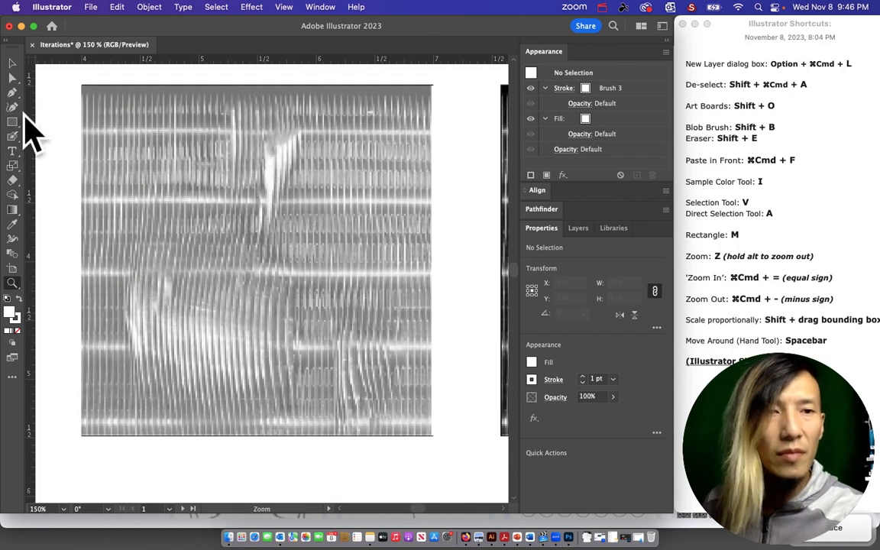
pyautogui.click(13, 137)
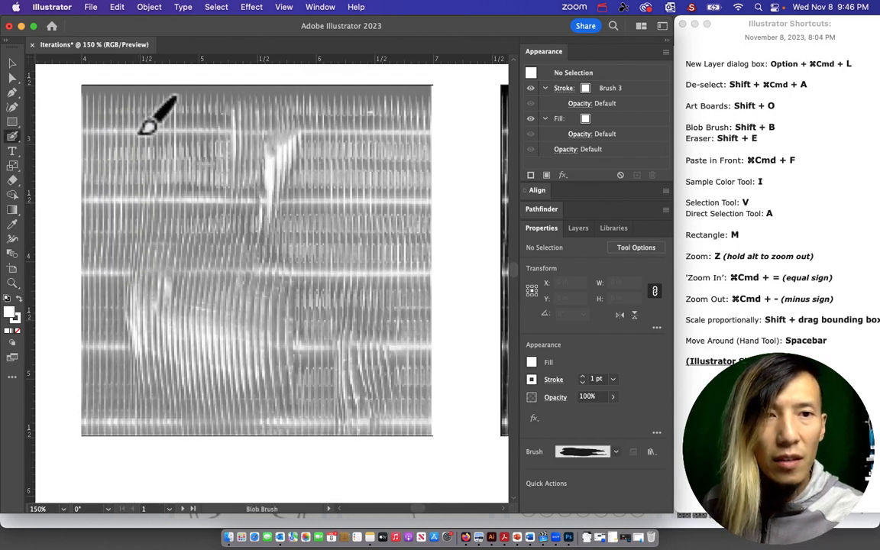
pyautogui.doubleClick(14, 139)
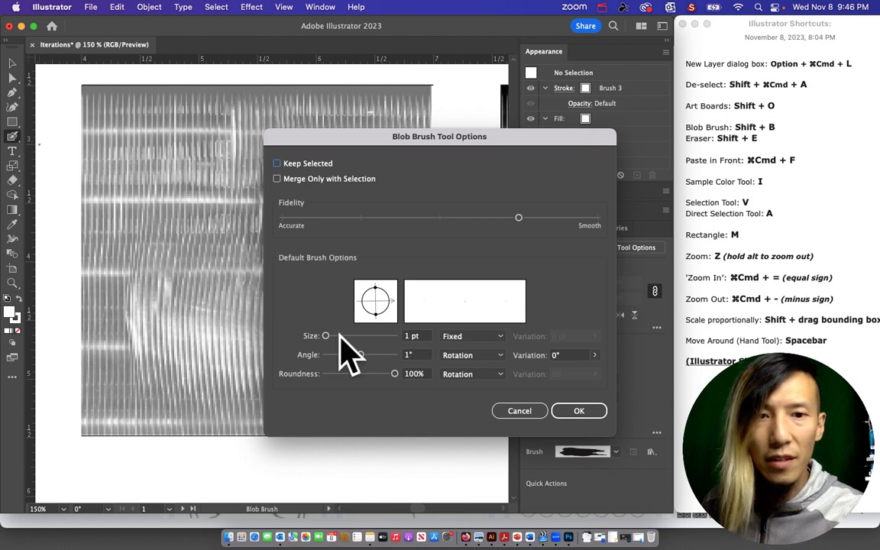
pyautogui.moveTo(330, 337); pyautogui.dragTo(326, 335)
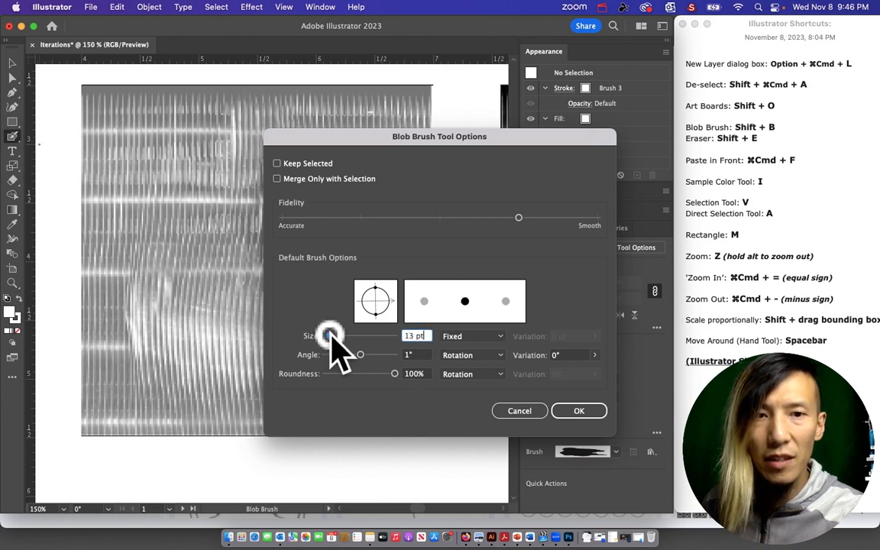
pyautogui.click(574, 411)
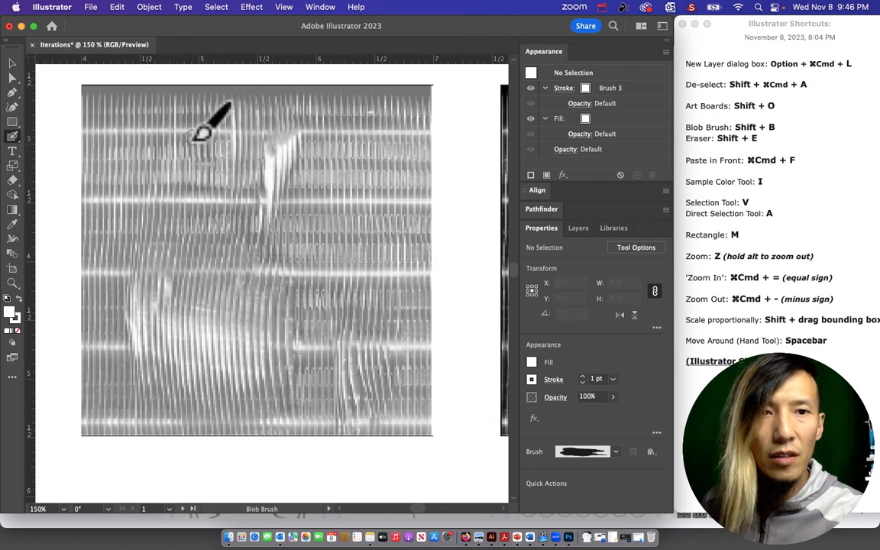
pyautogui.doubleClick(12, 136)
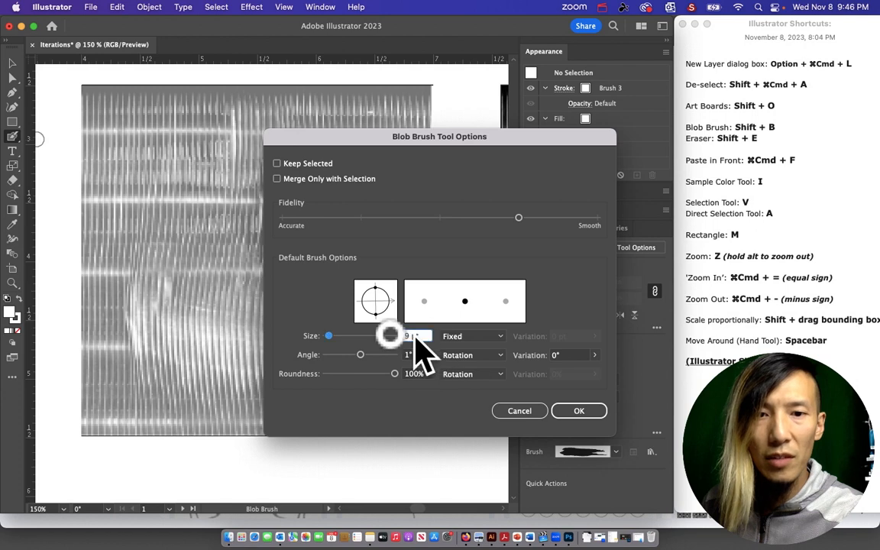
pyautogui.write('1')
pyautogui.click(582, 411)
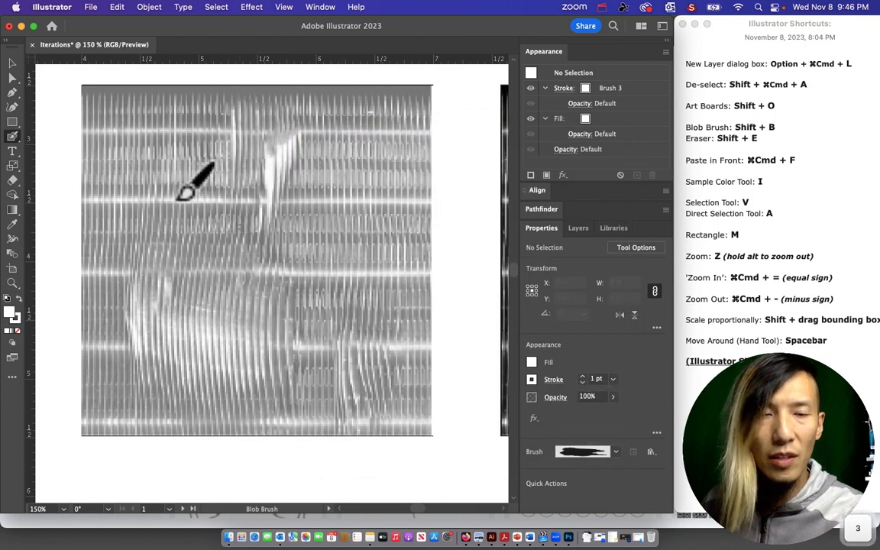
# Step: Try white vertical Blob Brush strokes over the upper-left part of the dimmed image, and undo them
pyautogui.moveTo(114, 132); pyautogui.dragTo(112, 198)
pyautogui.moveTo(128, 133)
pyautogui.mouseDown()
pyautogui.moveTo(132, 181)
pyautogui.moveTo(142, 207)
pyautogui.mouseUp()
pyautogui.press('v')
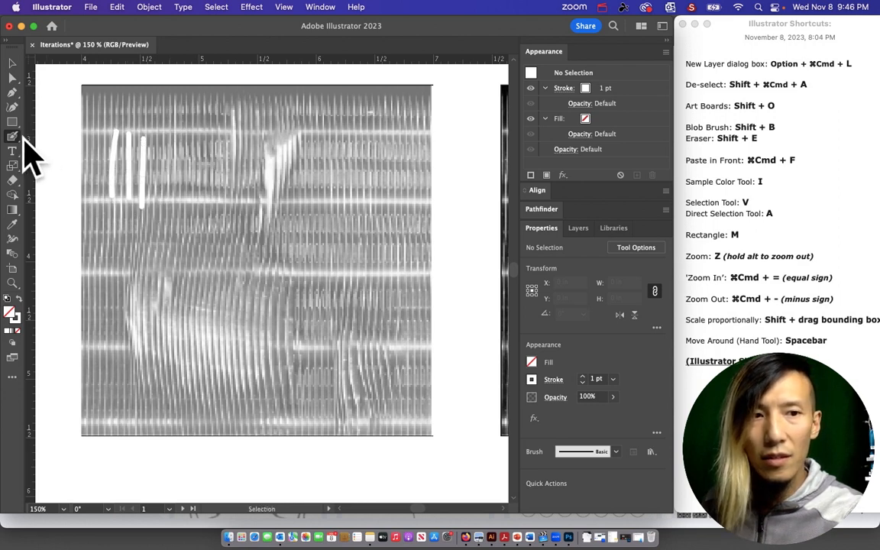
pyautogui.press('super+z')
pyautogui.press('super+z')
# Step: Try a blue fill colour for the Blob Brush with one vertical stroke near the dimmed image's upper-left corner
pyautogui.doubleClick(9, 314)
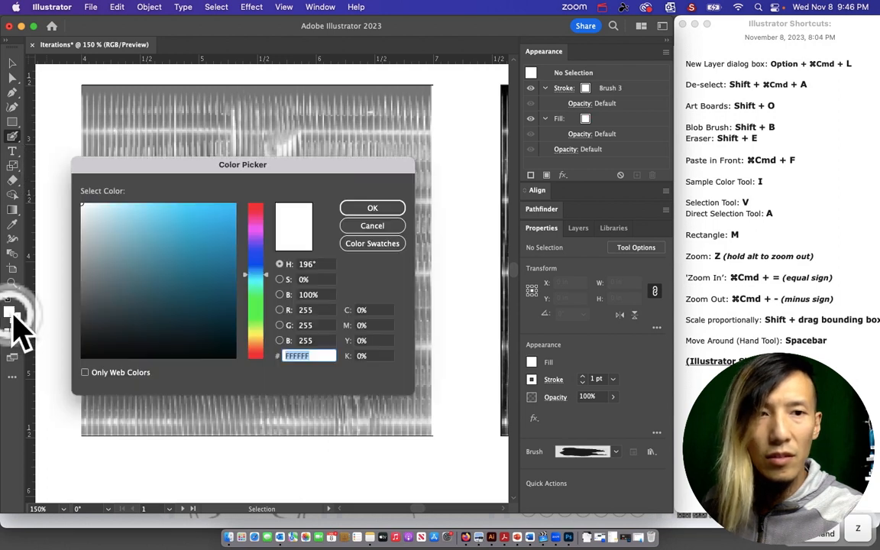
pyautogui.moveTo(181, 240); pyautogui.dragTo(257, 181)
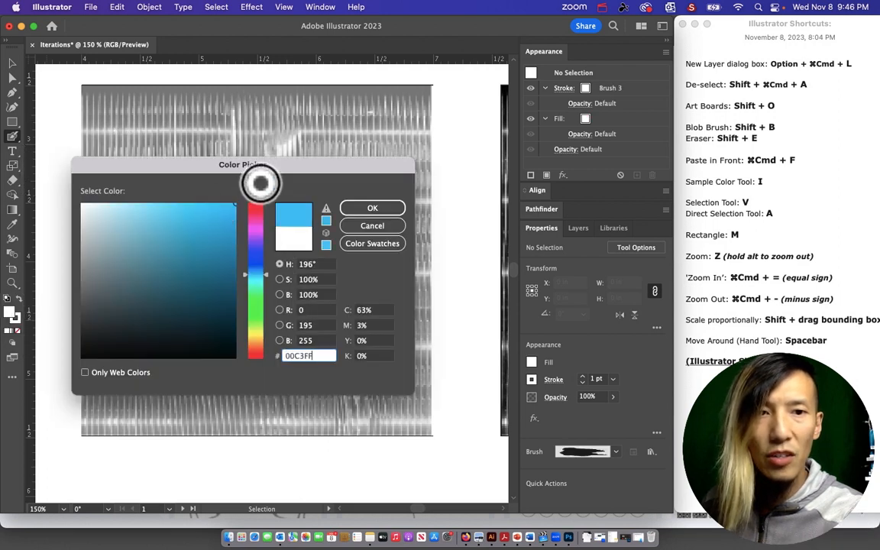
pyautogui.click(255, 260)
pyautogui.click(372, 208)
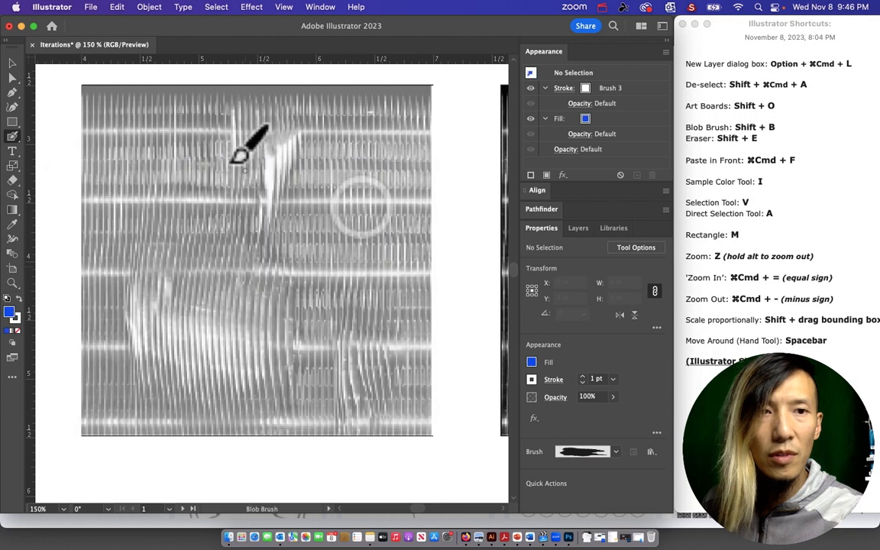
pyautogui.moveTo(126, 129); pyautogui.dragTo(125, 189)
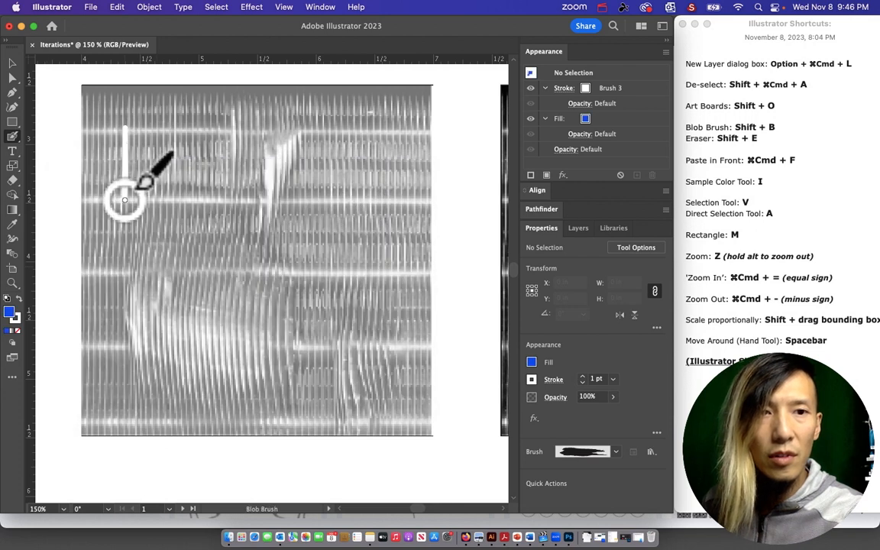
# Step: Set the stroke colour to bright blue, hex 0025FF
pyautogui.doubleClick(17, 318)
pyautogui.moveTo(227, 281); pyautogui.dragTo(285, 181)
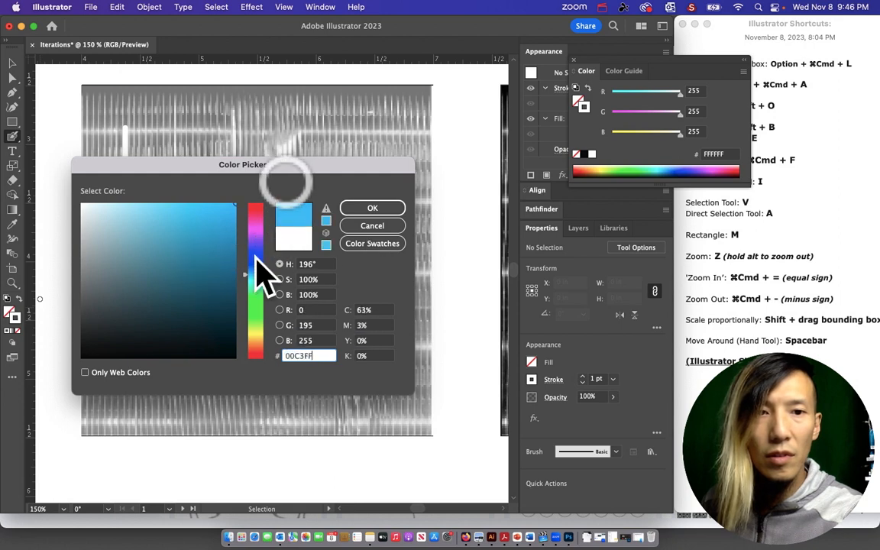
pyautogui.moveTo(260, 275); pyautogui.dragTo(257, 255)
pyautogui.click(373, 208)
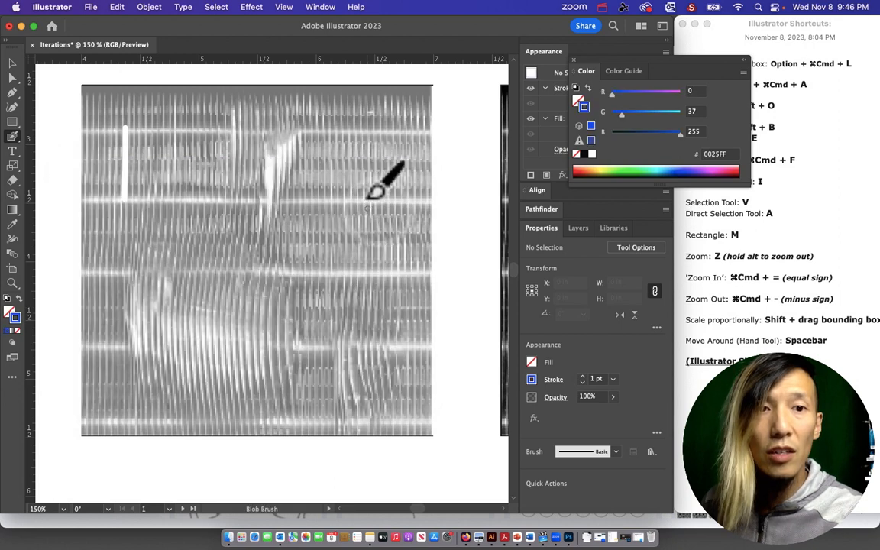
# Step: Paint a row of blue vertical Blob Brush strokes along the image's upper band, tracing the bright highlight with shorter strokes
pyautogui.moveTo(149, 126); pyautogui.dragTo(152, 212)
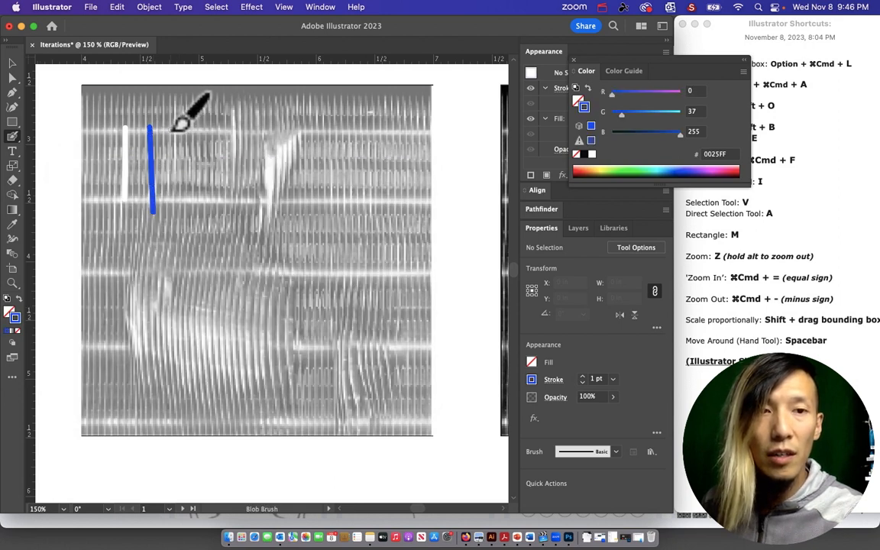
pyautogui.moveTo(174, 129)
pyautogui.mouseDown()
pyautogui.moveTo(178, 194)
pyautogui.moveTo(197, 172)
pyautogui.moveTo(195, 197)
pyautogui.mouseUp()
pyautogui.moveTo(215, 125)
pyautogui.mouseDown()
pyautogui.moveTo(216, 199)
pyautogui.moveTo(241, 196)
pyautogui.moveTo(240, 205)
pyautogui.mouseUp()
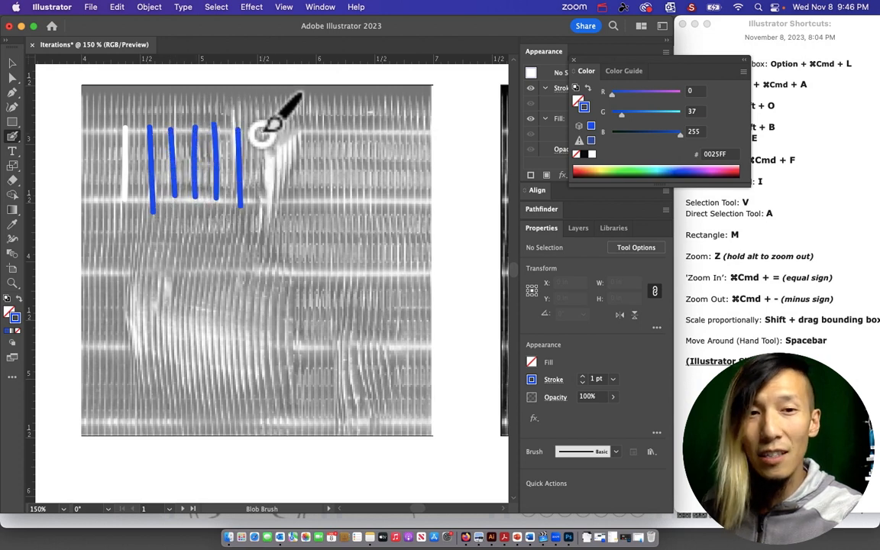
pyautogui.moveTo(262, 135); pyautogui.dragTo(260, 200)
pyautogui.moveTo(280, 142); pyautogui.dragTo(277, 202)
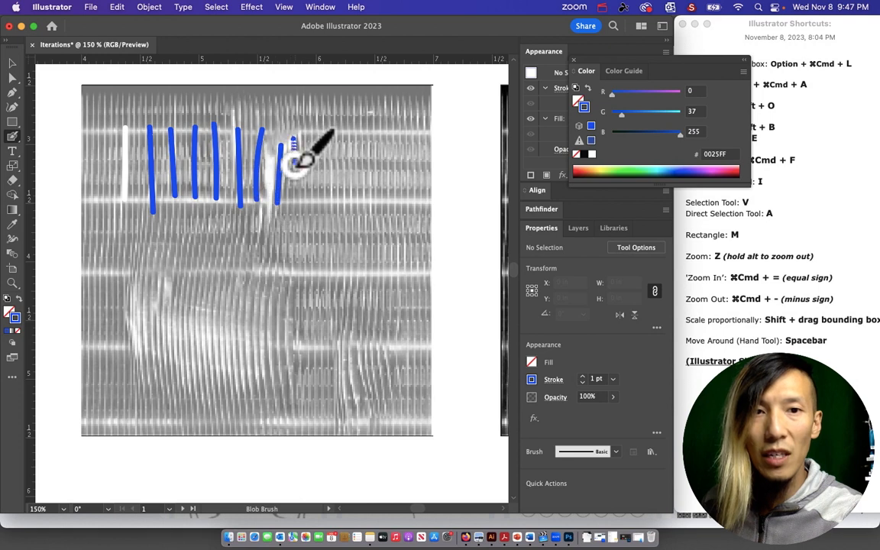
pyautogui.moveTo(295, 164); pyautogui.dragTo(296, 165)
pyautogui.moveTo(305, 124)
pyautogui.mouseDown()
pyautogui.moveTo(301, 160)
pyautogui.moveTo(270, 181)
pyautogui.moveTo(271, 151)
pyautogui.moveTo(265, 200)
pyautogui.mouseUp()
pyautogui.moveTo(273, 156); pyautogui.dragTo(273, 220)
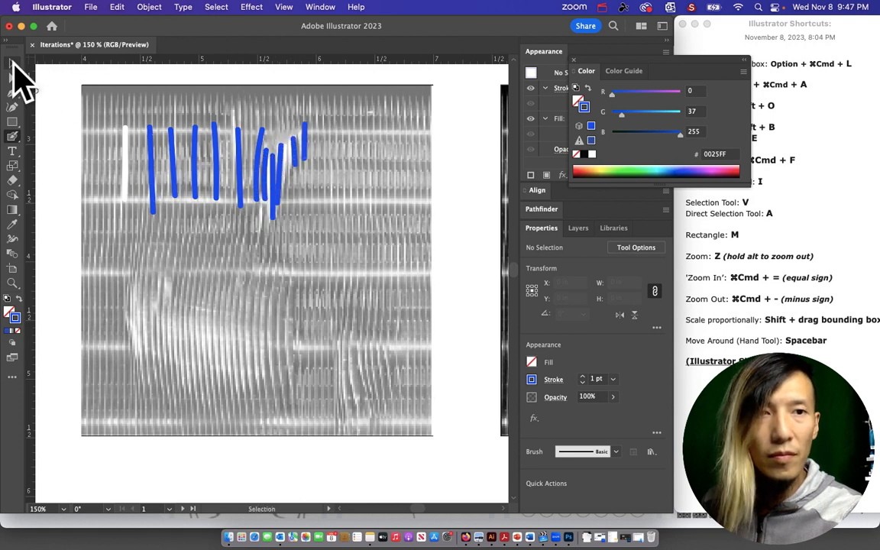
# Step: Delete the white vertical stroke beside the row of blue strokes
pyautogui.click(13, 63)
pyautogui.click(124, 157)
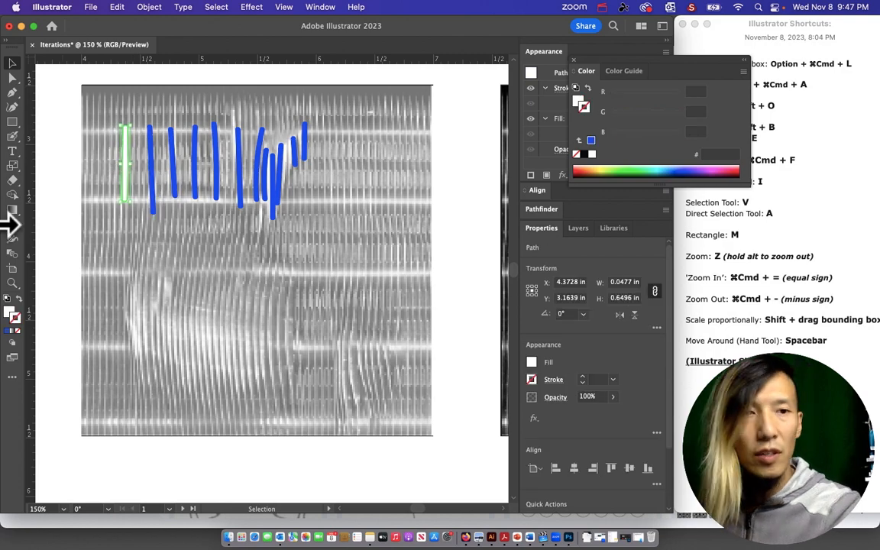
pyautogui.click(12, 283)
pyautogui.moveTo(137, 141)
pyautogui.mouseDown()
pyautogui.moveTo(196, 181)
pyautogui.moveTo(336, 202)
pyautogui.mouseUp()
pyautogui.keyDown('alt'); pyautogui.click(196, 193); pyautogui.keyUp('alt')
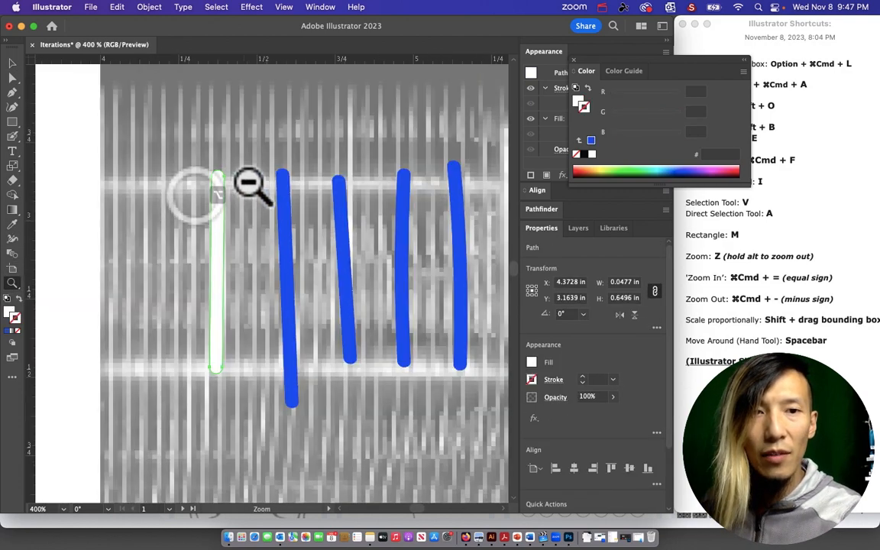
pyautogui.keyDown('alt'); pyautogui.click(286, 229); pyautogui.keyUp('alt')
pyautogui.keyDown('alt'); pyautogui.click(348, 256); pyautogui.keyUp('alt')
pyautogui.moveTo(354, 314); pyautogui.dragTo(301, 186)
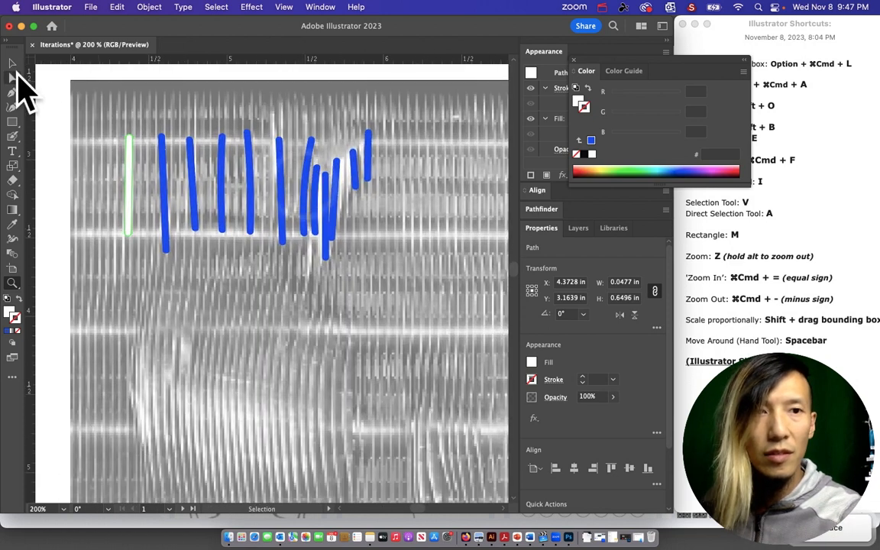
pyautogui.click(12, 62)
pyautogui.click(128, 187)
pyautogui.press('Delete')
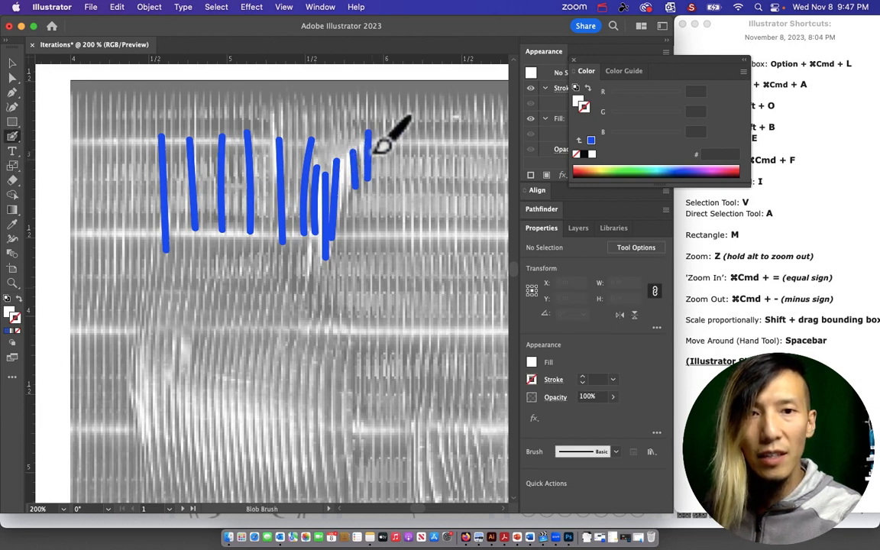
pyautogui.press('super+z')
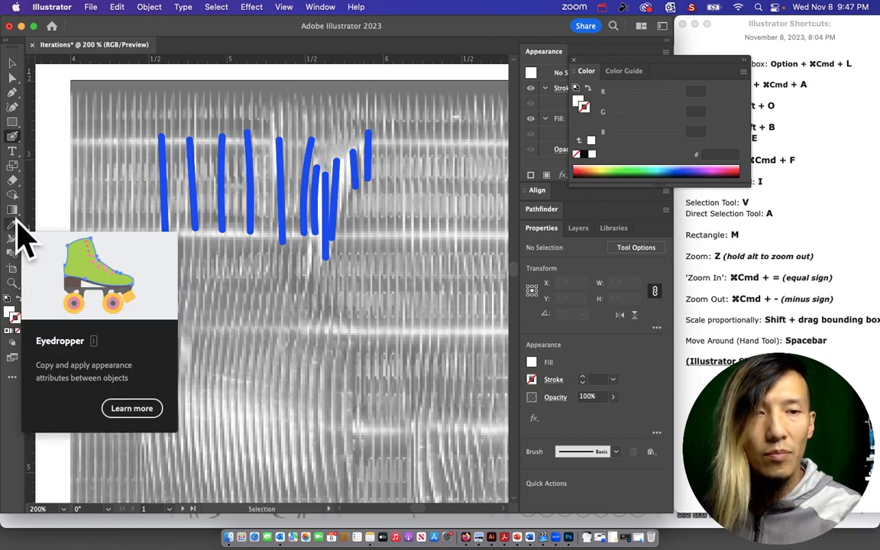
# Step: Sample the leftmost blue stroke's colour with the Eyedropper
pyautogui.click(14, 223)
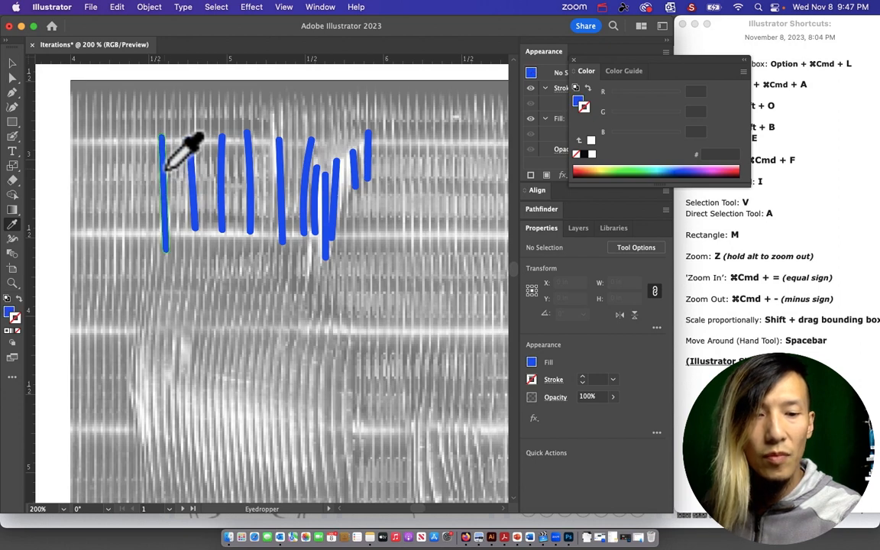
pyautogui.click(165, 172)
pyautogui.press('x')
pyautogui.click(165, 169)
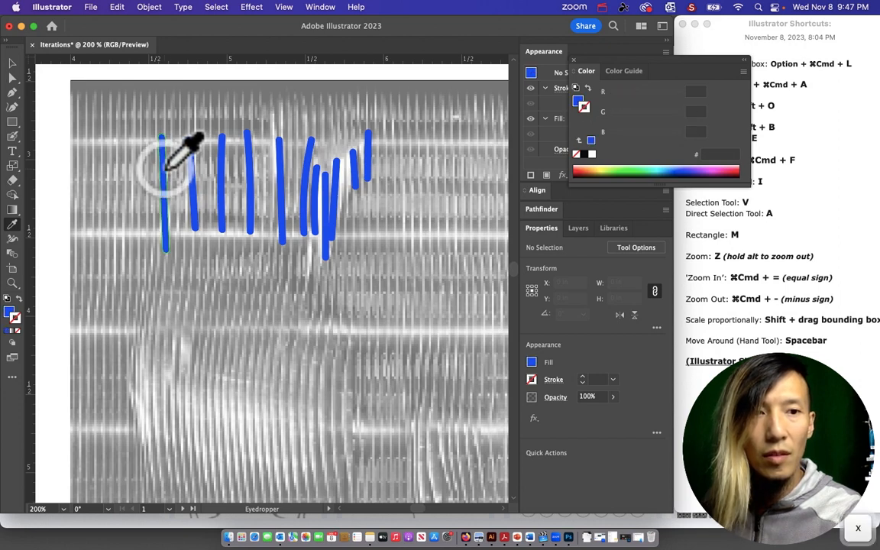
pyautogui.doubleClick(15, 314)
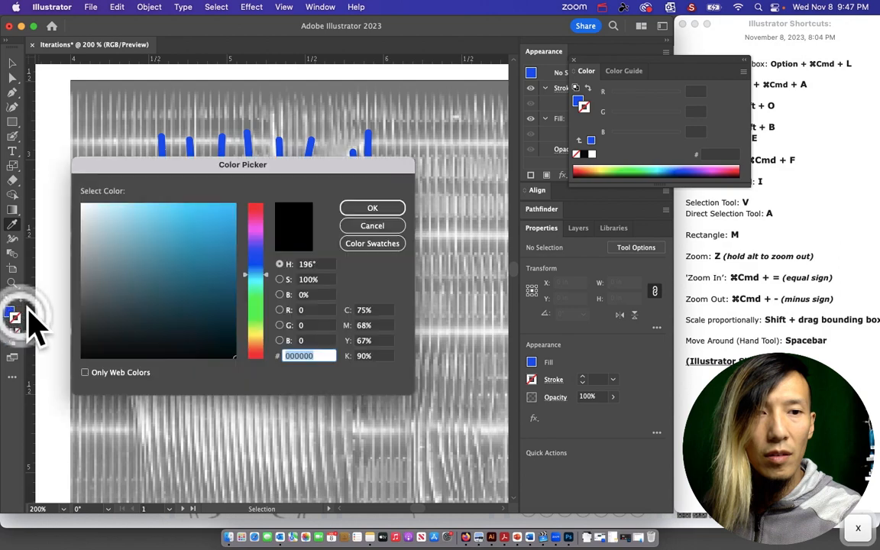
pyautogui.write('x')
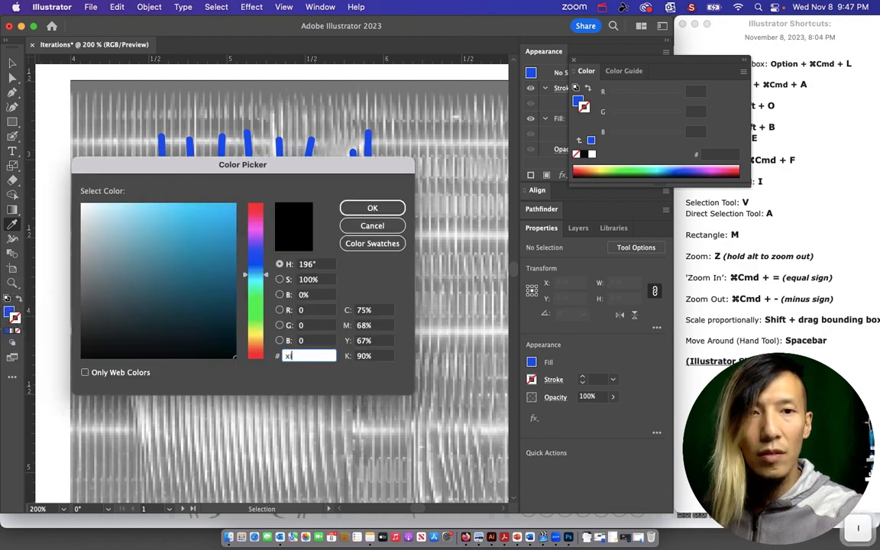
pyautogui.click(158, 147)
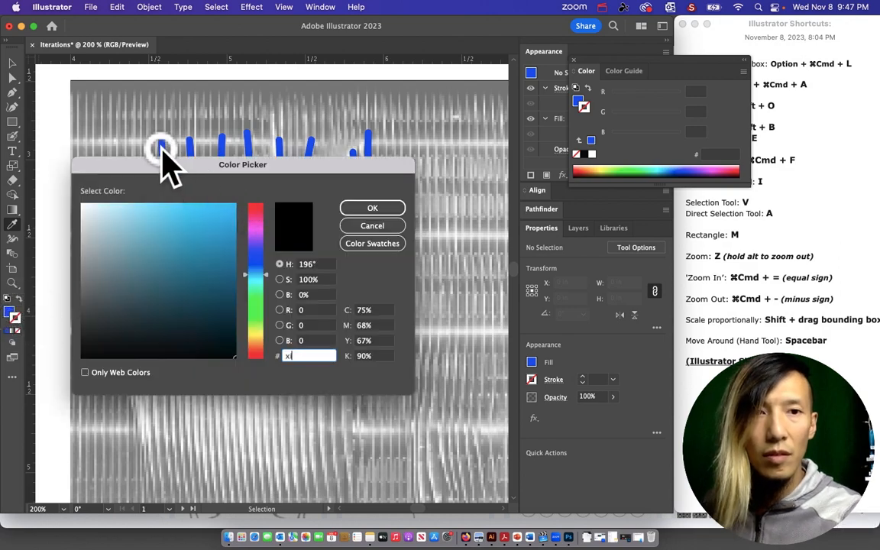
pyautogui.click(355, 208)
# Step: Resample the leftmost stroke's blue and paint one horizontal Blob Brush stroke across the row of vertical strokes
pyautogui.click(161, 171)
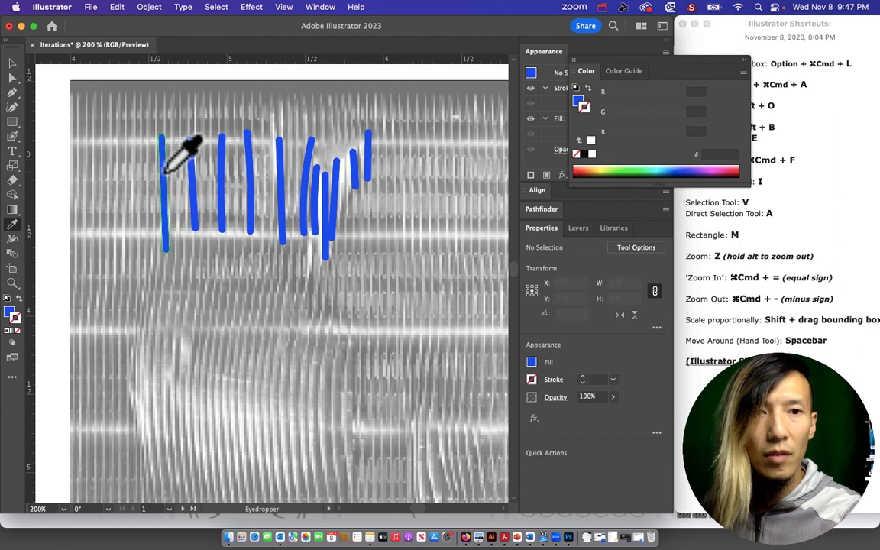
pyautogui.click(13, 136)
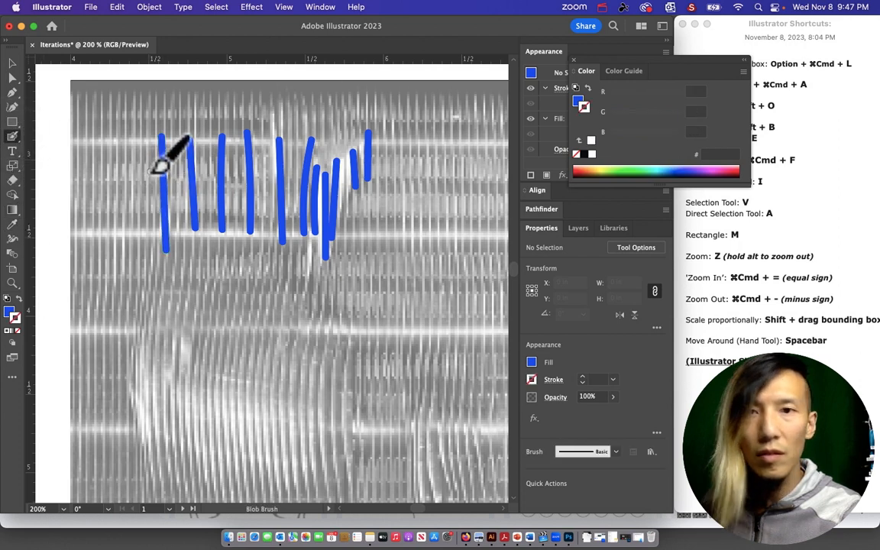
pyautogui.moveTo(153, 168); pyautogui.dragTo(370, 151)
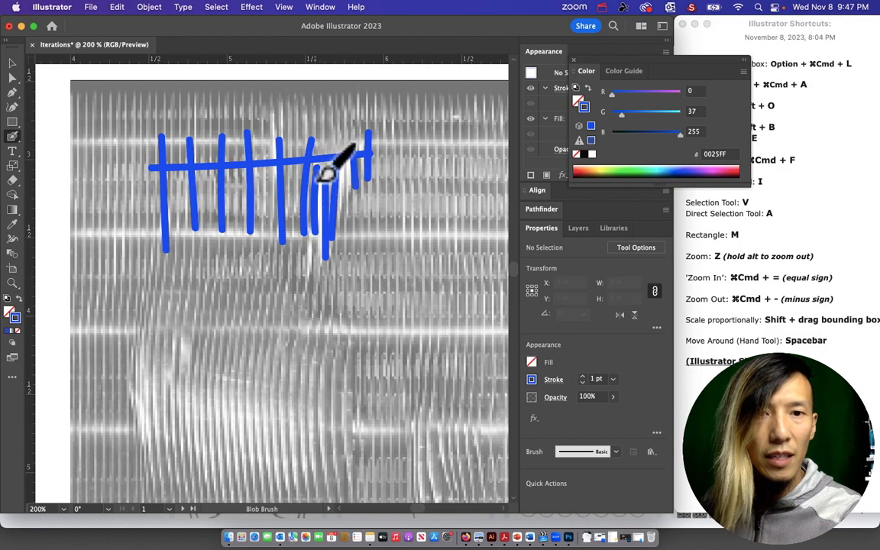
# Step: Try moving the merged blue strokes as one shape up and to the left, and undo the move
pyautogui.click(12, 62)
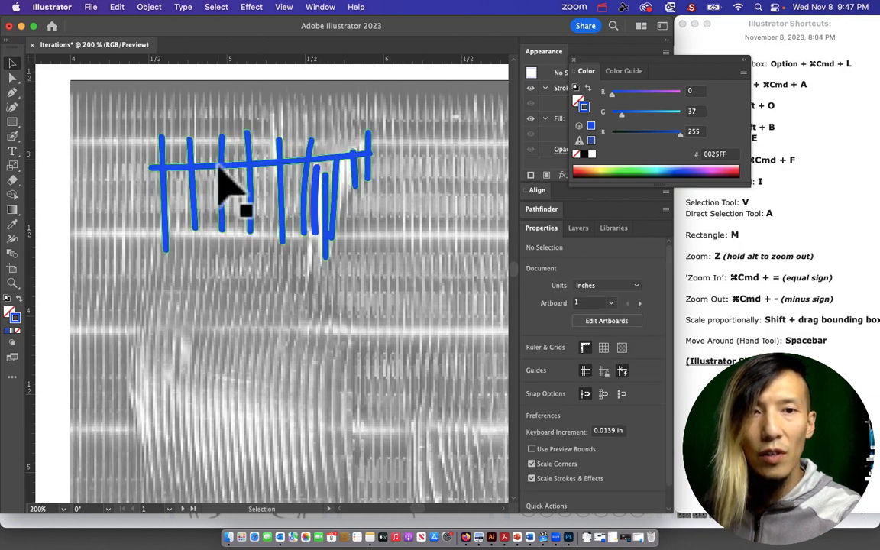
pyautogui.moveTo(221, 179)
pyautogui.mouseDown()
pyautogui.moveTo(123, 135)
pyautogui.moveTo(108, 153)
pyautogui.mouseUp()
pyautogui.press('a')
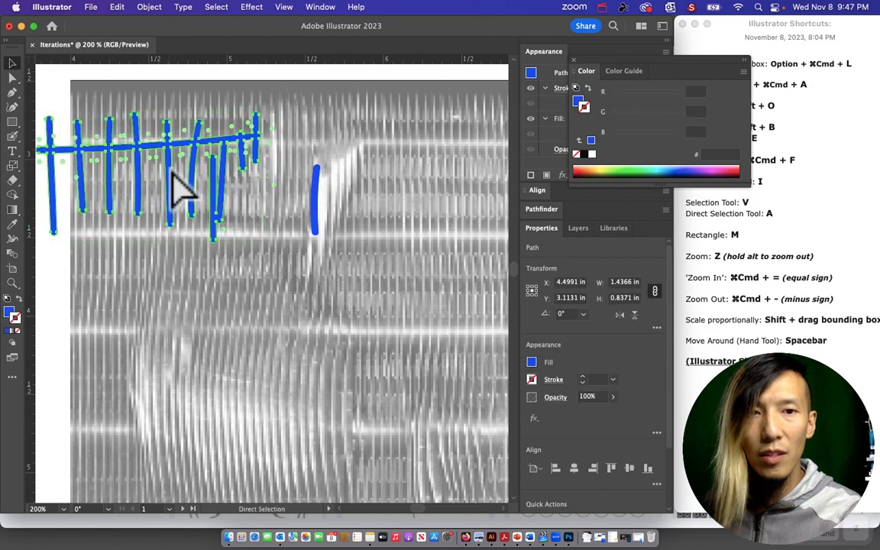
pyautogui.press('super+z')
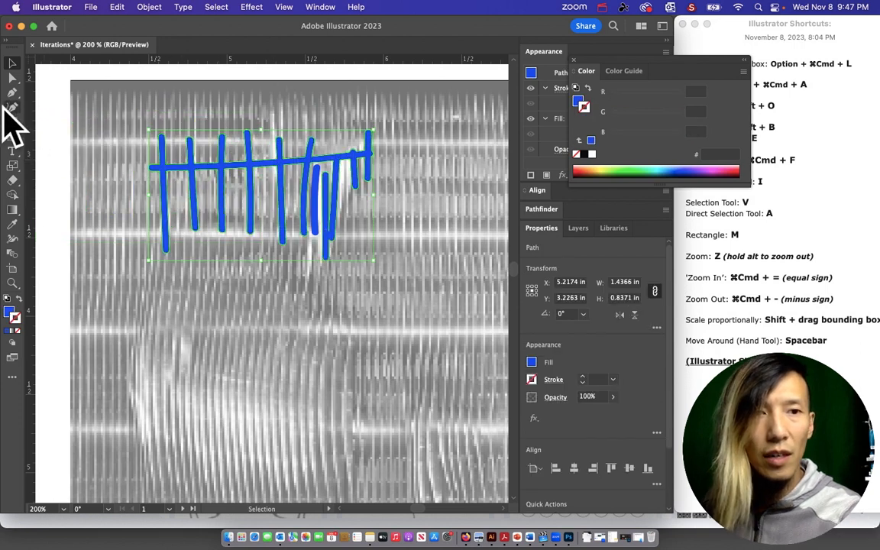
# Step: Bridge the loose short vertical stroke to its neighbour with a small Blob Brush dab near the row's right end
pyautogui.click(13, 135)
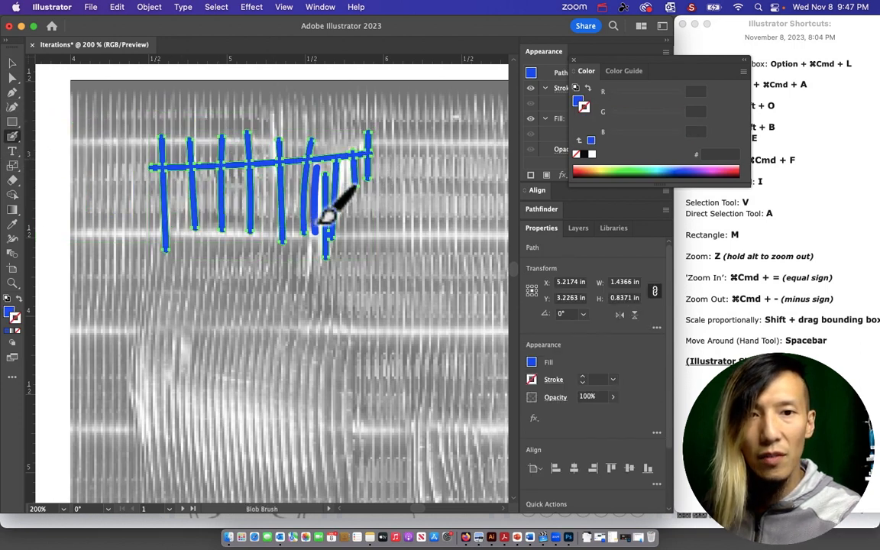
pyautogui.click(322, 217)
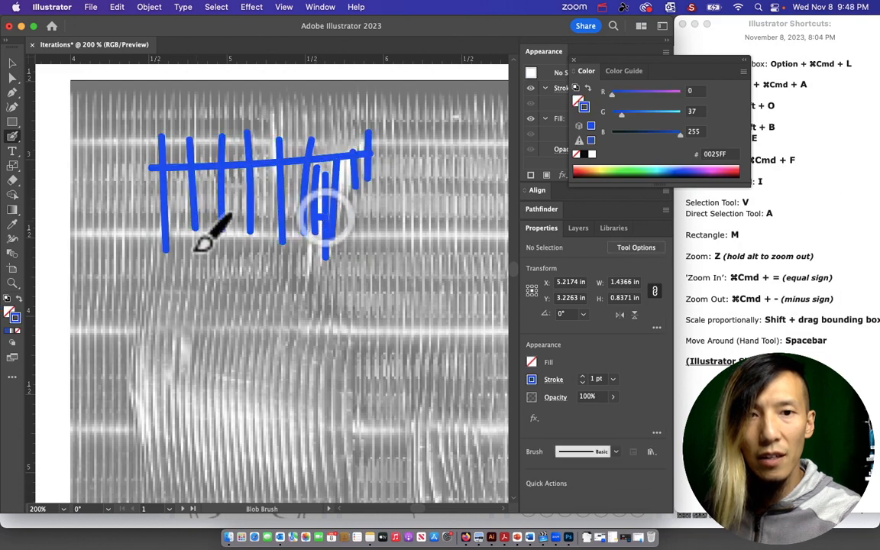
# Step: Try moving the upper row of blue strokes together with its newly bridged stroke, and undo the move
pyautogui.click(13, 63)
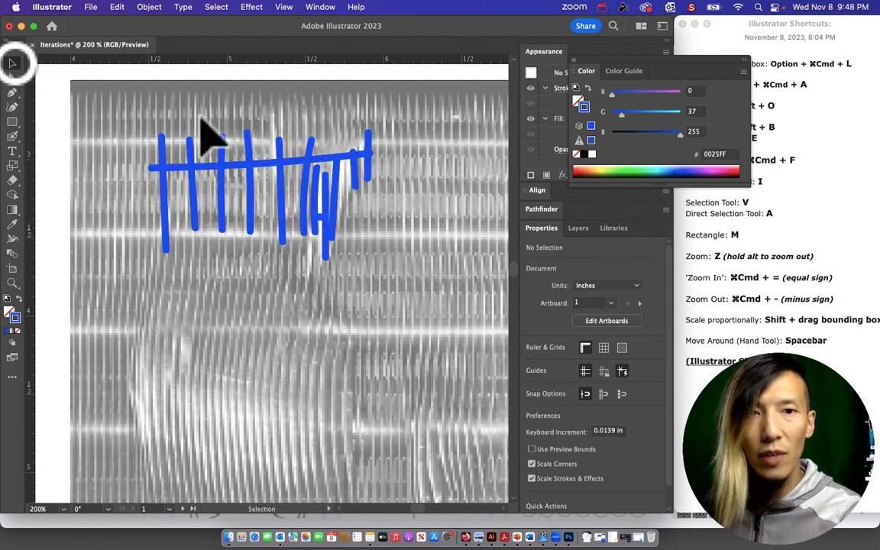
pyautogui.moveTo(334, 176)
pyautogui.mouseDown()
pyautogui.moveTo(226, 142)
pyautogui.moveTo(221, 149)
pyautogui.mouseUp()
pyautogui.press('super+z')
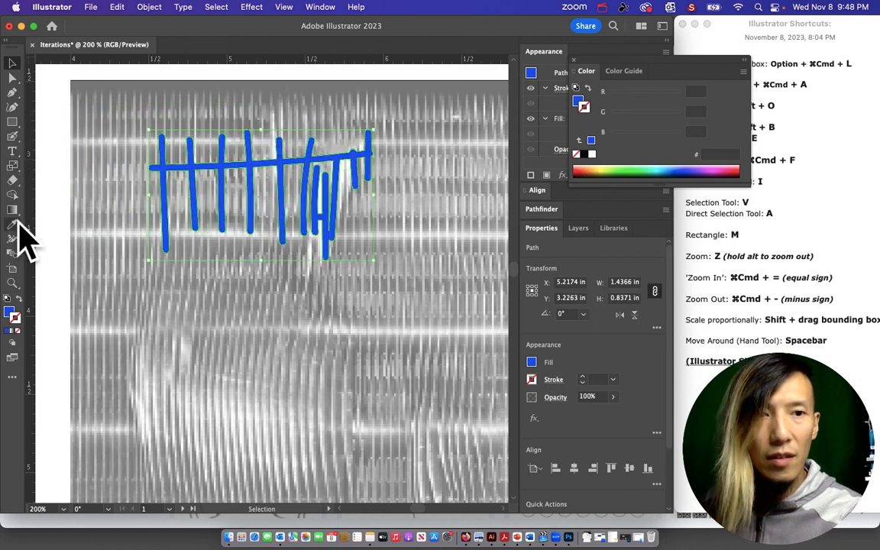
# Step: Paint a descending row of curved vertical Blob Brush strokes over the bright folds in the lower half of the dimmed image
pyautogui.click(12, 91)
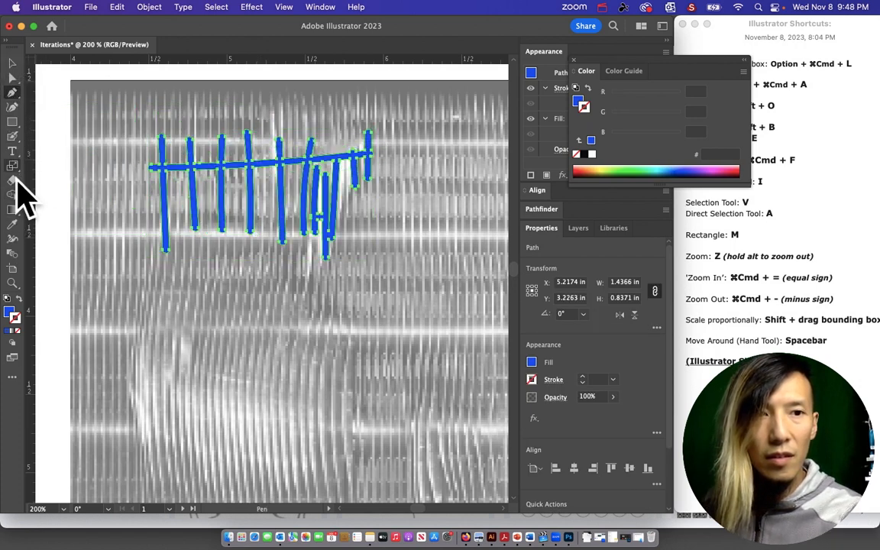
pyautogui.click(12, 121)
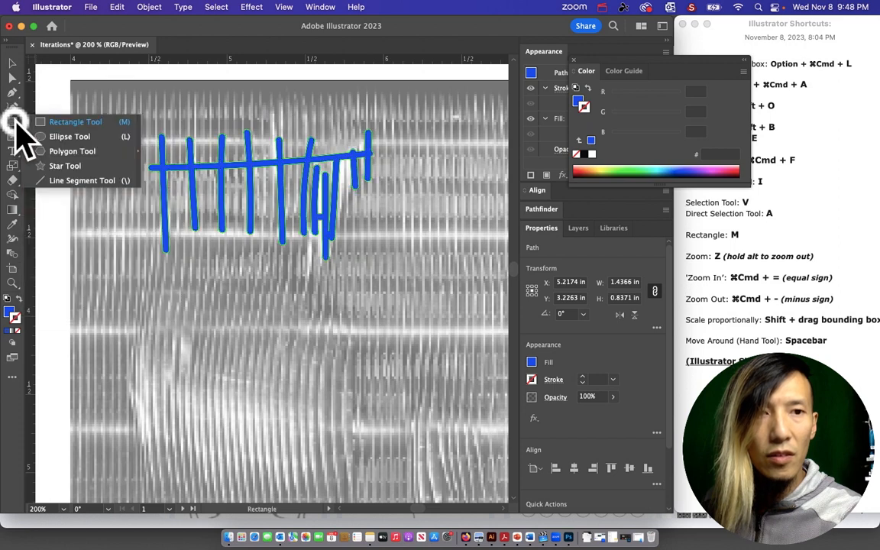
pyautogui.click(12, 136)
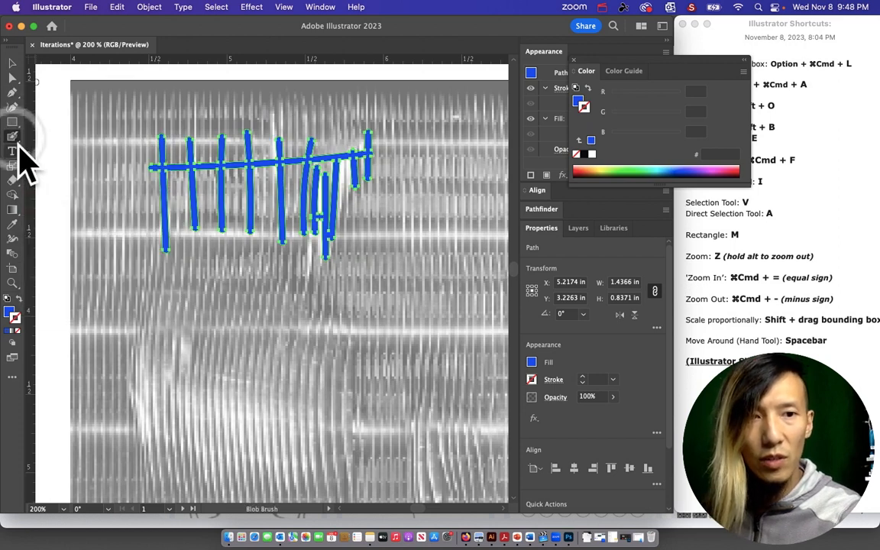
pyautogui.moveTo(147, 304)
pyautogui.mouseDown()
pyautogui.moveTo(139, 361)
pyautogui.moveTo(161, 315)
pyautogui.moveTo(152, 417)
pyautogui.mouseUp()
pyautogui.click(175, 328)
pyautogui.moveTo(177, 329); pyautogui.dragTo(176, 458)
pyautogui.moveTo(186, 348); pyautogui.dragTo(191, 457)
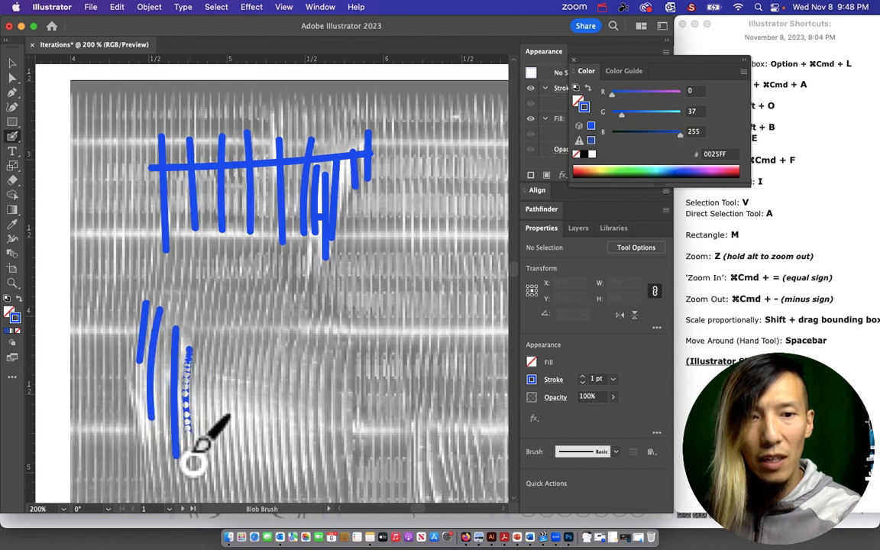
pyautogui.moveTo(202, 364)
pyautogui.mouseDown()
pyautogui.moveTo(207, 468)
pyautogui.moveTo(226, 447)
pyautogui.mouseUp()
pyautogui.moveTo(242, 370); pyautogui.dragTo(244, 443)
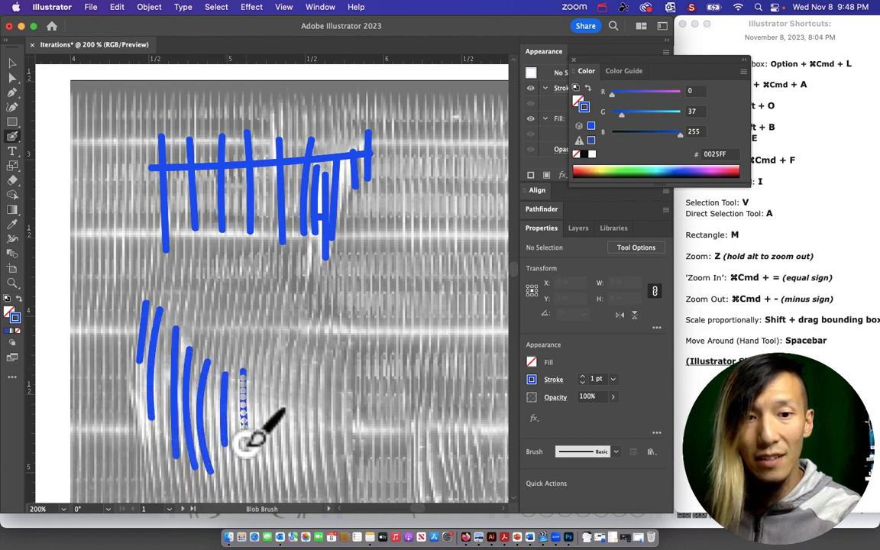
pyautogui.moveTo(259, 386)
pyautogui.mouseDown()
pyautogui.moveTo(262, 452)
pyautogui.moveTo(276, 452)
pyautogui.moveTo(275, 462)
pyautogui.mouseUp()
pyautogui.moveTo(292, 384)
pyautogui.mouseDown()
pyautogui.moveTo(294, 464)
pyautogui.moveTo(312, 463)
pyautogui.mouseUp()
pyautogui.moveTo(329, 353); pyautogui.dragTo(331, 458)
# Step: Paint a long curved Blob Brush stroke across the lower row, and add vertical strokes with a short crossbar at its right end
pyautogui.moveTo(136, 380)
pyautogui.mouseDown()
pyautogui.moveTo(240, 416)
pyautogui.moveTo(425, 426)
pyautogui.moveTo(404, 466)
pyautogui.mouseUp()
pyautogui.moveTo(432, 394); pyautogui.dragTo(428, 479)
pyautogui.moveTo(451, 409); pyautogui.dragTo(449, 496)
pyautogui.moveTo(424, 451); pyautogui.dragTo(450, 450)
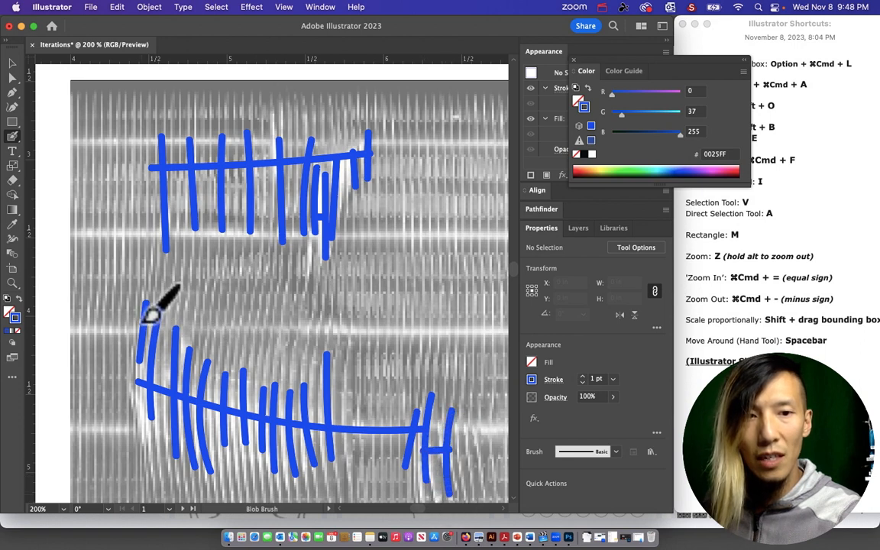
# Step: Paint a horizontal Blob Brush line across the middle of the image, with short vertical strokes above it towards the upper shape
pyautogui.moveTo(153, 318); pyautogui.dragTo(417, 322)
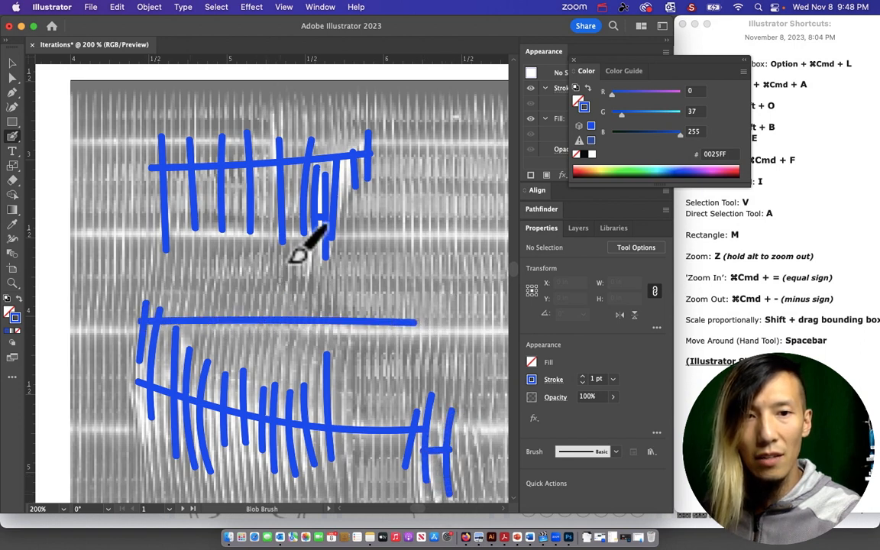
pyautogui.moveTo(285, 274); pyautogui.dragTo(281, 324)
pyautogui.moveTo(299, 272)
pyautogui.mouseDown()
pyautogui.moveTo(300, 330)
pyautogui.moveTo(309, 338)
pyautogui.mouseUp()
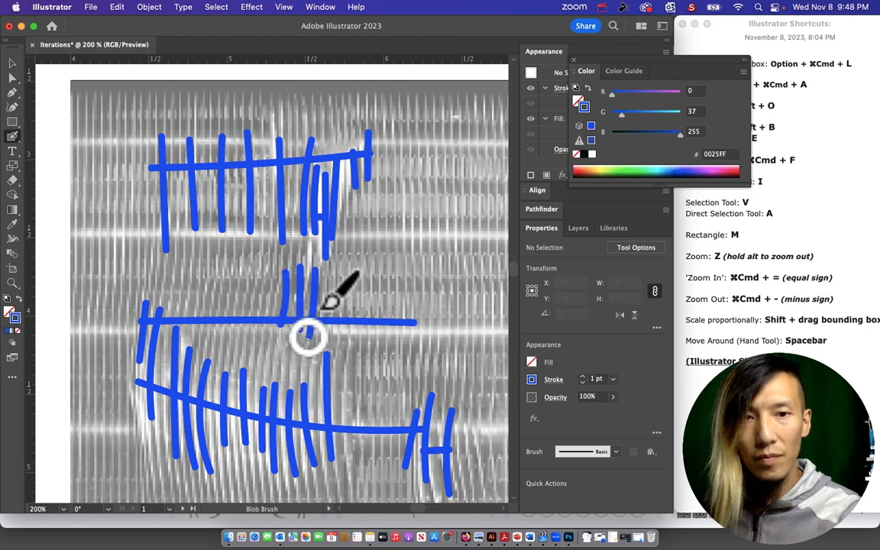
pyautogui.moveTo(334, 251); pyautogui.dragTo(326, 304)
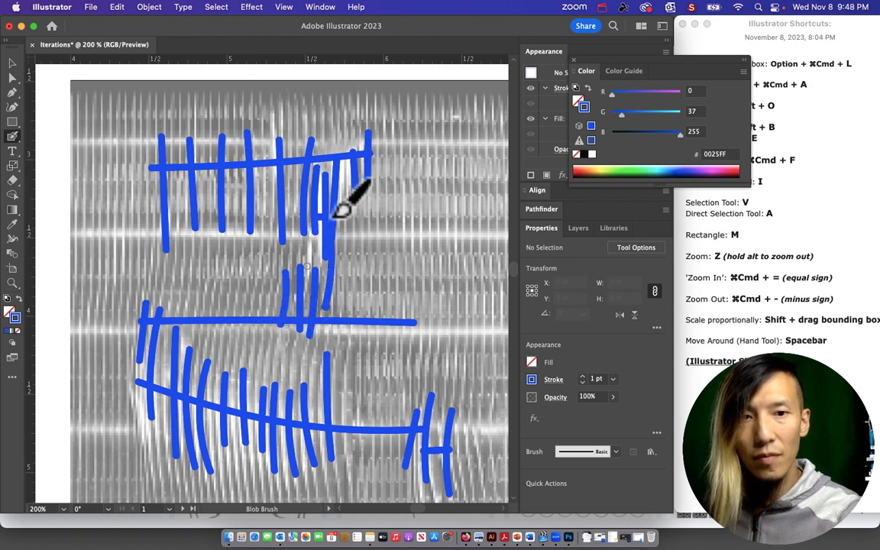
# Step: Try moving the lower merged blue shape slightly up and to the left, and undo the move
pyautogui.click(12, 63)
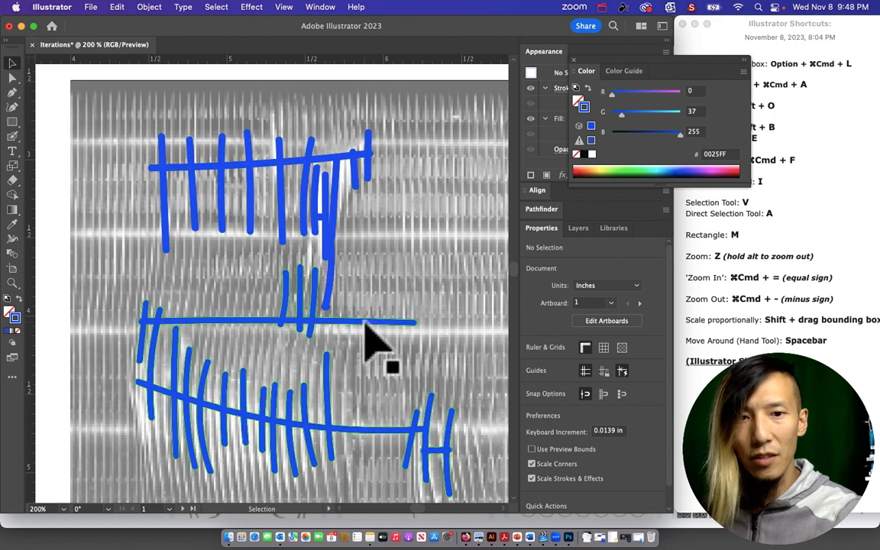
pyautogui.moveTo(365, 324); pyautogui.dragTo(314, 314)
pyautogui.press('super+z')
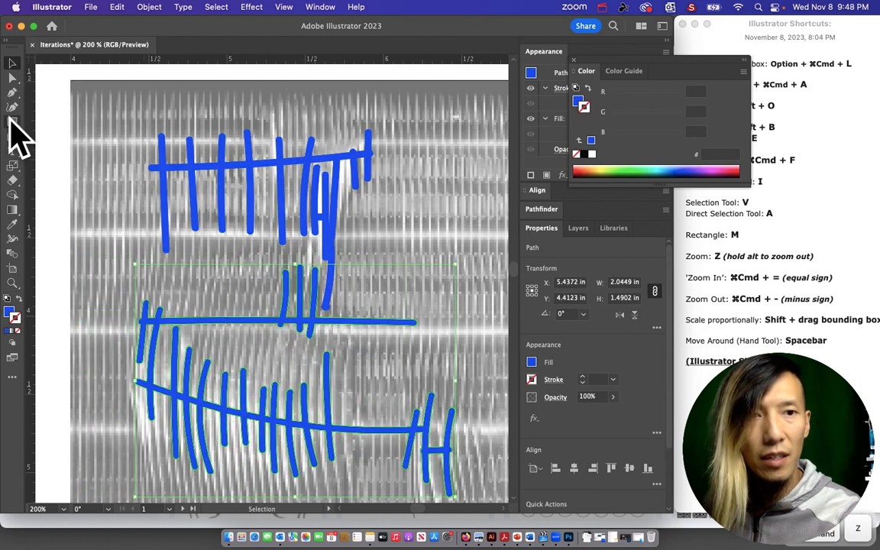
# Step: Paint a slanted Blob Brush stroke that bridges the upper and lower blue shapes at the middle horizontal line
pyautogui.click(13, 136)
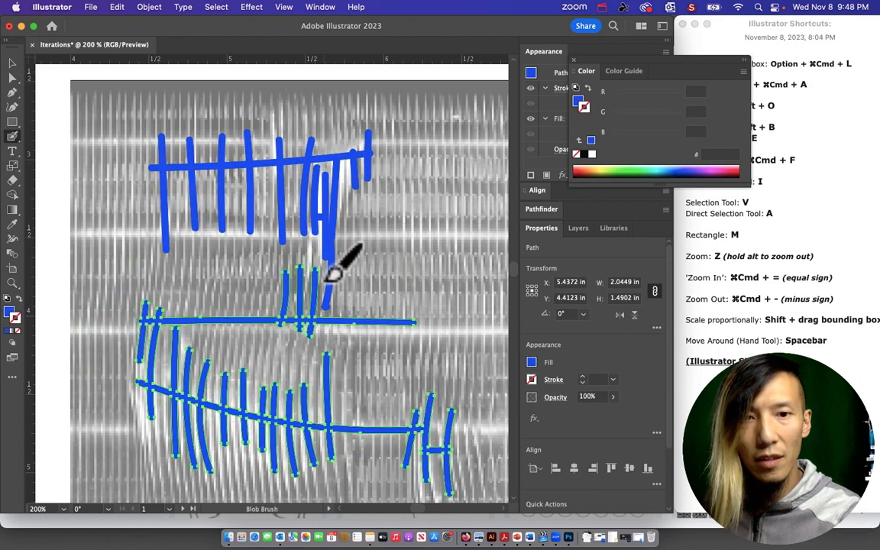
pyautogui.moveTo(321, 287); pyautogui.dragTo(310, 350)
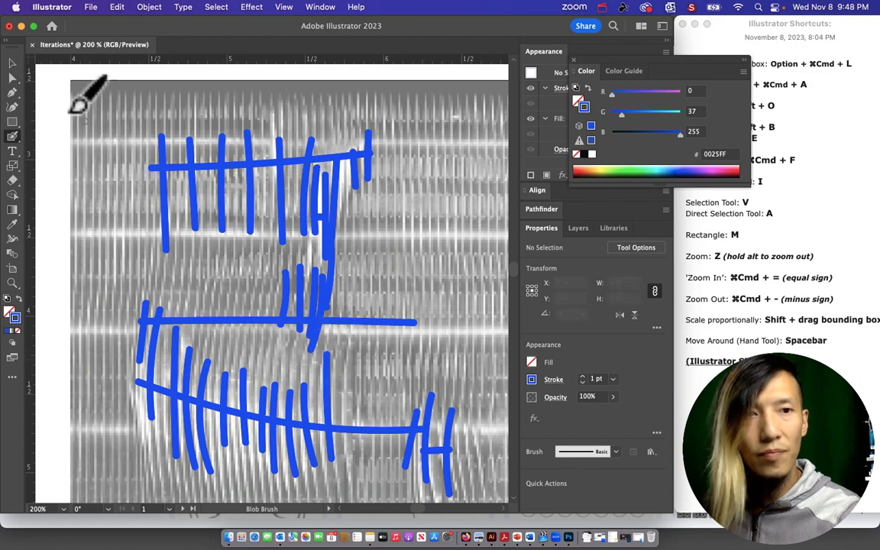
# Step: Try moving the fully joined blue drawing up and to the left as one shape, and undo the move
pyautogui.click(12, 63)
pyautogui.moveTo(391, 324)
pyautogui.mouseDown()
pyautogui.moveTo(238, 254)
pyautogui.moveTo(249, 261)
pyautogui.mouseUp()
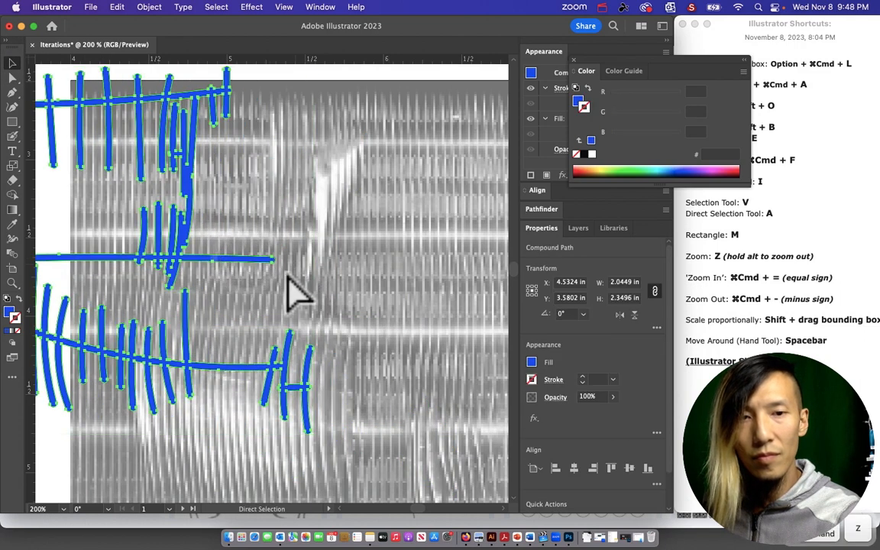
pyautogui.press('super+z')
# Step: Deselect the blue drawing and select the dark image to the right of the traced one
pyautogui.click(53, 232)
pyautogui.click(9, 281)
pyautogui.keyDown('alt'); pyautogui.click(263, 263); pyautogui.keyUp('alt')
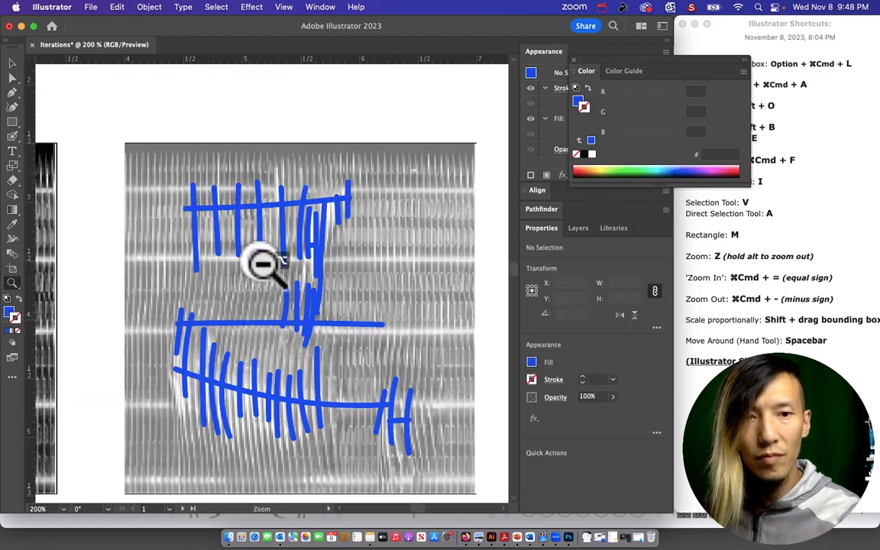
pyautogui.keyDown('alt'); pyautogui.click(263, 264); pyautogui.keyUp('alt')
pyautogui.keyDown('alt'); pyautogui.click(308, 324); pyautogui.keyUp('alt')
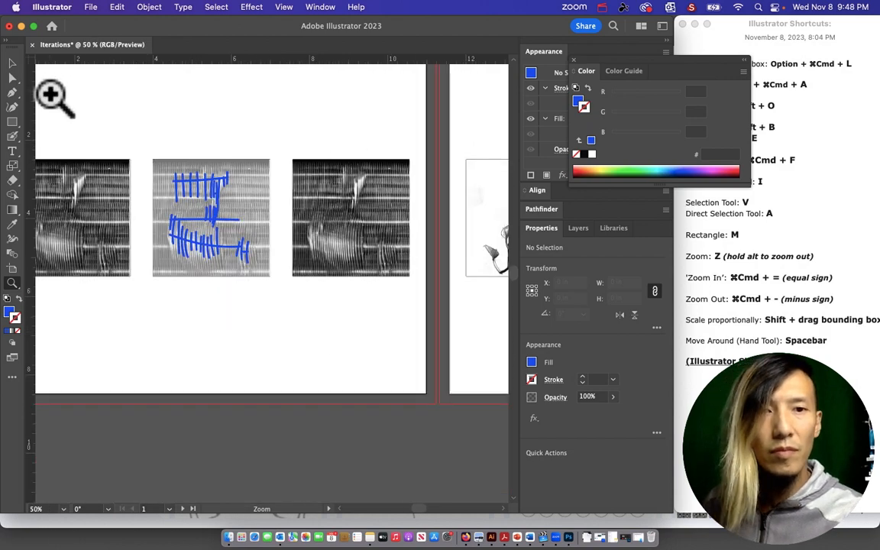
pyautogui.click(346, 205)
pyautogui.click(13, 77)
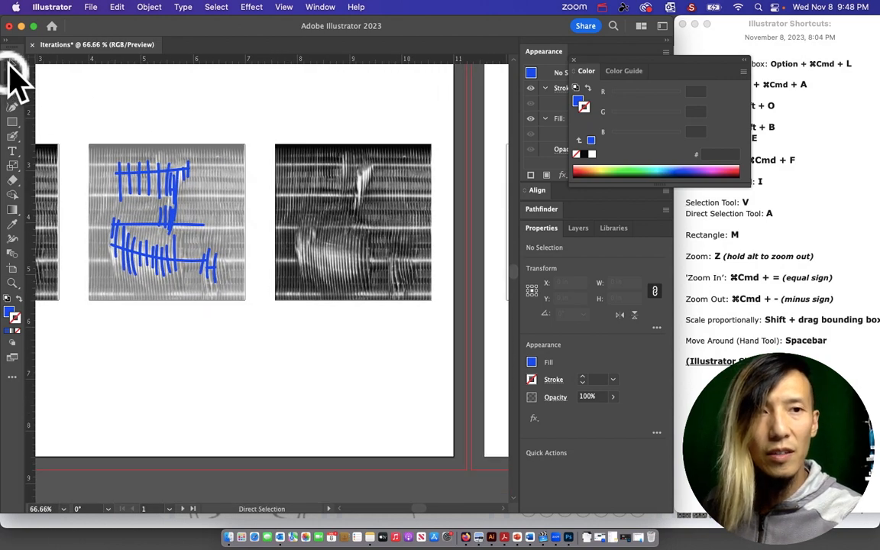
pyautogui.click(11, 62)
pyautogui.click(336, 191)
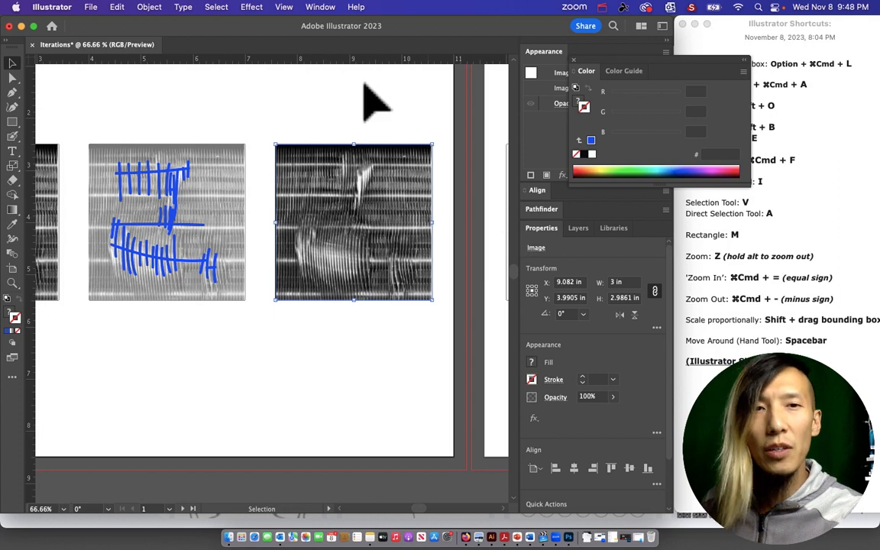
# Step: Show the Image Trace settings for the selected image and dock them beside the existing panels
pyautogui.click(320, 7)
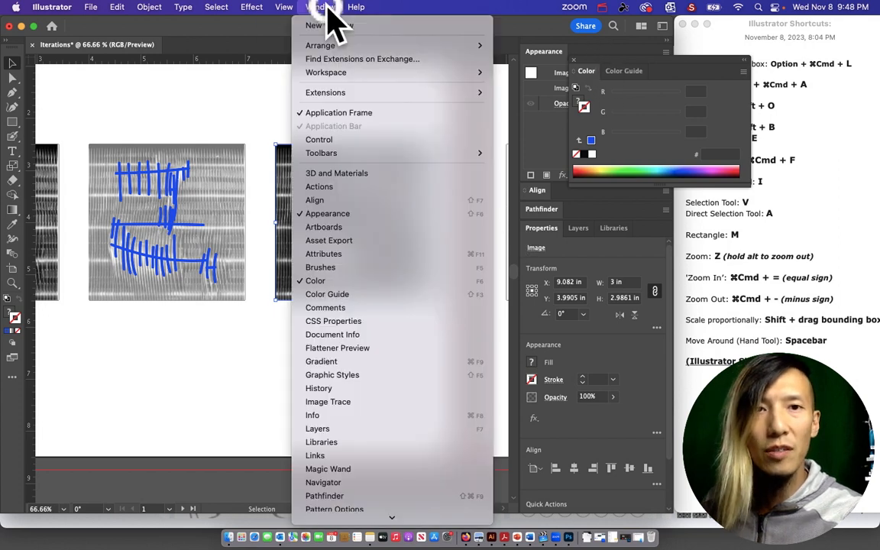
pyautogui.click(340, 401)
pyautogui.moveTo(345, 302)
pyautogui.mouseDown()
pyautogui.moveTo(334, 309)
pyautogui.moveTo(621, 101)
pyautogui.moveTo(558, 90)
pyautogui.moveTo(405, 225)
pyautogui.moveTo(200, 102)
pyautogui.moveTo(377, 44)
pyautogui.moveTo(501, 68)
pyautogui.moveTo(545, 48)
pyautogui.moveTo(500, 96)
pyautogui.mouseUp()
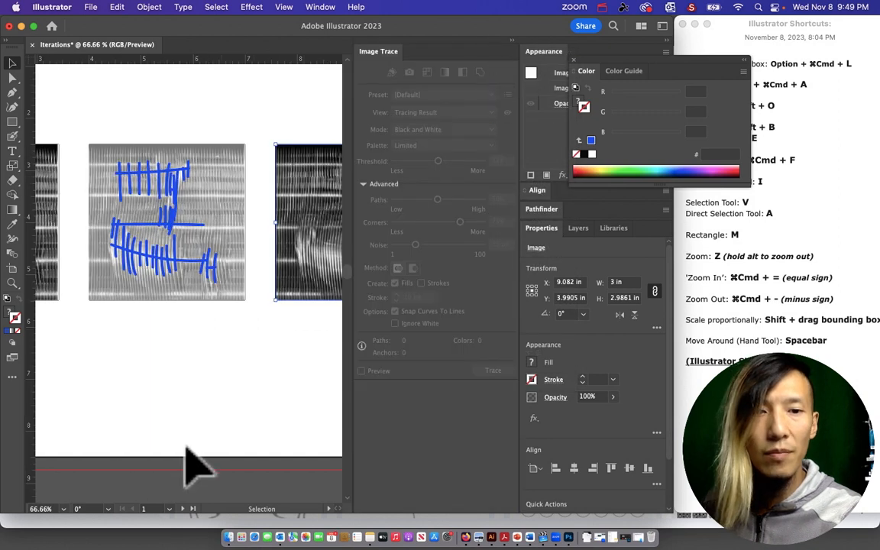
# Step: Select the dark striped image beside the blue line drawing and preview a black-and-white Image Trace of it
pyautogui.press('space')
pyautogui.moveTo(285, 314); pyautogui.dragTo(125, 318)
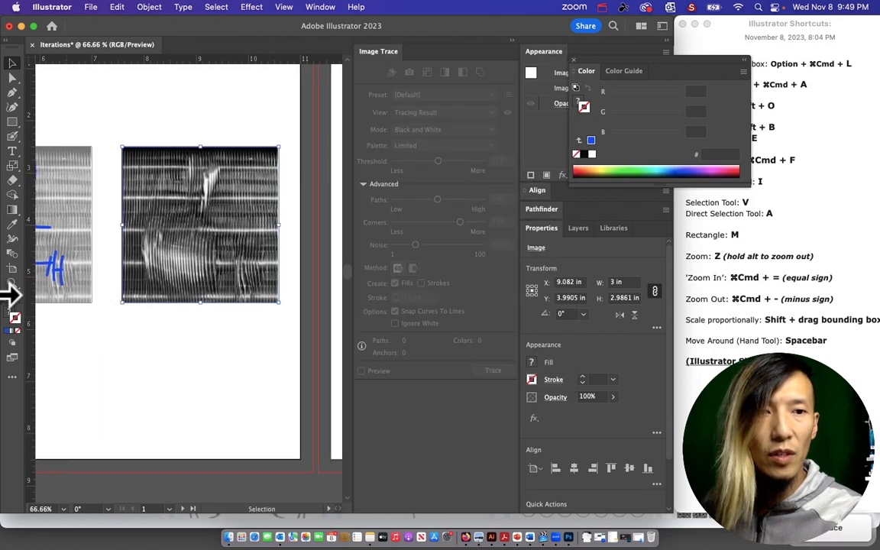
pyautogui.moveTo(192, 237); pyautogui.dragTo(289, 336)
pyautogui.press('space')
pyautogui.moveTo(221, 235)
pyautogui.mouseDown()
pyautogui.moveTo(193, 251)
pyautogui.moveTo(209, 246)
pyautogui.mouseUp()
pyautogui.click(12, 63)
pyautogui.click(137, 79)
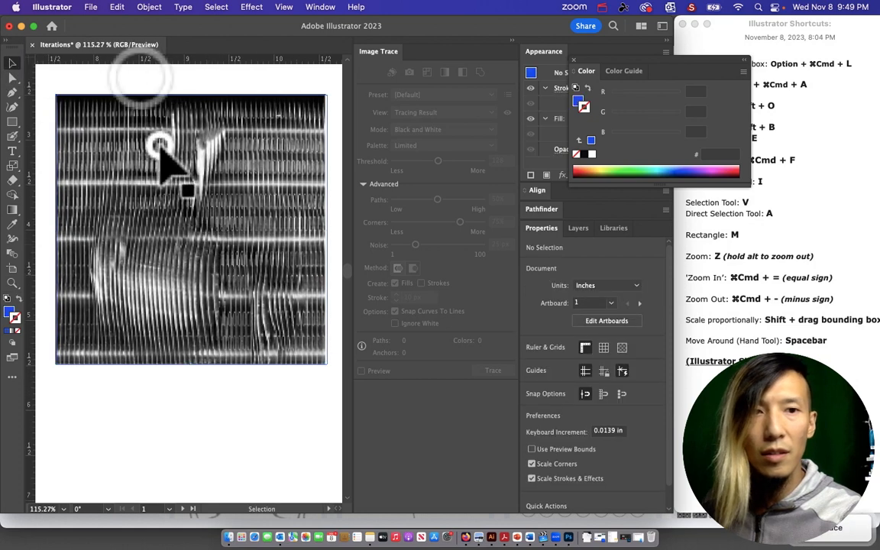
pyautogui.click(156, 147)
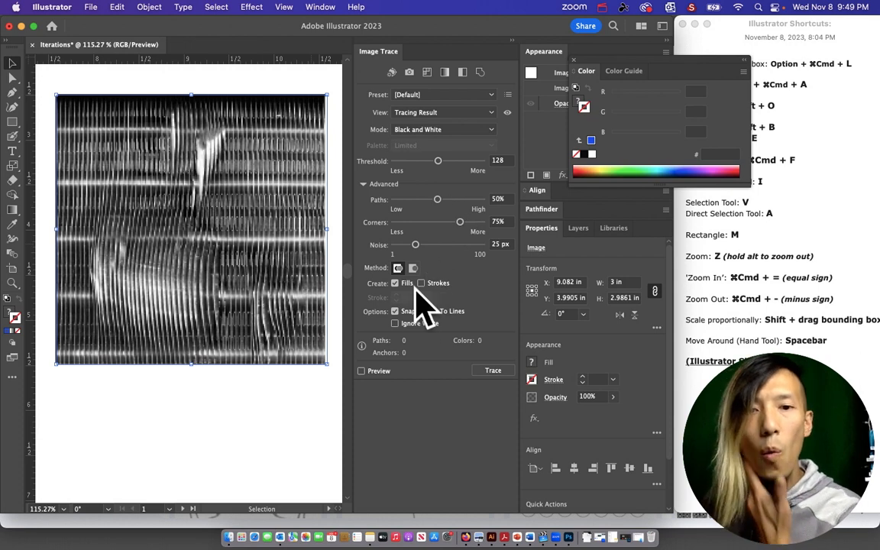
pyautogui.click(361, 371)
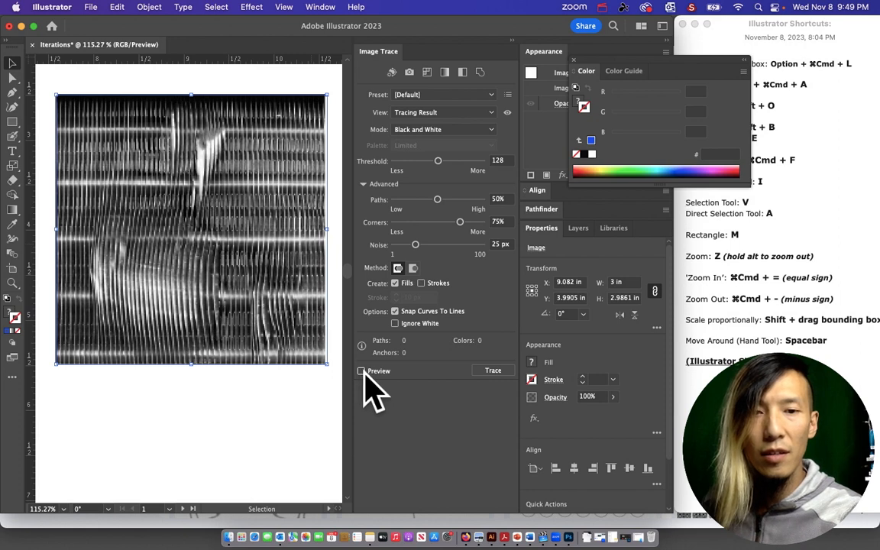
pyautogui.click(362, 372)
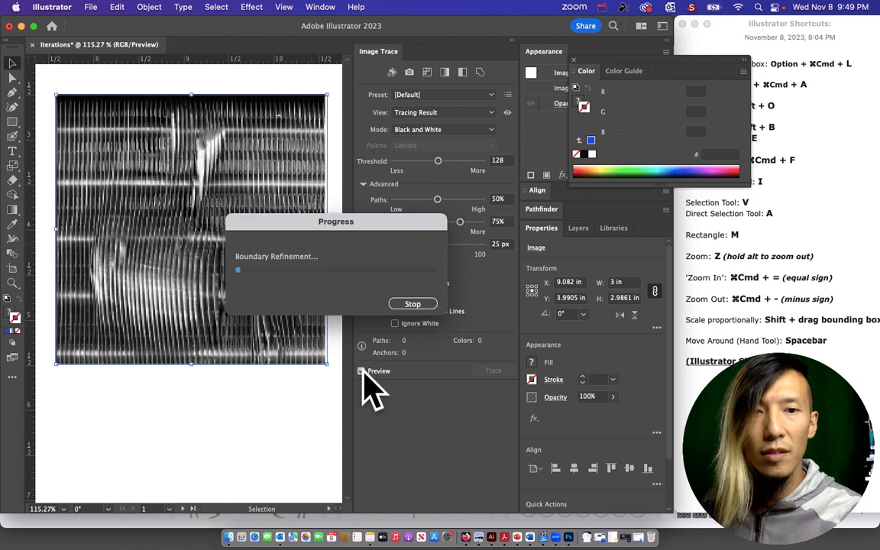
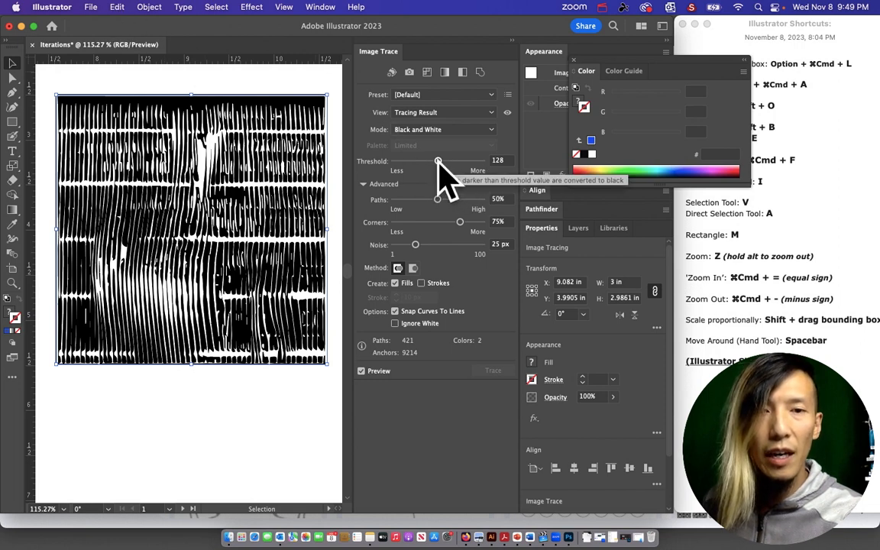
# Step: Set the tracing threshold to 184 and enable Ignore White
pyautogui.moveTo(438, 162); pyautogui.dragTo(423, 177)
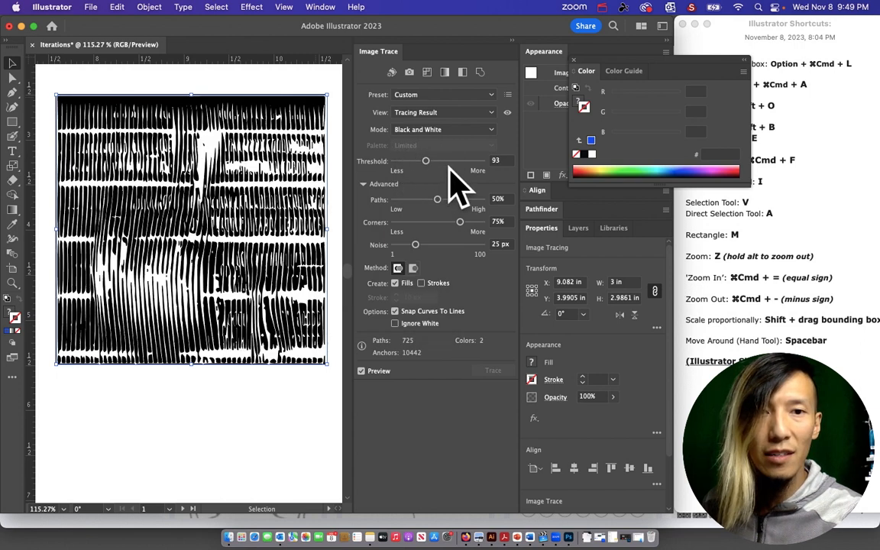
pyautogui.moveTo(426, 161); pyautogui.dragTo(407, 161)
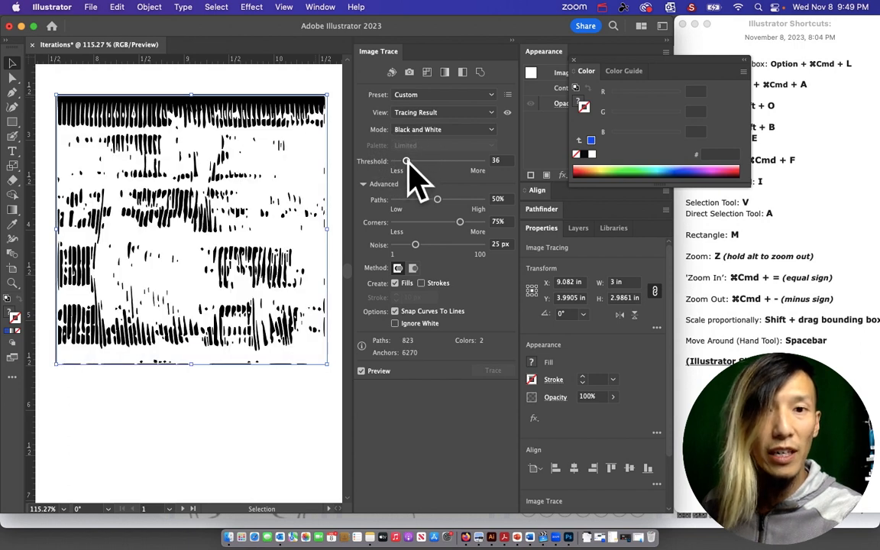
pyautogui.moveTo(408, 162); pyautogui.dragTo(462, 163)
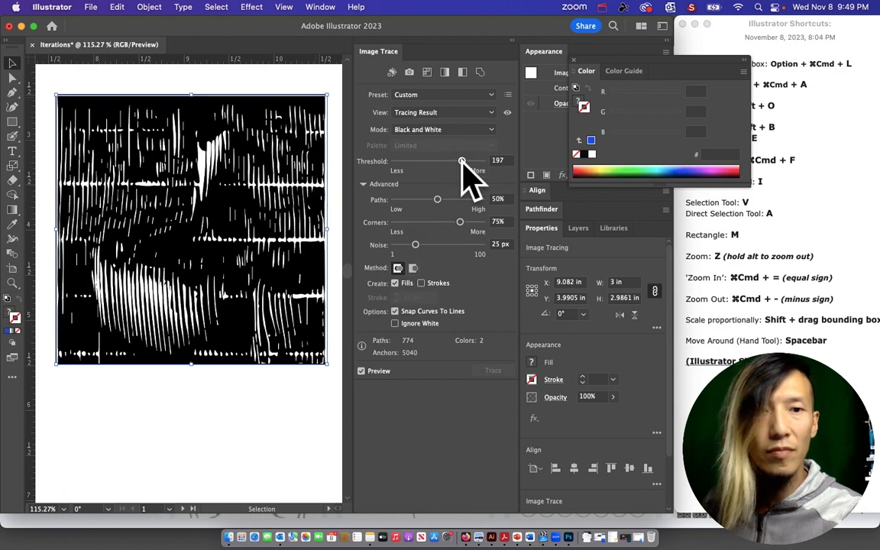
pyautogui.click(396, 324)
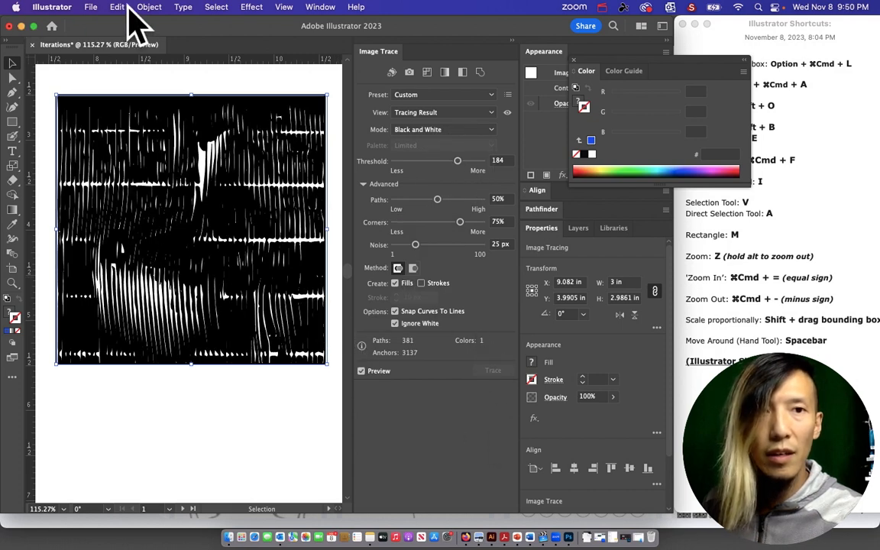
# Step: Expand the traced image into vector paths with Object and Fill included
pyautogui.click(153, 9)
pyautogui.click(166, 172)
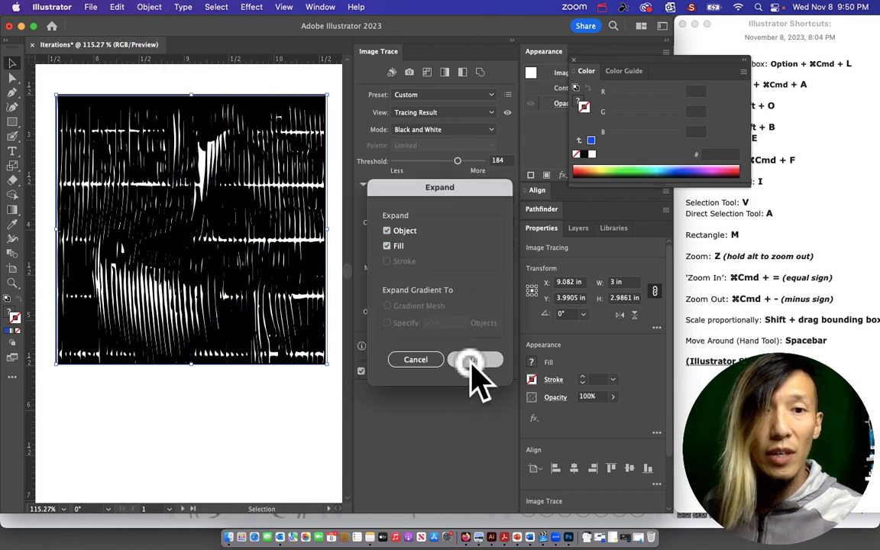
pyautogui.click(474, 361)
# Step: Try moving the expanded tracing off its place and undo the moves
pyautogui.moveTo(182, 164)
pyautogui.mouseDown()
pyautogui.moveTo(191, 279)
pyautogui.moveTo(183, 270)
pyautogui.mouseUp()
pyautogui.press('super+z')
pyautogui.click(192, 387)
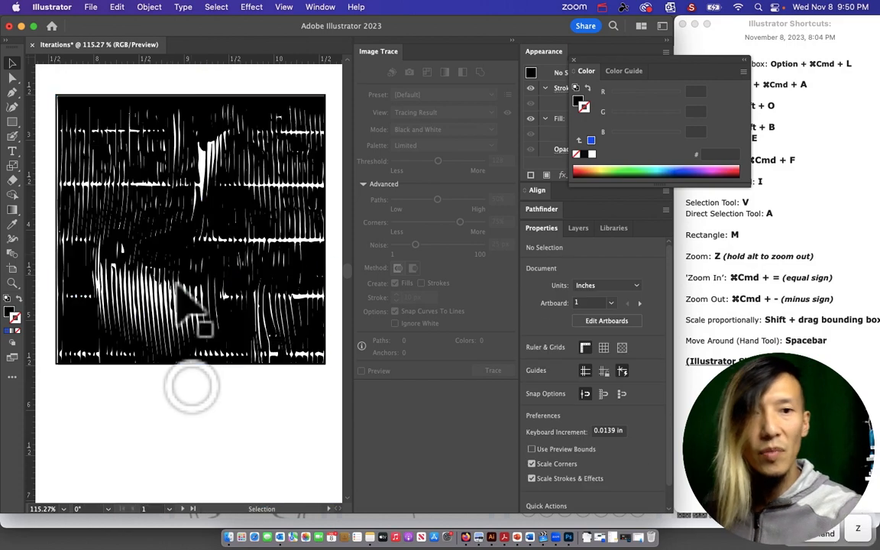
pyautogui.moveTo(139, 246); pyautogui.dragTo(266, 345)
pyautogui.press('super+z')
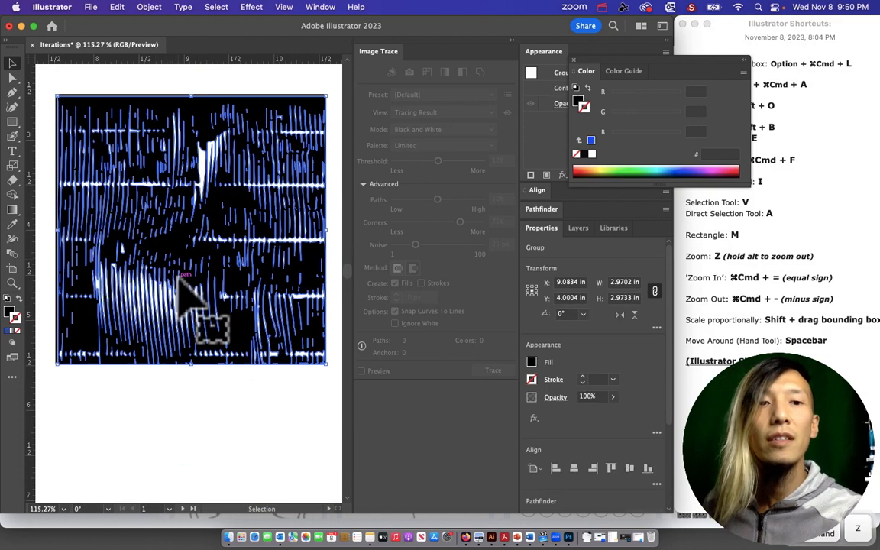
# Step: Show the Swatches panel and add the expanded tracing to it as a pattern swatch
pyautogui.click(575, 61)
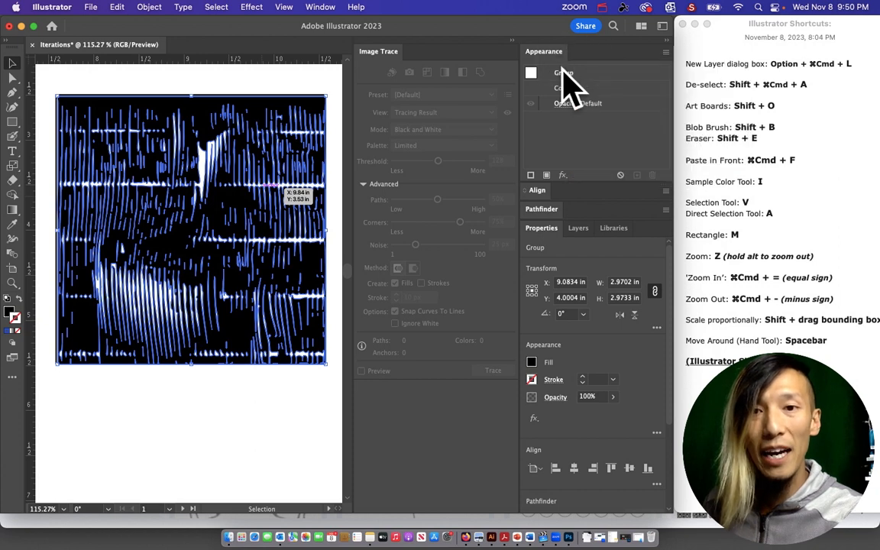
pyautogui.click(315, 10)
pyautogui.moveTo(344, 519)
pyautogui.click(350, 425)
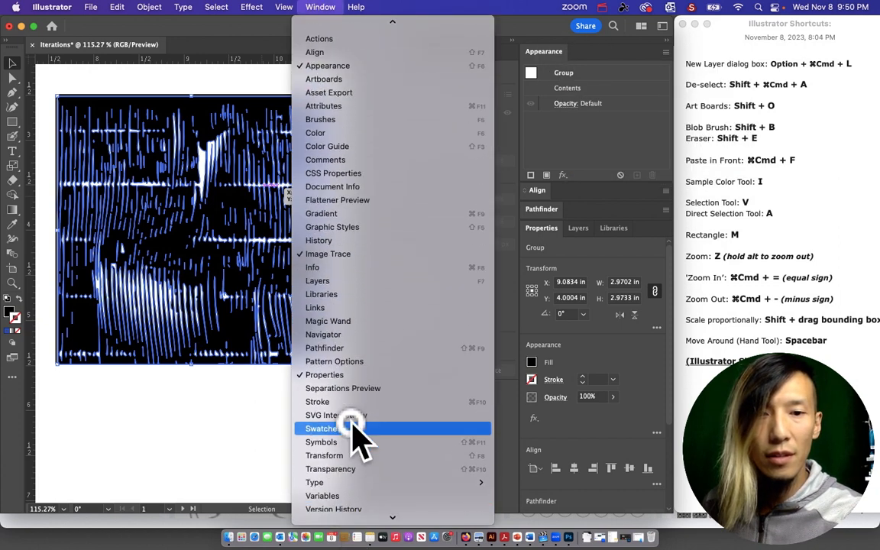
pyautogui.click(350, 429)
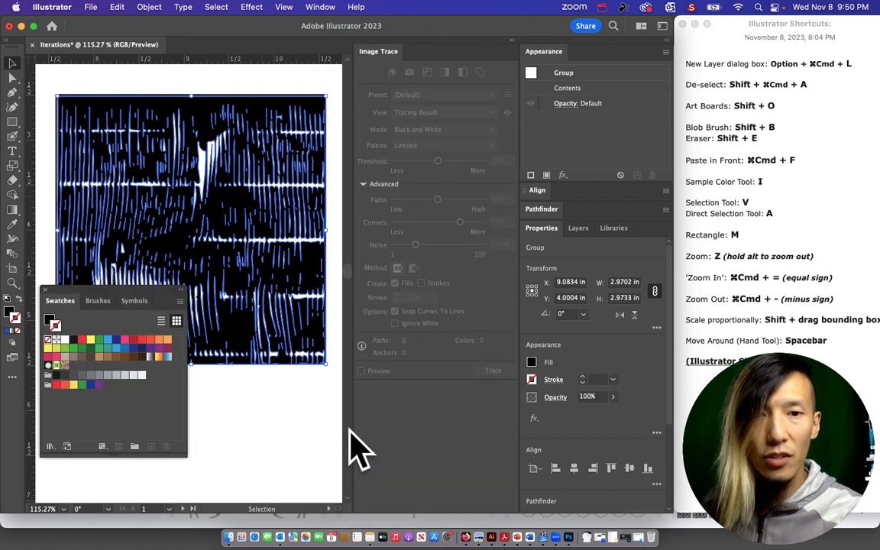
pyautogui.moveTo(152, 292)
pyautogui.mouseDown()
pyautogui.moveTo(492, 152)
pyautogui.moveTo(485, 142)
pyautogui.mouseUp()
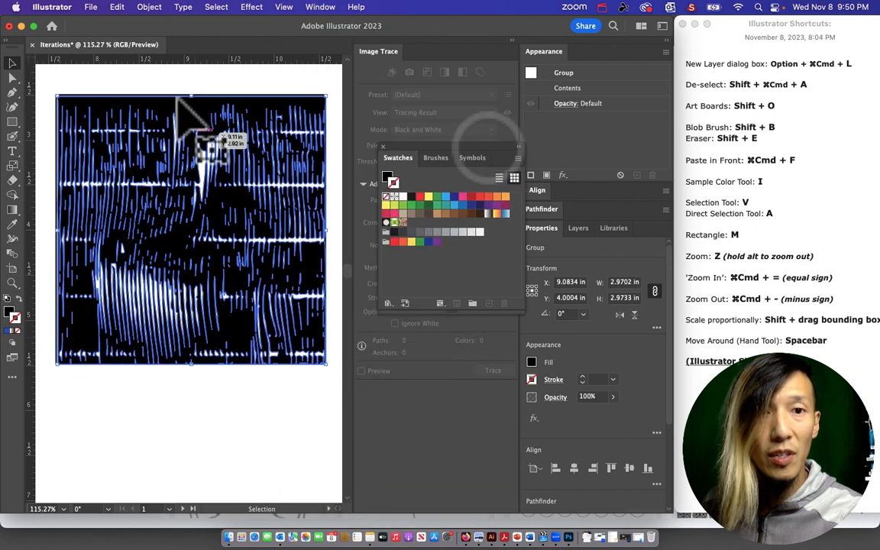
pyautogui.moveTo(191, 103)
pyautogui.mouseDown()
pyautogui.moveTo(442, 202)
pyautogui.moveTo(392, 220)
pyautogui.moveTo(407, 216)
pyautogui.moveTo(416, 233)
pyautogui.mouseUp()
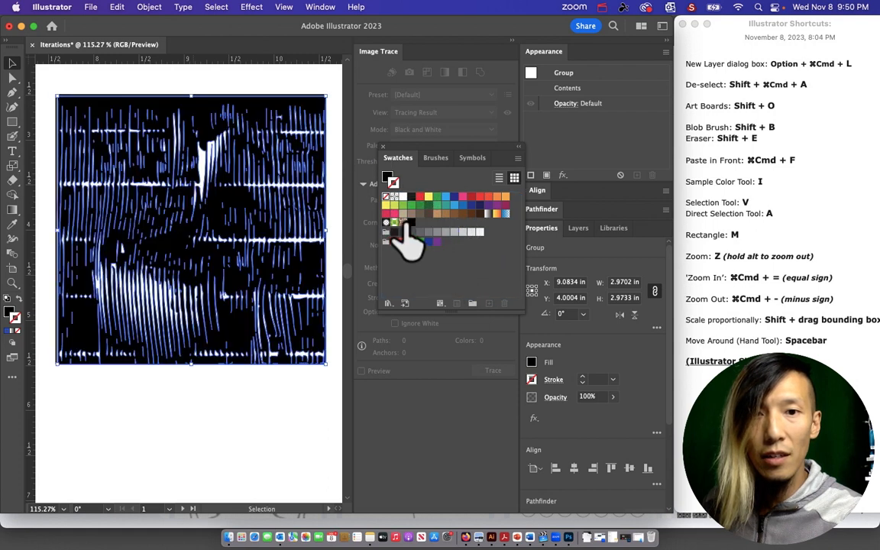
pyautogui.click(176, 397)
# Step: Duplicate the blue line drawing and place the copy directly below the grey image, lined up with the original
pyautogui.moveTo(178, 397); pyautogui.dragTo(307, 406)
pyautogui.moveTo(101, 350)
pyautogui.mouseDown()
pyautogui.moveTo(160, 360)
pyautogui.moveTo(283, 356)
pyautogui.mouseUp()
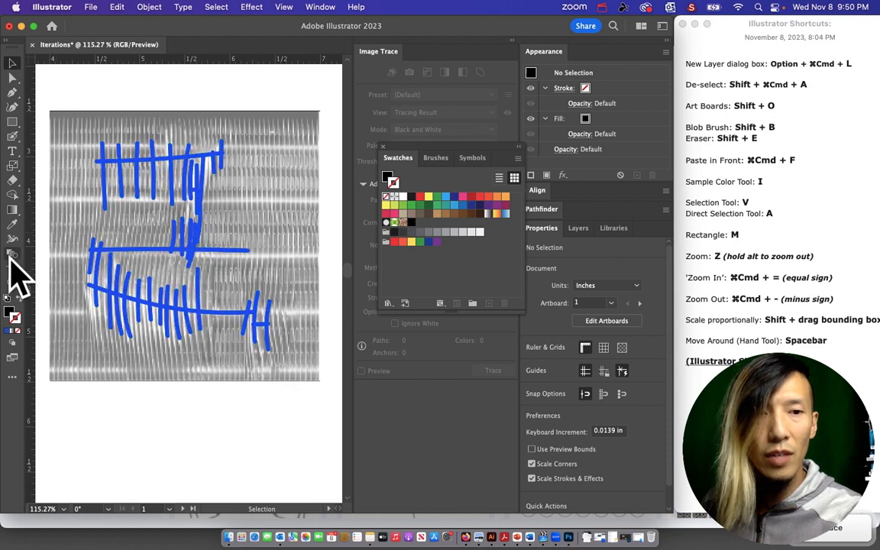
pyautogui.click(12, 283)
pyautogui.keyDown('alt'); pyautogui.click(234, 275); pyautogui.keyUp('alt')
pyautogui.keyDown('alt'); pyautogui.click(195, 269); pyautogui.keyUp('alt')
pyautogui.keyDown('alt'); pyautogui.click(164, 290); pyautogui.keyUp('alt')
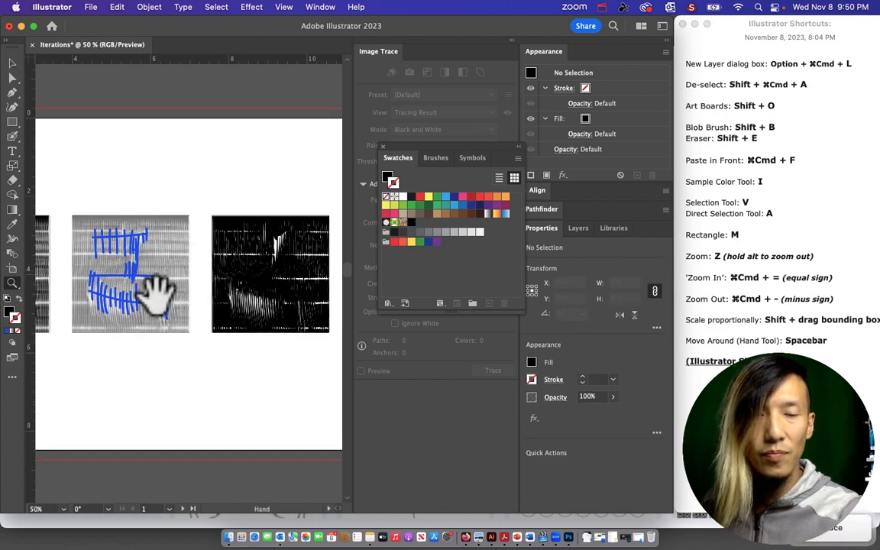
pyautogui.moveTo(153, 295); pyautogui.dragTo(233, 218)
pyautogui.click(12, 62)
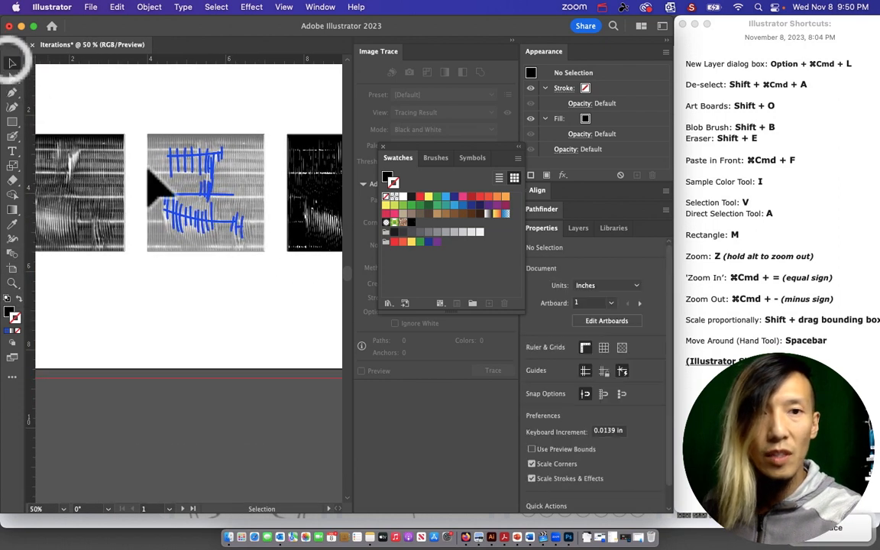
pyautogui.click(210, 191)
pyautogui.press('super+c')
pyautogui.press('super+v')
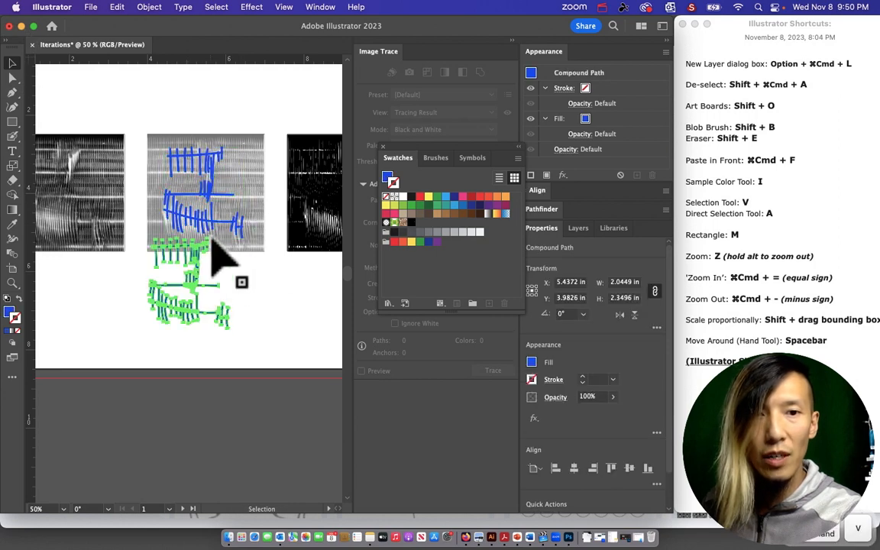
pyautogui.moveTo(196, 281); pyautogui.dragTo(199, 306)
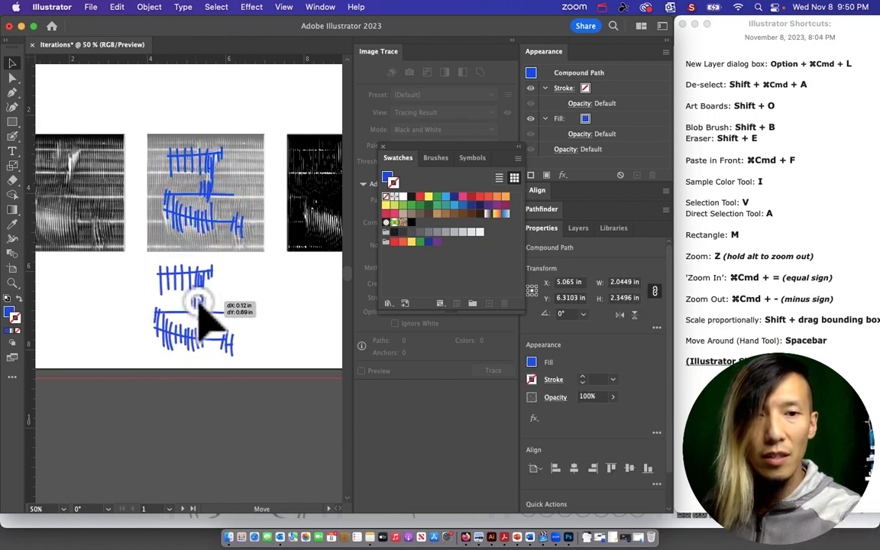
pyautogui.moveTo(205, 316); pyautogui.dragTo(216, 317)
pyautogui.click(256, 287)
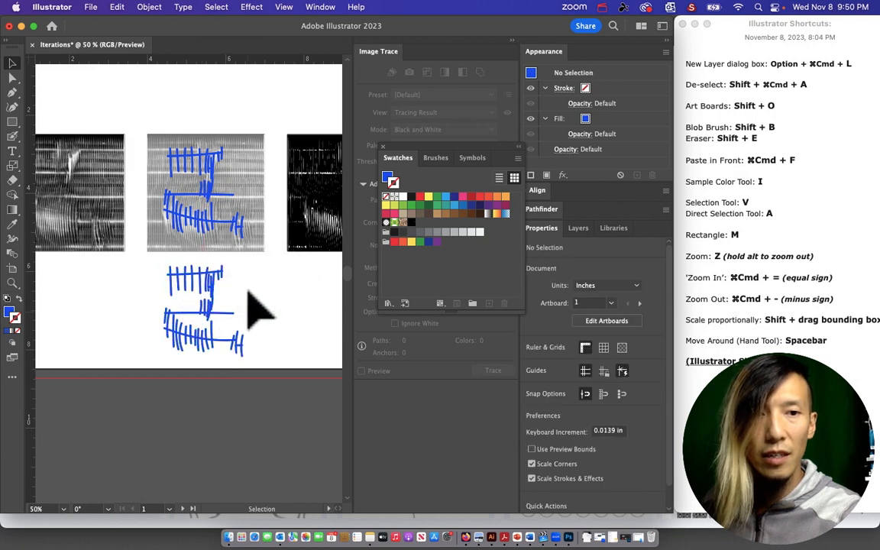
# Step: Draw a blue circle about 2.23 in wide with the Ellipse tool and center it over the copied line drawing
pyautogui.click(12, 121)
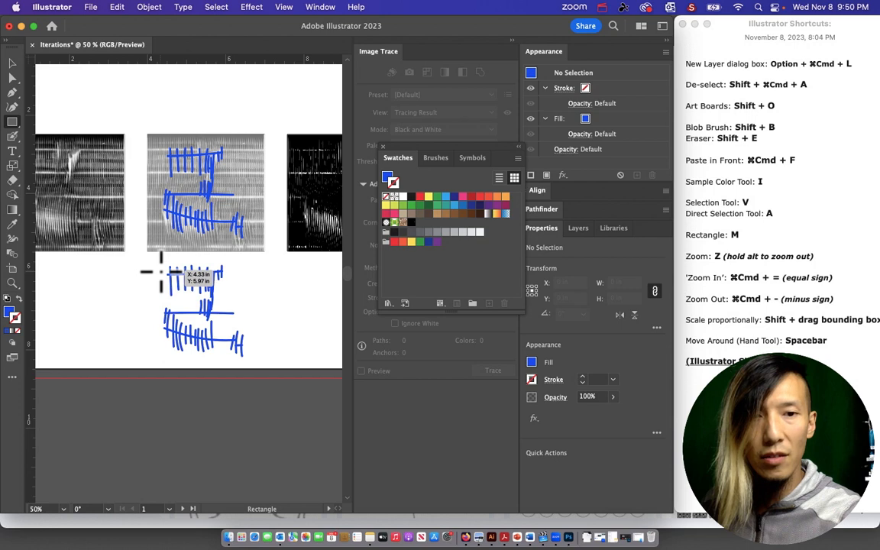
pyautogui.moveTo(10, 123); pyautogui.dragTo(59, 136)
pyautogui.moveTo(208, 319)
pyautogui.mouseDown()
pyautogui.moveTo(258, 345)
pyautogui.moveTo(240, 315)
pyautogui.mouseUp()
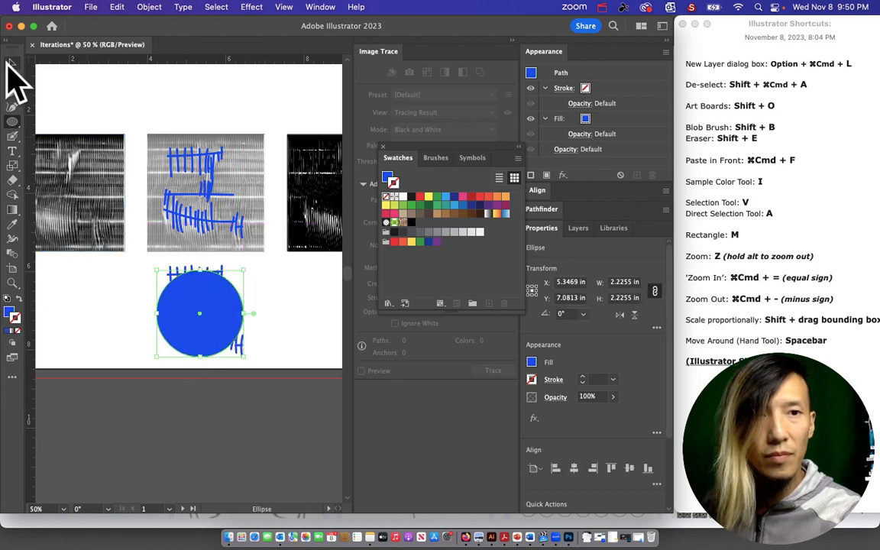
pyautogui.click(12, 63)
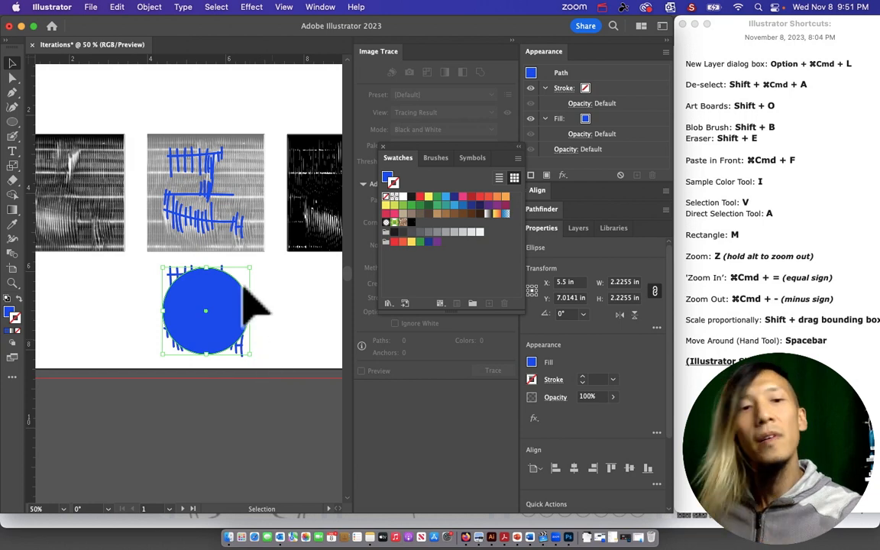
pyautogui.click(274, 295)
# Step: Shift the copied line drawing slightly within the circle area and change its fill to white, FFFFFF
pyautogui.click(170, 270)
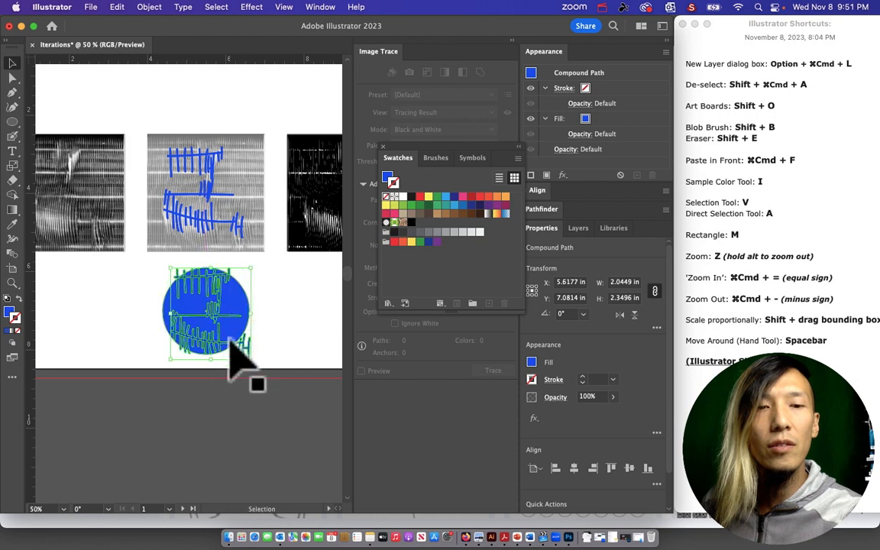
pyautogui.click(278, 294)
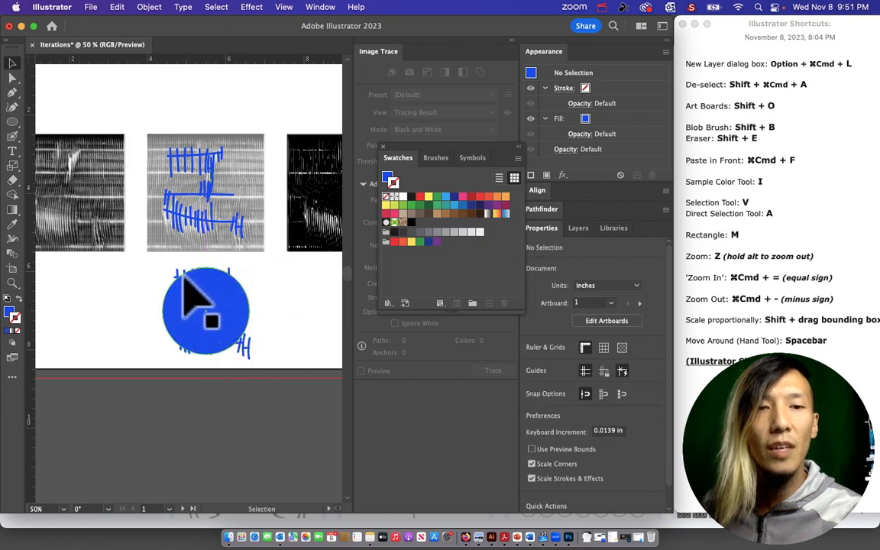
pyautogui.doubleClick(10, 313)
pyautogui.moveTo(83, 286); pyautogui.dragTo(59, 181)
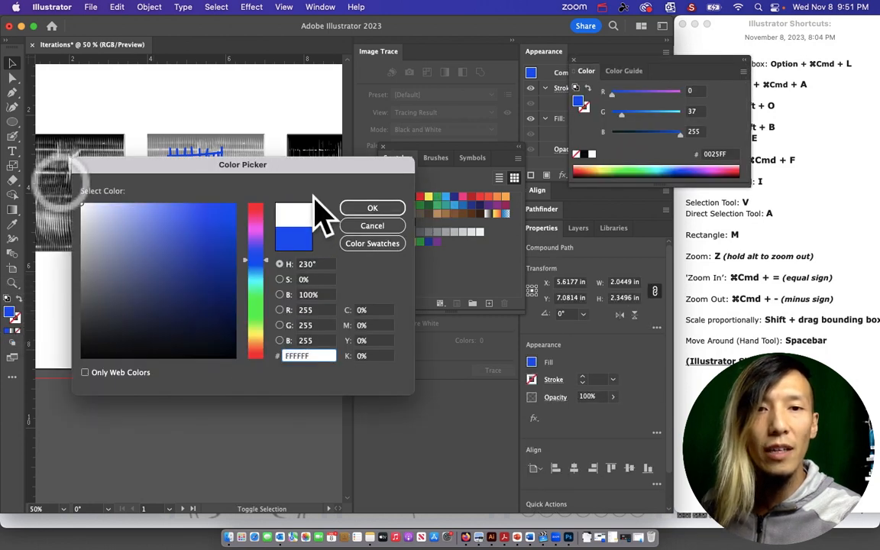
pyautogui.click(359, 207)
pyautogui.click(263, 297)
# Step: Bring the white line drawing to the front and position it over the blue circle
pyautogui.click(221, 286)
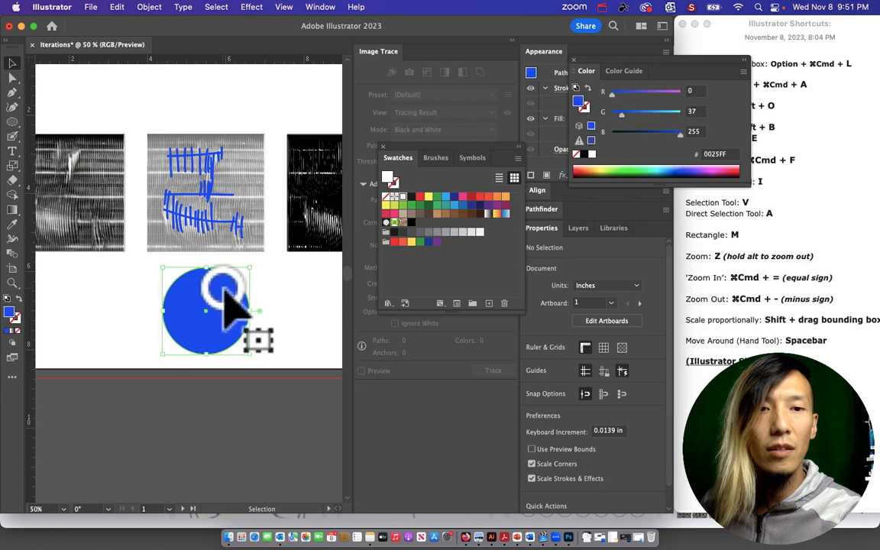
pyautogui.click(289, 308)
pyautogui.click(179, 272)
pyautogui.rightClick(178, 272)
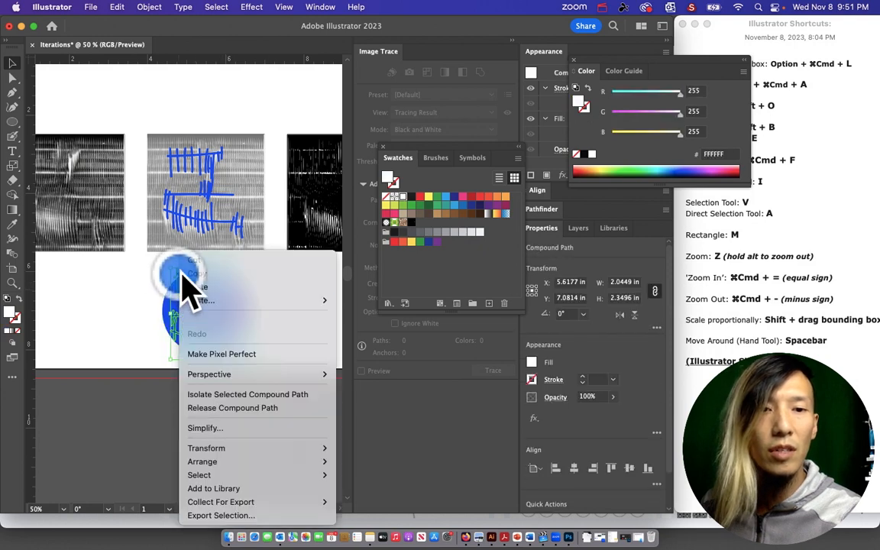
pyautogui.moveTo(263, 461)
pyautogui.click(360, 457)
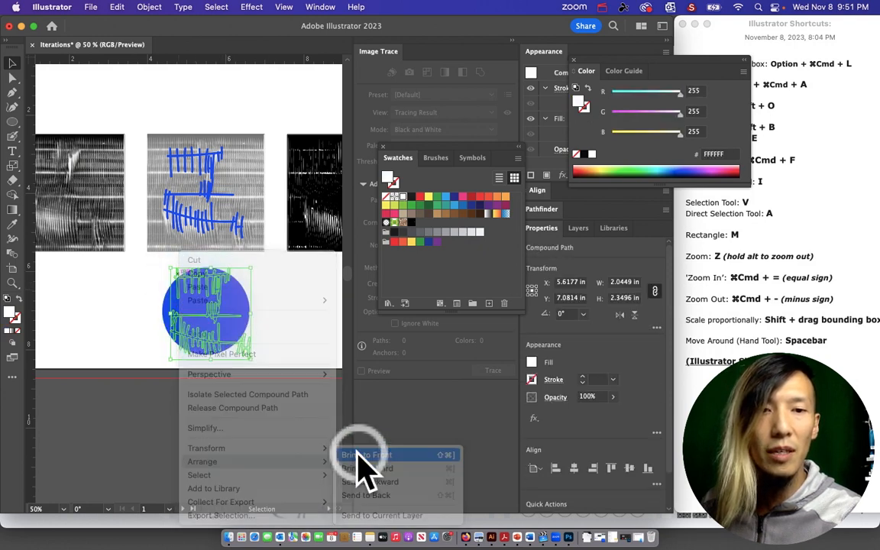
pyautogui.click(275, 315)
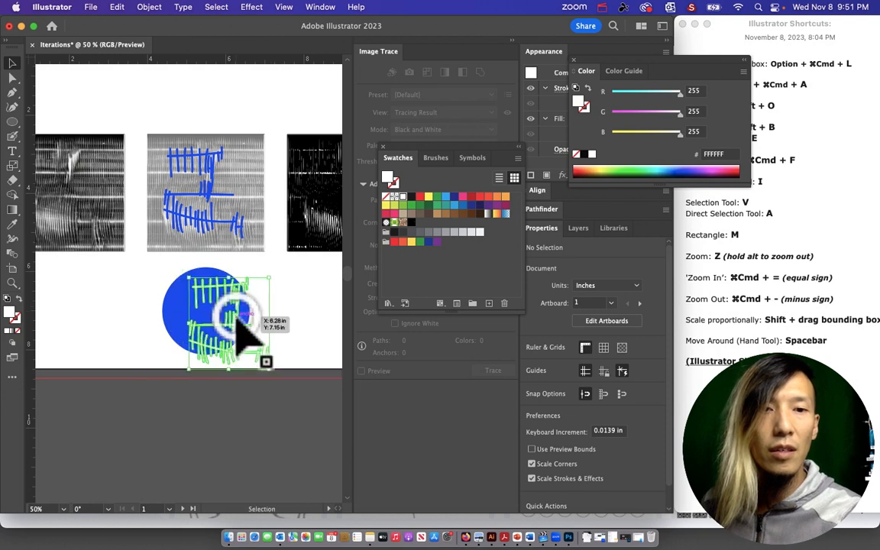
pyautogui.moveTo(236, 315); pyautogui.dragTo(221, 303)
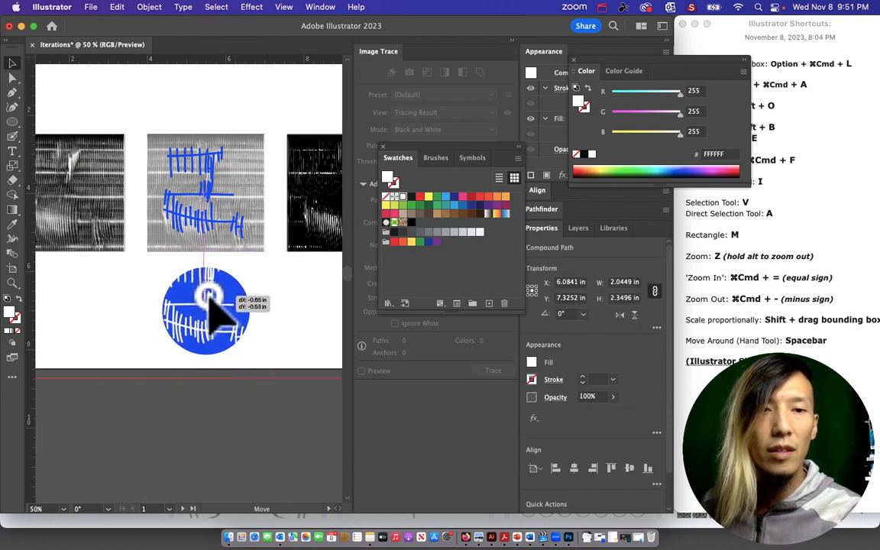
# Step: Try making a clipping mask from the white line drawing and the blue circle, and undo it
pyautogui.click(315, 310)
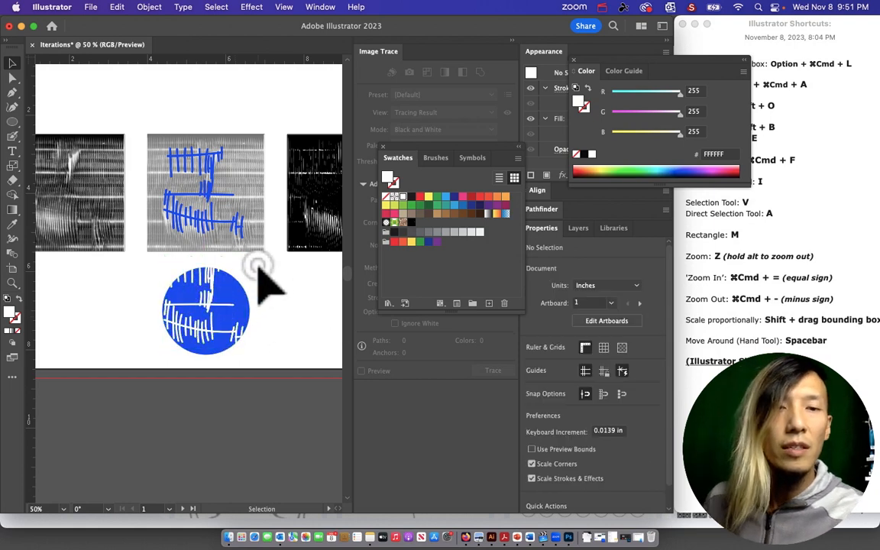
pyautogui.moveTo(141, 353); pyautogui.dragTo(235, 305)
pyautogui.rightClick(234, 294)
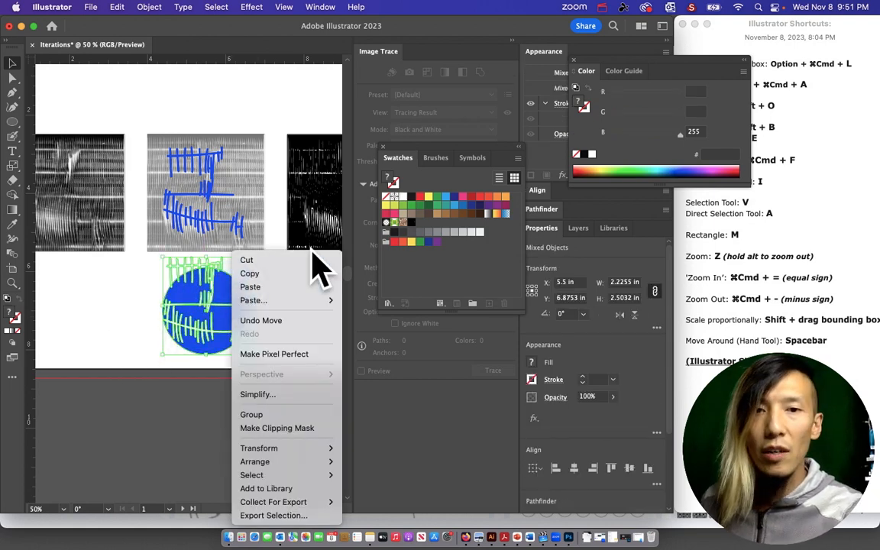
pyautogui.click(284, 428)
pyautogui.click(275, 304)
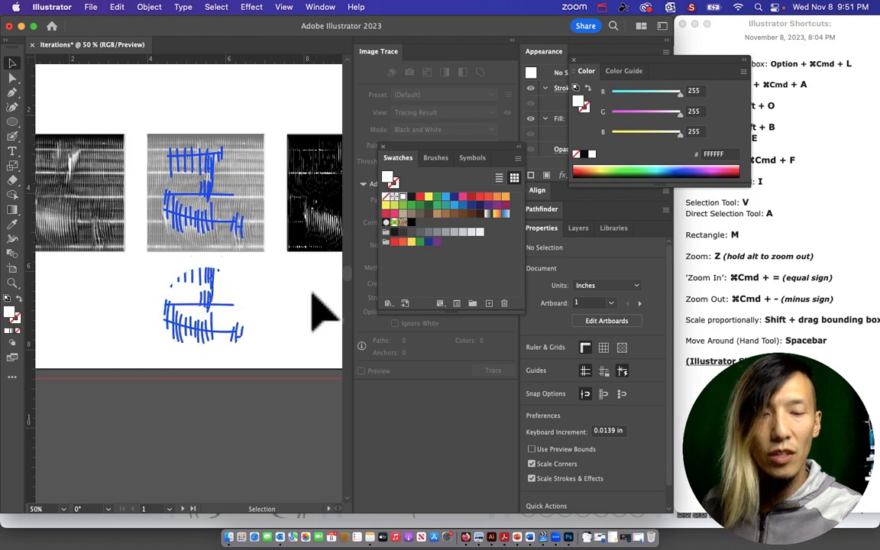
pyautogui.press('super+z')
pyautogui.press('super+z')
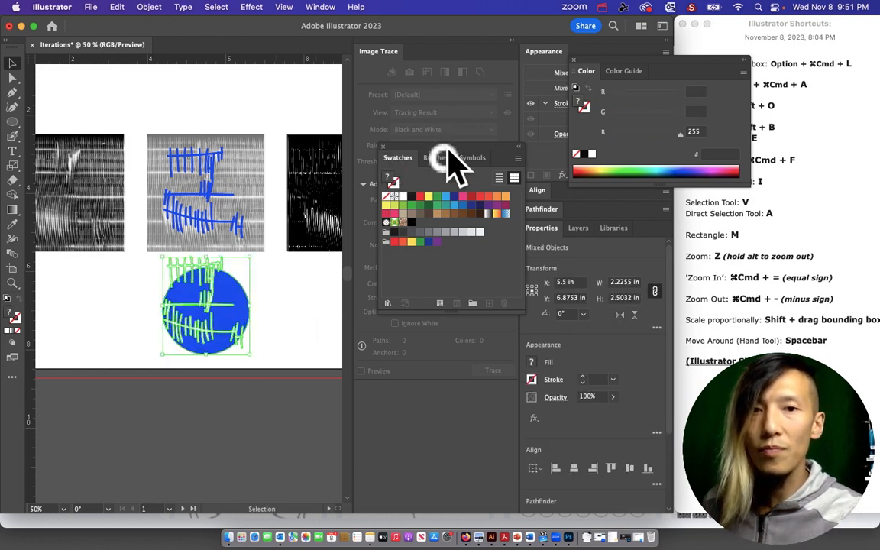
# Step: Close the Image Trace and Color panels, move the Swatches panel aside and expand the Pathfinder options
pyautogui.moveTo(447, 153); pyautogui.dragTo(359, 305)
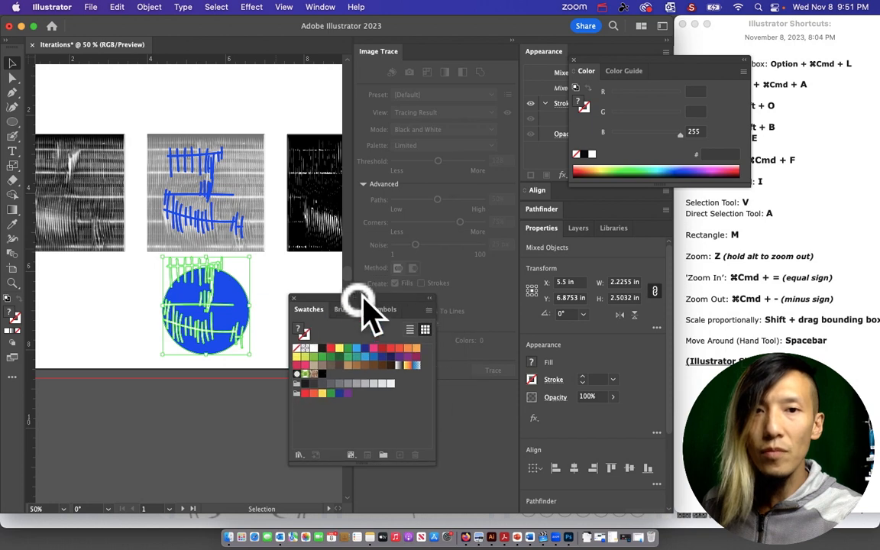
pyautogui.click(512, 45)
pyautogui.rightClick(493, 60)
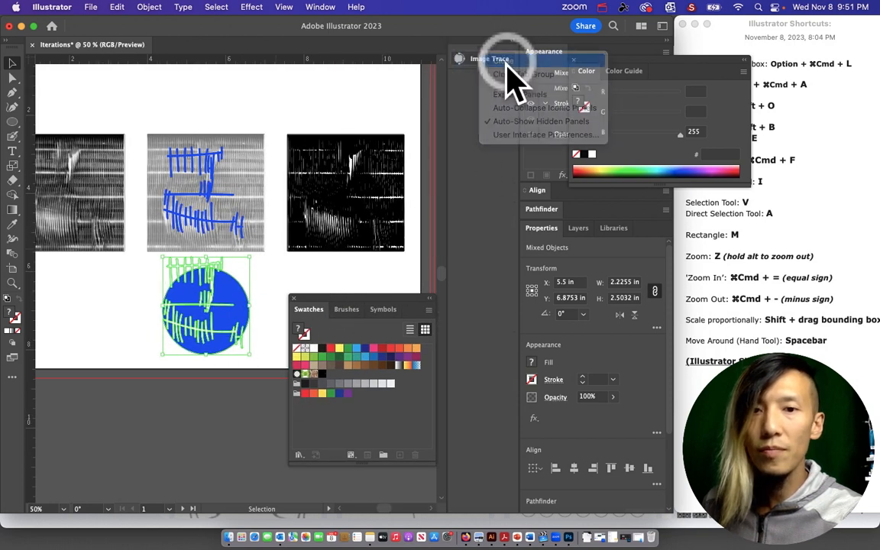
pyautogui.click(512, 75)
pyautogui.click(546, 210)
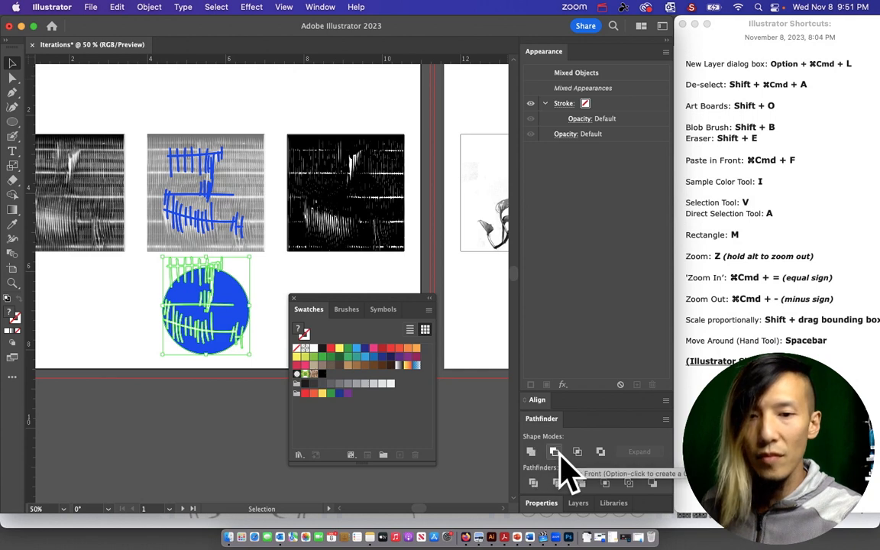
# Step: Try Exclude on the two shapes, undo it, and subtract the white line drawing from the blue circle with Minus Front
pyautogui.click(601, 453)
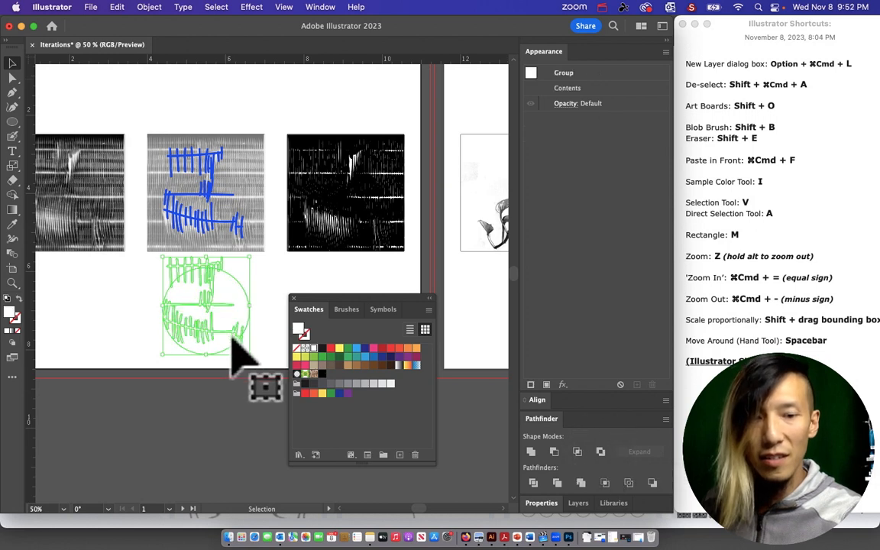
pyautogui.press('super+z')
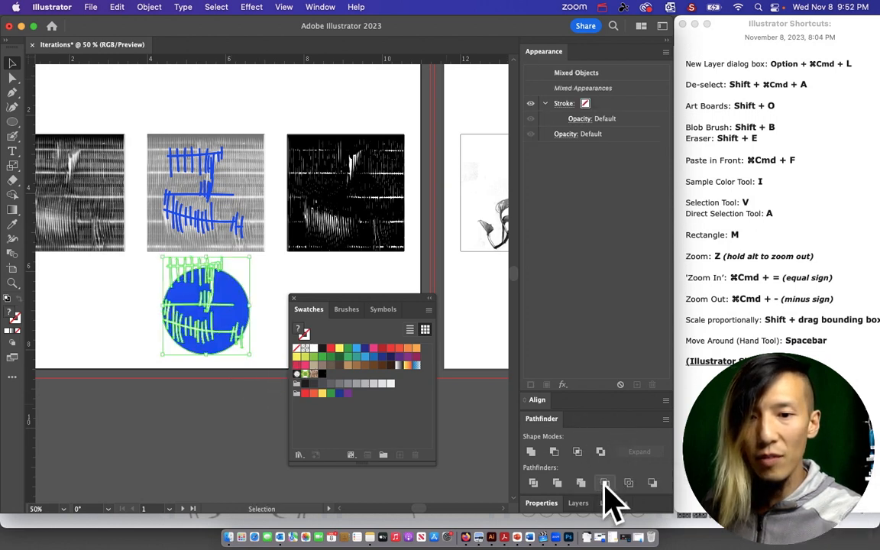
pyautogui.click(558, 453)
# Step: Try pulling the right and left pieces of the cut circle away with Direct Selection, undoing each move
pyautogui.click(13, 78)
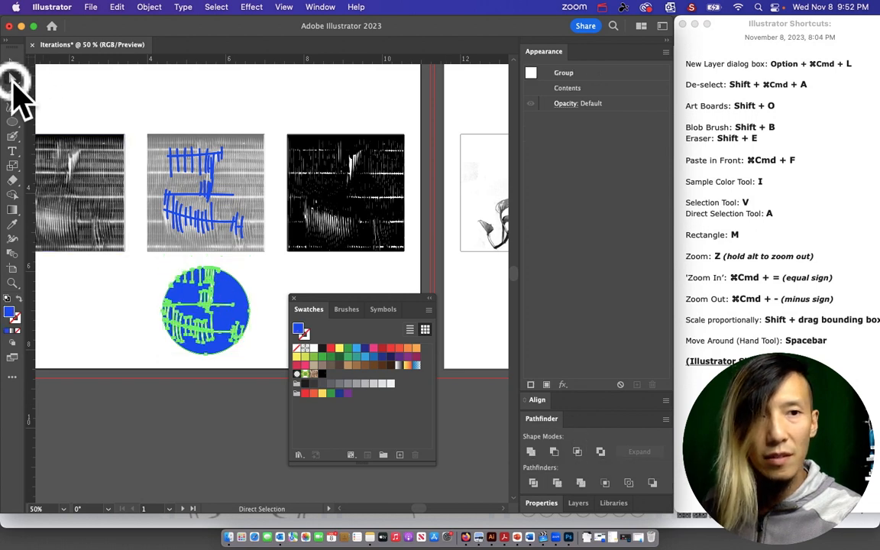
pyautogui.click(104, 286)
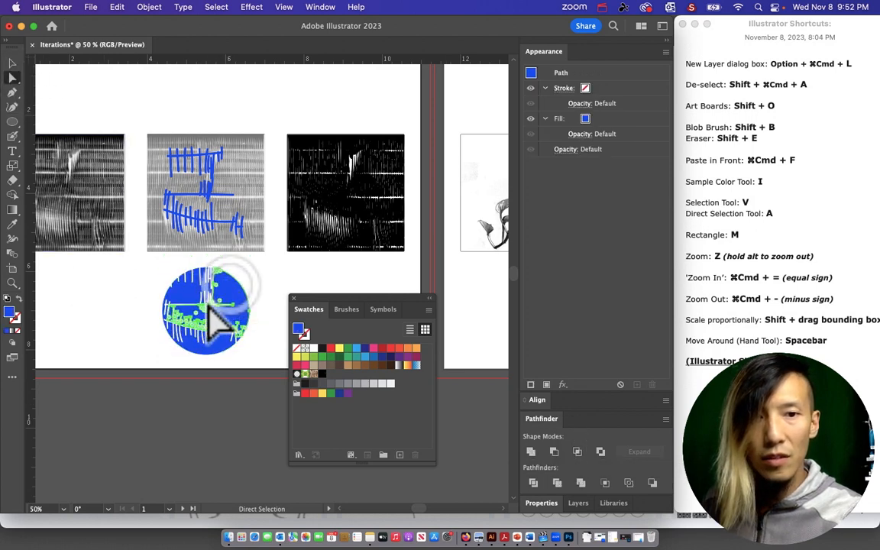
pyautogui.moveTo(226, 295); pyautogui.dragTo(302, 277)
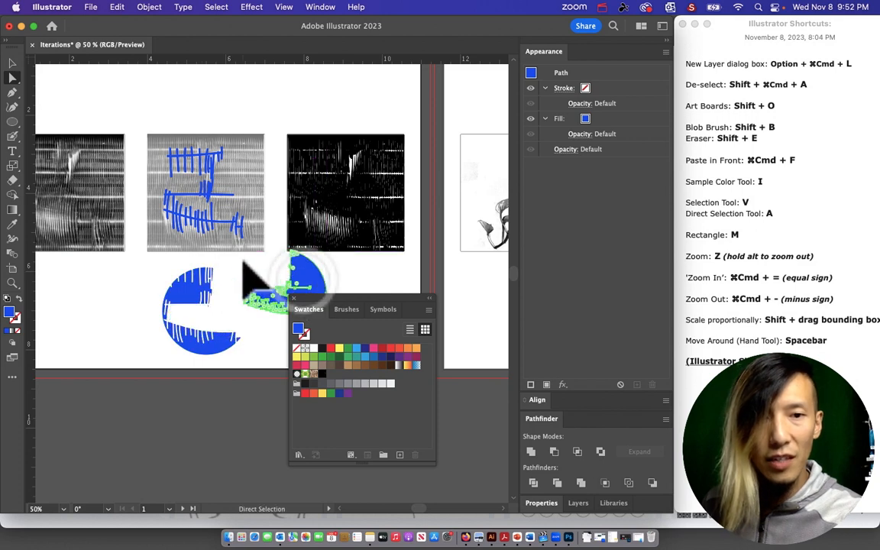
pyautogui.press('super+z')
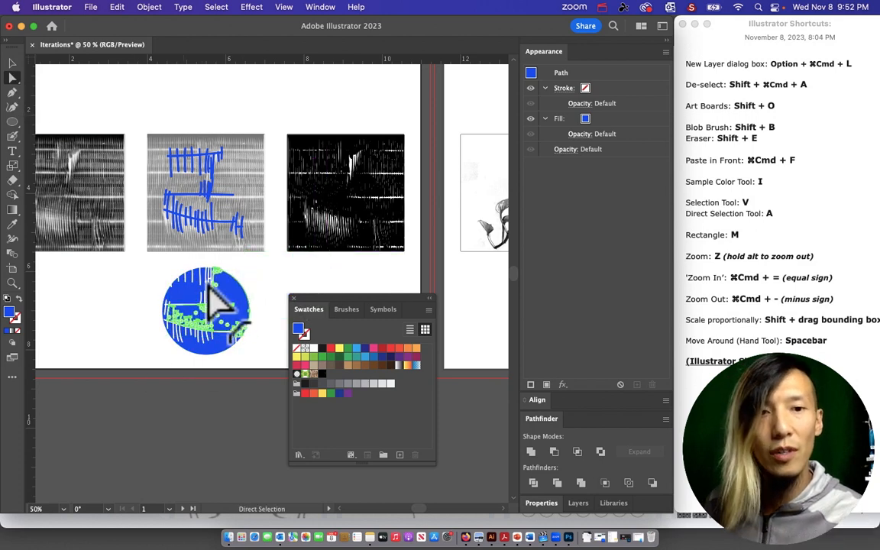
pyautogui.moveTo(182, 292); pyautogui.dragTo(89, 261)
pyautogui.press('super+z')
pyautogui.press('a')
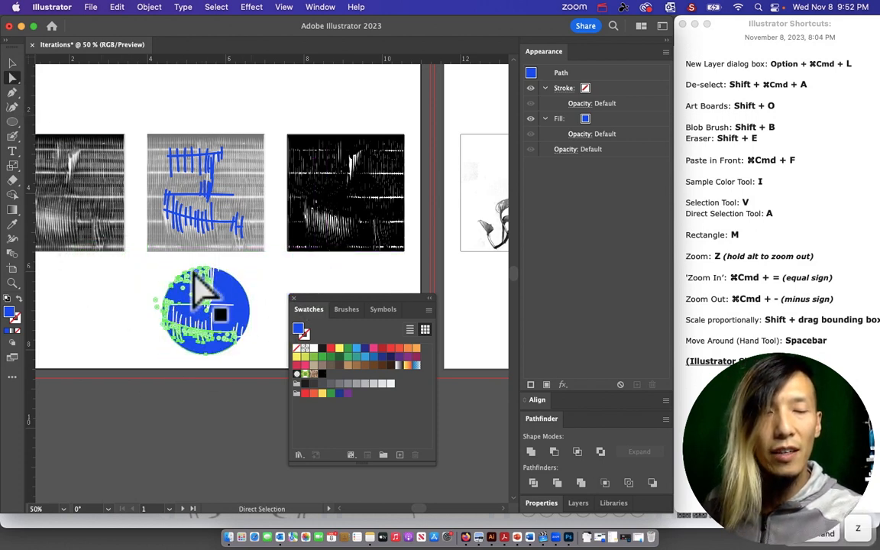
# Step: Change the fill of the circle's large blue pieces to black, 000000
pyautogui.doubleClick(10, 310)
pyautogui.moveTo(136, 228); pyautogui.dragTo(44, 386)
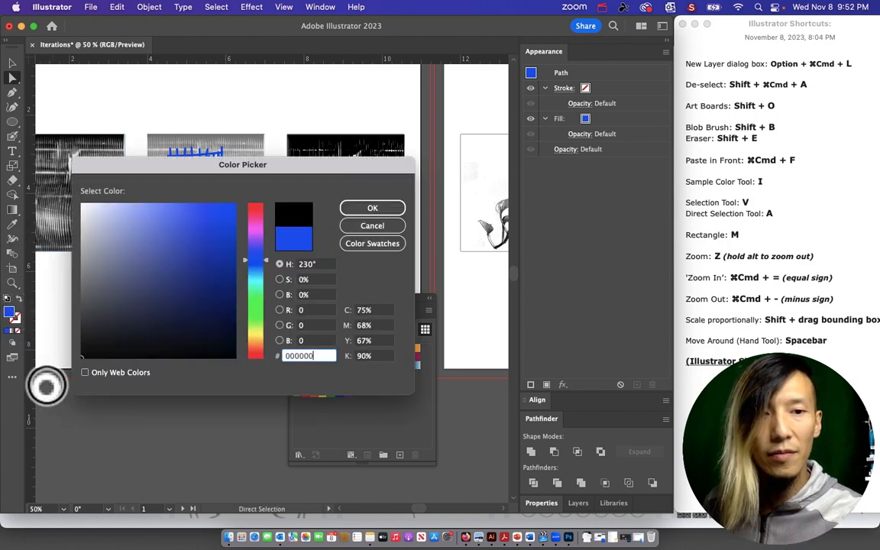
pyautogui.click(348, 210)
pyautogui.click(275, 270)
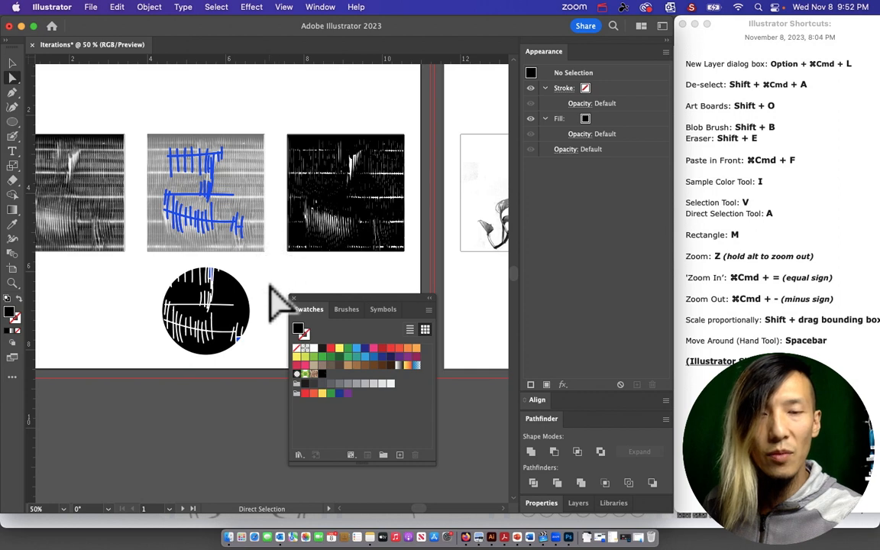
# Step: Fill the right-hand piece of the circle with the traced black-and-white pattern swatch
pyautogui.click(232, 287)
pyautogui.click(272, 268)
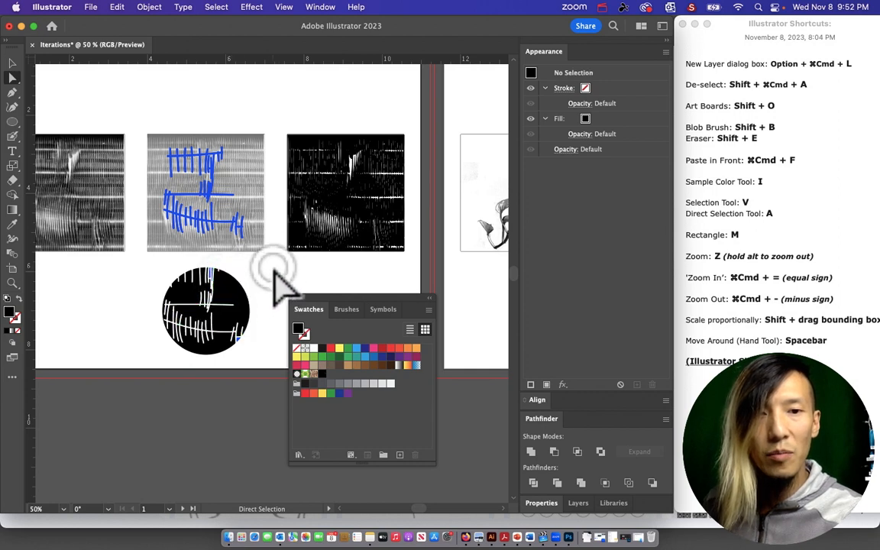
pyautogui.click(235, 288)
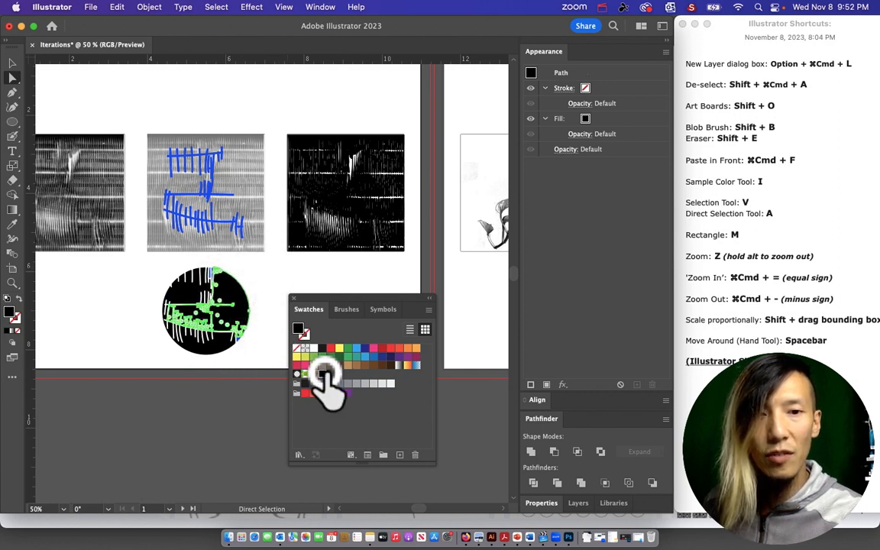
pyautogui.click(260, 281)
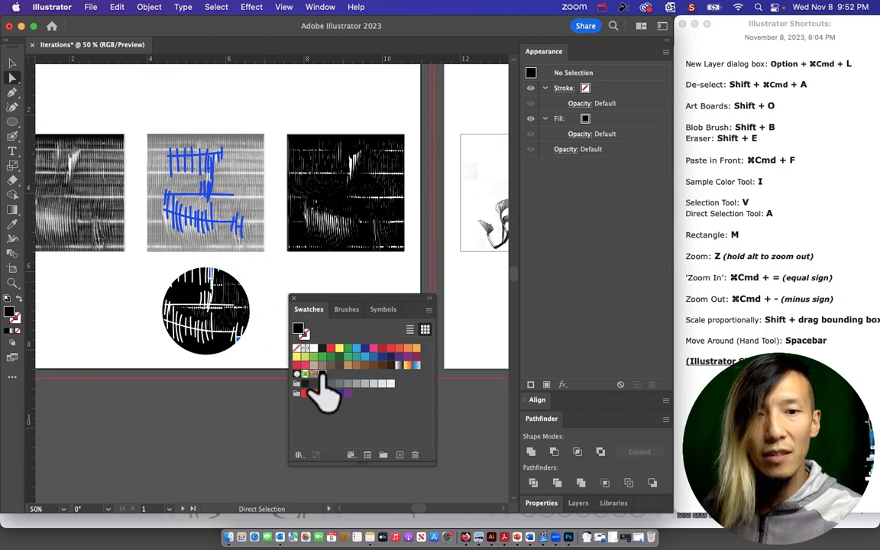
# Step: Select the whole cut circle group and fill all its pieces with the plain black swatch
pyautogui.click(13, 283)
pyautogui.moveTo(218, 294); pyautogui.dragTo(453, 441)
pyautogui.press('space')
pyautogui.moveTo(200, 365); pyautogui.dragTo(250, 255)
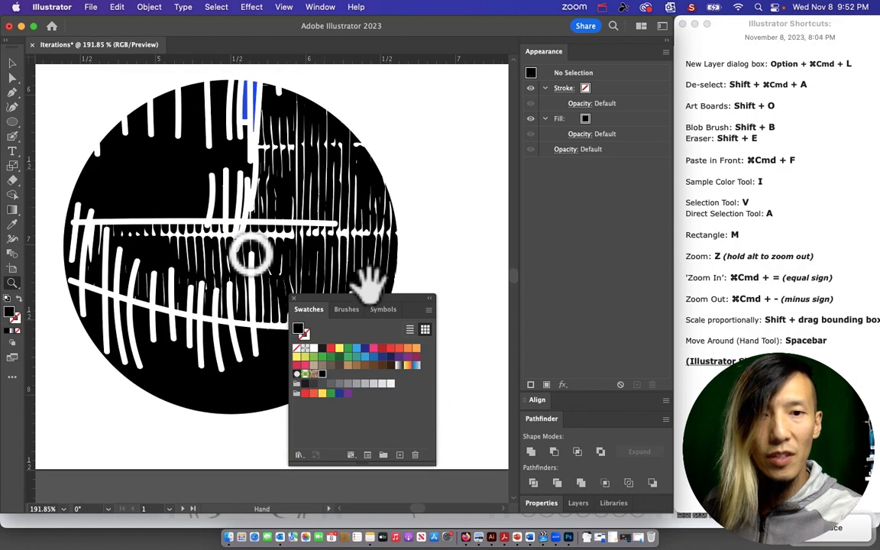
pyautogui.moveTo(375, 313); pyautogui.dragTo(535, 293)
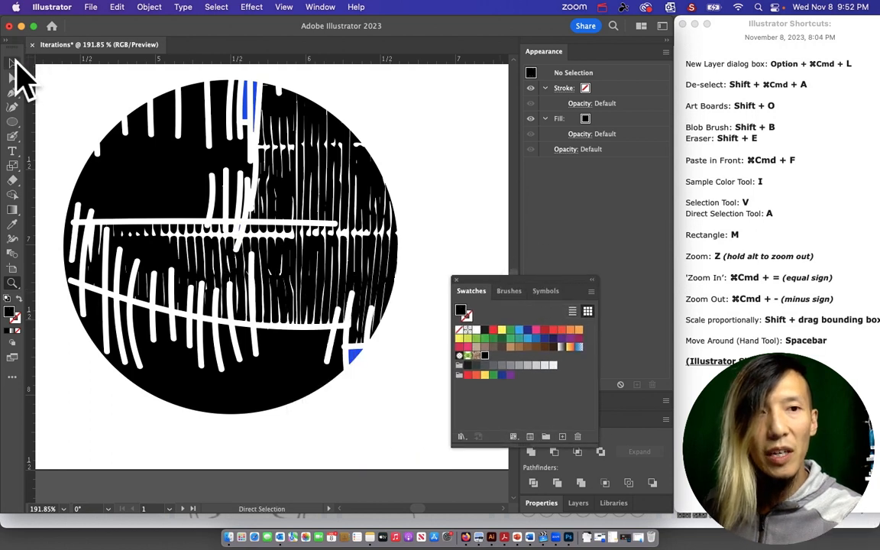
pyautogui.click(13, 62)
pyautogui.click(196, 107)
pyautogui.click(432, 99)
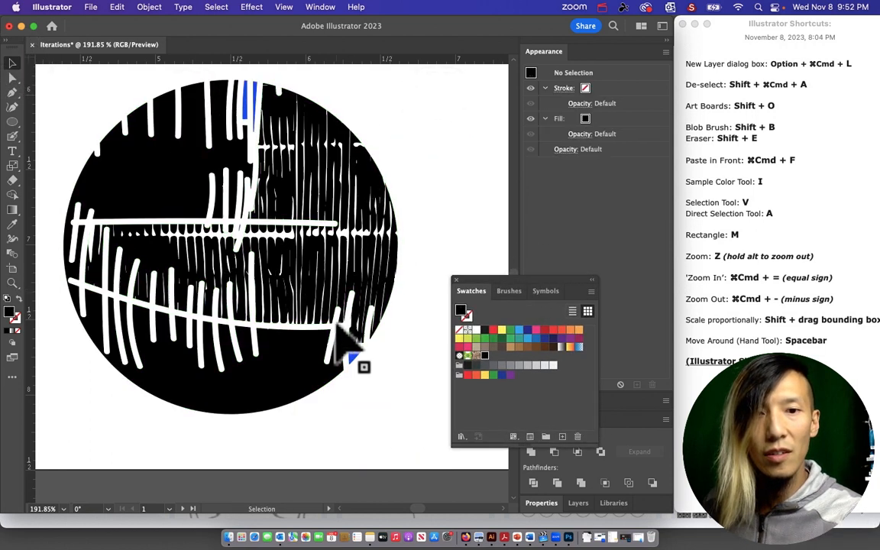
pyautogui.click(354, 359)
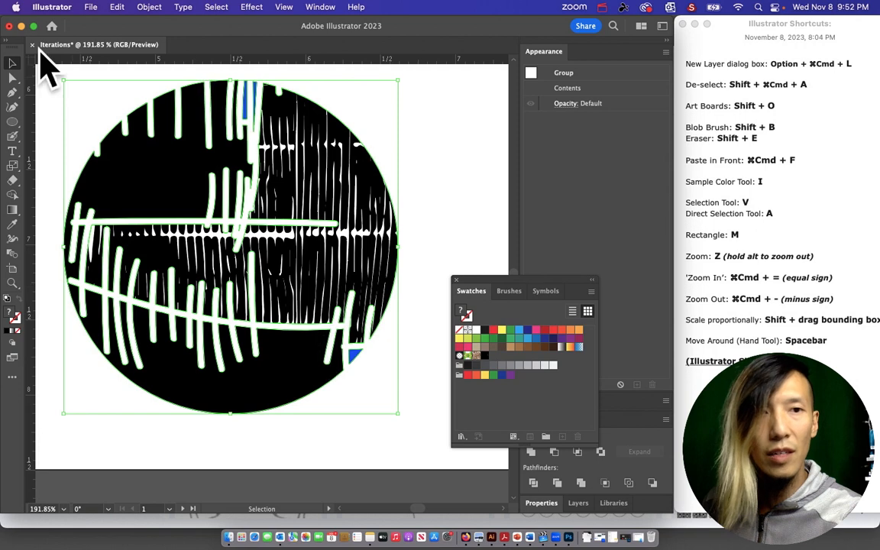
pyautogui.click(484, 330)
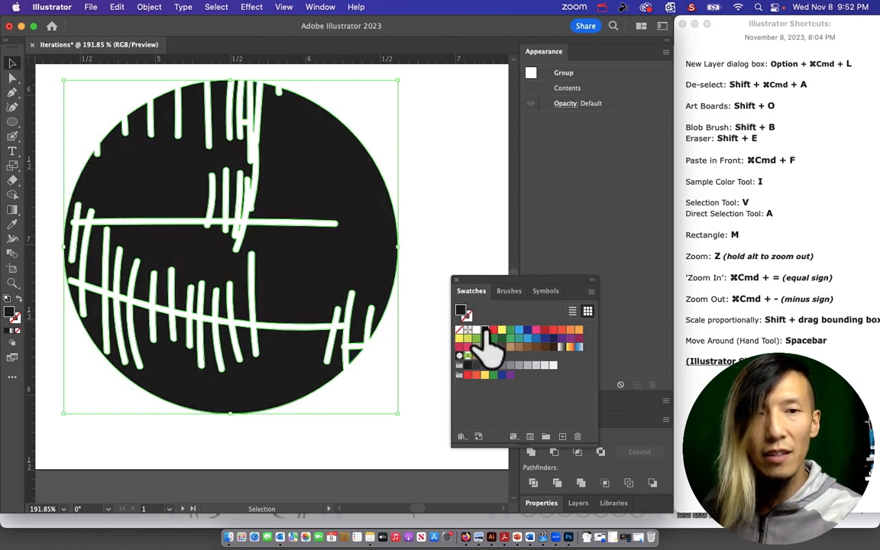
# Step: Try the traced pattern swatch and the red swatch as fills for the whole circle group
pyautogui.click(484, 356)
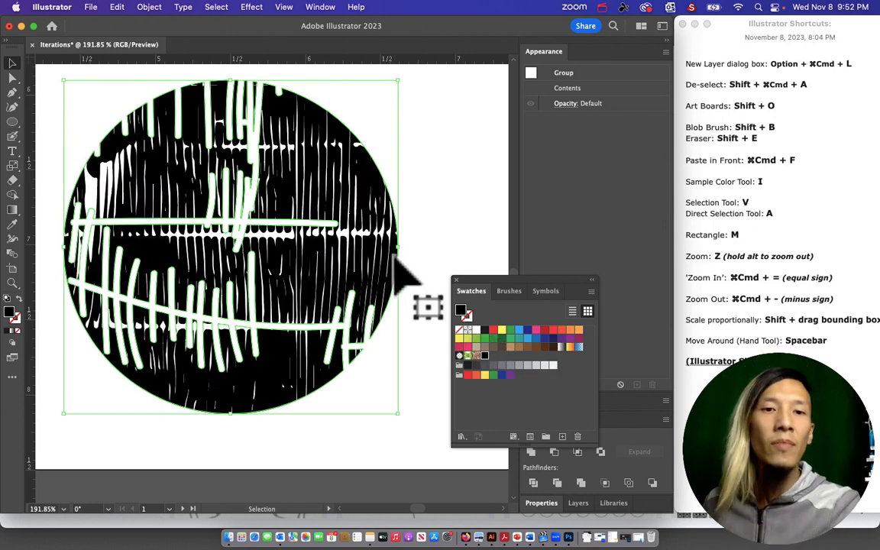
pyautogui.click(494, 330)
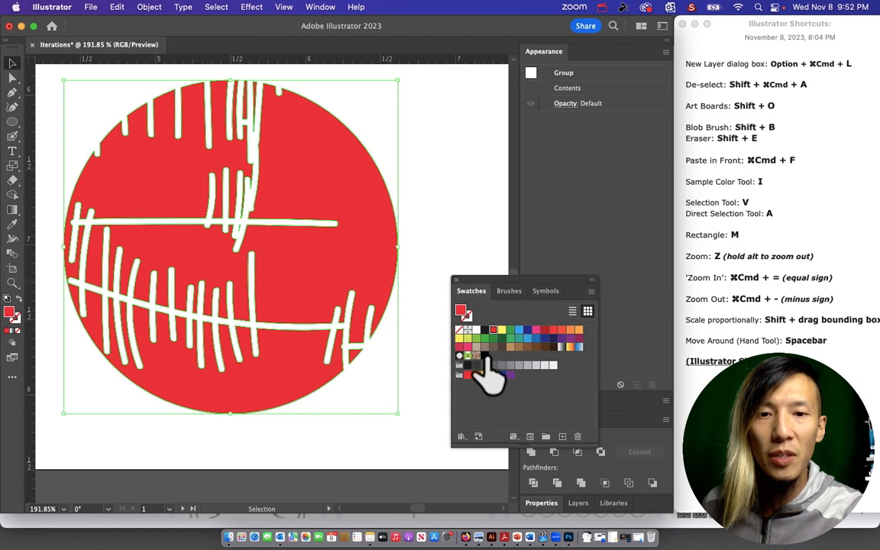
pyautogui.click(484, 355)
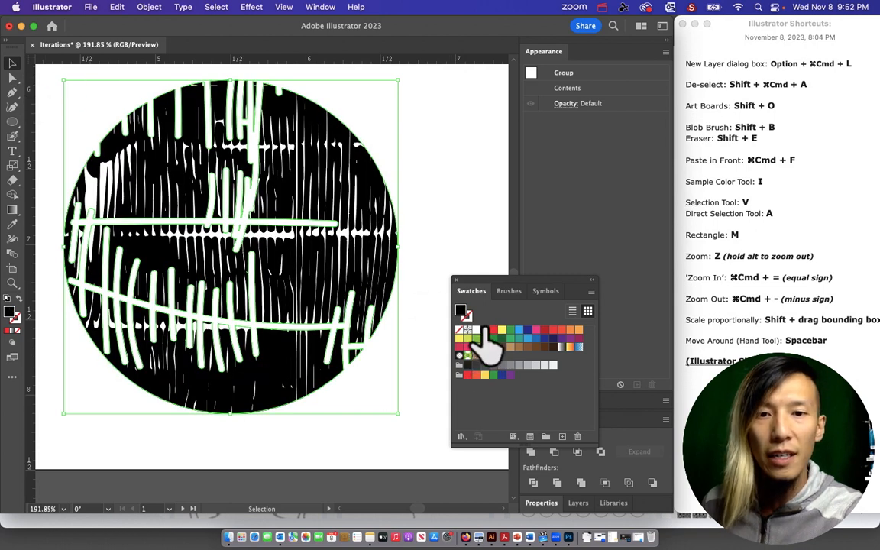
# Step: Try pulling the left-hand pieces of the black circle away with Direct Selection, and undo the move
pyautogui.click(12, 77)
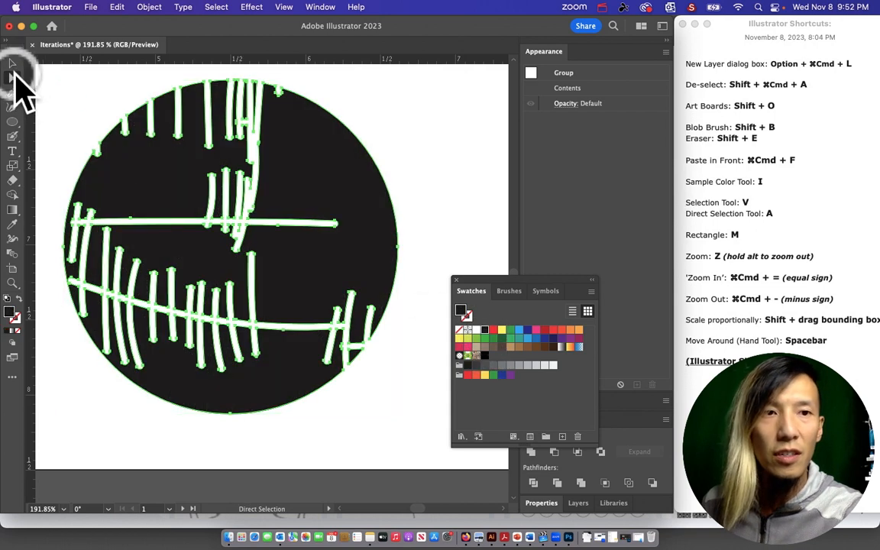
pyautogui.click(399, 138)
pyautogui.click(167, 186)
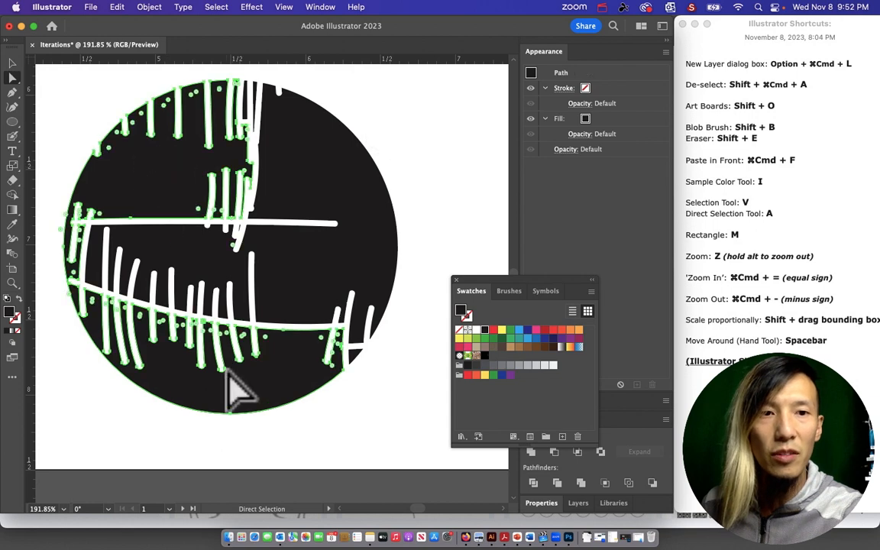
pyautogui.click(97, 161)
pyautogui.moveTo(136, 167); pyautogui.dragTo(61, 243)
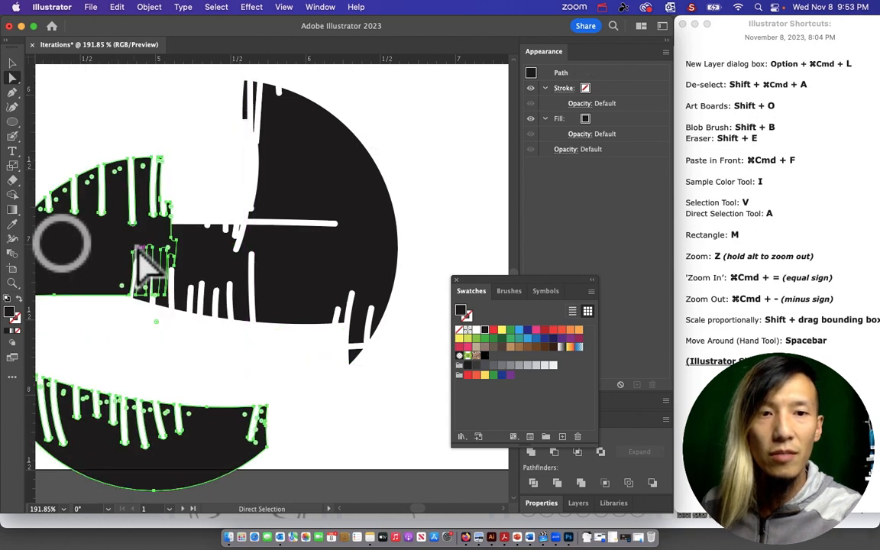
pyautogui.press('super+z')
# Step: Try the traced pattern on the left-hand pieces and white on the right-hand piece, and undo both fills
pyautogui.click(485, 356)
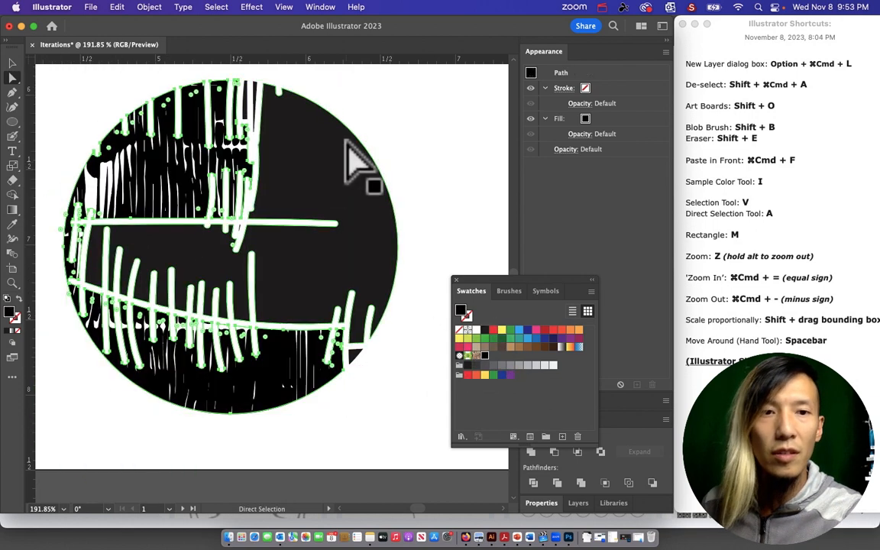
pyautogui.click(415, 127)
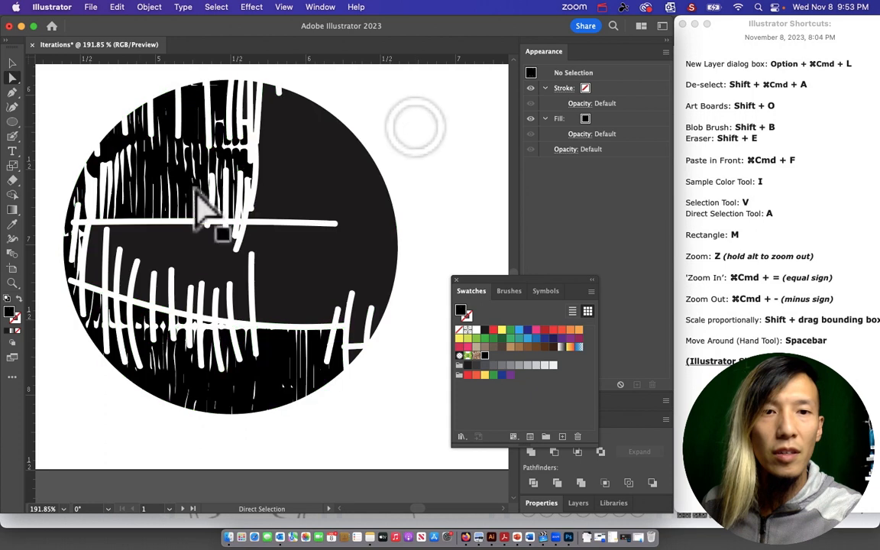
pyautogui.click(333, 171)
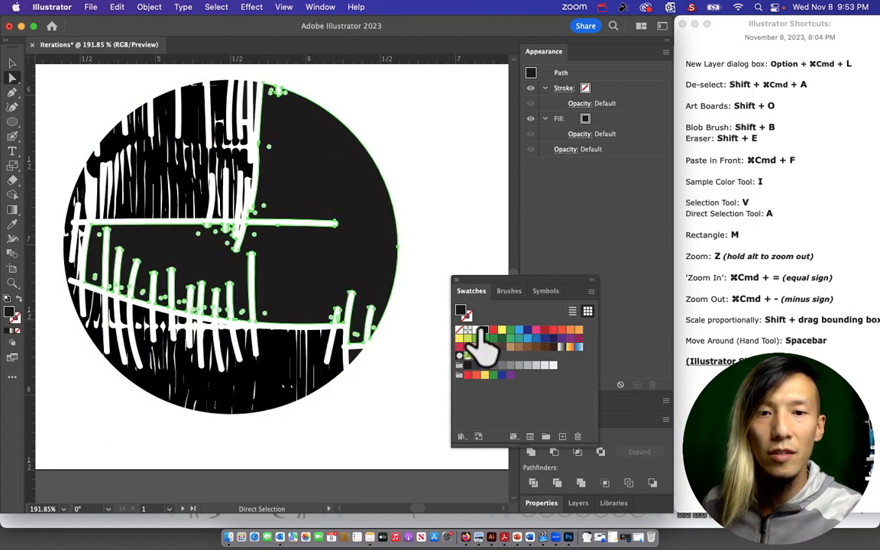
pyautogui.click(476, 329)
pyautogui.click(430, 167)
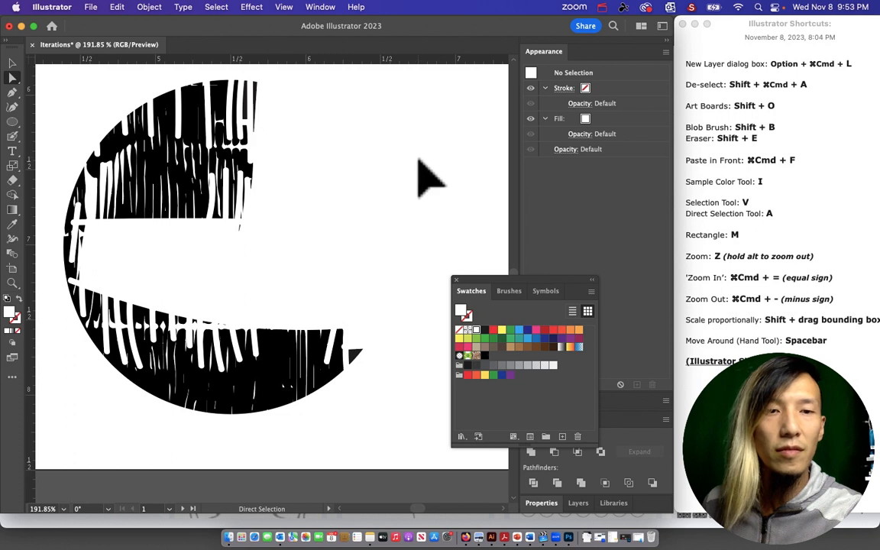
pyautogui.press('super+z')
pyautogui.press('super+z')
# Step: Fill the circle's right-hand piece with the traced pattern swatch and its left-hand pieces with a mid-grey swatch, leaving nothing selected
pyautogui.click(373, 248)
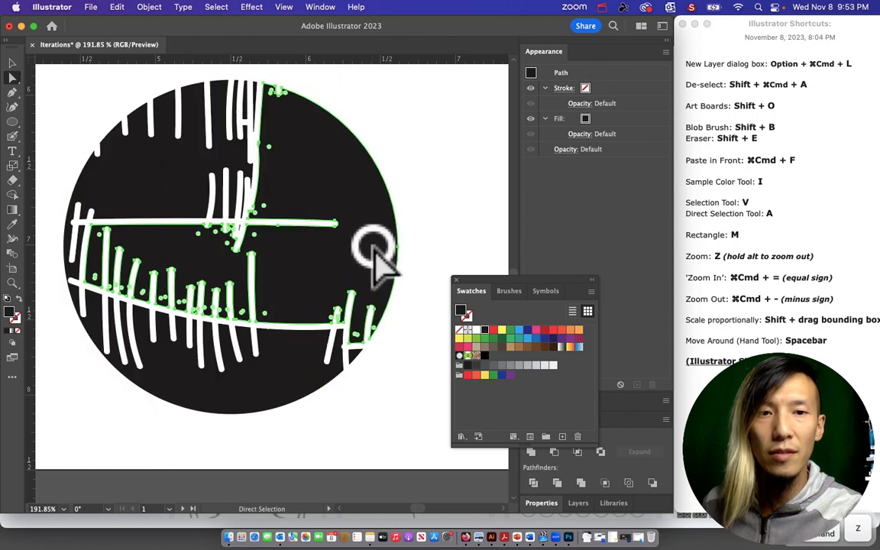
pyautogui.click(487, 356)
pyautogui.click(139, 157)
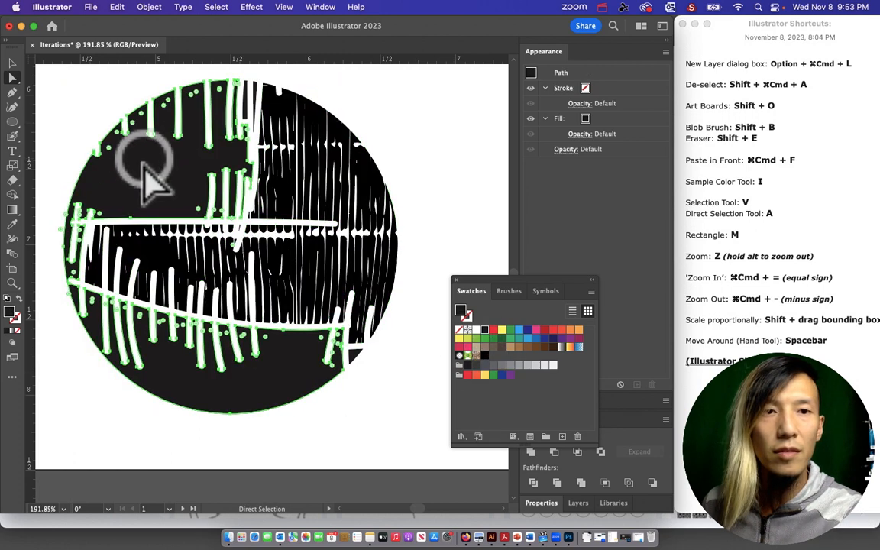
pyautogui.click(520, 366)
pyautogui.click(13, 63)
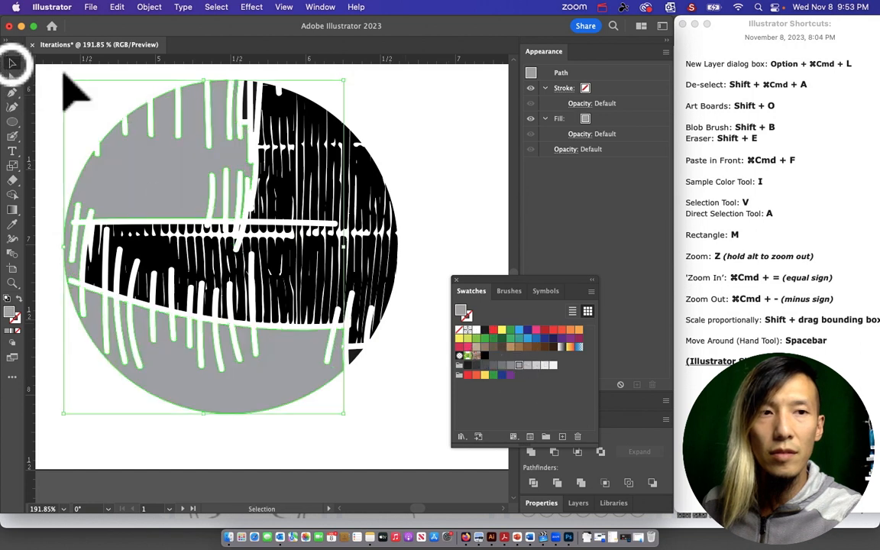
pyautogui.click(350, 98)
# Step: Delete the scanned texture image from the first square frame on the first artboard
pyautogui.click(13, 283)
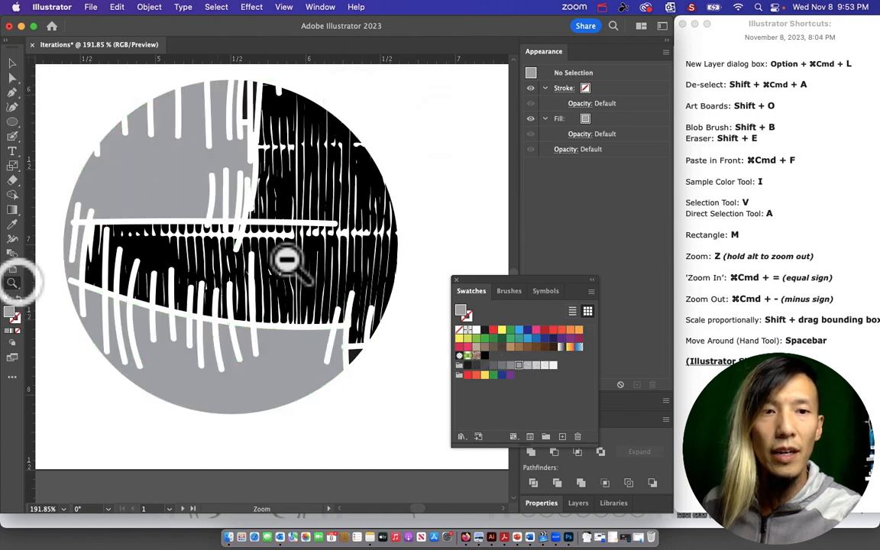
pyautogui.keyDown('alt'); pyautogui.click(289, 257); pyautogui.keyUp('alt')
pyautogui.keyDown('alt'); pyautogui.click(271, 277); pyautogui.keyUp('alt')
pyautogui.keyDown('alt'); pyautogui.click(252, 296); pyautogui.keyUp('alt')
pyautogui.moveTo(255, 291); pyautogui.dragTo(166, 273)
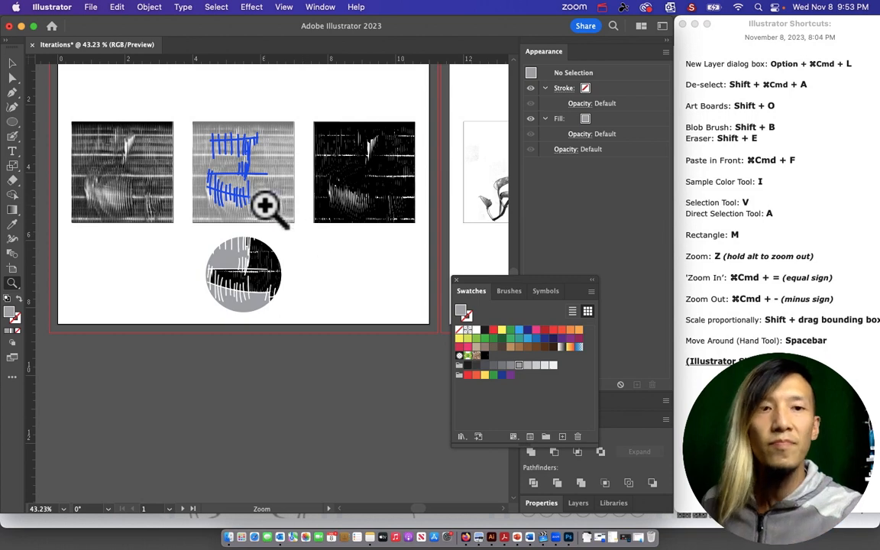
pyautogui.click(15, 62)
pyautogui.click(139, 182)
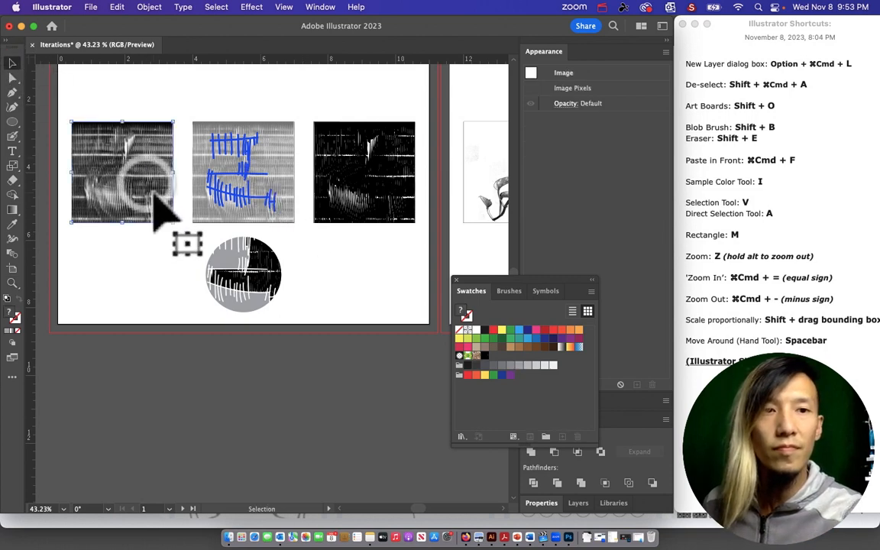
pyautogui.press('BackSpace')
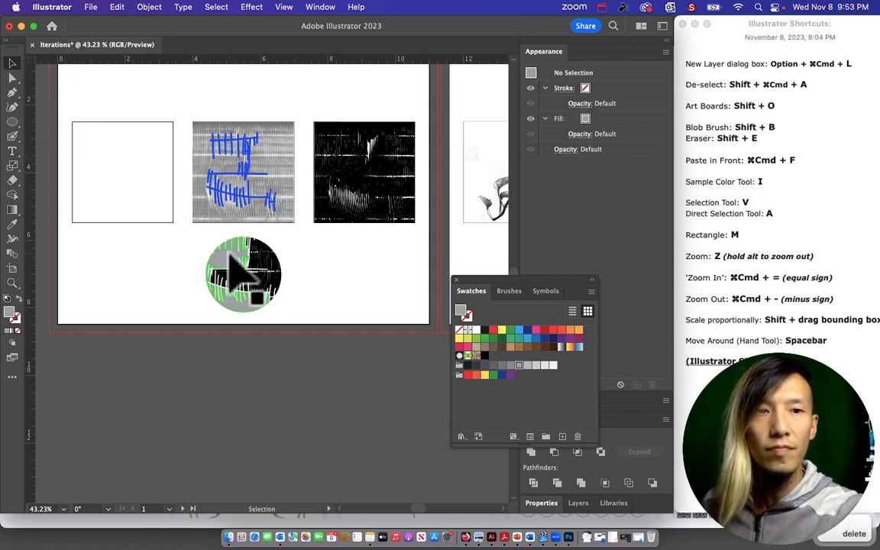
# Step: Move the filled circle group into the empty first frame and scale it up proportionally to nearly fill the frame
pyautogui.moveTo(180, 239); pyautogui.dragTo(299, 321)
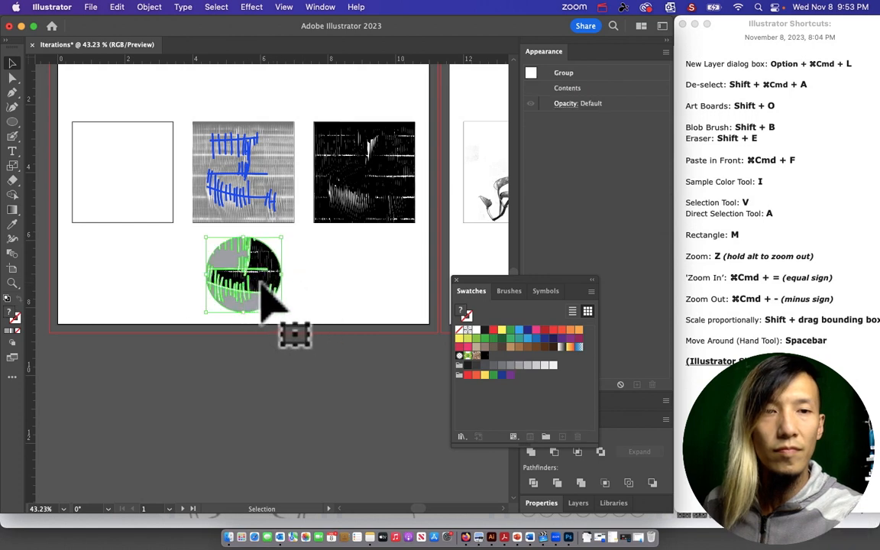
pyautogui.moveTo(262, 281); pyautogui.dragTo(138, 182)
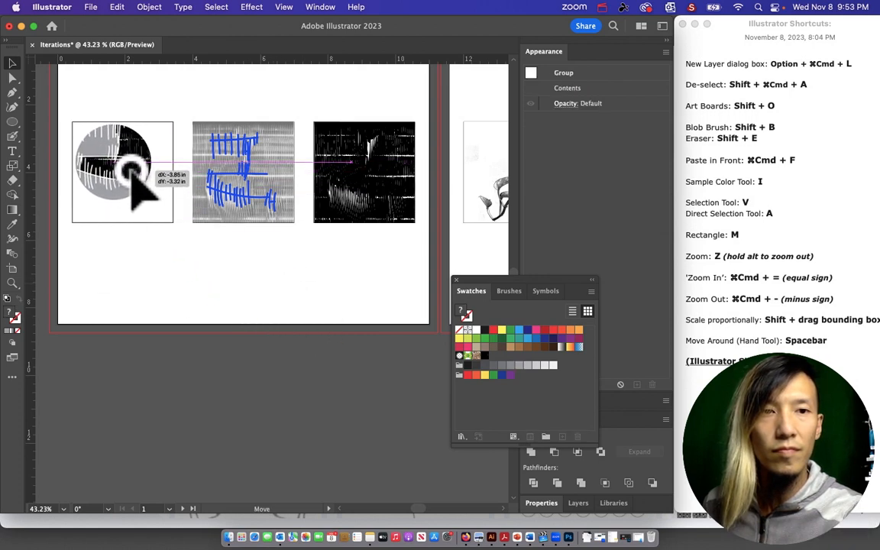
pyautogui.moveTo(173, 222)
pyautogui.mouseDown()
pyautogui.moveTo(185, 235)
pyautogui.moveTo(169, 218)
pyautogui.mouseUp()
pyautogui.click(196, 257)
# Step: Save the document as Iterations.ai in Adobe Illustrator format in the Live Trace Examples folder inside Wk10 - Iterations Part I
pyautogui.press('space')
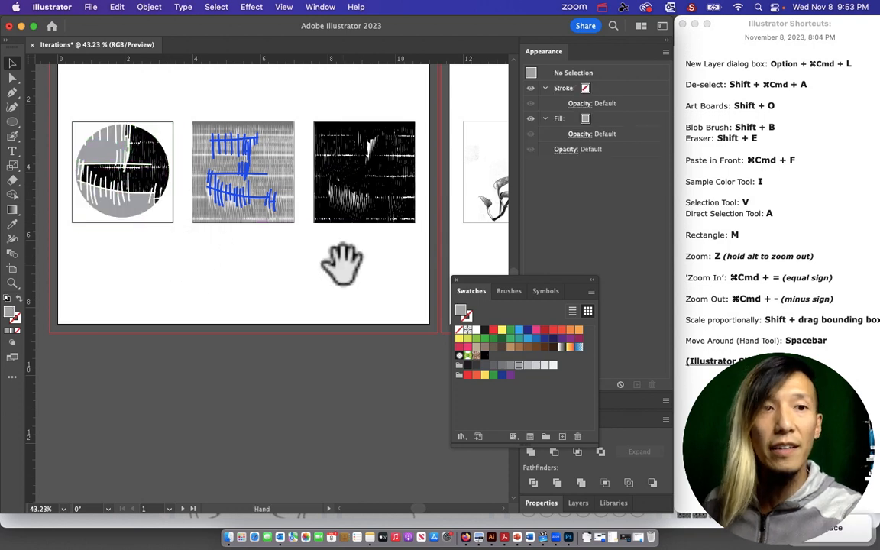
pyautogui.moveTo(344, 261); pyautogui.dragTo(346, 322)
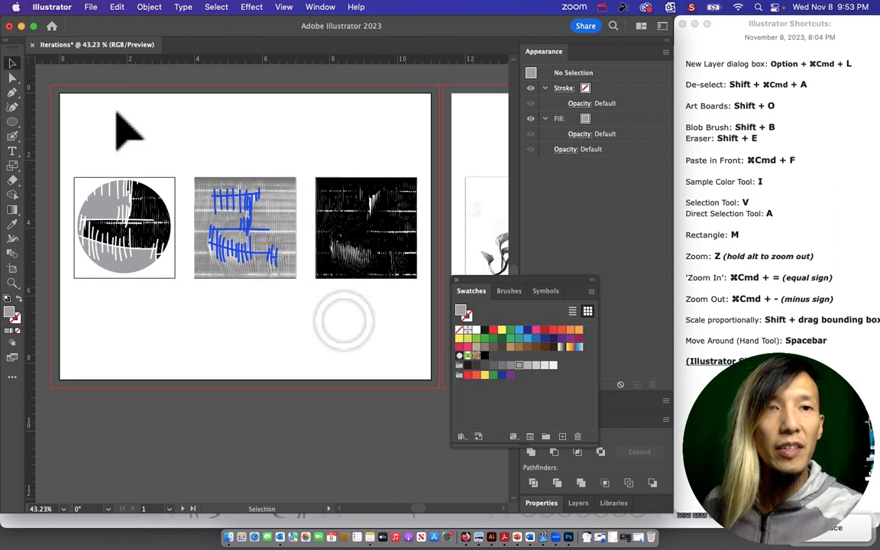
pyautogui.click(90, 7)
pyautogui.click(107, 127)
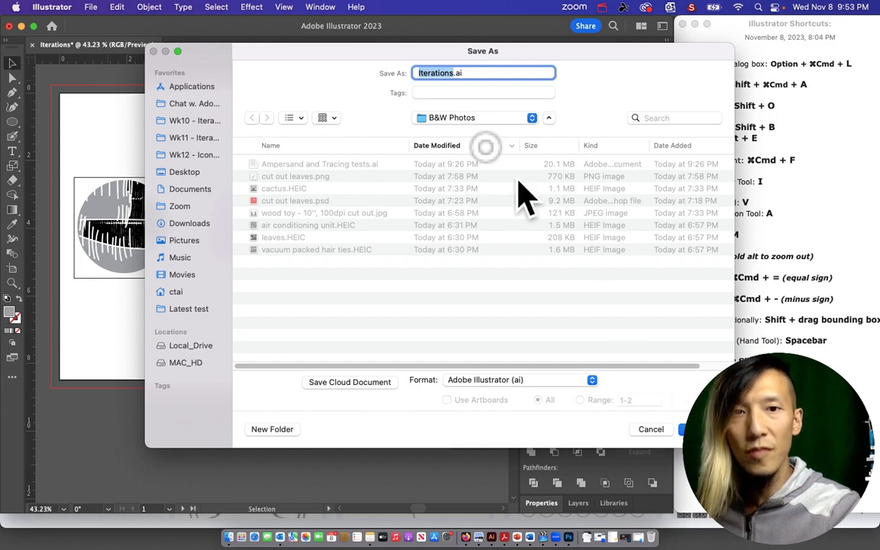
pyautogui.click(480, 116)
pyautogui.click(481, 134)
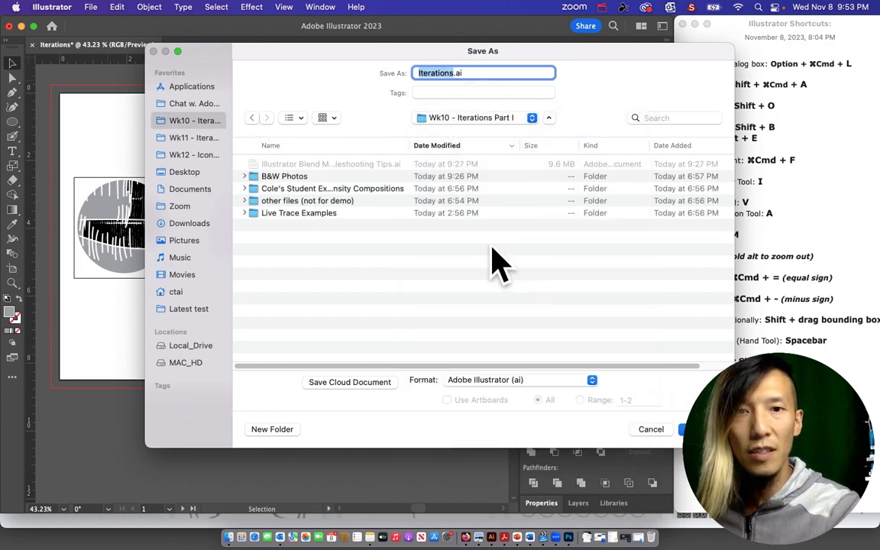
pyautogui.doubleClick(324, 222)
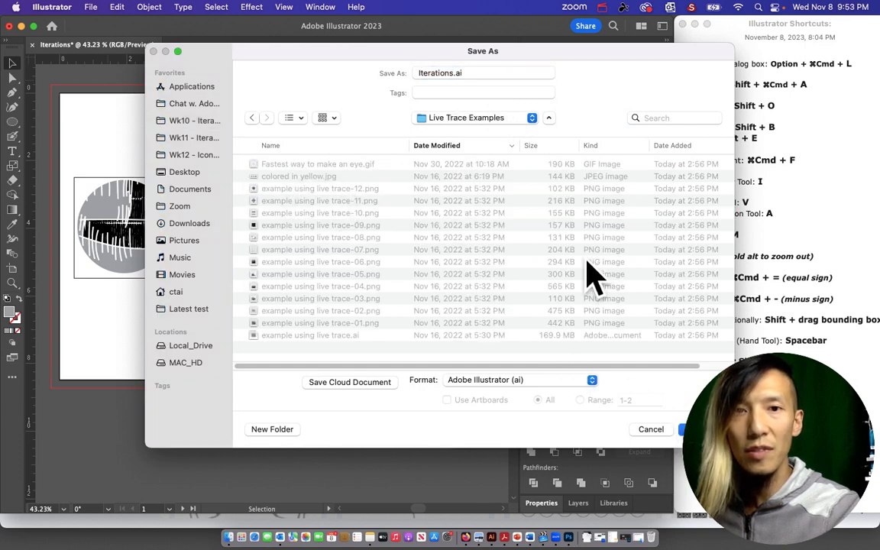
pyautogui.press('Return')
pyautogui.click(577, 444)
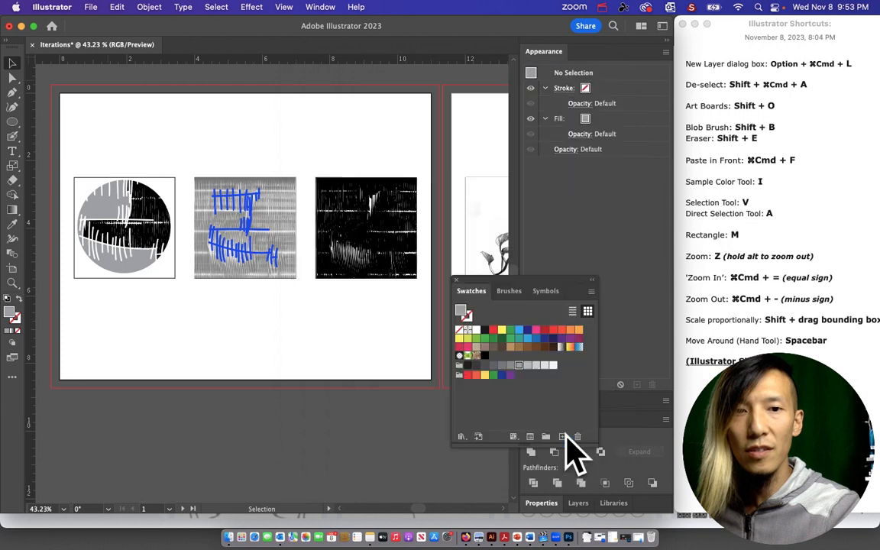
# Step: Select the plant image in the first frame of the second artboard
pyautogui.press('space')
pyautogui.moveTo(472, 196); pyautogui.dragTo(113, 202)
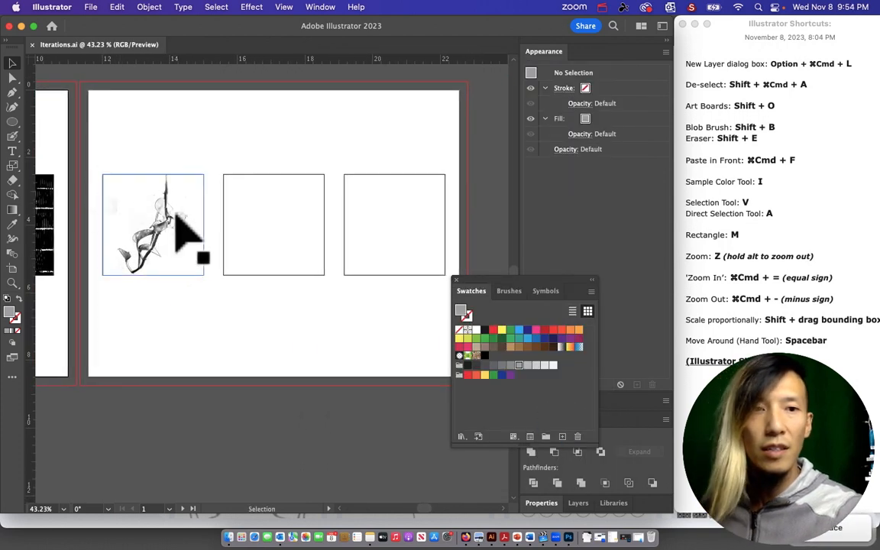
pyautogui.click(18, 284)
pyautogui.moveTo(158, 197); pyautogui.dragTo(253, 252)
pyautogui.moveTo(315, 275); pyautogui.dragTo(309, 278)
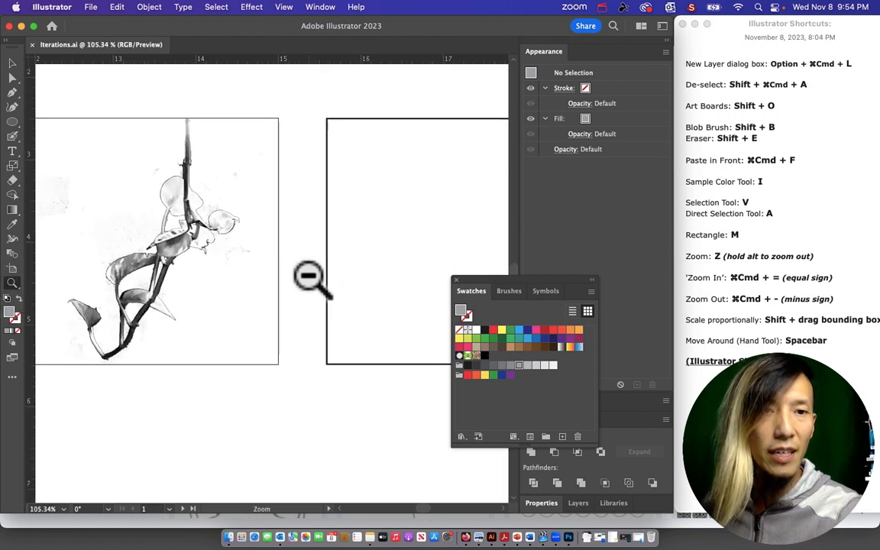
pyautogui.moveTo(205, 268); pyautogui.dragTo(235, 276)
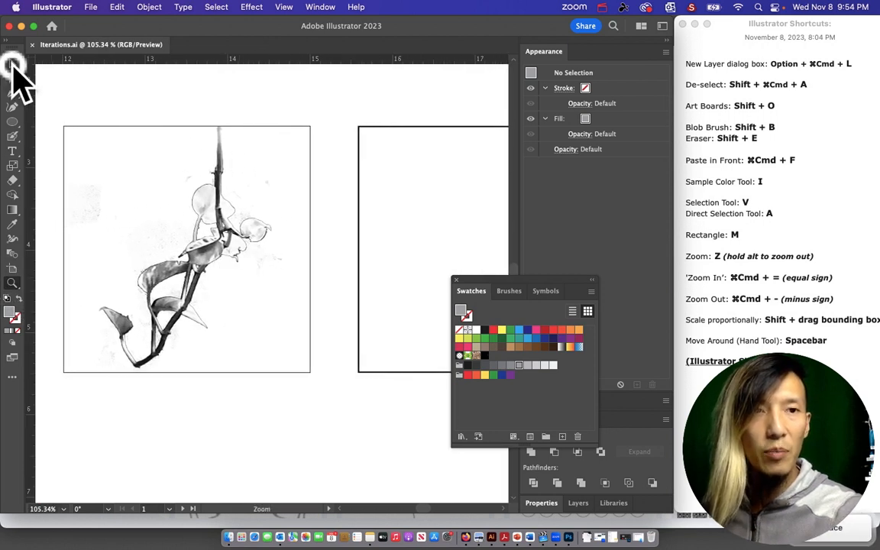
pyautogui.click(12, 63)
pyautogui.click(233, 238)
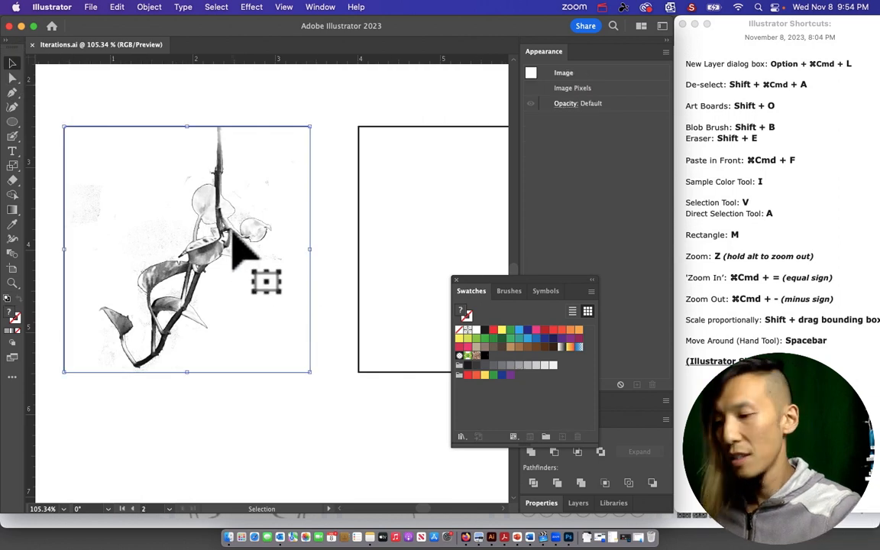
# Step: Bring up the Image Trace settings for the plant image
pyautogui.click(320, 7)
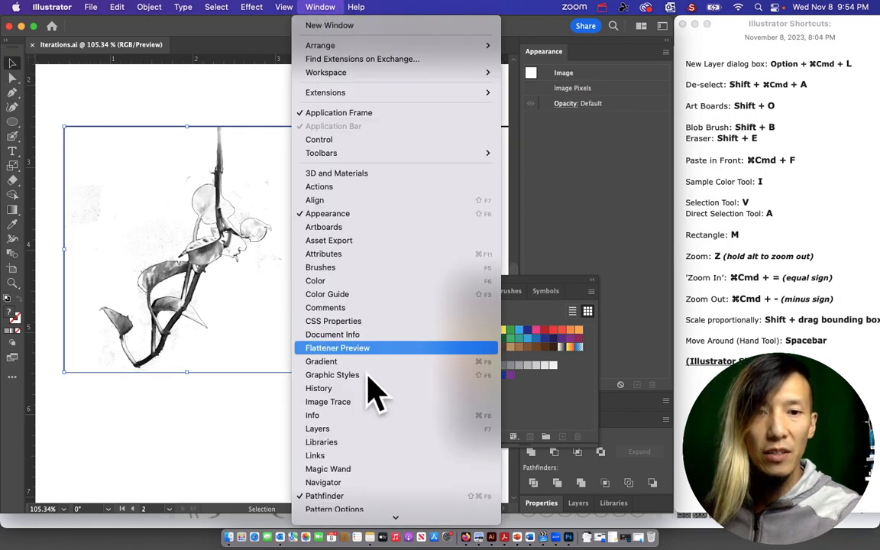
pyautogui.scroll(-3, 375, 394)
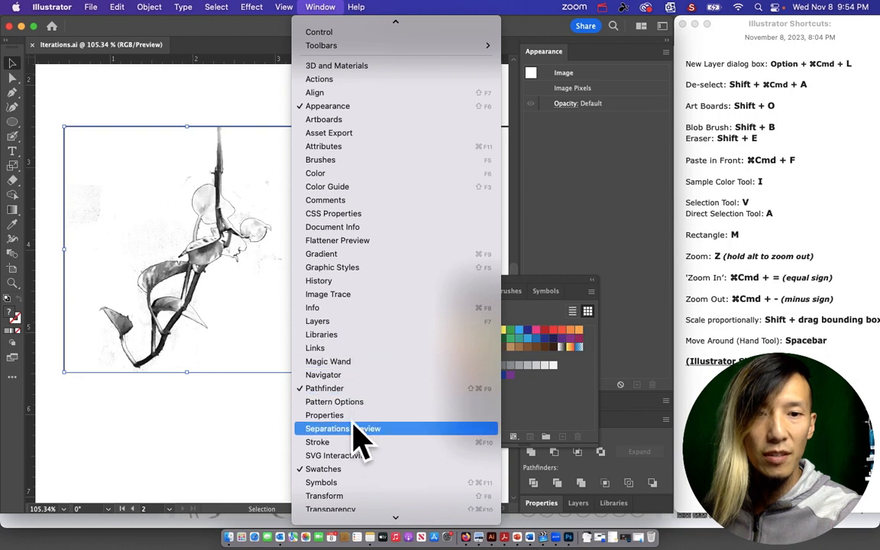
pyautogui.scroll(-3, 359, 466)
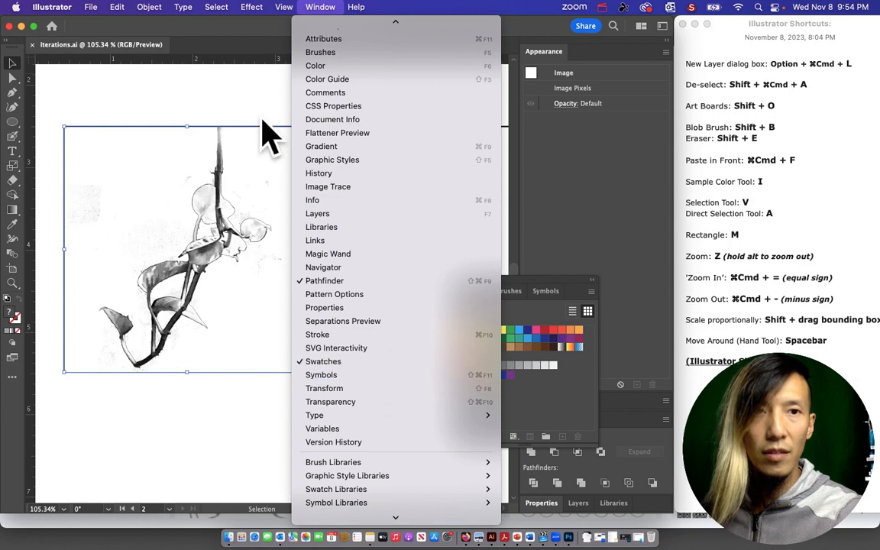
pyautogui.scroll(2, 336, 65)
pyautogui.click(354, 255)
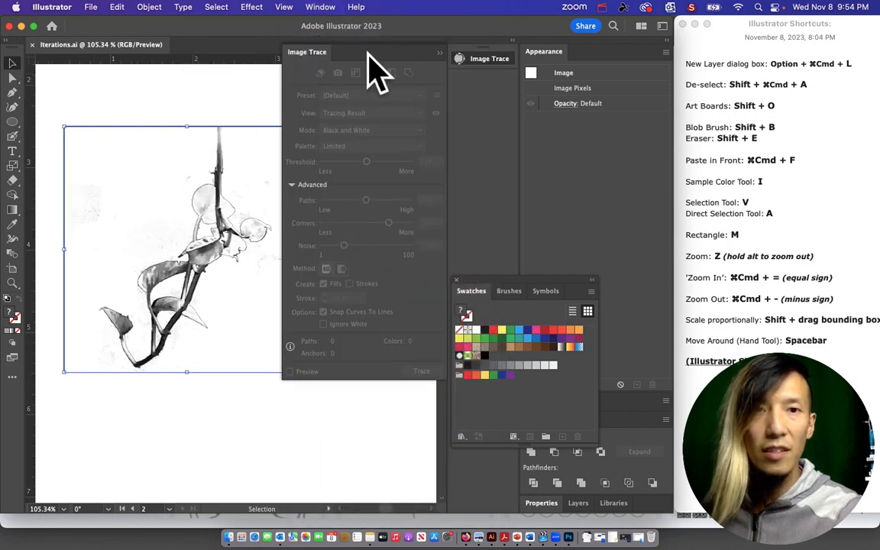
# Step: Hide the swatches and undock the Image Trace settings so they float beside the plant image
pyautogui.click(127, 196)
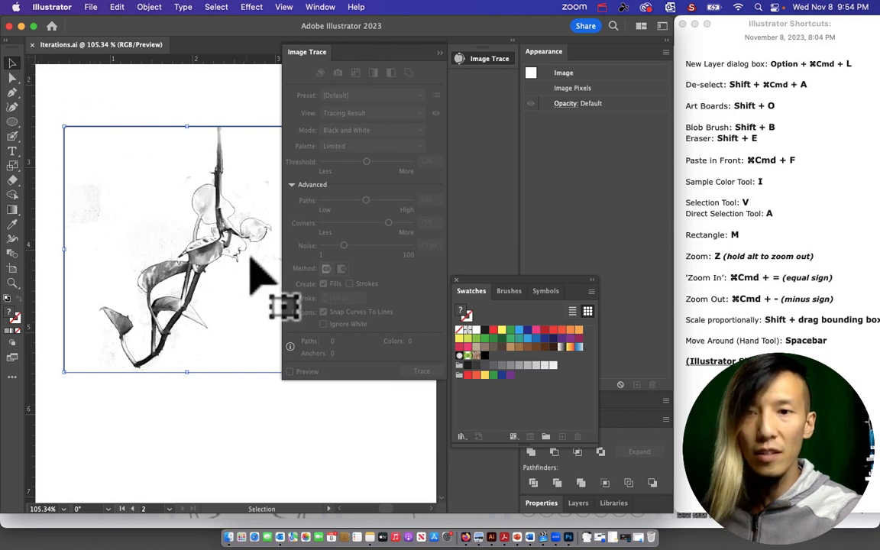
pyautogui.click(455, 281)
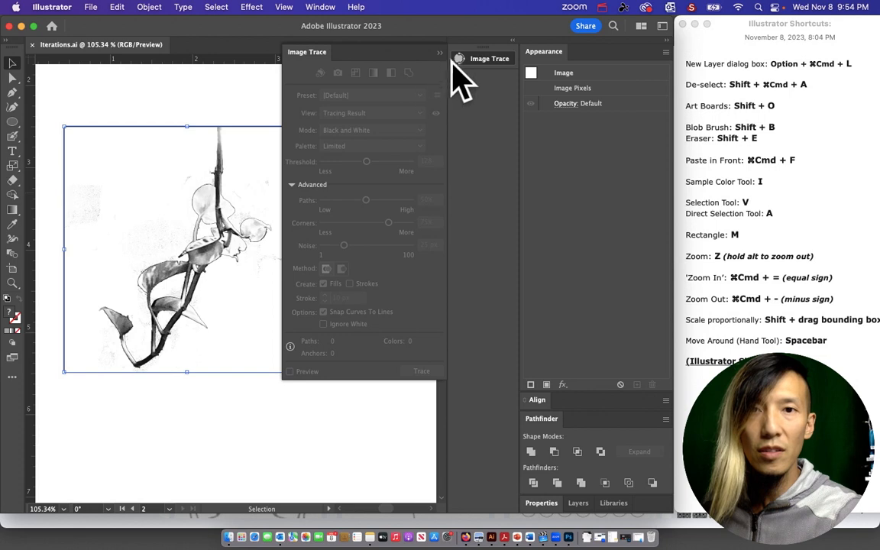
pyautogui.click(485, 54)
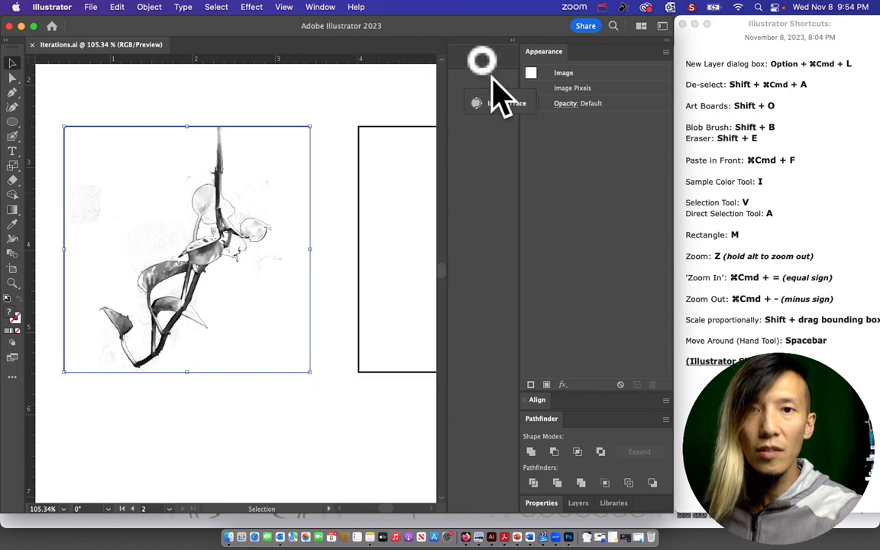
pyautogui.click(479, 57)
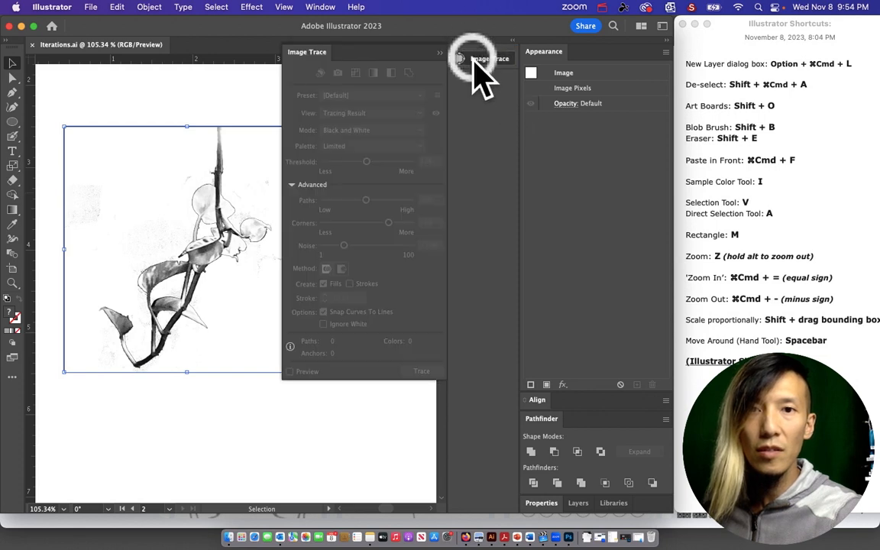
pyautogui.click(440, 52)
pyautogui.click(474, 59)
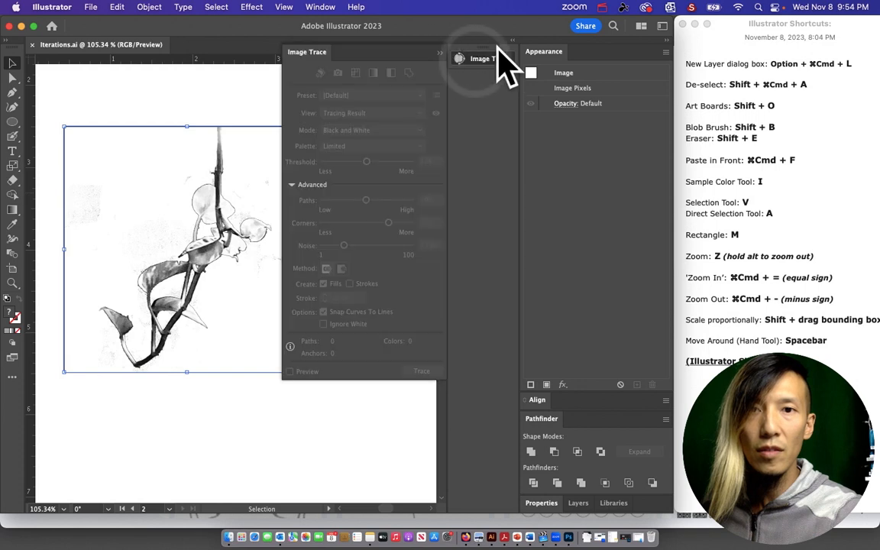
pyautogui.moveTo(489, 47)
pyautogui.mouseDown()
pyautogui.moveTo(484, 77)
pyautogui.moveTo(346, 99)
pyautogui.mouseUp()
pyautogui.click(340, 107)
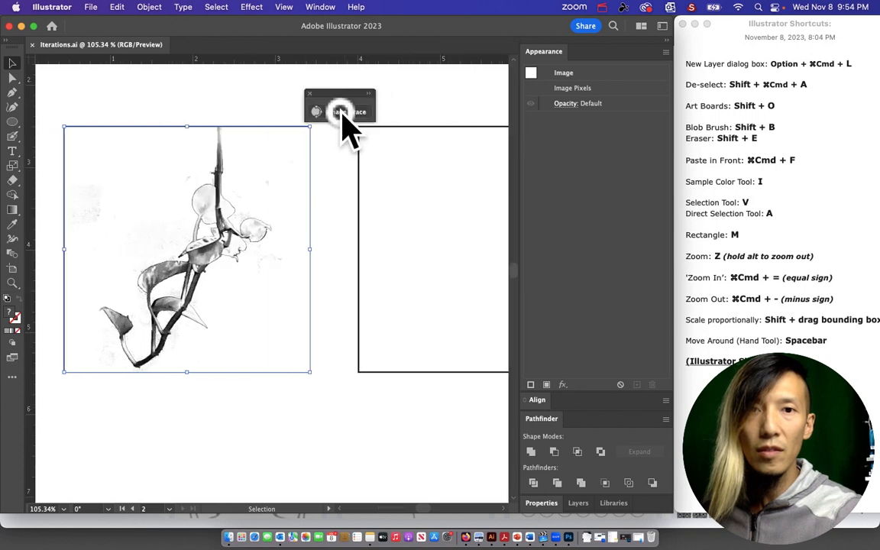
pyautogui.click(311, 94)
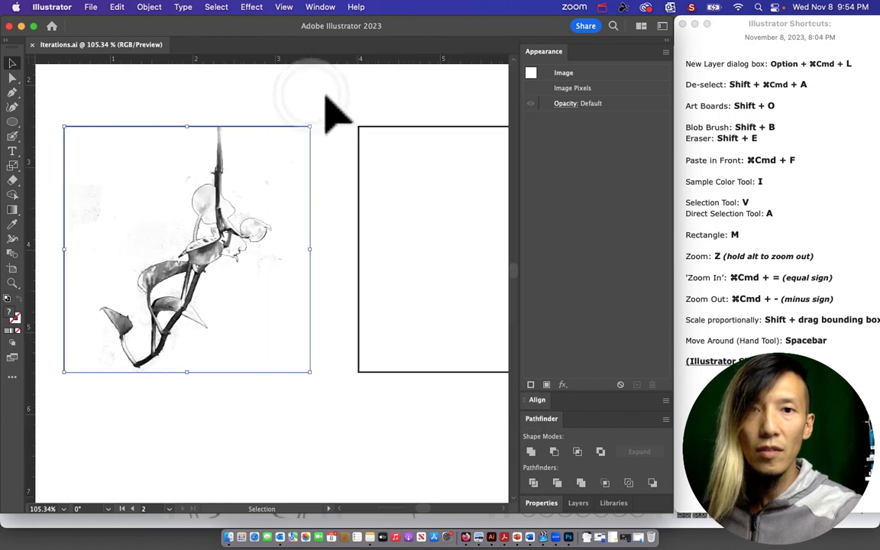
pyautogui.moveTo(317, 7)
pyautogui.mouseDown()
pyautogui.moveTo(393, 388)
pyautogui.moveTo(371, 400)
pyautogui.mouseUp()
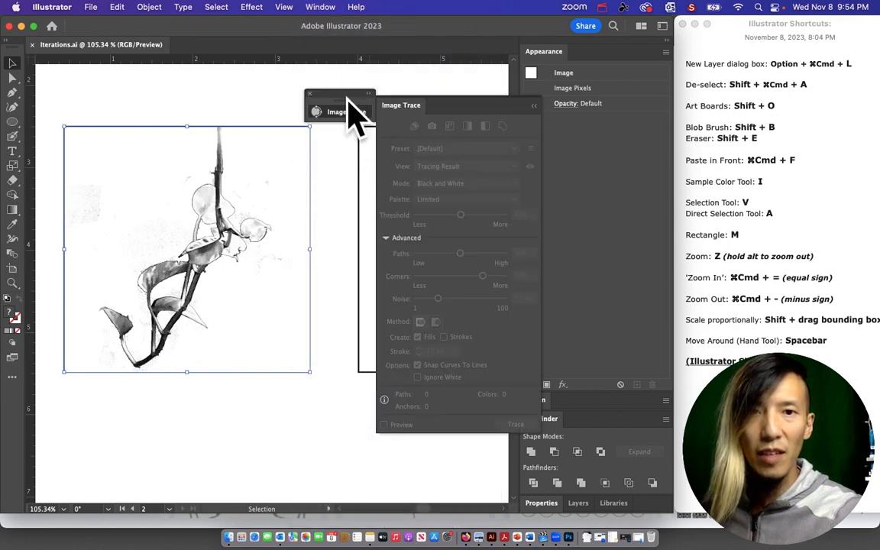
pyautogui.moveTo(409, 106)
pyautogui.mouseDown()
pyautogui.moveTo(362, 103)
pyautogui.moveTo(383, 96)
pyautogui.moveTo(372, 88)
pyautogui.mouseUp()
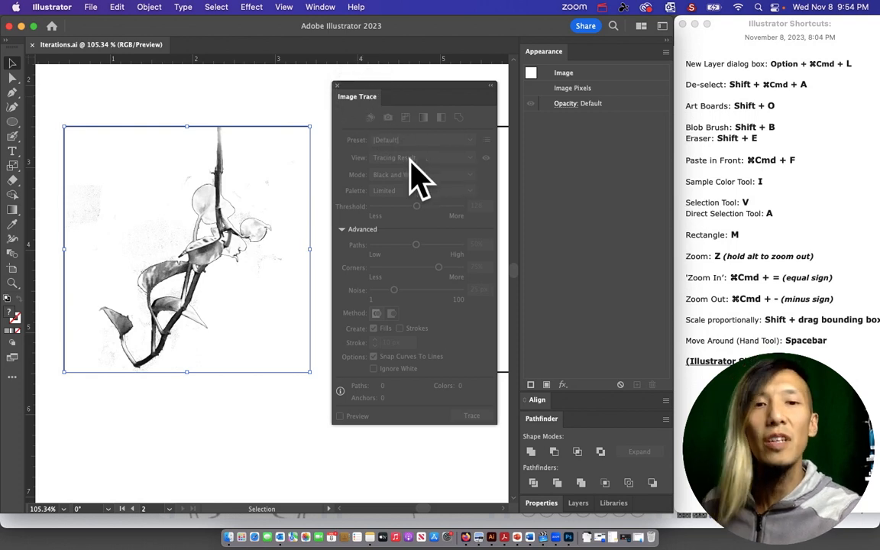
# Step: Reselect the plant image and display the document's layer list
pyautogui.click(219, 207)
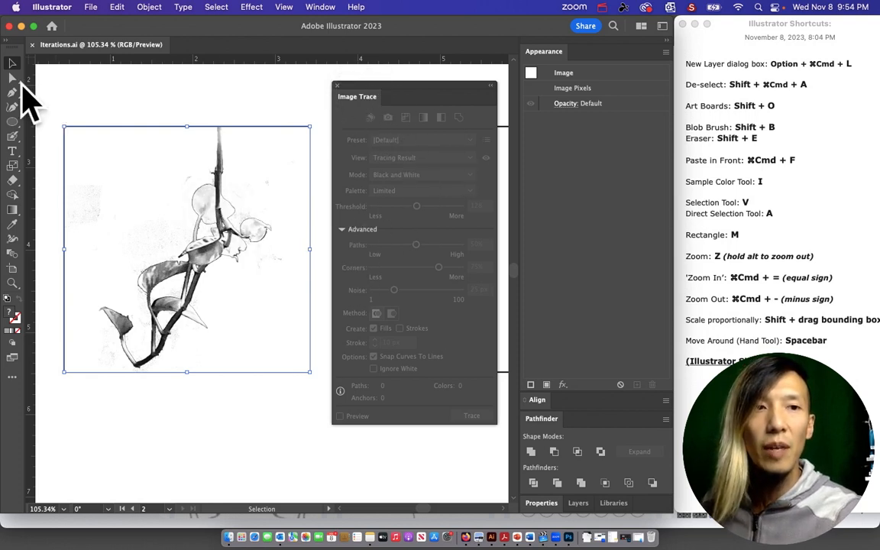
pyautogui.click(14, 61)
pyautogui.click(192, 206)
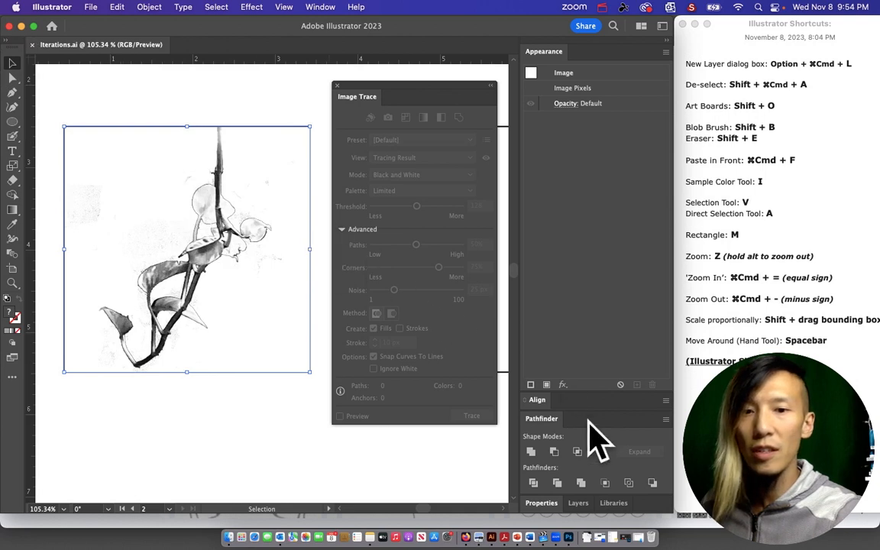
pyautogui.click(587, 503)
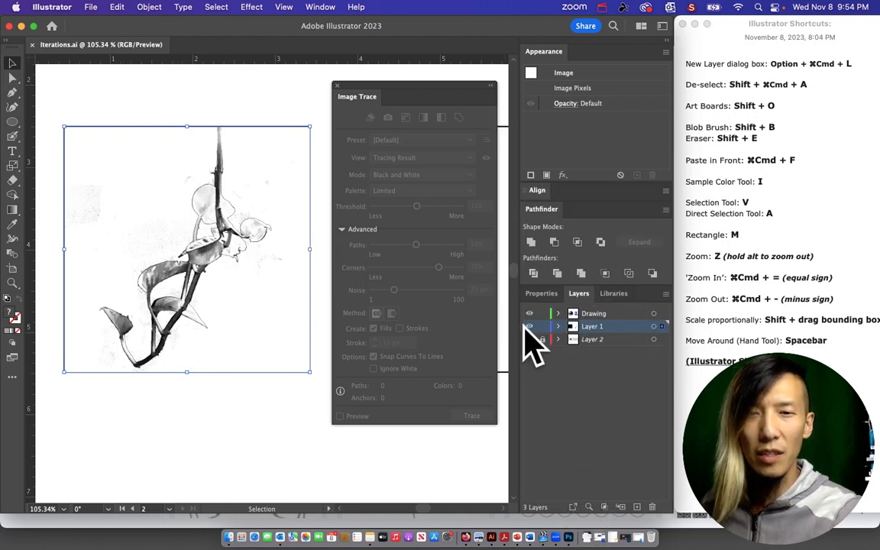
# Step: Unlock Layer 2 and lock it again, keeping Layer 1 active for the plant image
pyautogui.click(595, 340)
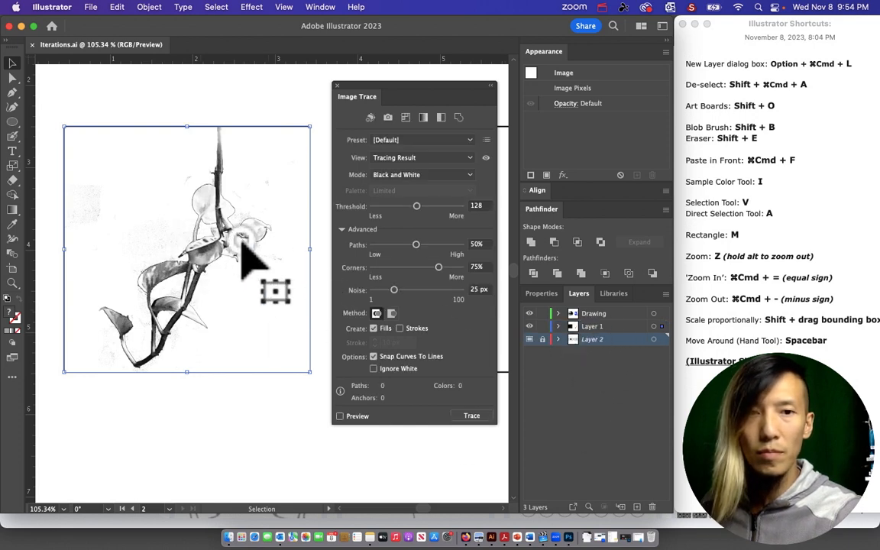
pyautogui.click(541, 340)
pyautogui.moveTo(206, 266)
pyautogui.mouseDown()
pyautogui.moveTo(243, 357)
pyautogui.moveTo(187, 267)
pyautogui.moveTo(194, 282)
pyautogui.moveTo(189, 275)
pyautogui.moveTo(208, 241)
pyautogui.moveTo(203, 255)
pyautogui.mouseUp()
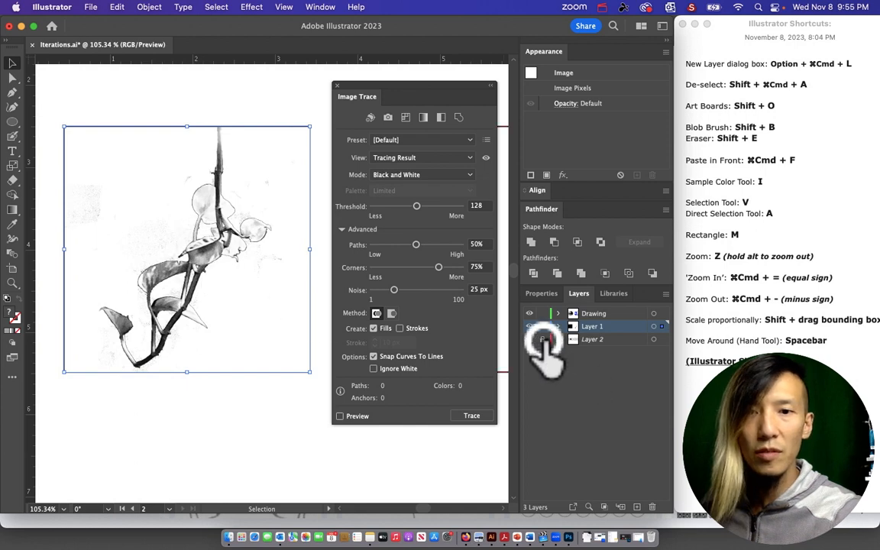
pyautogui.click(542, 339)
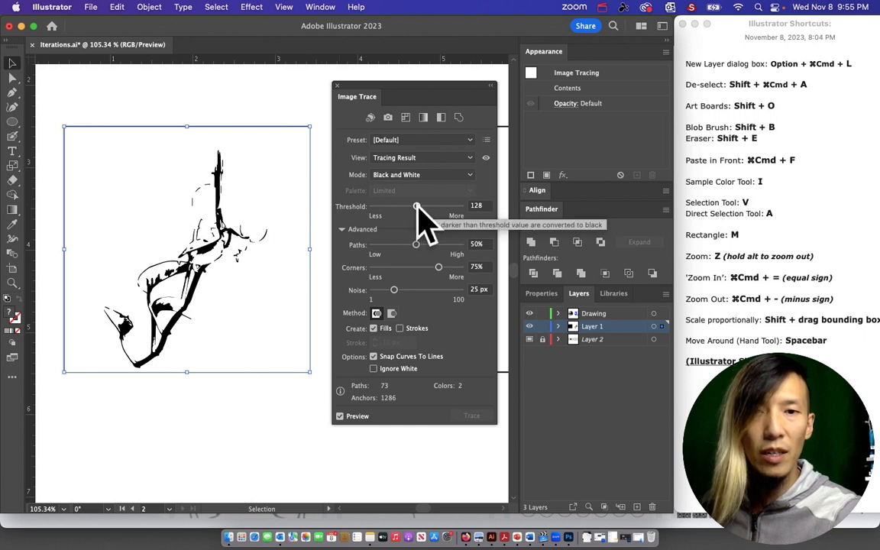
# Step: Trace the plant image in black and white with a threshold of 213 and Ignore White, and expand its object and fill
pyautogui.moveTo(416, 206); pyautogui.dragTo(437, 206)
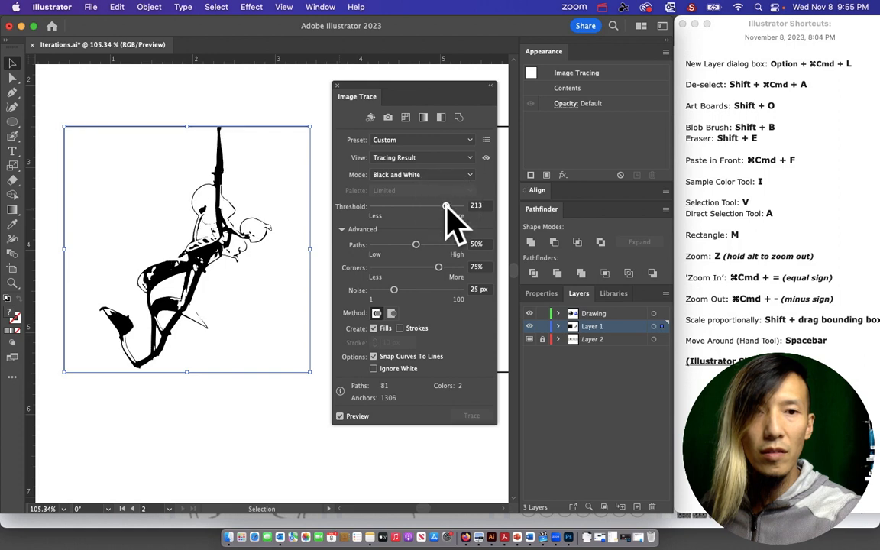
pyautogui.click(375, 368)
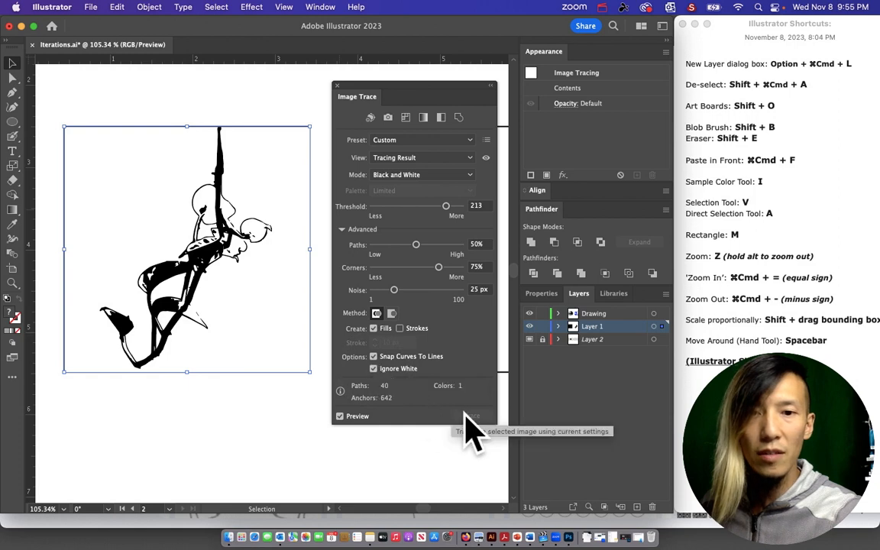
pyautogui.click(118, 8)
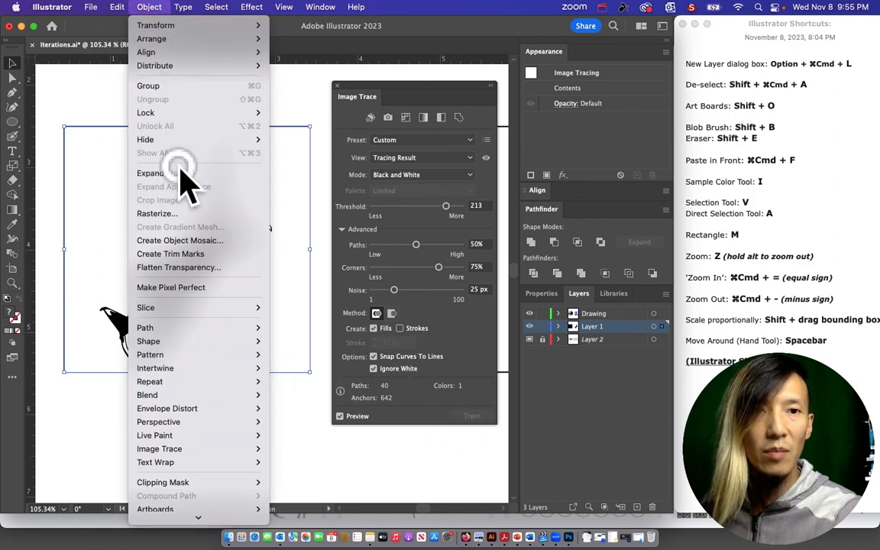
pyautogui.click(153, 173)
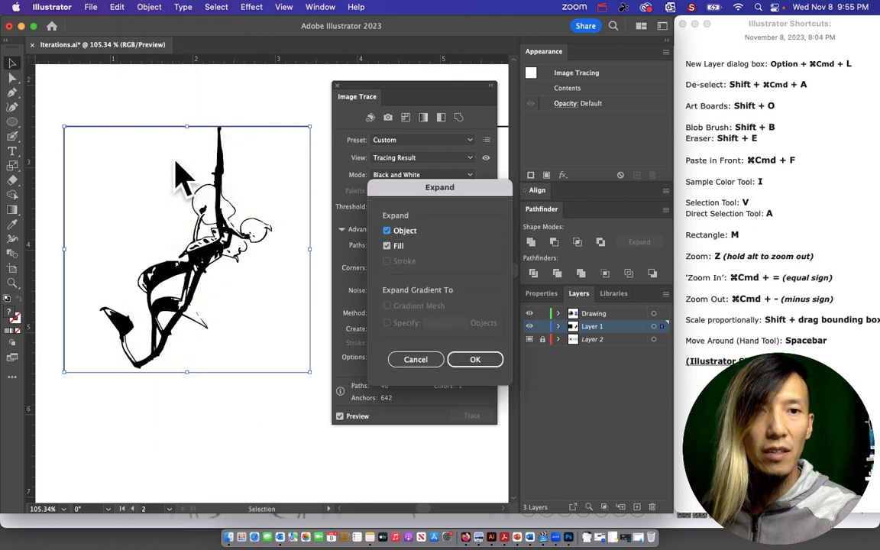
pyautogui.click(476, 361)
# Step: Shift the expanded plant tracing slightly to the right within its frame and deselect it
pyautogui.click(221, 107)
pyautogui.moveTo(197, 259)
pyautogui.mouseDown()
pyautogui.moveTo(183, 279)
pyautogui.moveTo(223, 292)
pyautogui.moveTo(221, 248)
pyautogui.moveTo(216, 264)
pyautogui.mouseUp()
pyautogui.click(226, 422)
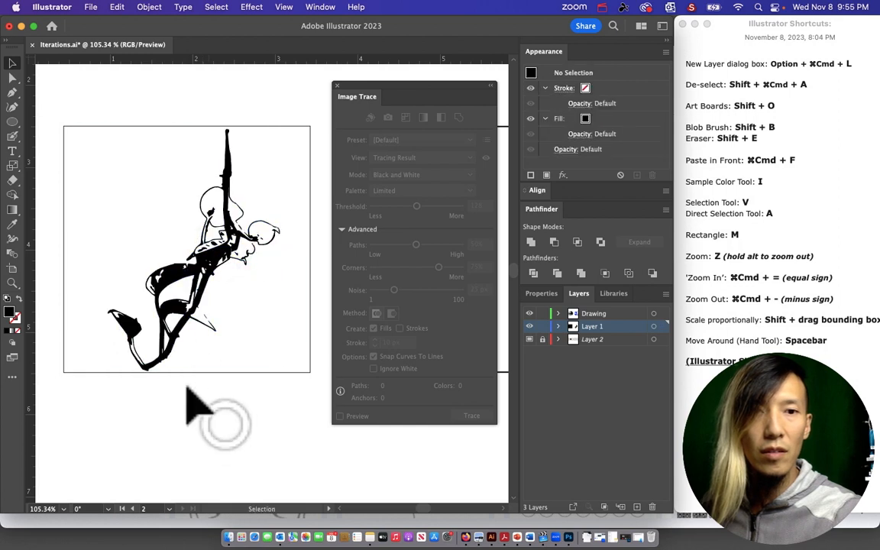
# Step: Close the floating Image Trace settings to uncover the empty frames beside the plant
pyautogui.click(13, 283)
pyautogui.keyDown('alt'); pyautogui.click(187, 304); pyautogui.keyUp('alt')
pyautogui.keyDown('alt'); pyautogui.click(268, 290); pyautogui.keyUp('alt')
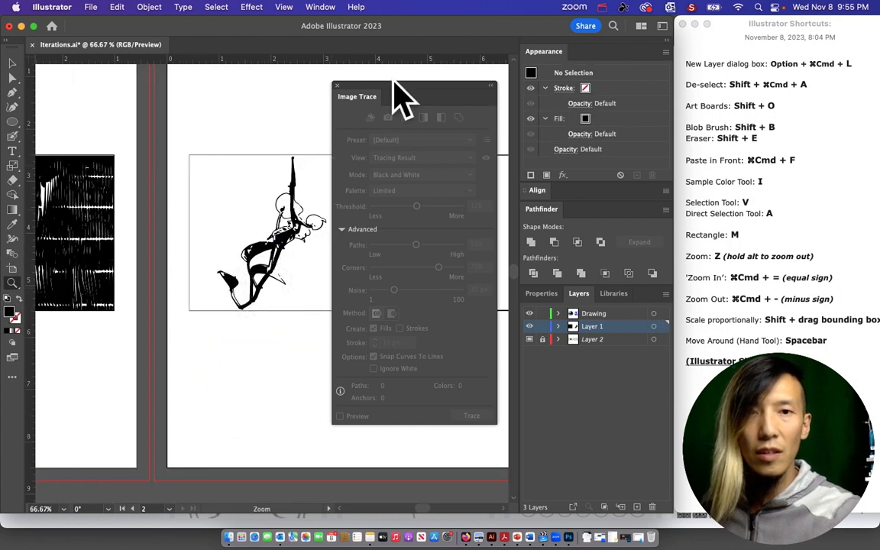
pyautogui.click(338, 87)
# Step: Paint a black wavy line diagonally across the empty second frame with the Blob Brush
pyautogui.press('space')
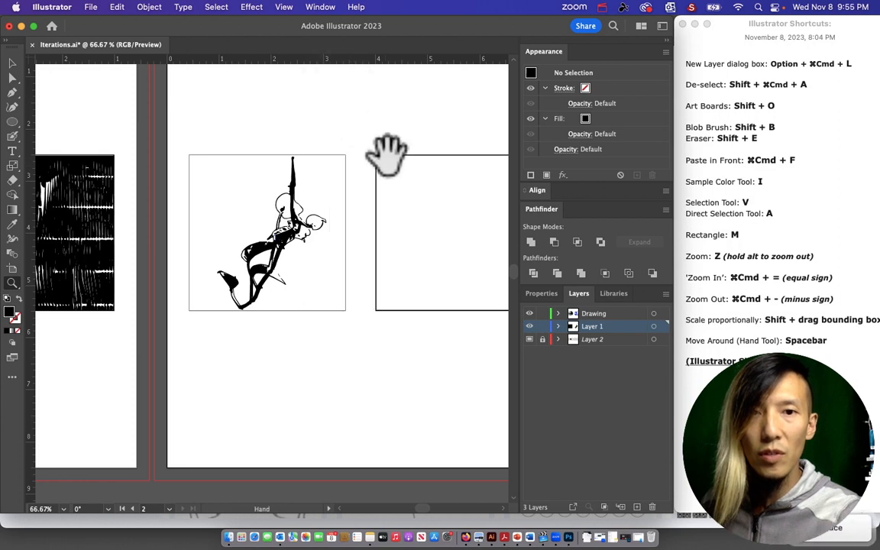
pyautogui.moveTo(387, 152)
pyautogui.mouseDown()
pyautogui.moveTo(275, 181)
pyautogui.moveTo(199, 180)
pyautogui.mouseUp()
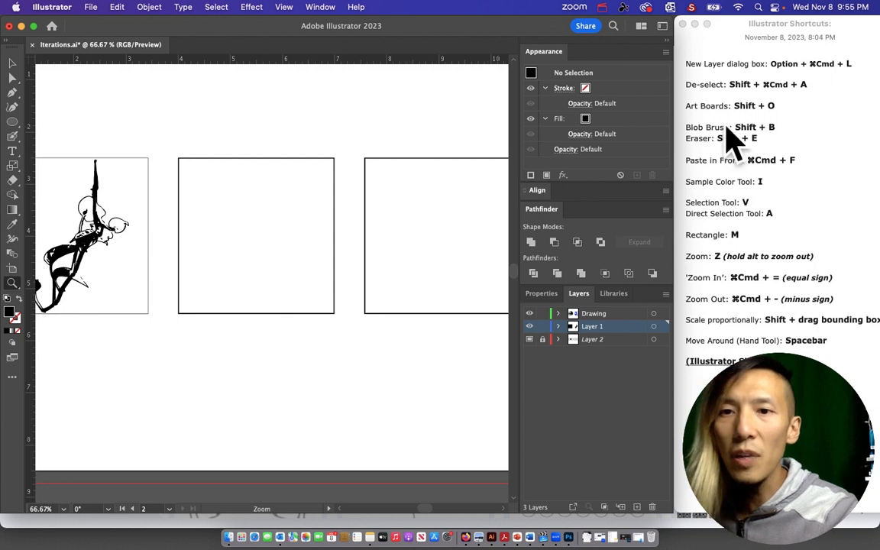
pyautogui.press('b')
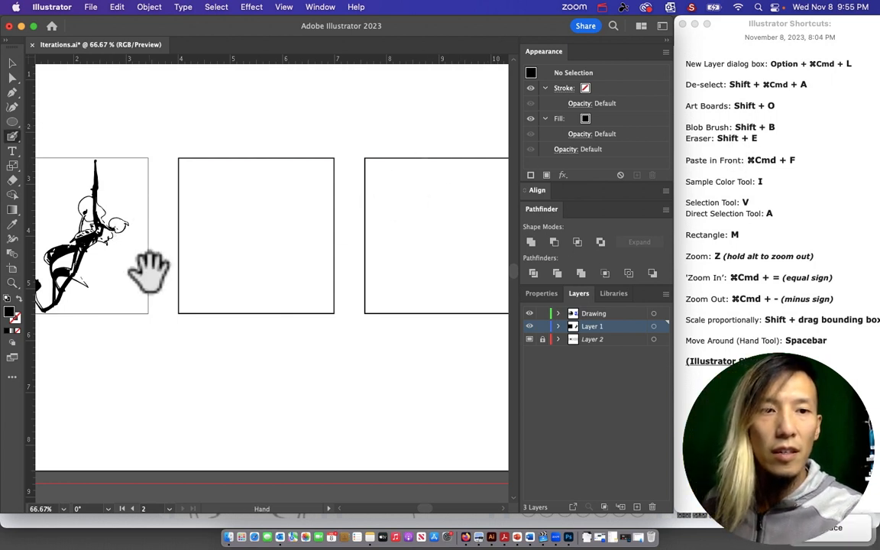
pyautogui.moveTo(149, 271)
pyautogui.mouseDown()
pyautogui.moveTo(209, 269)
pyautogui.moveTo(188, 263)
pyautogui.mouseUp()
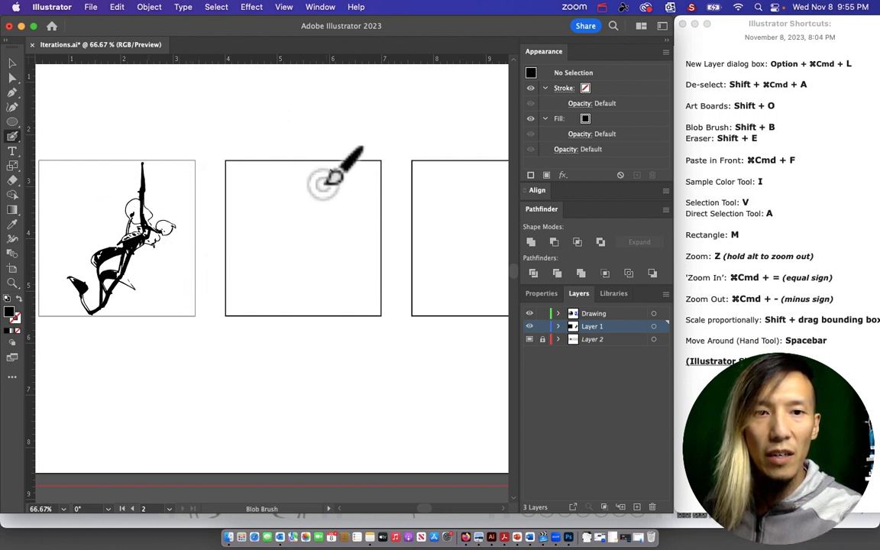
pyautogui.moveTo(331, 170)
pyautogui.mouseDown()
pyautogui.moveTo(330, 210)
pyautogui.moveTo(307, 239)
pyautogui.moveTo(308, 260)
pyautogui.moveTo(295, 261)
pyautogui.moveTo(286, 285)
pyautogui.moveTo(267, 273)
pyautogui.moveTo(261, 311)
pyautogui.moveTo(244, 281)
pyautogui.mouseUp()
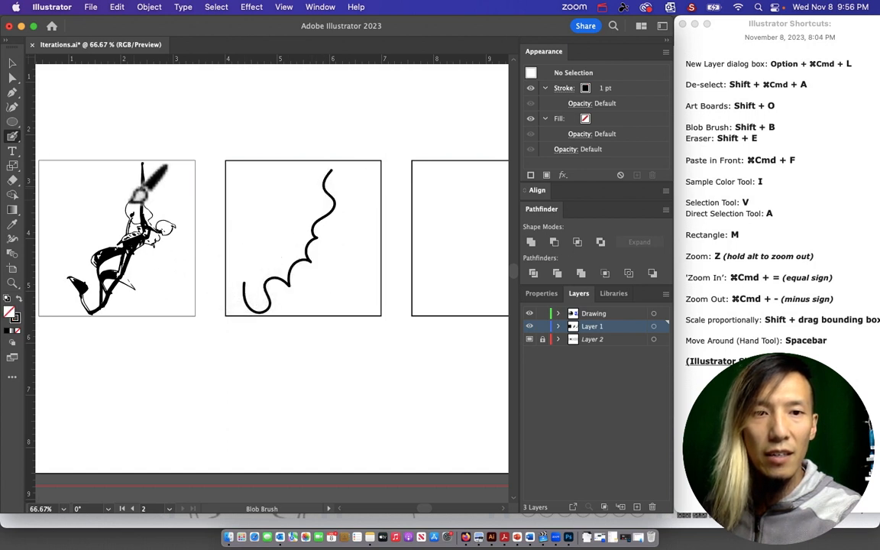
# Step: Scale the wavy brush stroke down slightly and move it into the third frame
pyautogui.click(12, 62)
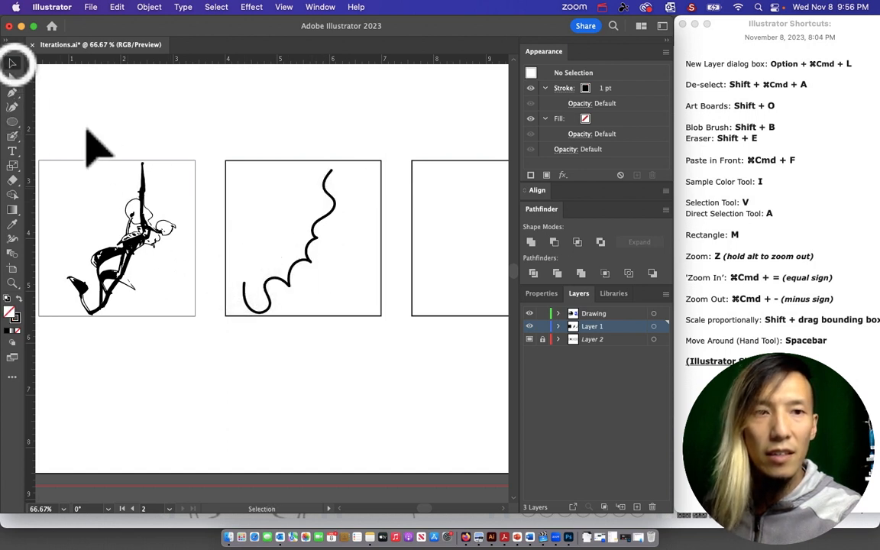
pyautogui.click(296, 263)
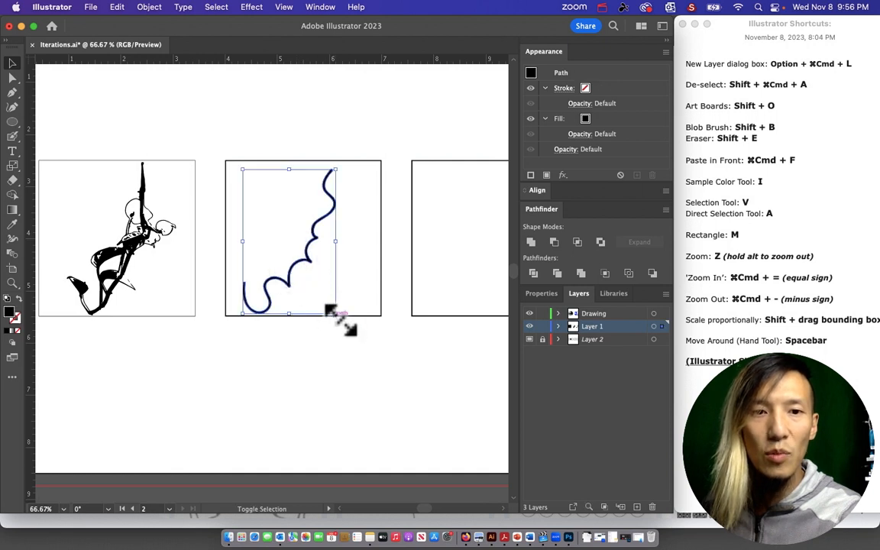
pyautogui.moveTo(337, 315); pyautogui.dragTo(330, 306)
pyautogui.press('space')
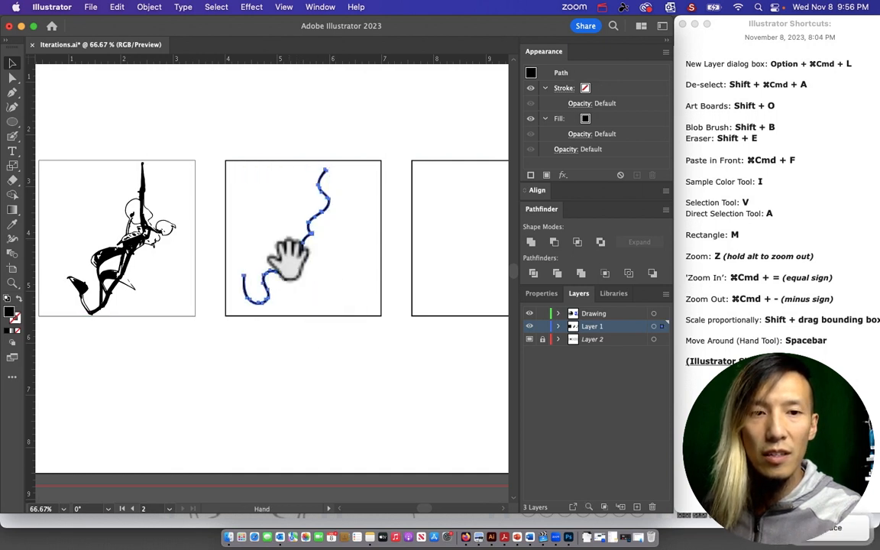
pyautogui.moveTo(289, 260)
pyautogui.mouseDown()
pyautogui.moveTo(413, 265)
pyautogui.moveTo(171, 275)
pyautogui.moveTo(387, 263)
pyautogui.mouseUp()
pyautogui.click(347, 367)
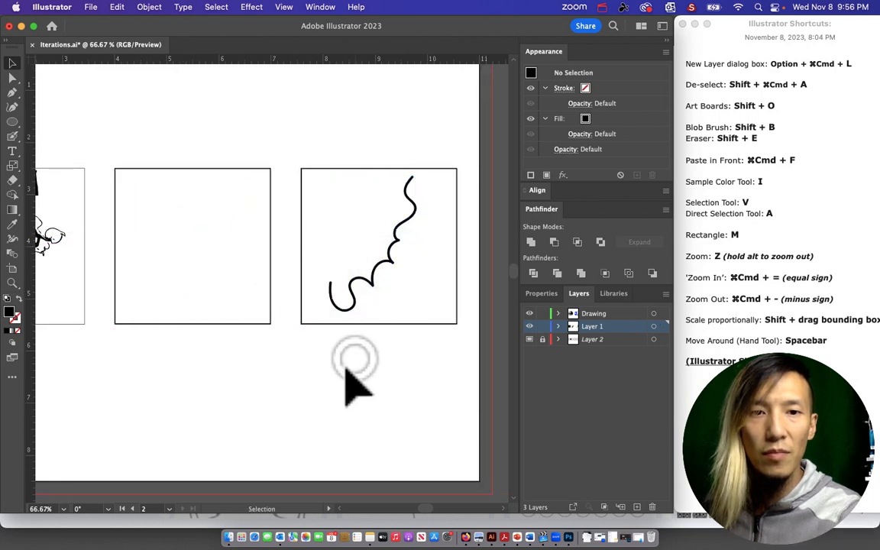
# Step: Examine the grouped outlines of the expanded plant tracing in the first frame
pyautogui.press('space')
pyautogui.moveTo(261, 361)
pyautogui.mouseDown()
pyautogui.moveTo(344, 338)
pyautogui.moveTo(365, 319)
pyautogui.moveTo(324, 332)
pyautogui.mouseUp()
pyautogui.click(128, 252)
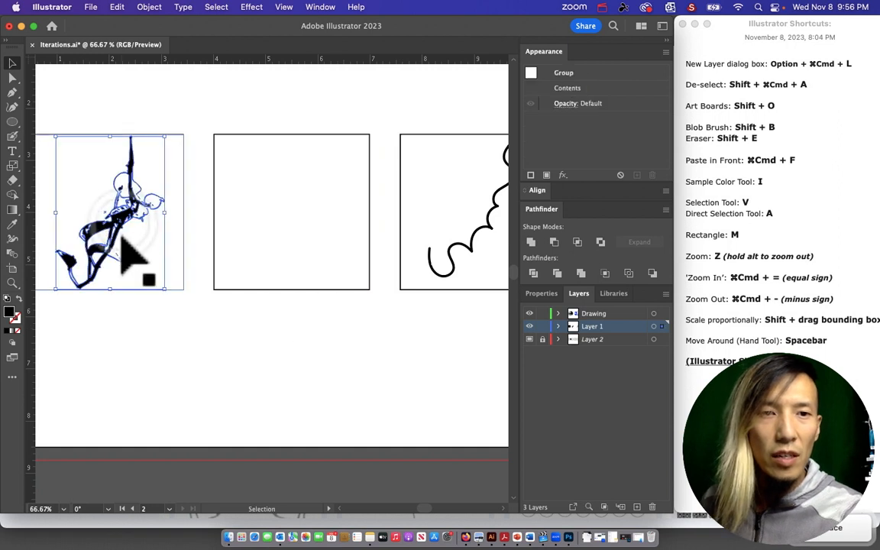
pyautogui.click(216, 90)
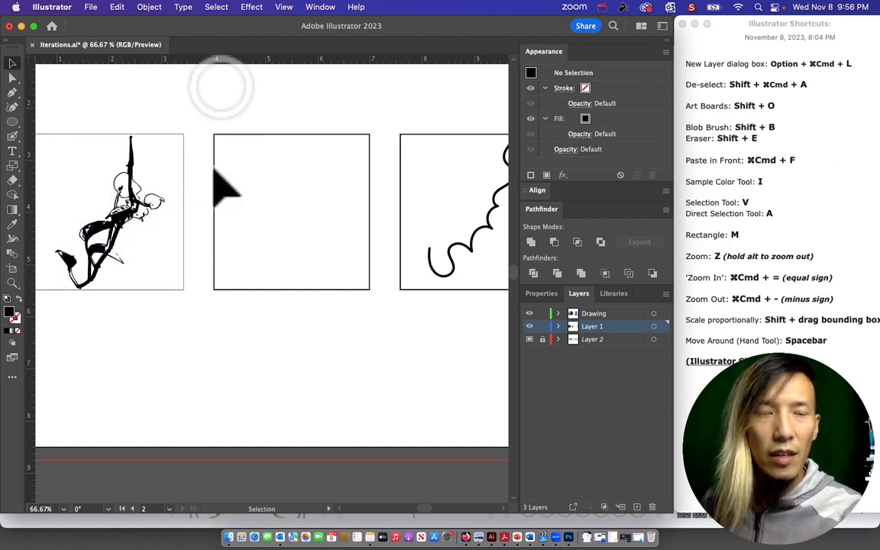
pyautogui.click(145, 221)
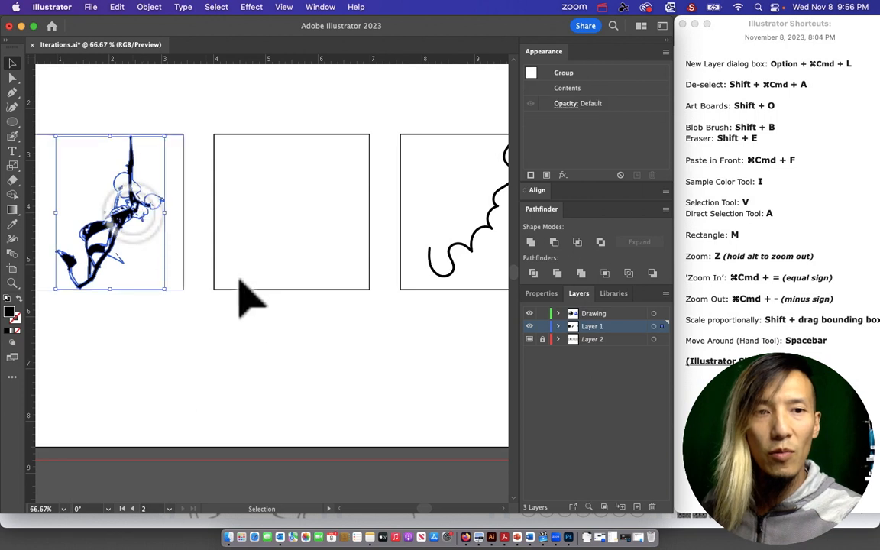
pyautogui.click(295, 324)
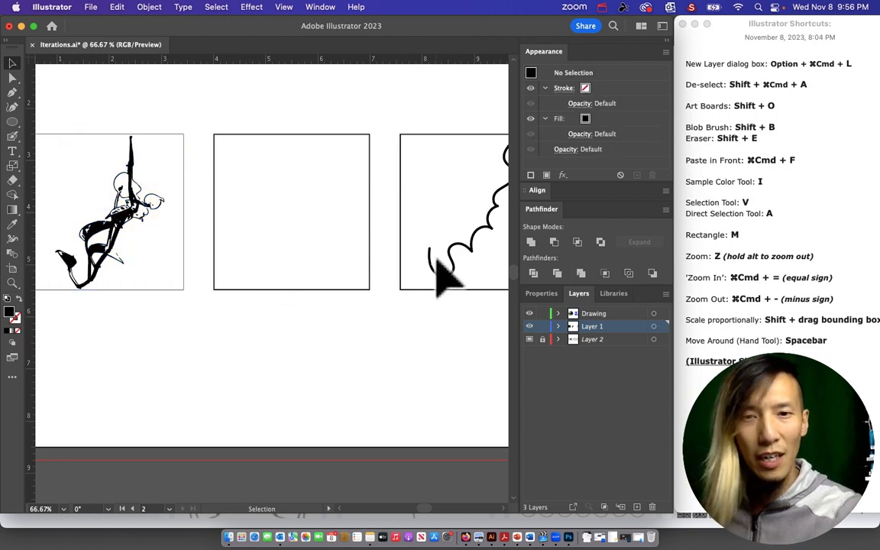
# Step: Draw a black filled circle in the third frame so that it touches the wavy stroke
pyautogui.click(12, 122)
pyautogui.moveTo(363, 218); pyautogui.dragTo(255, 220)
pyautogui.moveTo(328, 200); pyautogui.dragTo(370, 226)
pyautogui.click(13, 63)
pyautogui.click(275, 83)
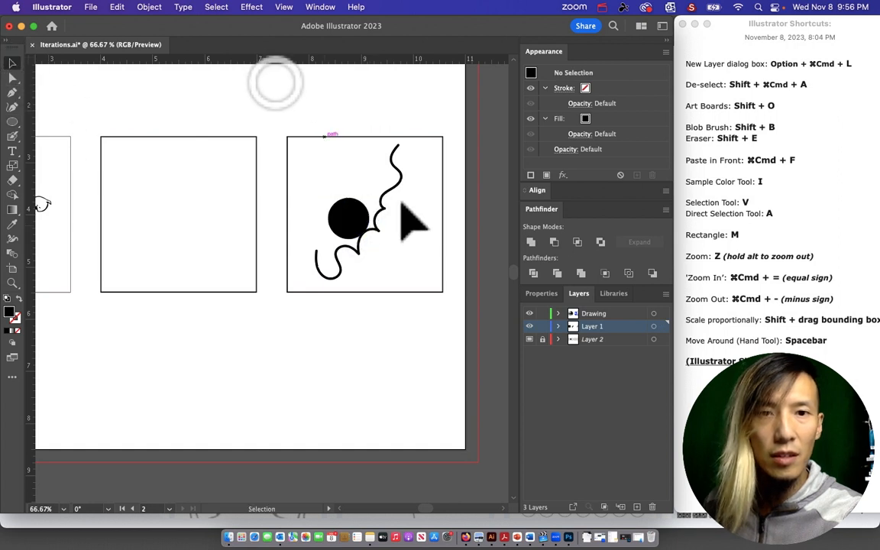
# Step: Unite the circle and the wavy stroke in the third frame into one shape
pyautogui.click(377, 222)
pyautogui.keyDown('shift'); pyautogui.click(349, 219); pyautogui.keyUp('shift')
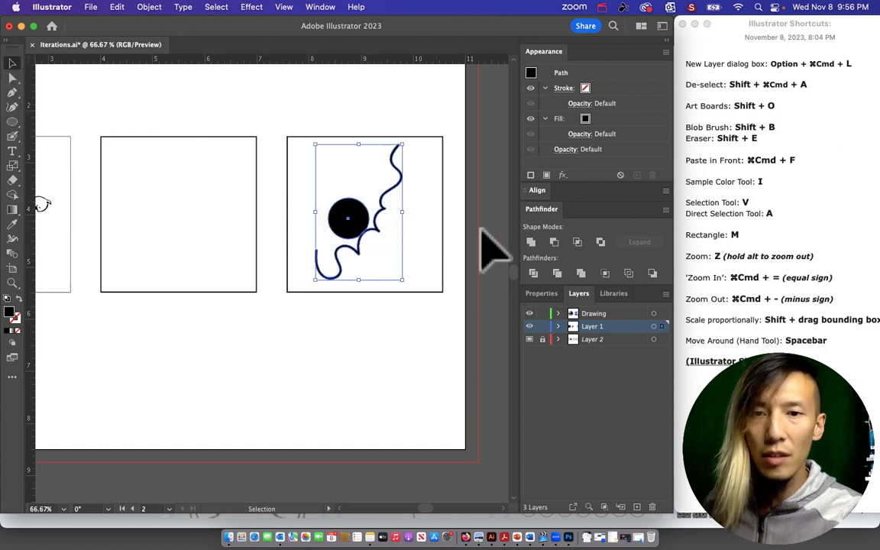
pyautogui.click(533, 242)
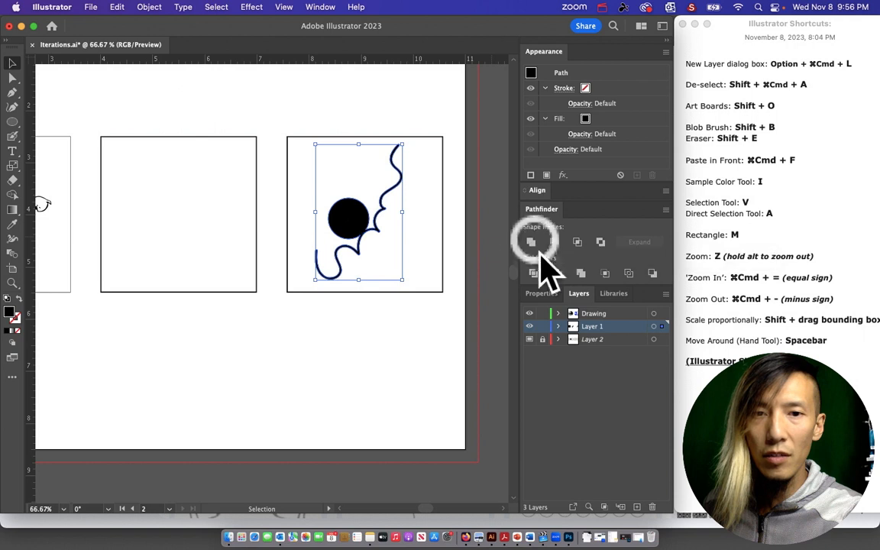
pyautogui.click(582, 274)
pyautogui.click(318, 319)
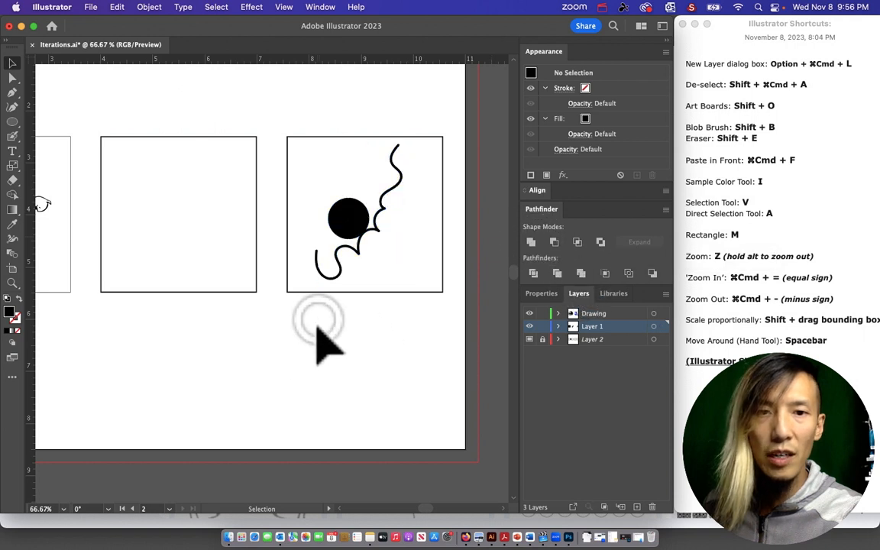
pyautogui.moveTo(206, 335); pyautogui.dragTo(421, 334)
pyautogui.click(233, 220)
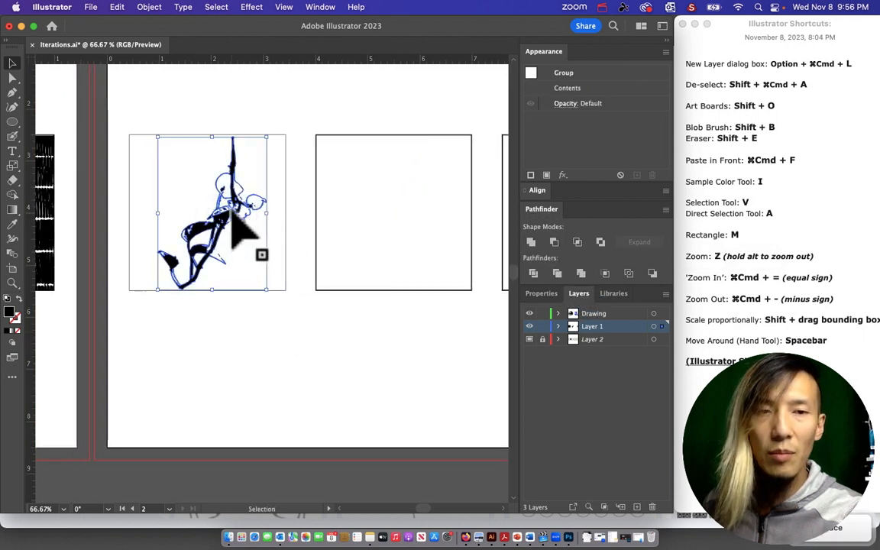
pyautogui.click(149, 7)
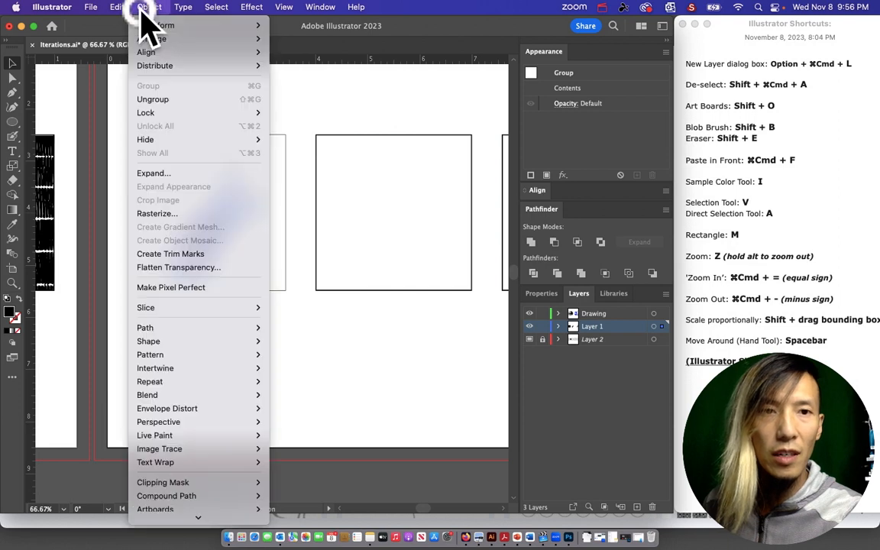
pyautogui.click(181, 172)
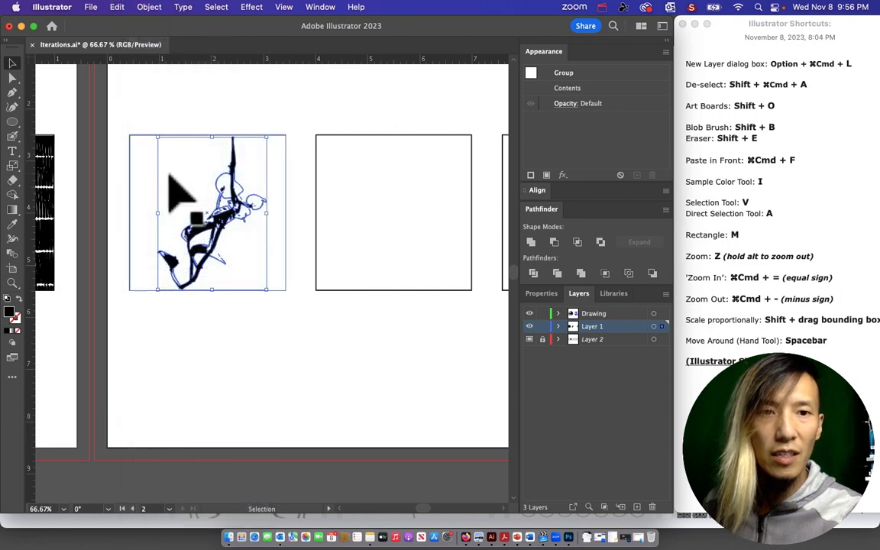
pyautogui.click(271, 350)
# Step: Unite the paths of the expanded plant tracing into a solid black silhouette
pyautogui.click(224, 223)
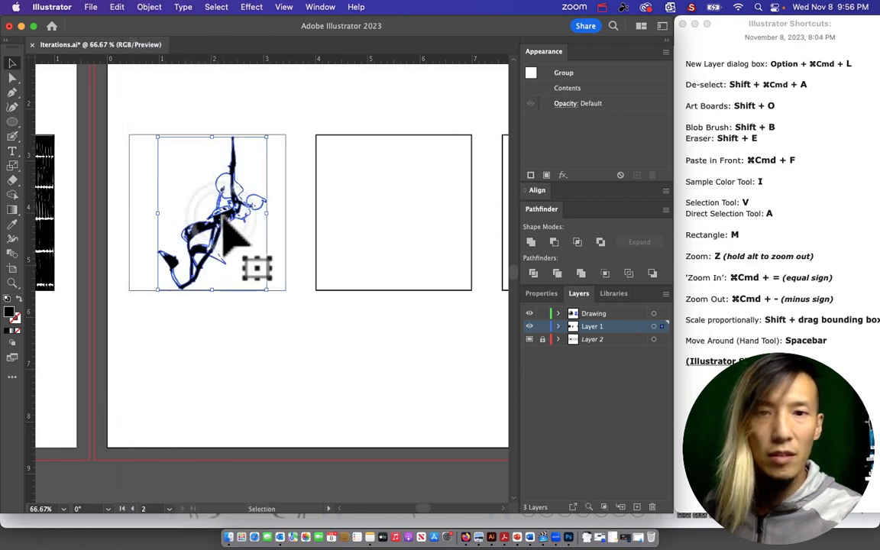
pyautogui.click(533, 243)
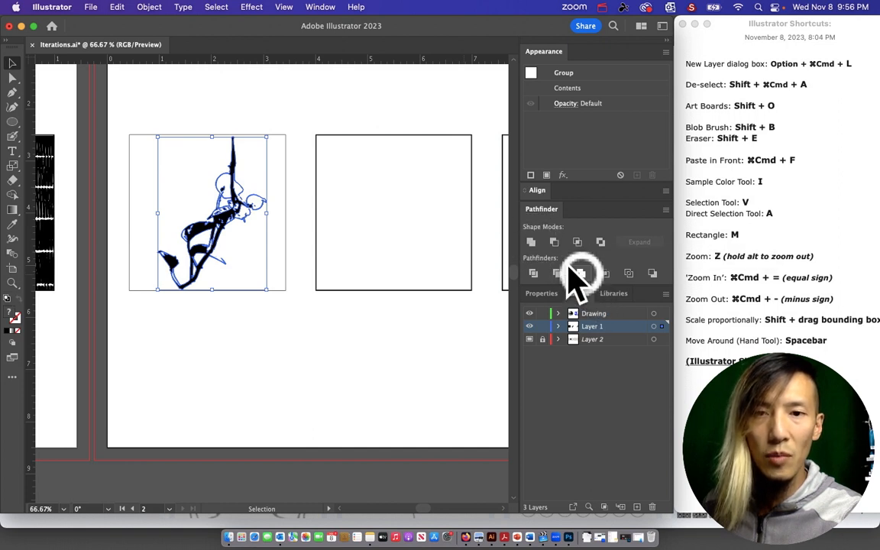
pyautogui.click(534, 243)
pyautogui.click(269, 309)
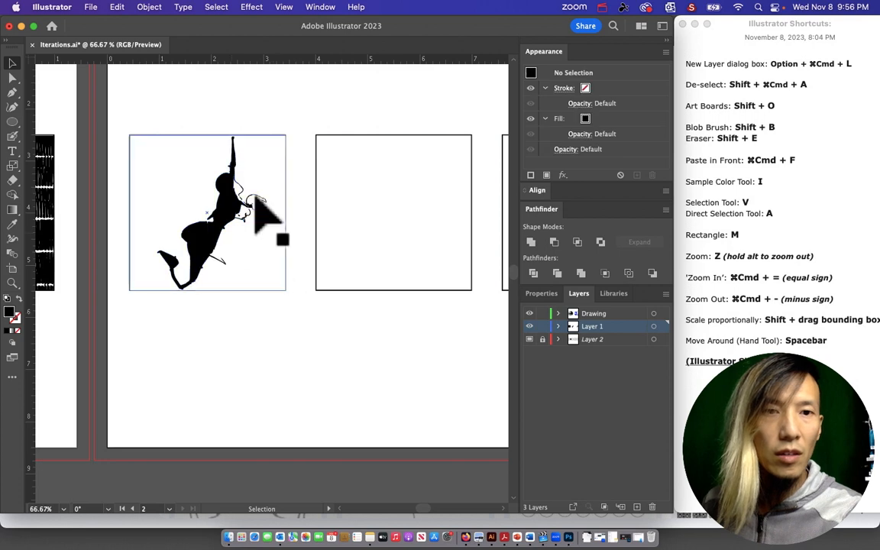
pyautogui.click(320, 362)
# Step: Select the united plant silhouette in the first frame
pyautogui.press('space')
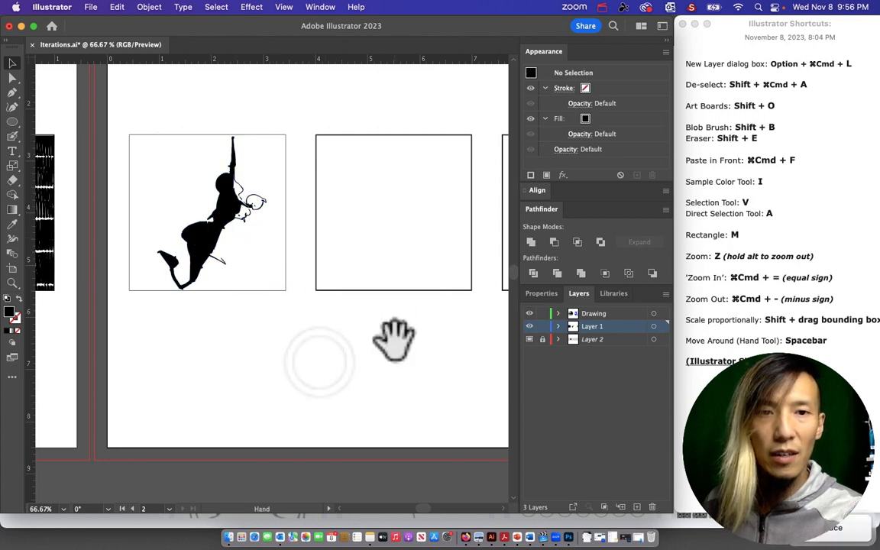
pyautogui.moveTo(393, 343); pyautogui.dragTo(292, 379)
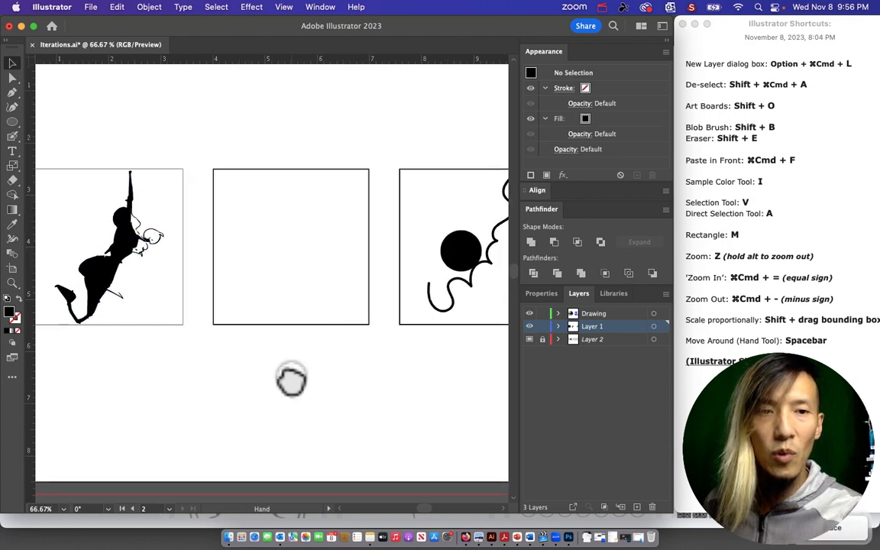
pyautogui.click(119, 240)
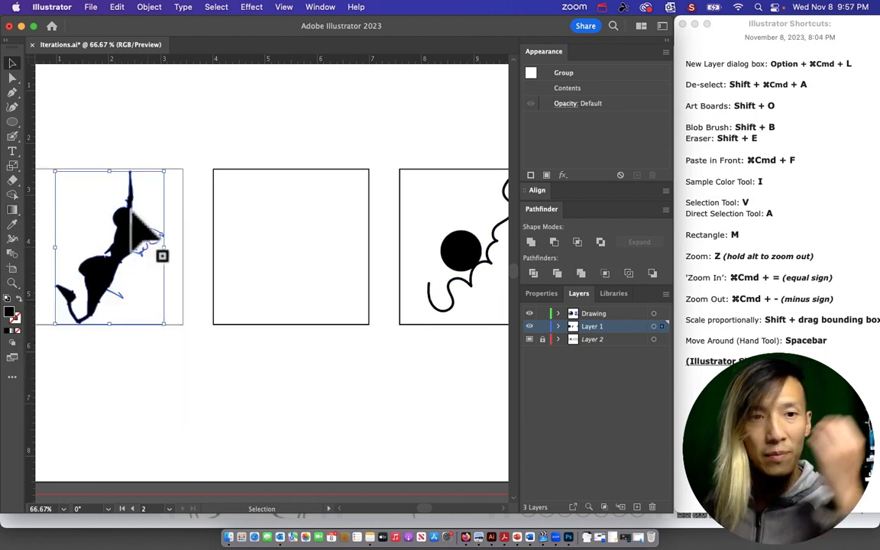
# Step: Scale the plant silhouette down slightly and reposition it so it fits inside the first frame
pyautogui.click(167, 127)
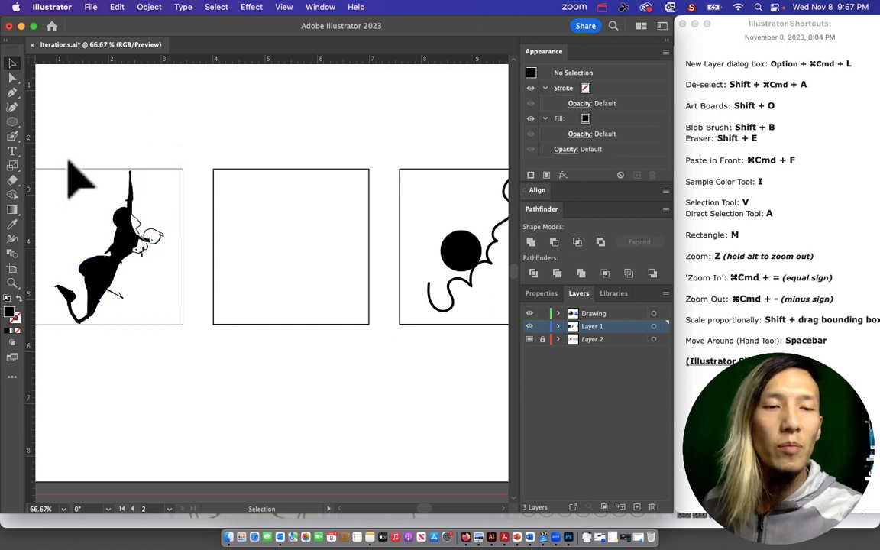
pyautogui.click(111, 277)
pyautogui.moveTo(166, 327); pyautogui.dragTo(161, 320)
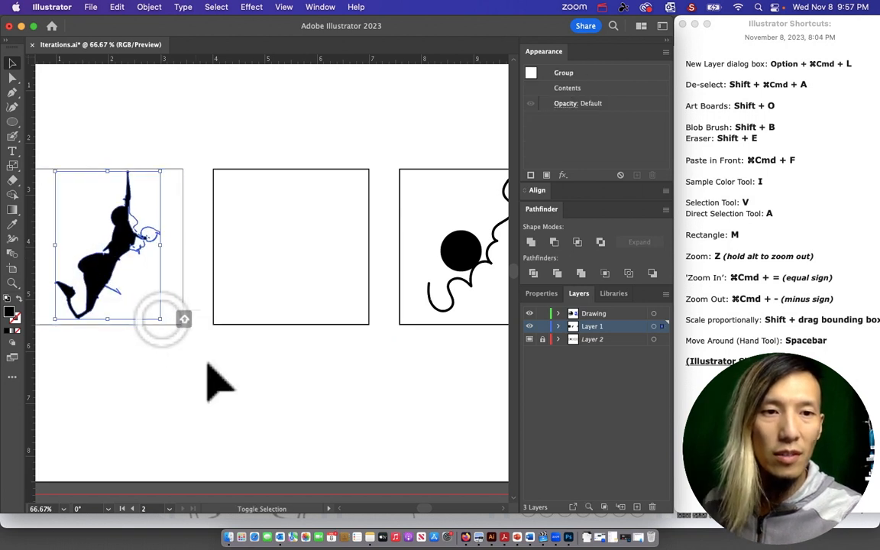
pyautogui.click(190, 357)
pyautogui.moveTo(122, 248); pyautogui.dragTo(123, 252)
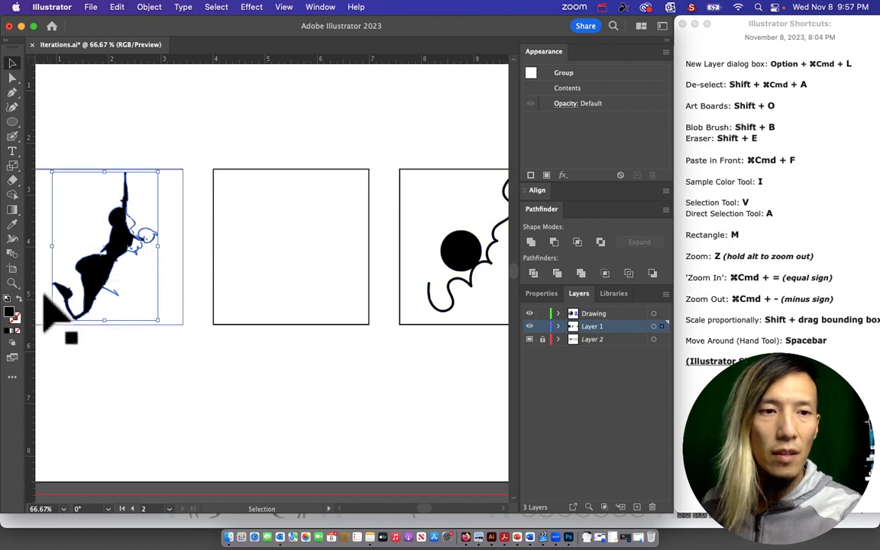
# Step: Duplicate the plant silhouette below the first frame and place a scaled-down copy of the circle-and-wave shape below the third frame
pyautogui.click(9, 284)
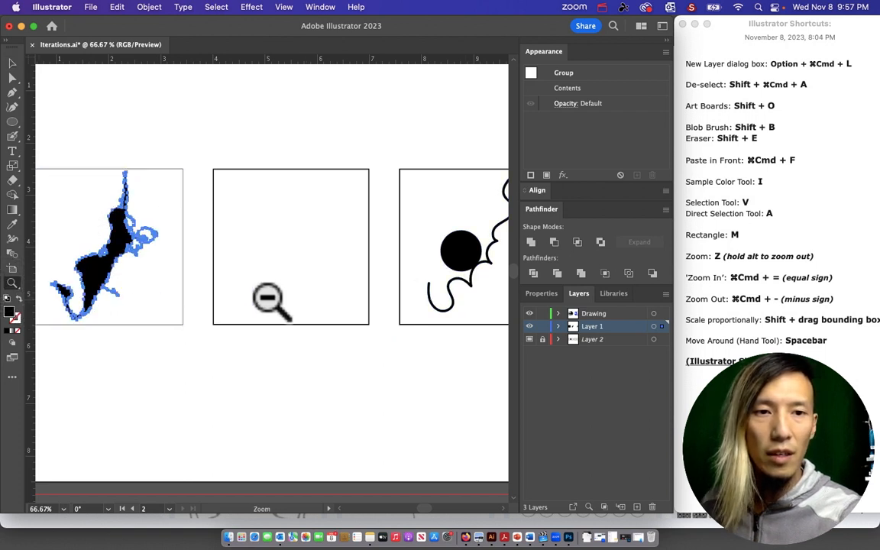
pyautogui.keyDown('alt'); pyautogui.click(268, 297); pyautogui.keyUp('alt')
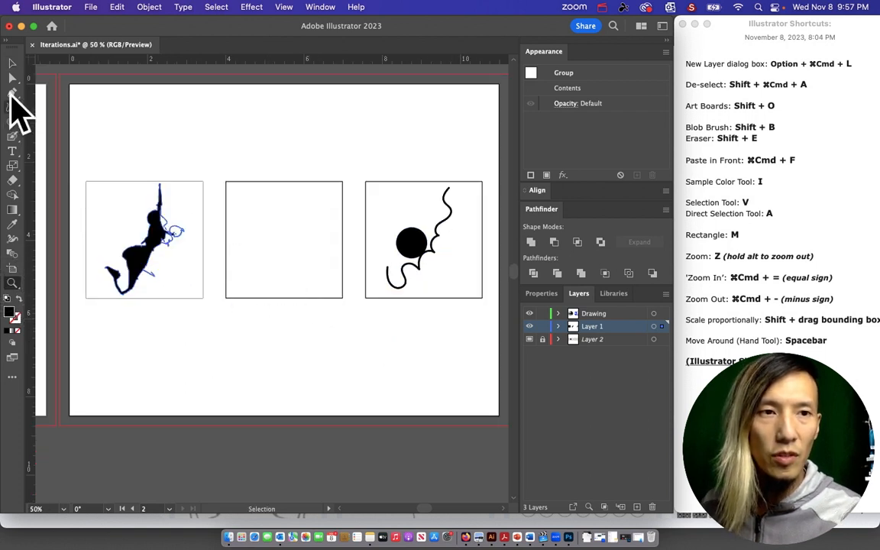
pyautogui.click(12, 63)
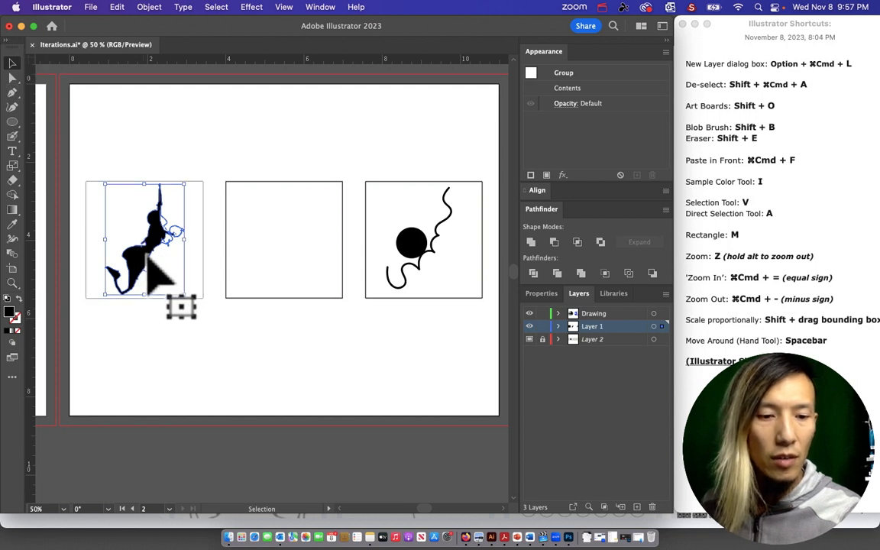
pyautogui.moveTo(149, 263); pyautogui.dragTo(116, 381)
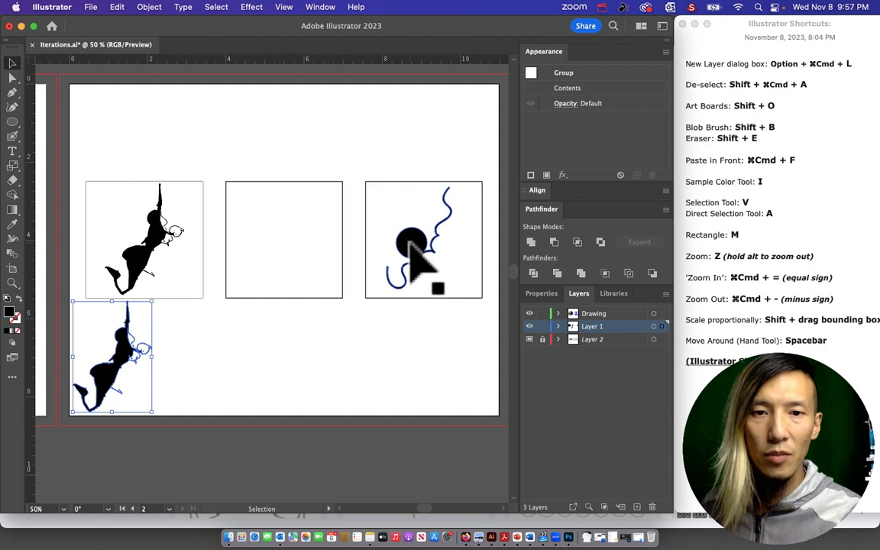
pyautogui.moveTo(417, 238)
pyautogui.mouseDown()
pyautogui.moveTo(427, 252)
pyautogui.moveTo(445, 365)
pyautogui.moveTo(452, 356)
pyautogui.mouseUp()
pyautogui.moveTo(481, 404); pyautogui.dragTo(452, 378)
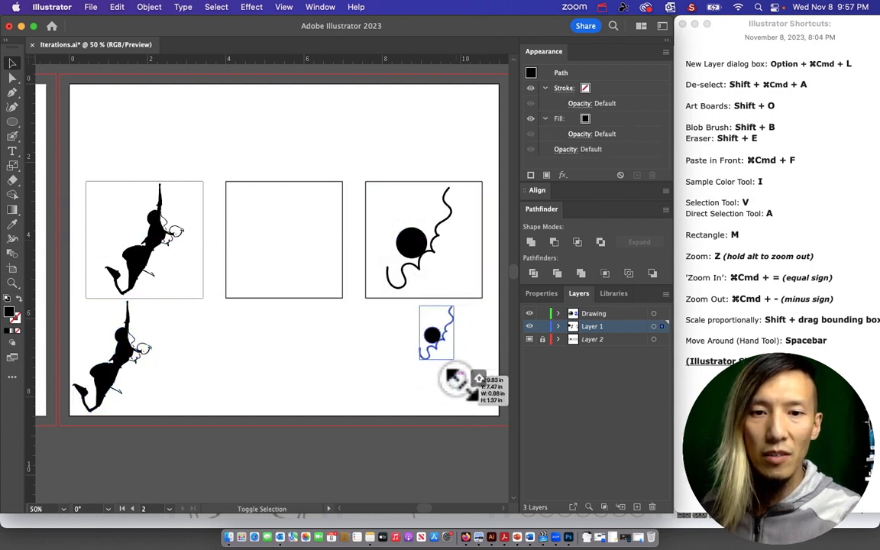
# Step: Scale down the silhouette copy below the first frame and move the circle-and-wave copy toward the artboard's lower-right corner
pyautogui.click(221, 374)
pyautogui.click(114, 361)
pyautogui.moveTo(151, 413)
pyautogui.mouseDown()
pyautogui.moveTo(118, 365)
pyautogui.moveTo(116, 374)
pyautogui.mouseUp()
pyautogui.moveTo(431, 334); pyautogui.dragTo(496, 400)
pyautogui.click(386, 395)
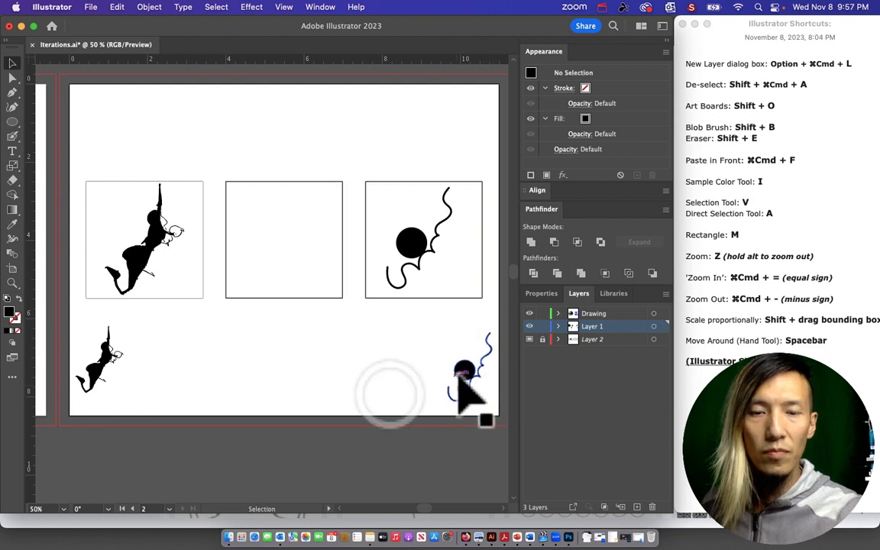
pyautogui.moveTo(101, 359)
pyautogui.mouseDown()
pyautogui.moveTo(110, 378)
pyautogui.moveTo(107, 358)
pyautogui.mouseUp()
pyautogui.click(455, 379)
pyautogui.click(381, 363)
pyautogui.click(163, 354)
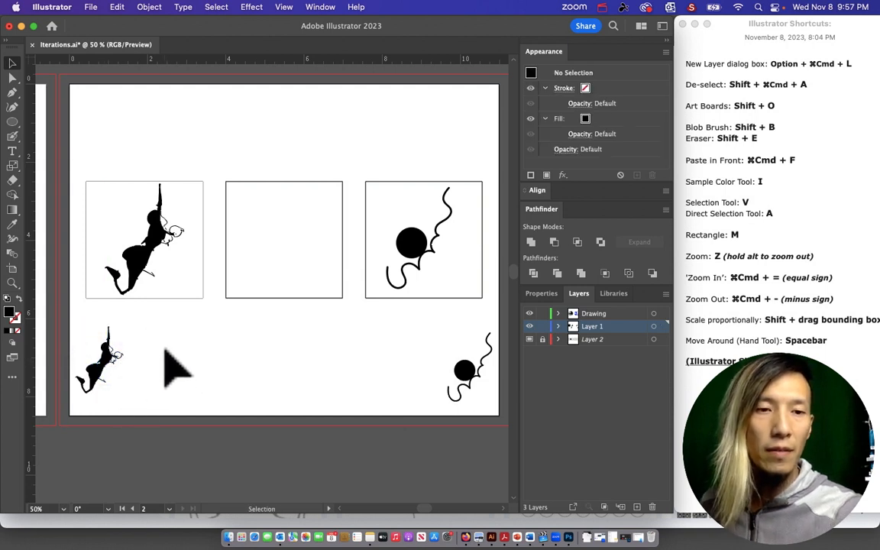
pyautogui.click(187, 332)
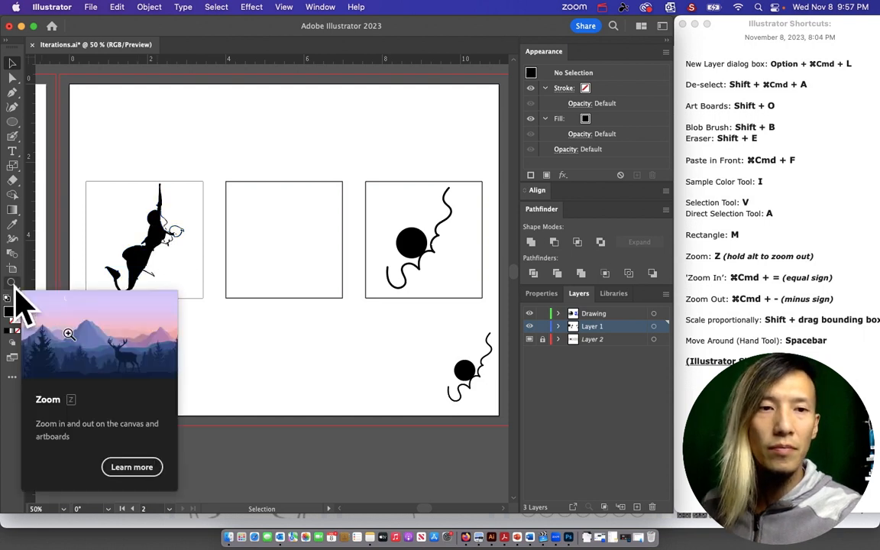
# Step: Place cut out leaves.png from the B&W Photos folder at the first frame's size and move it above that frame
pyautogui.click(91, 7)
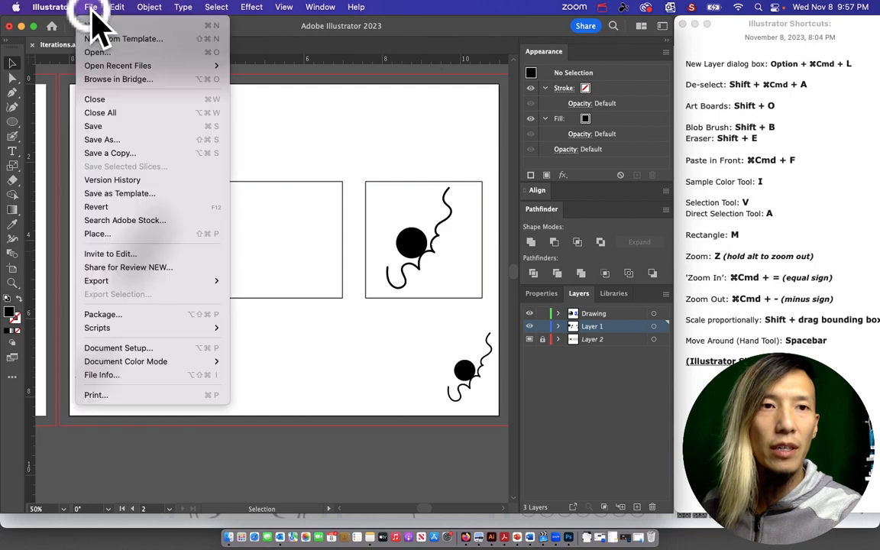
pyautogui.click(123, 235)
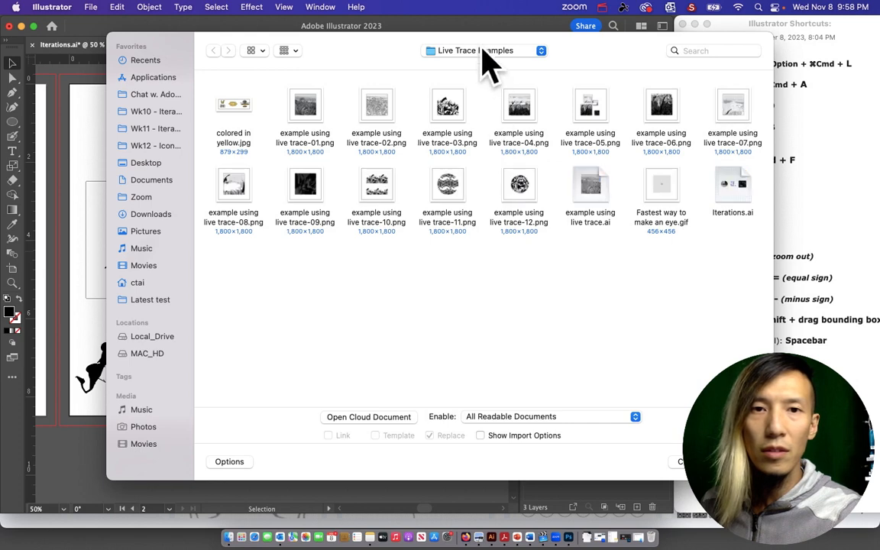
pyautogui.click(482, 52)
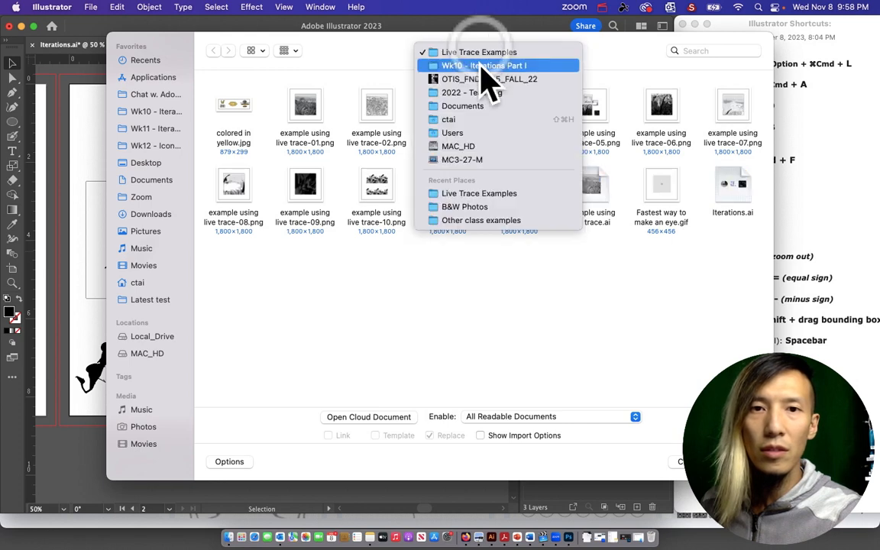
pyautogui.click(481, 69)
pyautogui.doubleClick(233, 96)
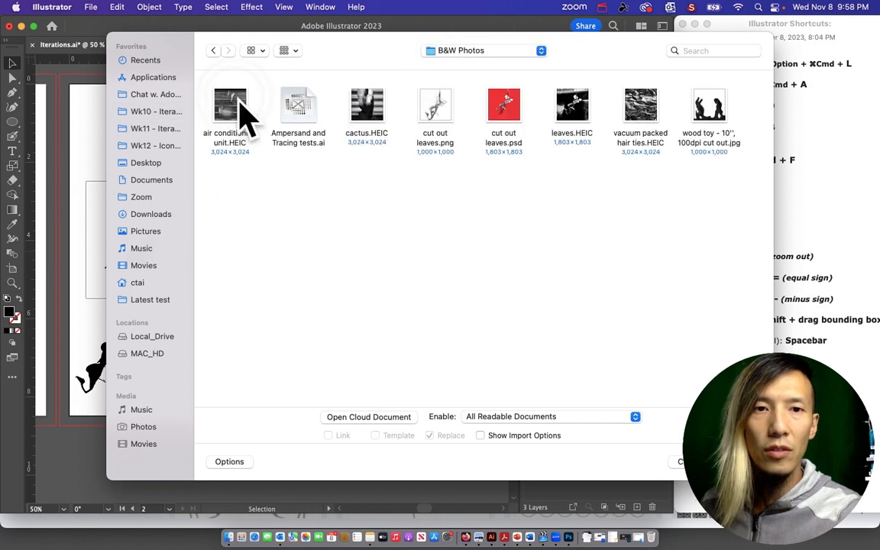
pyautogui.click(438, 99)
pyautogui.click(739, 461)
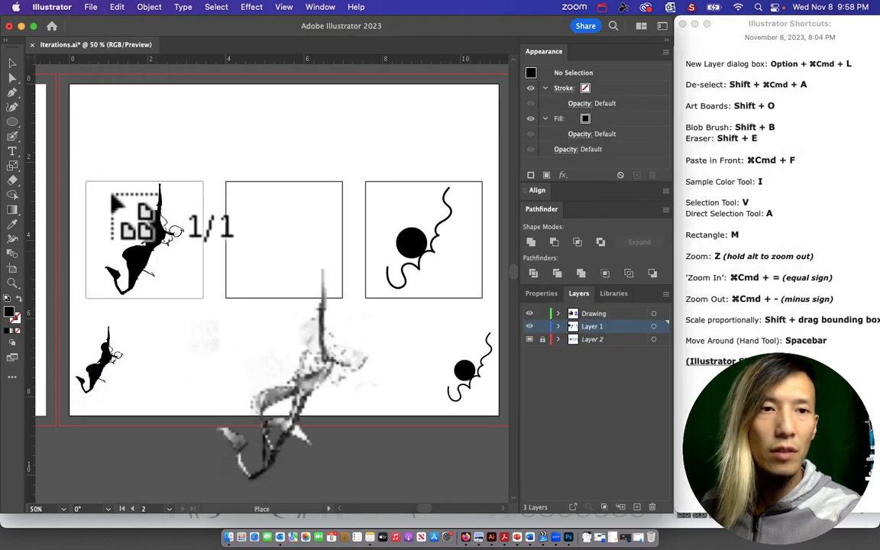
pyautogui.moveTo(90, 186); pyautogui.dragTo(204, 298)
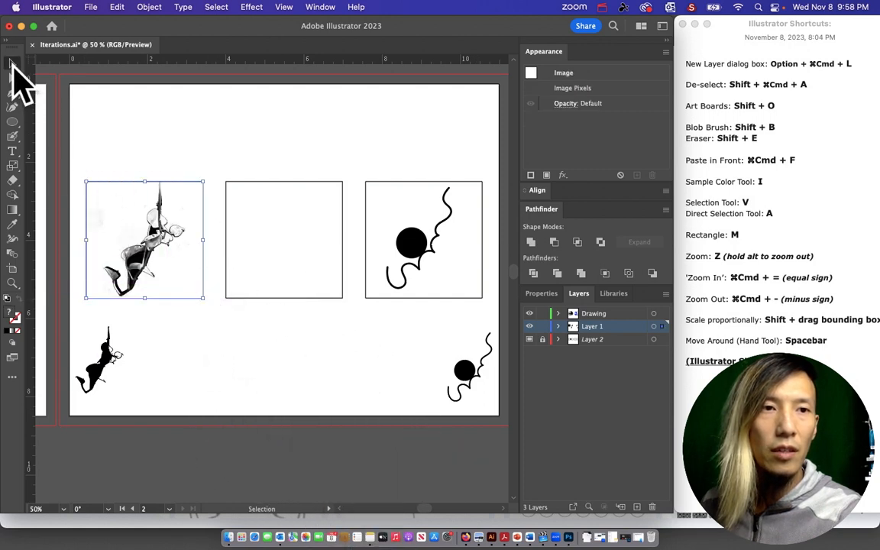
pyautogui.click(12, 64)
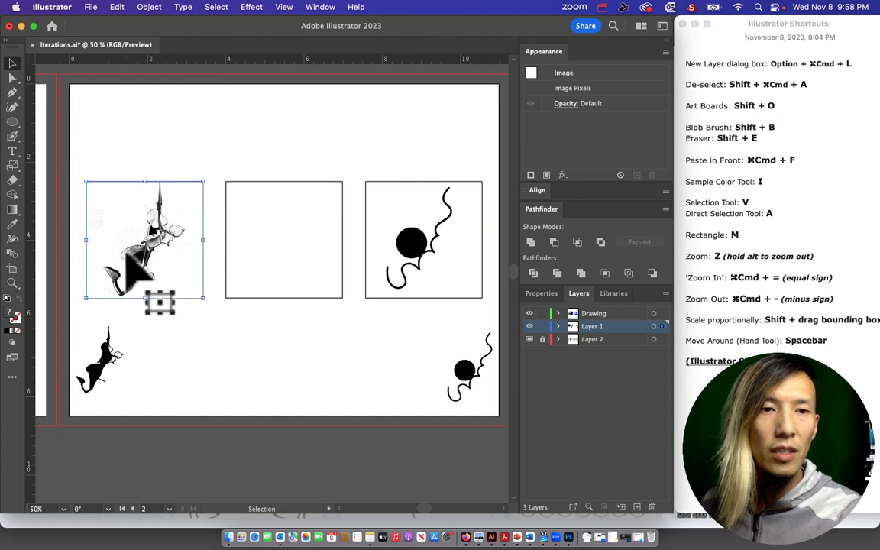
pyautogui.moveTo(131, 246); pyautogui.dragTo(158, 146)
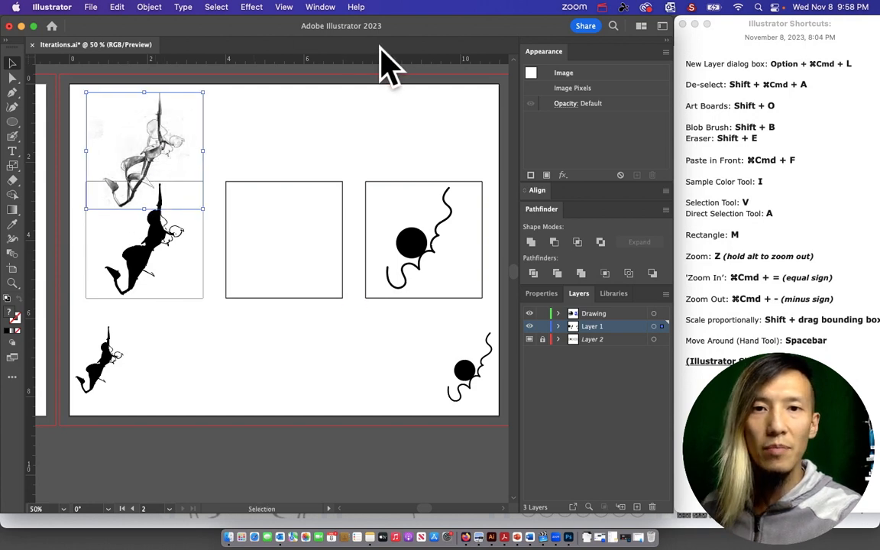
# Step: Image Trace the placed leaves photo in black and white with threshold 216 and white ignored
pyautogui.click(320, 7)
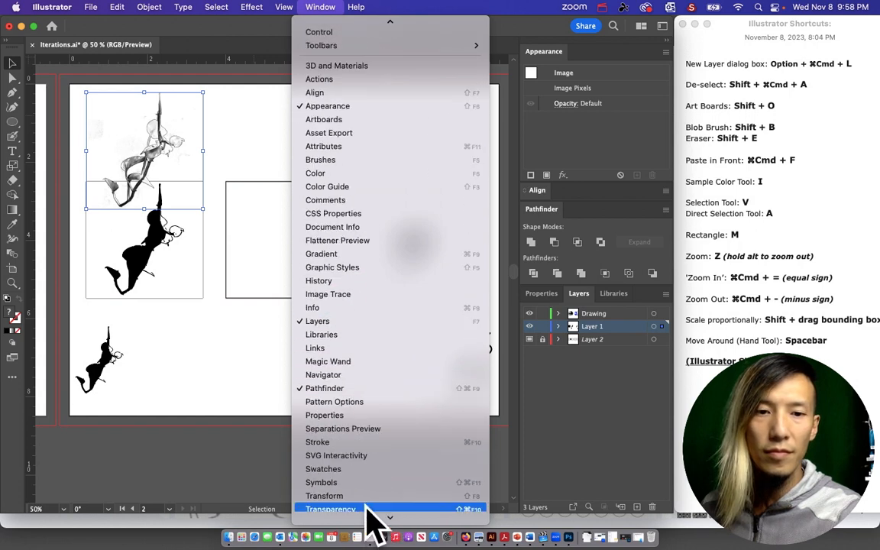
pyautogui.moveTo(372, 465)
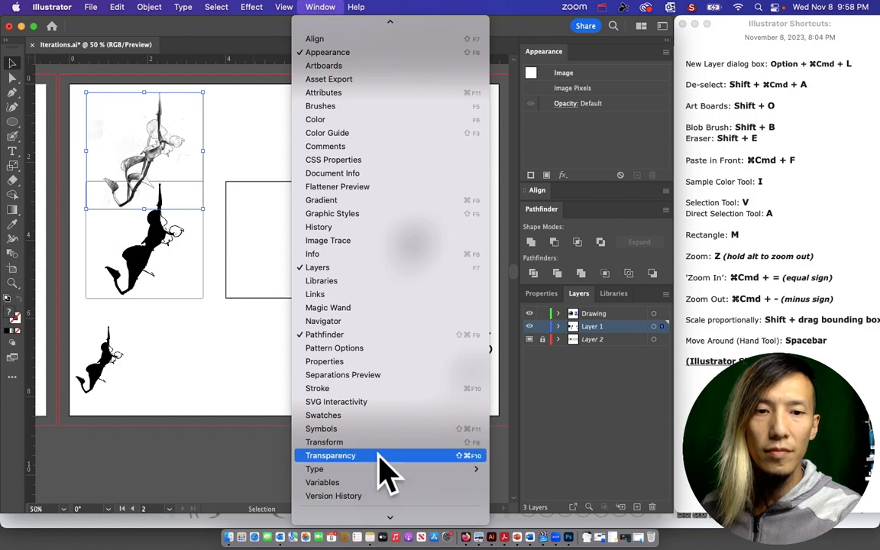
pyautogui.click(340, 240)
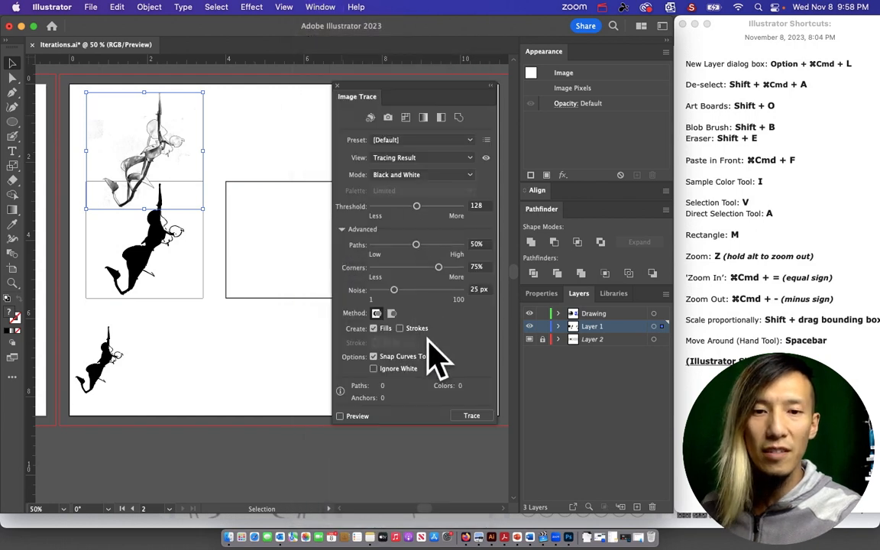
pyautogui.click(340, 416)
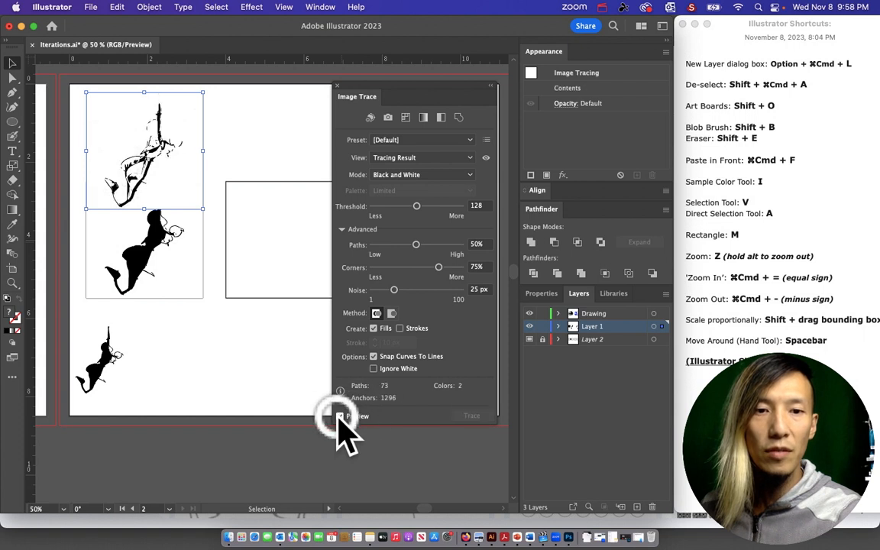
pyautogui.moveTo(416, 206); pyautogui.dragTo(441, 208)
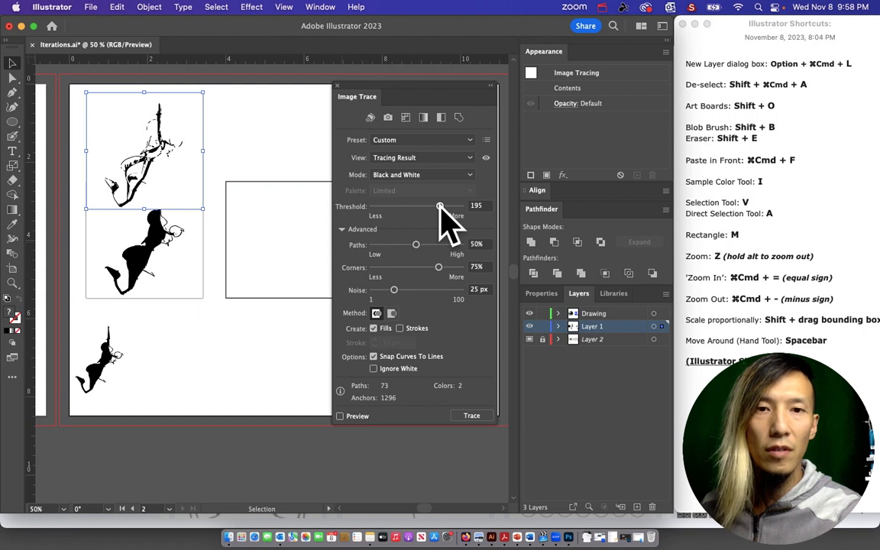
pyautogui.click(340, 417)
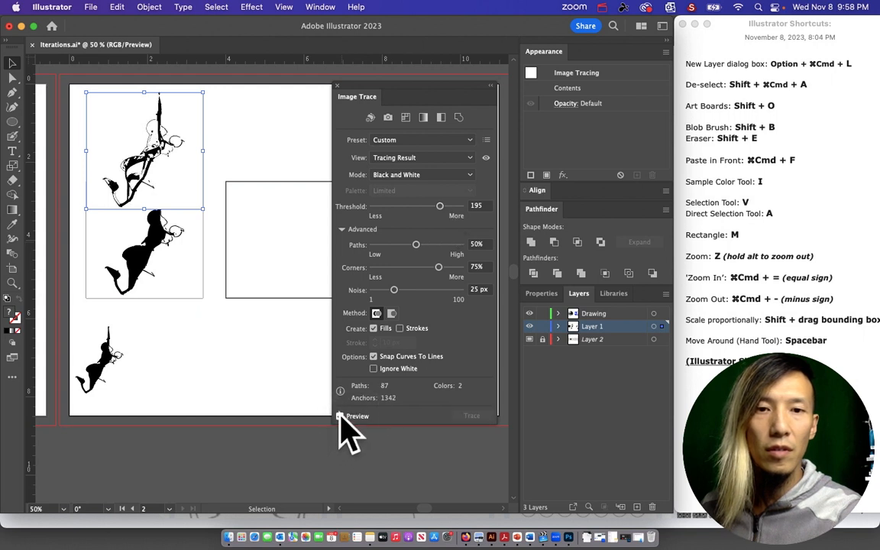
pyautogui.moveTo(451, 217); pyautogui.dragTo(453, 217)
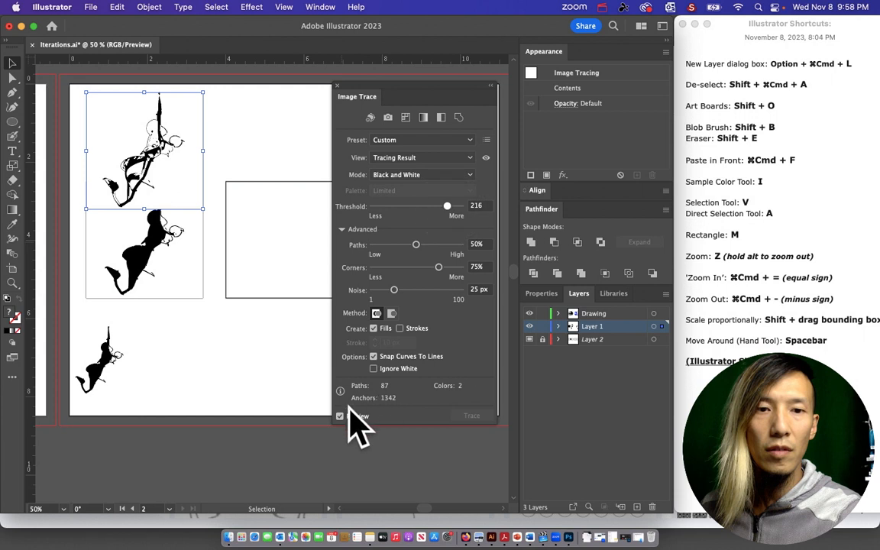
pyautogui.click(378, 368)
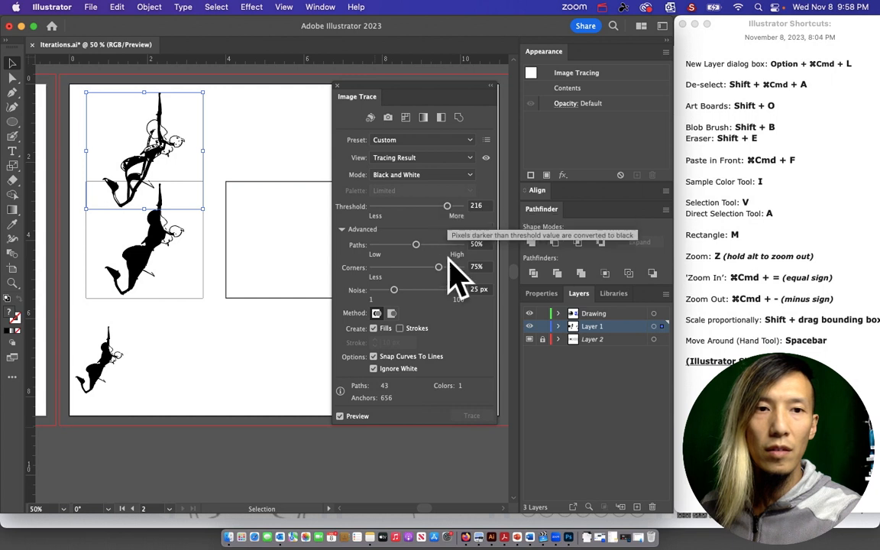
# Step: Expand the leaves tracing into editable vector paths and deselect it
pyautogui.click(151, 7)
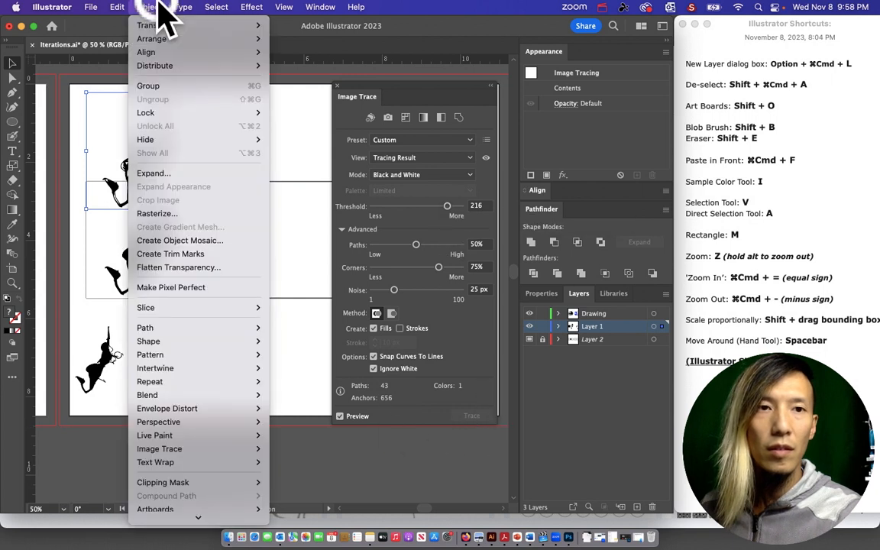
pyautogui.moveTo(182, 327)
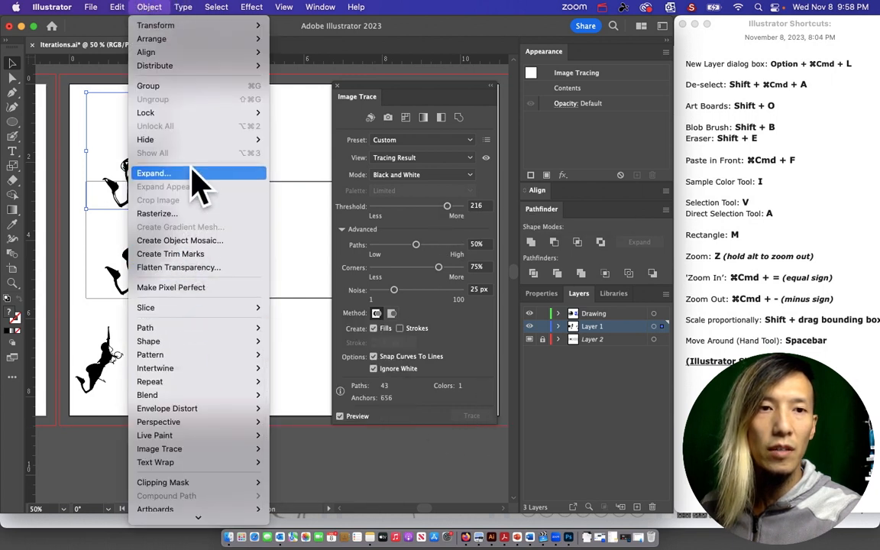
pyautogui.click(195, 174)
pyautogui.click(475, 359)
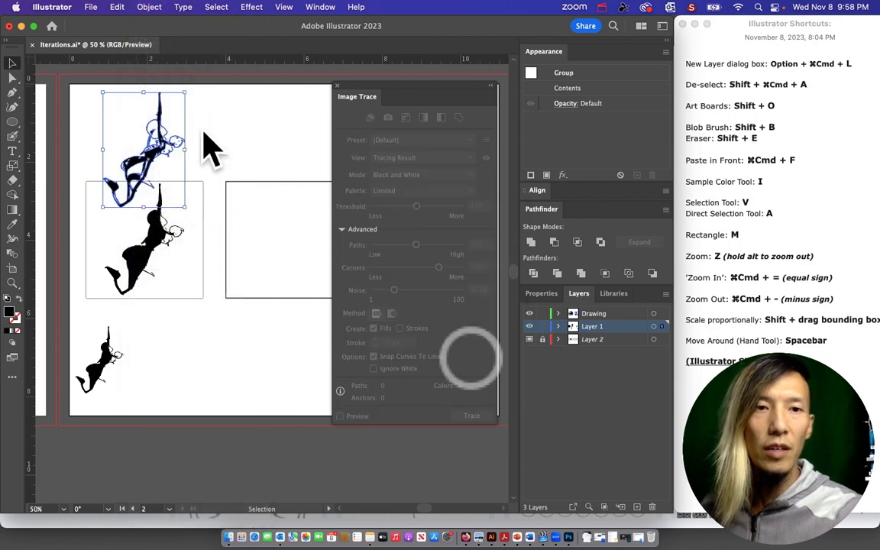
pyautogui.click(215, 93)
# Step: Examine the expanded leaves tracing up close and compare its open areas with the solid silhouette in the first frame
pyautogui.click(12, 283)
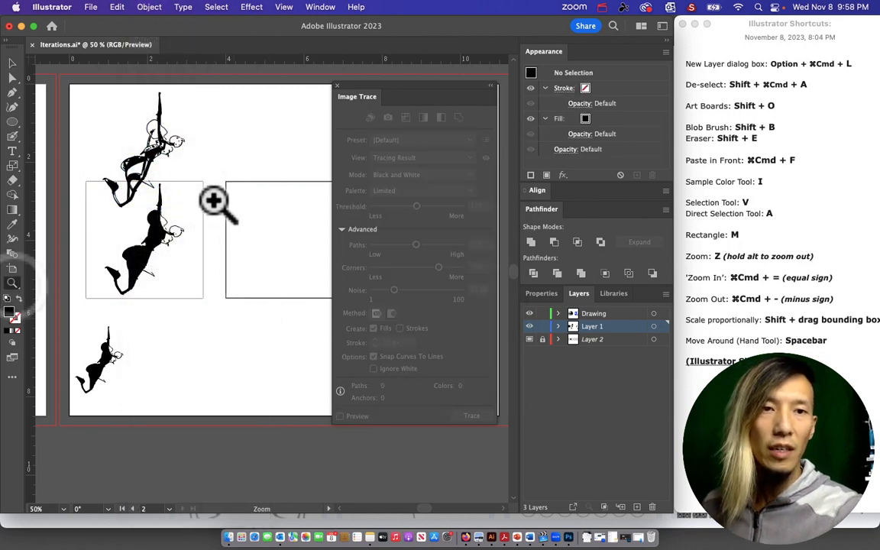
pyautogui.moveTo(148, 131); pyautogui.dragTo(108, 88)
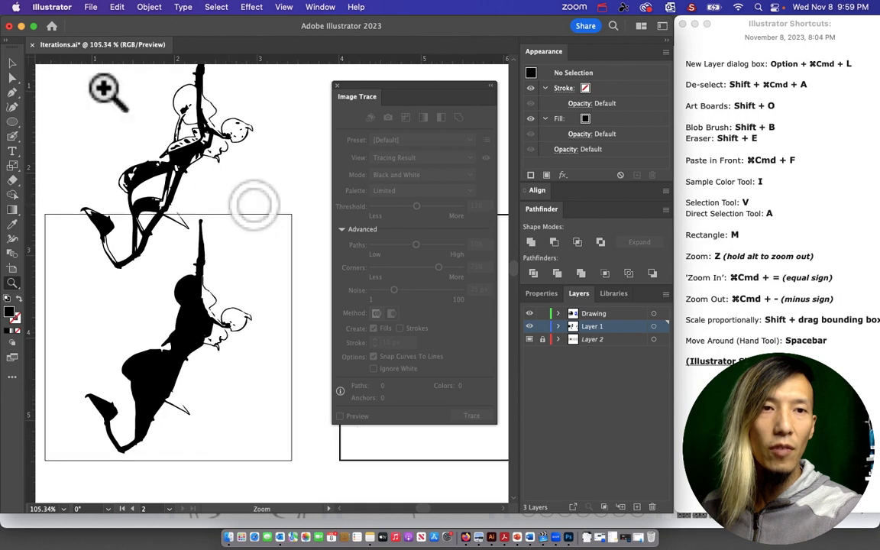
pyautogui.click(13, 63)
pyautogui.moveTo(196, 129); pyautogui.dragTo(186, 128)
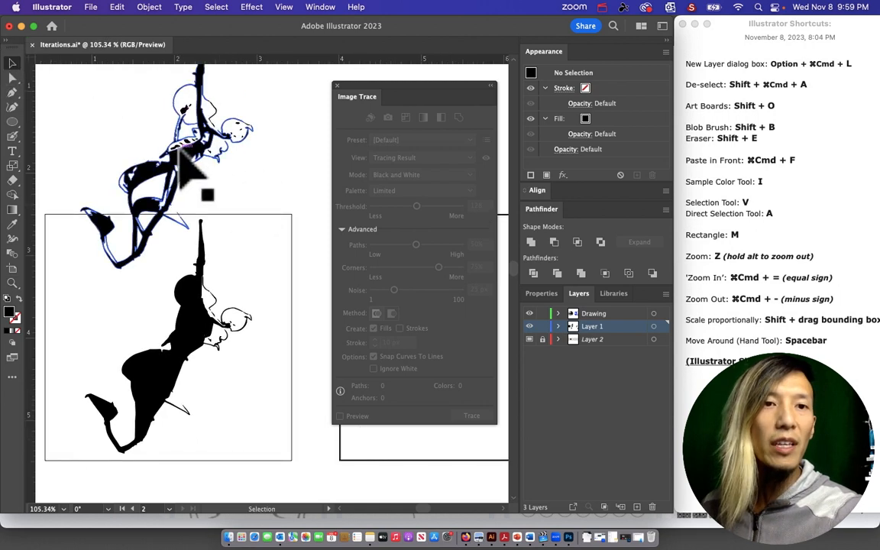
pyautogui.moveTo(182, 150); pyautogui.dragTo(184, 107)
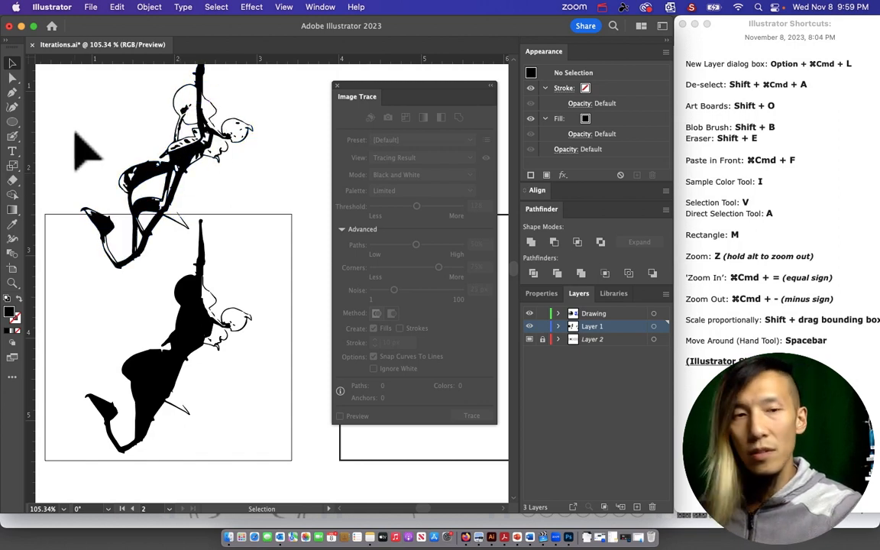
pyautogui.moveTo(115, 229); pyautogui.dragTo(142, 234)
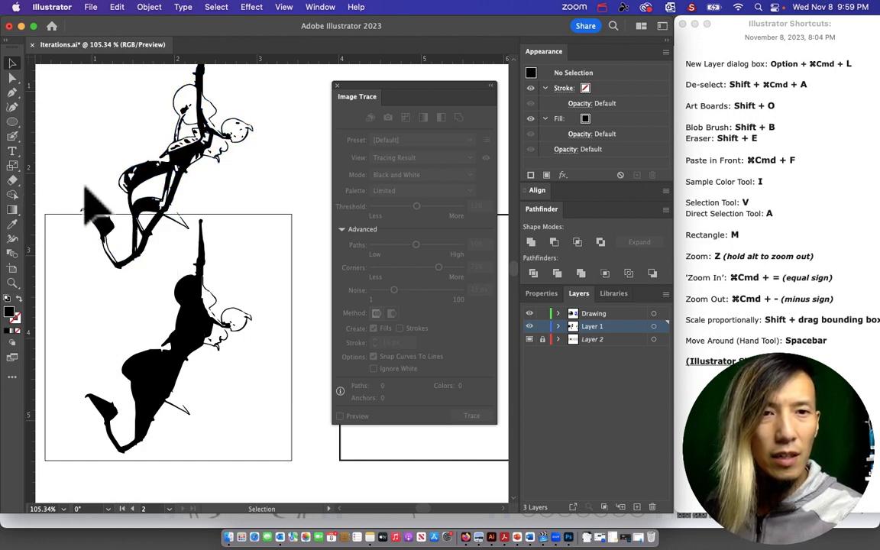
# Step: Configure the Eraser tool with a 1 pt size and set its angle and roundness to Fixed
pyautogui.click(15, 136)
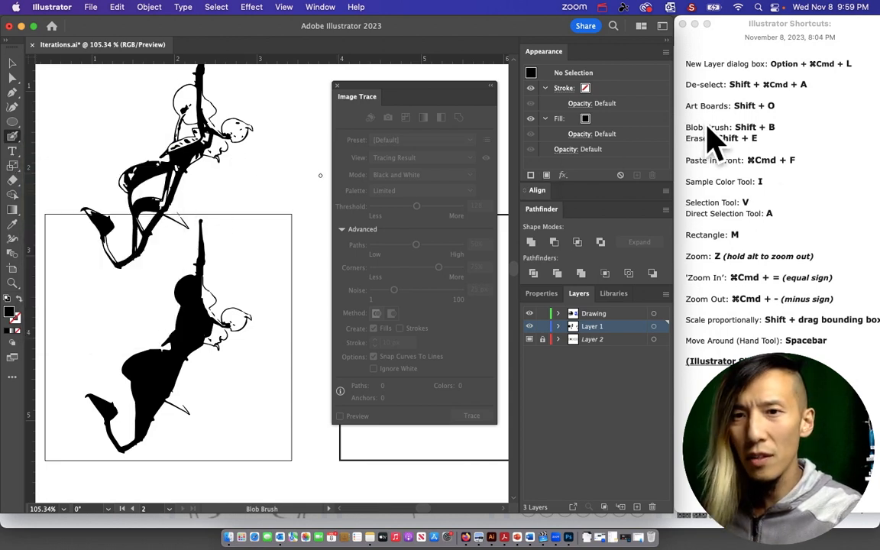
pyautogui.hotkey('shift', 'e')
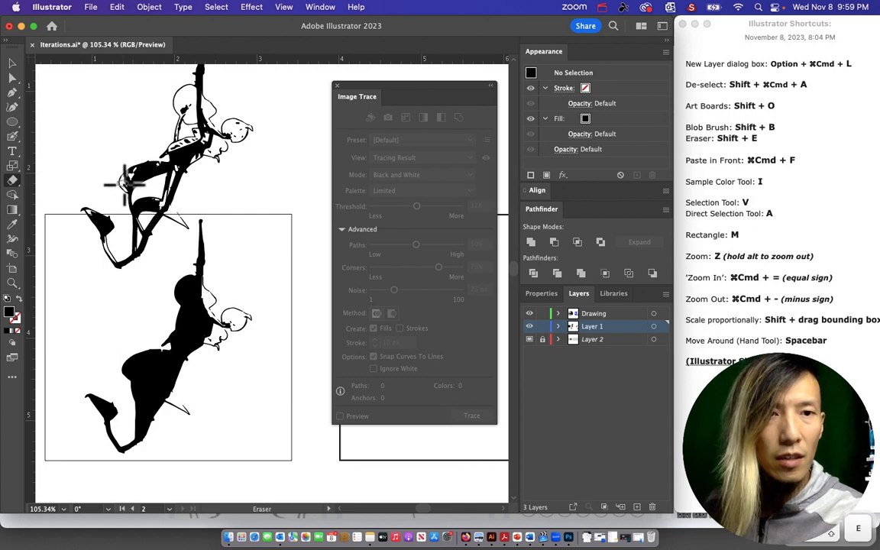
pyautogui.doubleClick(13, 180)
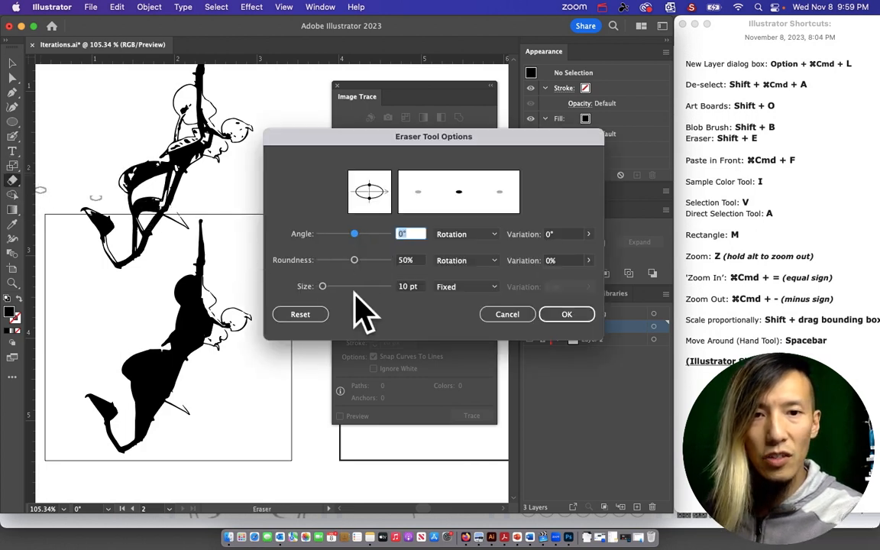
pyautogui.click(325, 288)
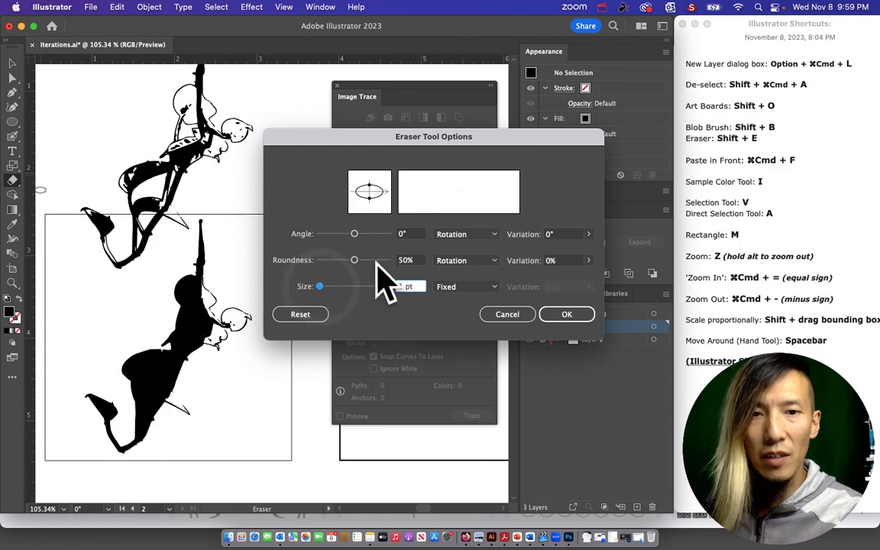
pyautogui.click(470, 261)
pyautogui.click(475, 257)
pyautogui.click(468, 234)
pyautogui.click(467, 247)
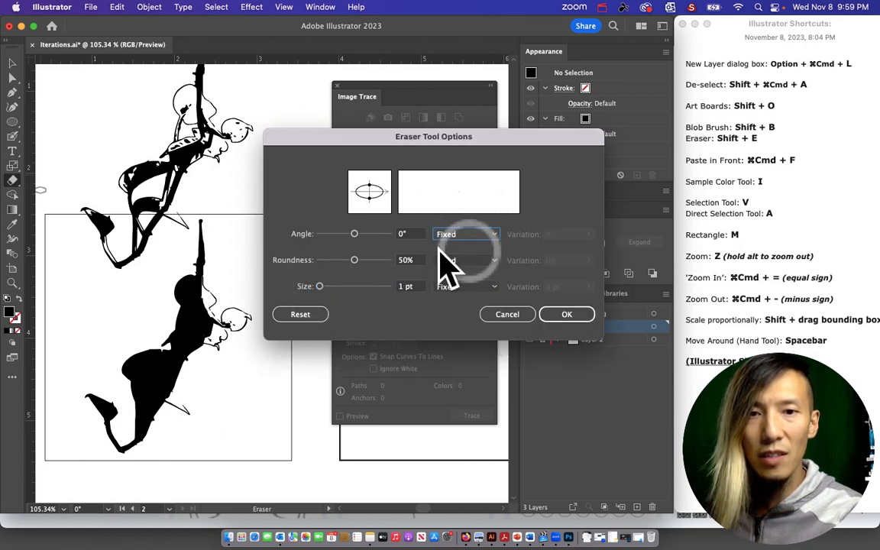
pyautogui.click(579, 314)
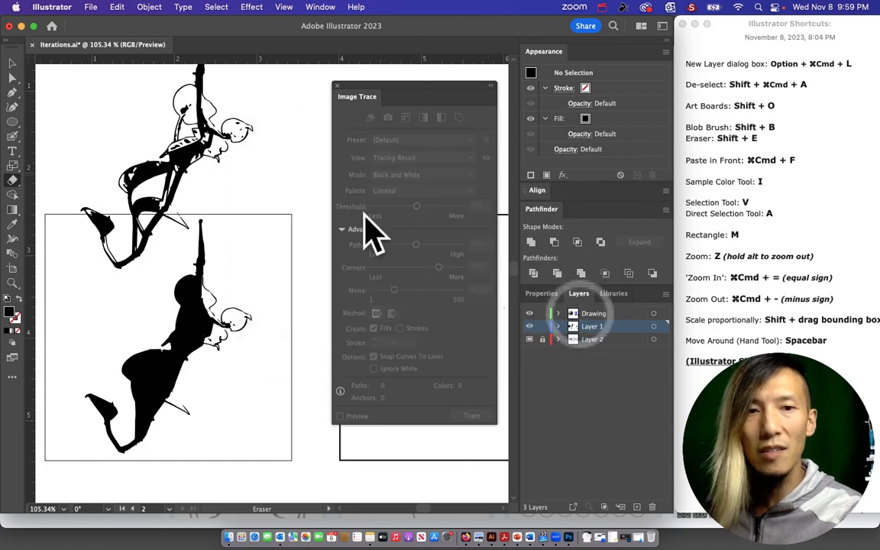
# Step: Erase a thin gap that separates the tip of the large middle leaf from the stem in the upper tracing
pyautogui.click(13, 281)
pyautogui.moveTo(118, 157); pyautogui.dragTo(387, 258)
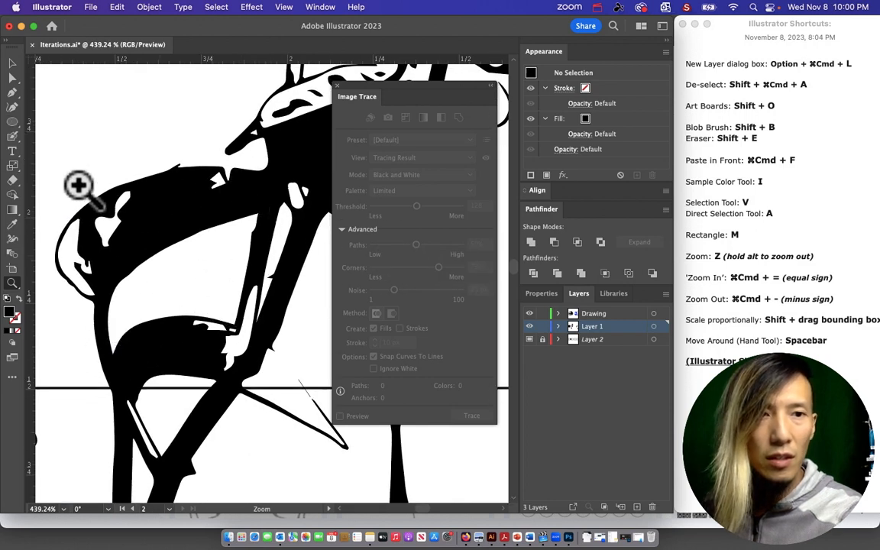
pyautogui.hotkey('shift', 'e')
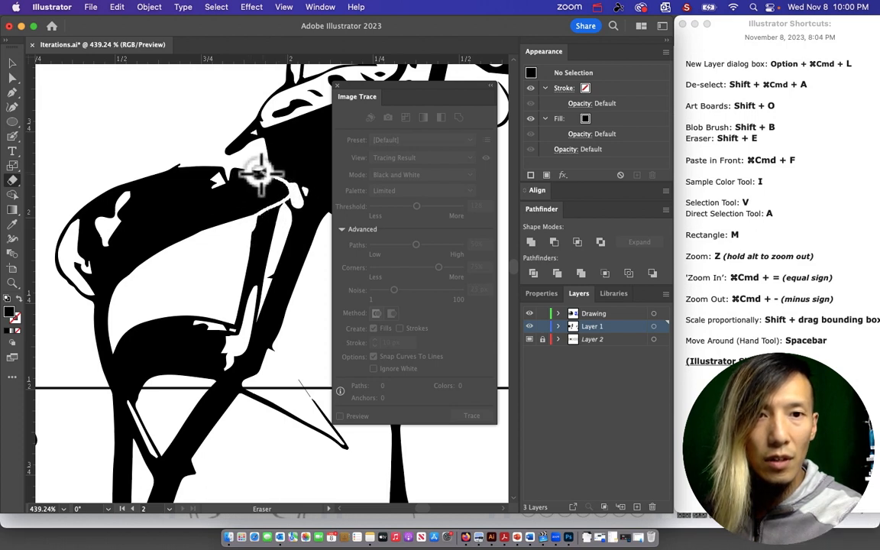
pyautogui.moveTo(261, 174)
pyautogui.mouseDown()
pyautogui.moveTo(227, 169)
pyautogui.moveTo(195, 139)
pyautogui.mouseUp()
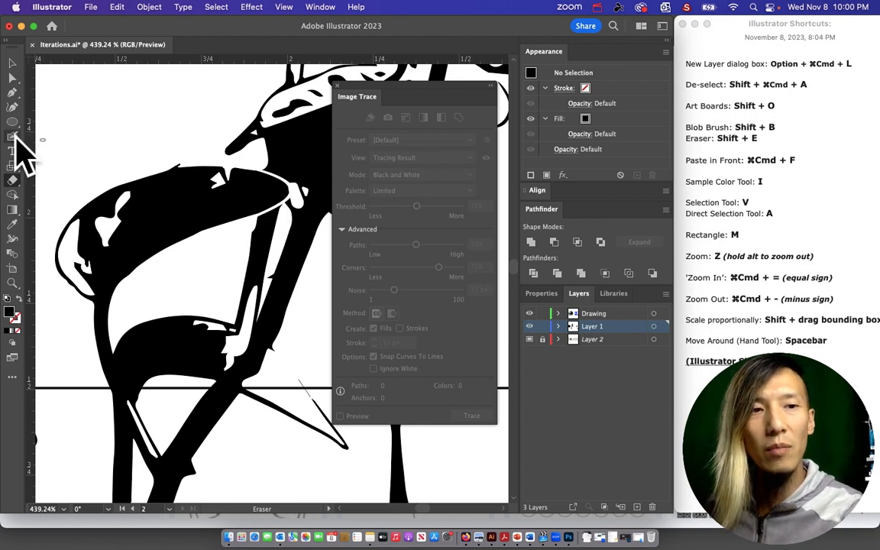
# Step: Erase small openings in the round upper leaf's outline beside the stem and in the thin outline below the right-hand leaves
pyautogui.moveTo(285, 191); pyautogui.dragTo(73, 278)
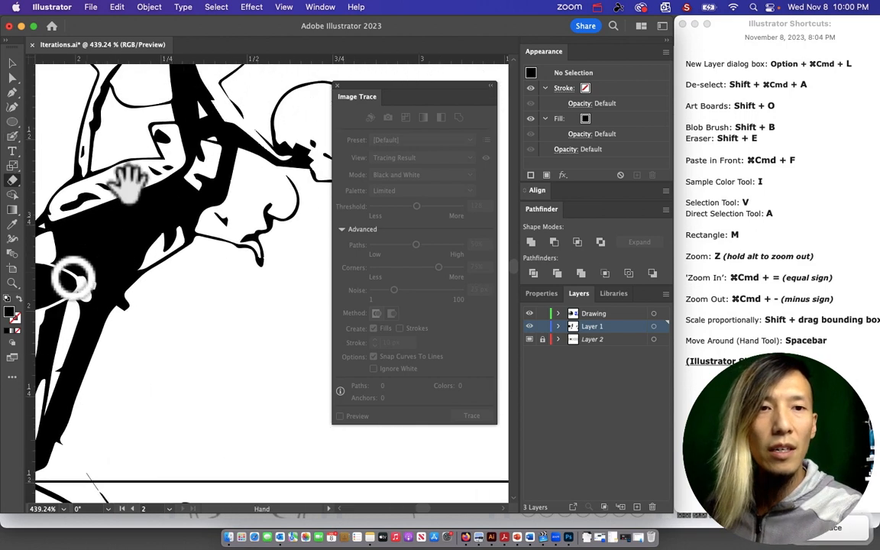
pyautogui.moveTo(171, 114)
pyautogui.mouseDown()
pyautogui.moveTo(164, 180)
pyautogui.moveTo(177, 377)
pyautogui.mouseUp()
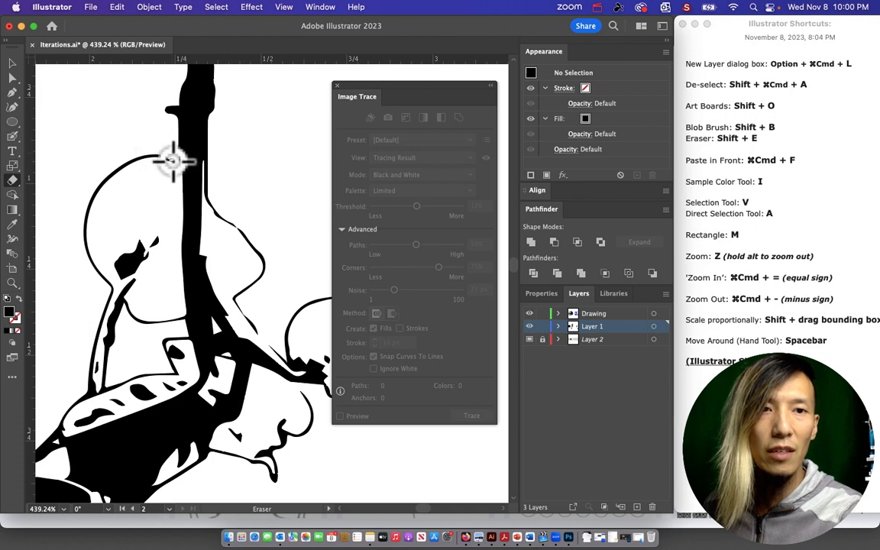
pyautogui.moveTo(193, 303)
pyautogui.mouseDown()
pyautogui.moveTo(243, 191)
pyautogui.moveTo(237, 294)
pyautogui.moveTo(181, 265)
pyautogui.mouseUp()
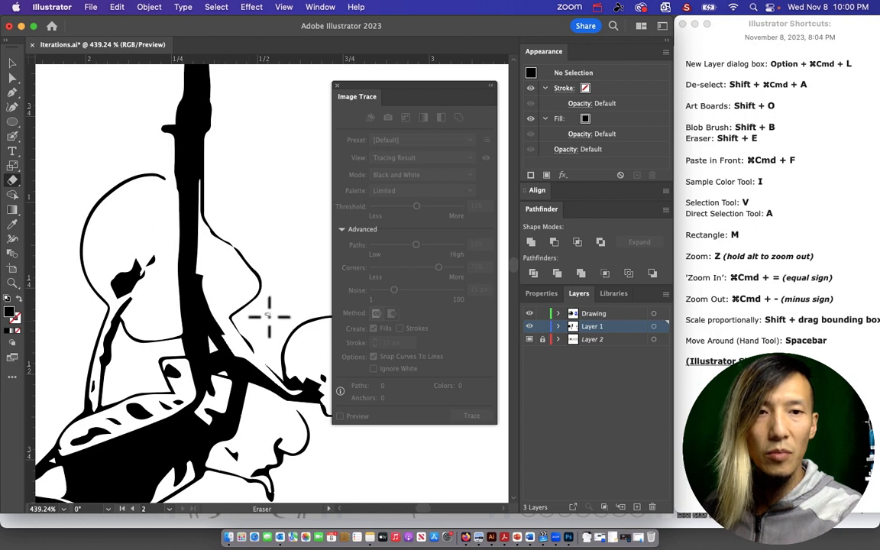
pyautogui.moveTo(121, 385)
pyautogui.mouseDown()
pyautogui.moveTo(202, 181)
pyautogui.moveTo(196, 177)
pyautogui.mouseUp()
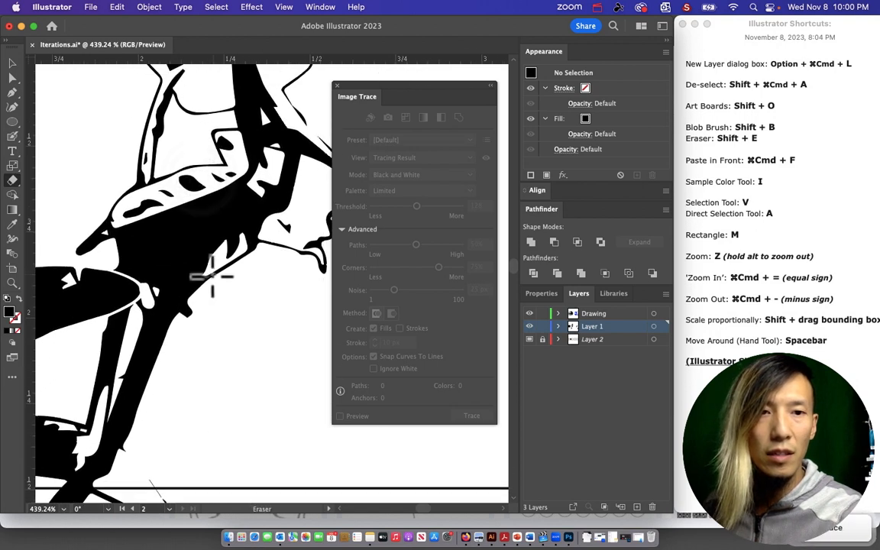
pyautogui.moveTo(197, 284)
pyautogui.mouseDown()
pyautogui.moveTo(175, 309)
pyautogui.moveTo(191, 304)
pyautogui.mouseUp()
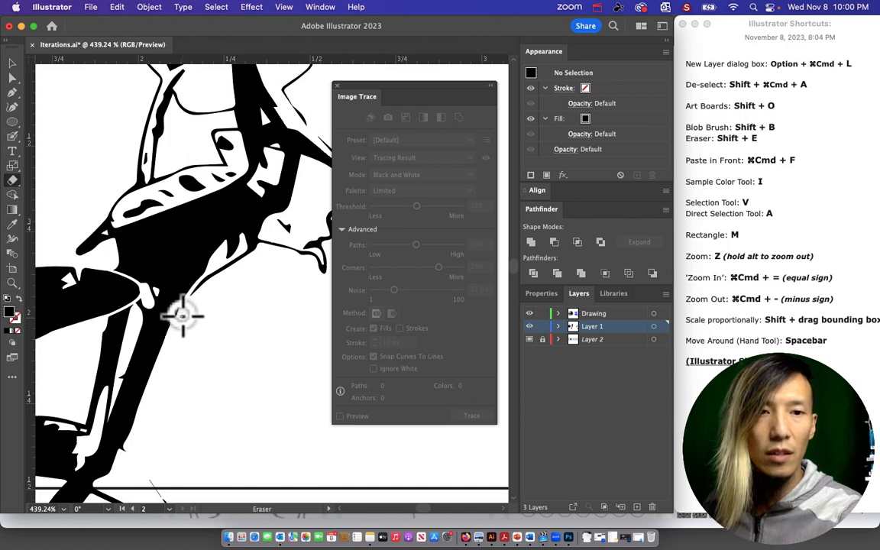
# Step: Erase thin gaps between the small lower leaf and the main stem, and open the sliver below it at the stem fork
pyautogui.moveTo(187, 313); pyautogui.dragTo(220, 145)
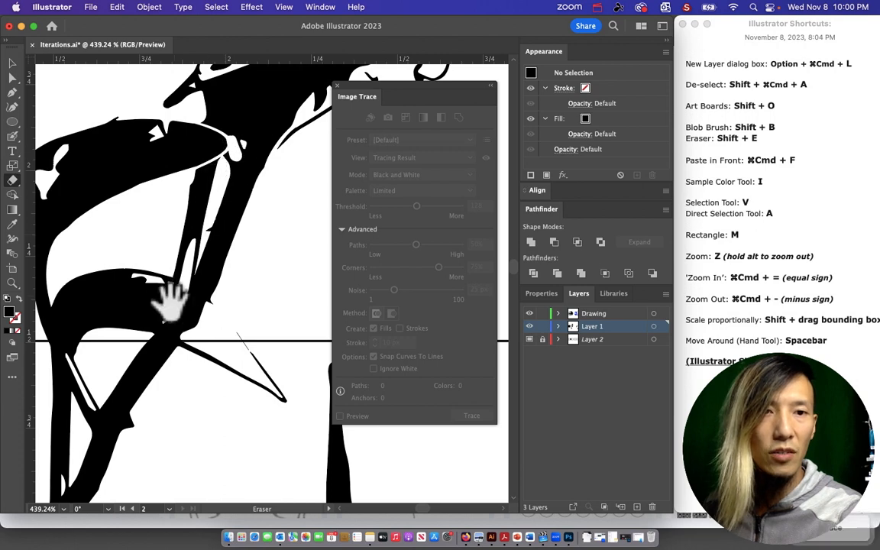
pyautogui.moveTo(173, 240); pyautogui.dragTo(236, 169)
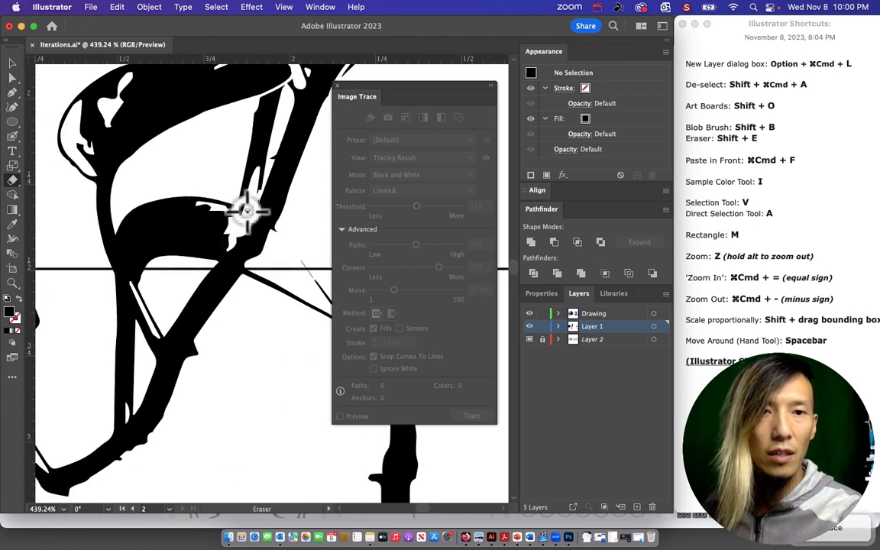
pyautogui.moveTo(219, 204)
pyautogui.mouseDown()
pyautogui.moveTo(272, 217)
pyautogui.moveTo(277, 175)
pyautogui.mouseUp()
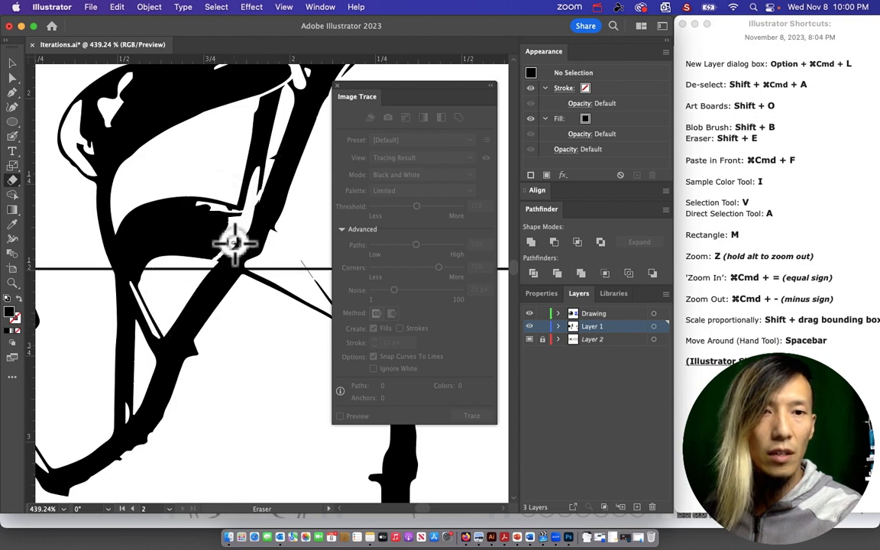
pyautogui.moveTo(234, 243); pyautogui.dragTo(200, 273)
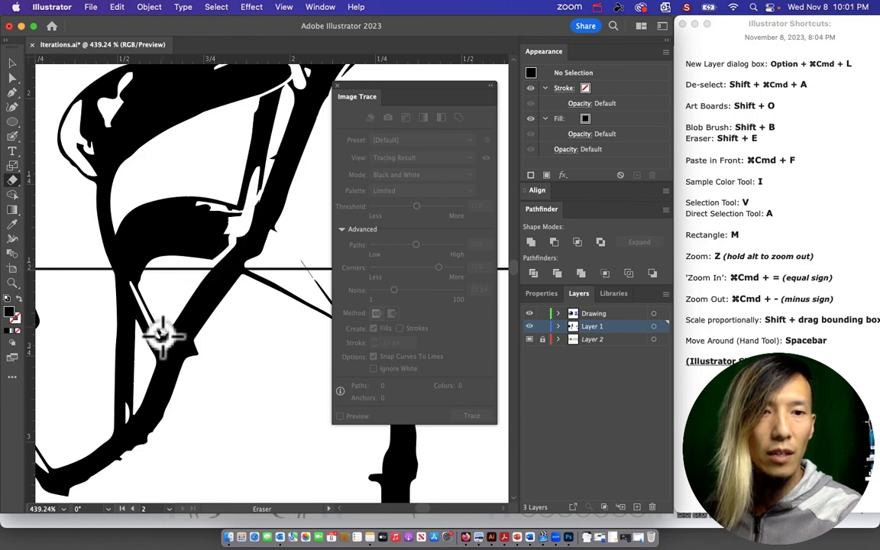
pyautogui.moveTo(162, 332); pyautogui.dragTo(178, 319)
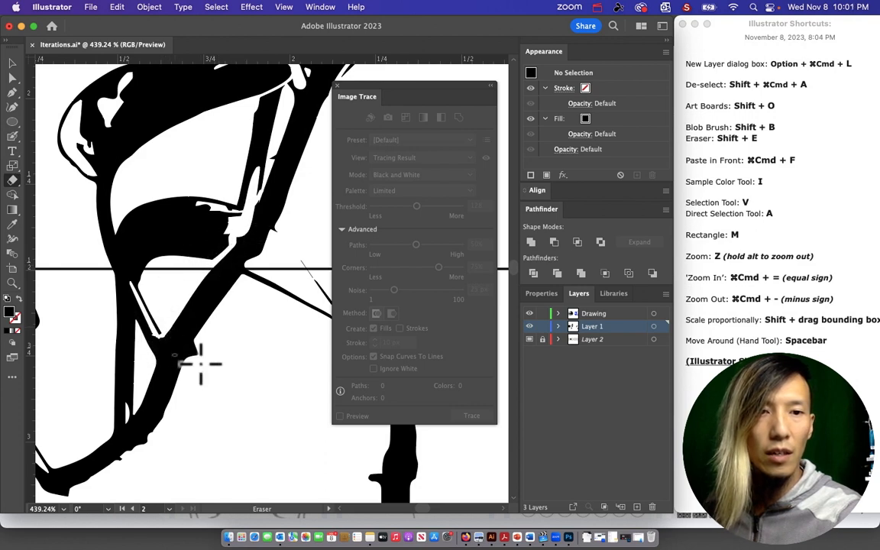
# Step: Erase along the thin sliver beside the left branch, undoing the first stroke and redrawing it
pyautogui.moveTo(144, 364)
pyautogui.mouseDown()
pyautogui.moveTo(196, 281)
pyautogui.moveTo(190, 319)
pyautogui.moveTo(197, 242)
pyautogui.mouseUp()
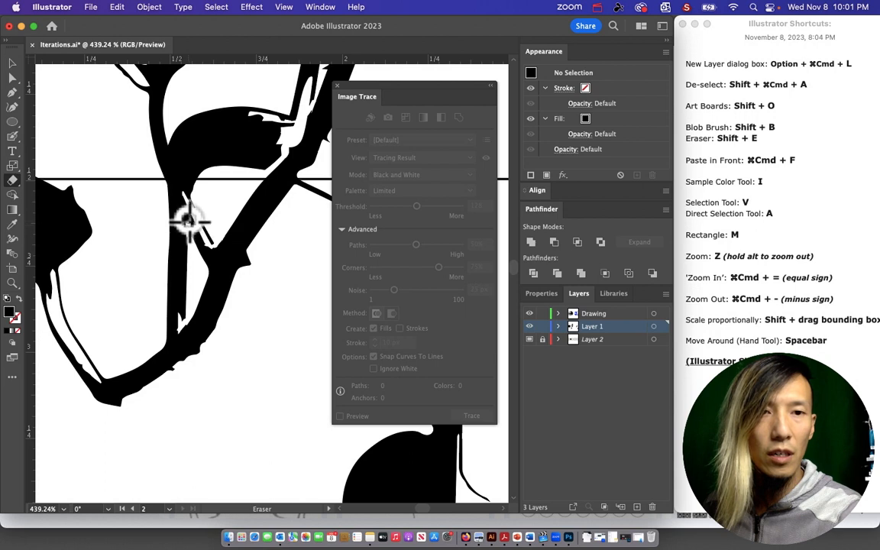
pyautogui.moveTo(190, 207); pyautogui.dragTo(182, 292)
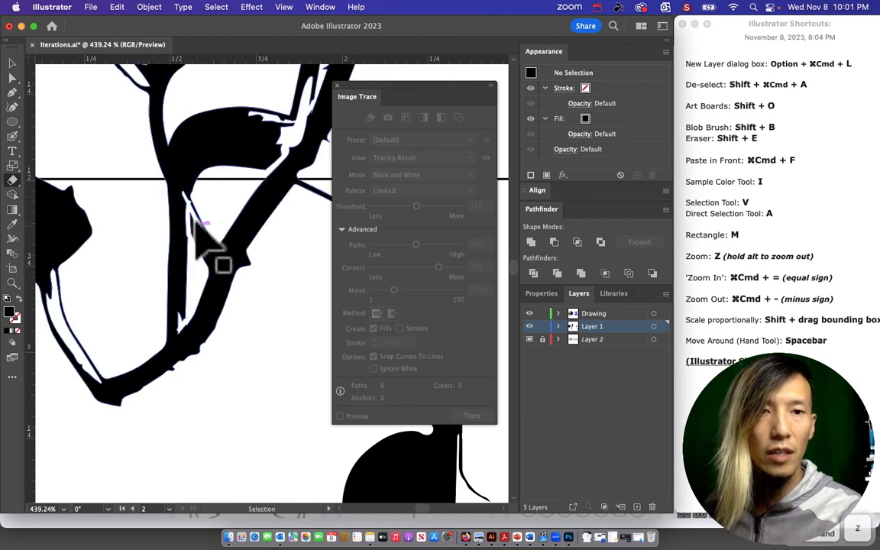
pyautogui.press('super+z')
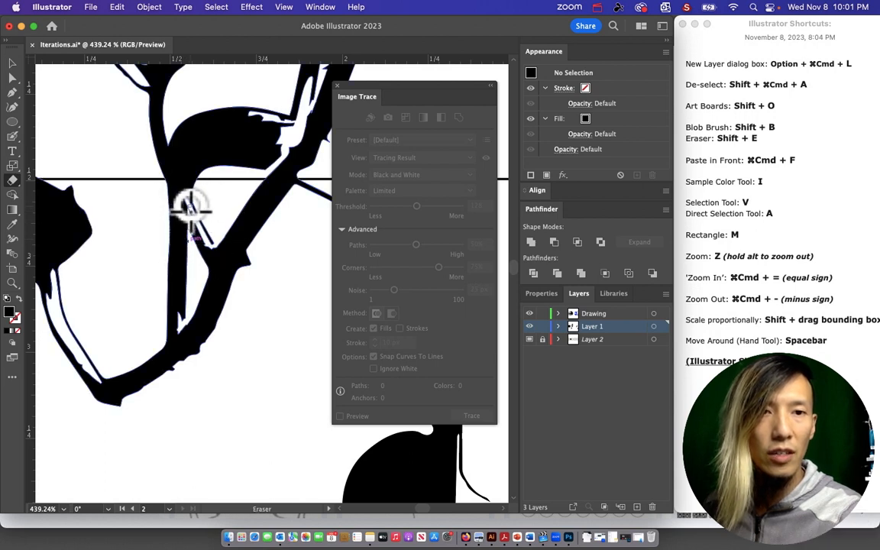
pyautogui.moveTo(191, 209)
pyautogui.mouseDown()
pyautogui.moveTo(171, 307)
pyautogui.moveTo(208, 221)
pyautogui.moveTo(175, 268)
pyautogui.moveTo(201, 239)
pyautogui.moveTo(191, 247)
pyautogui.moveTo(184, 271)
pyautogui.mouseUp()
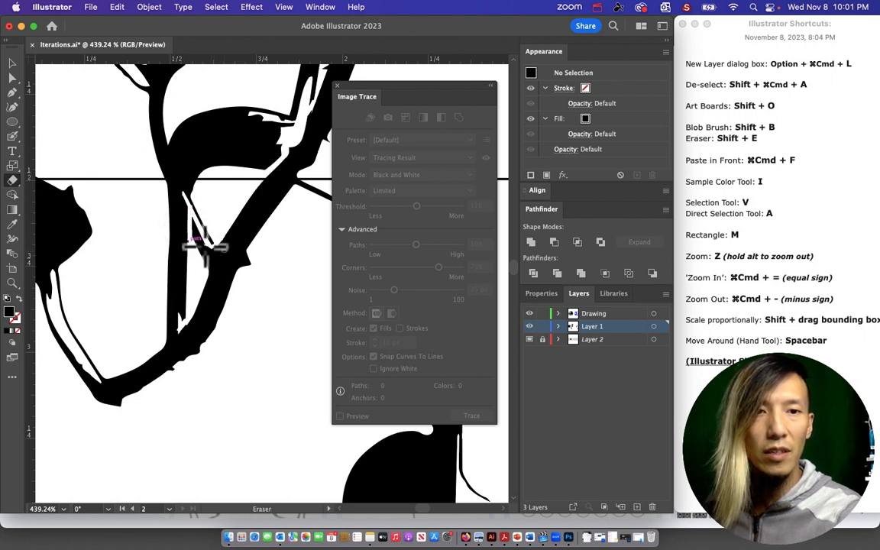
# Step: Erase openings at the base of the curved lower-left stem's outline and at the end of the lower-left leaf's upper outline
pyautogui.moveTo(148, 354); pyautogui.dragTo(196, 338)
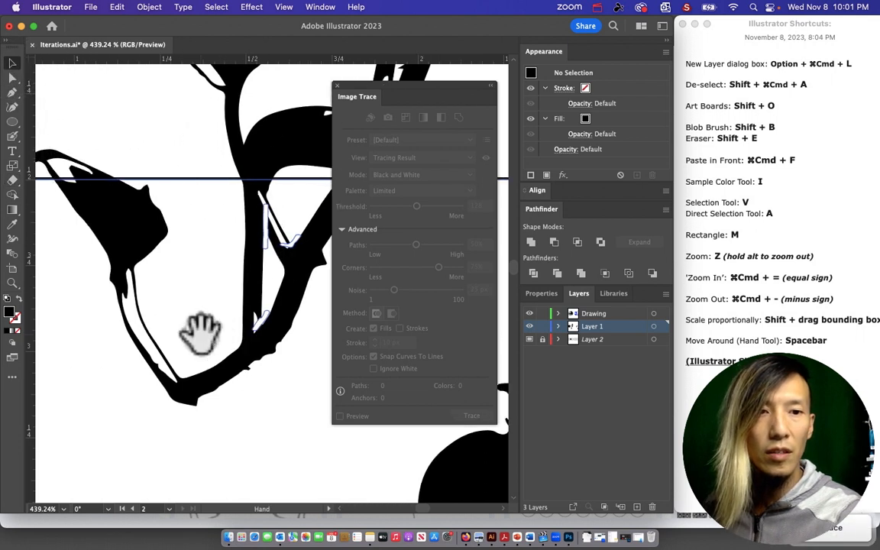
pyautogui.hotkey('shift', 'e')
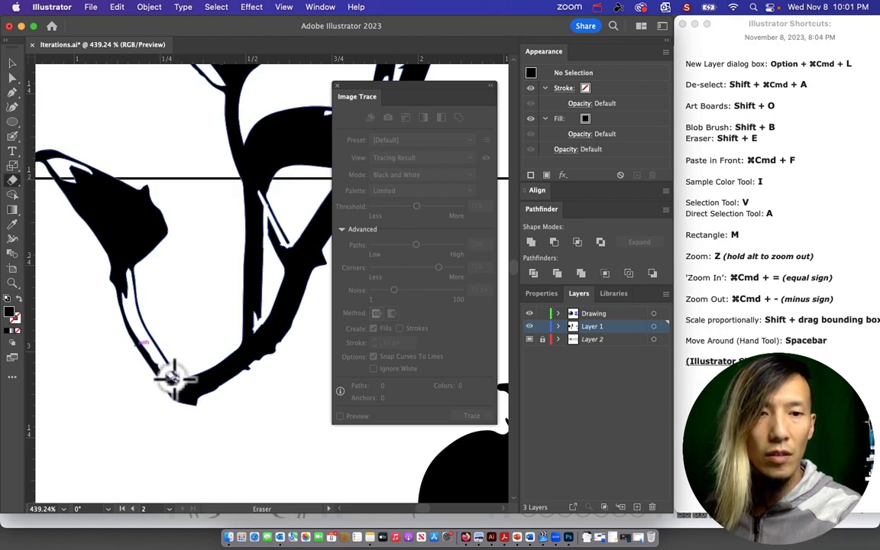
pyautogui.moveTo(174, 379); pyautogui.dragTo(172, 374)
pyautogui.moveTo(161, 314); pyautogui.dragTo(223, 317)
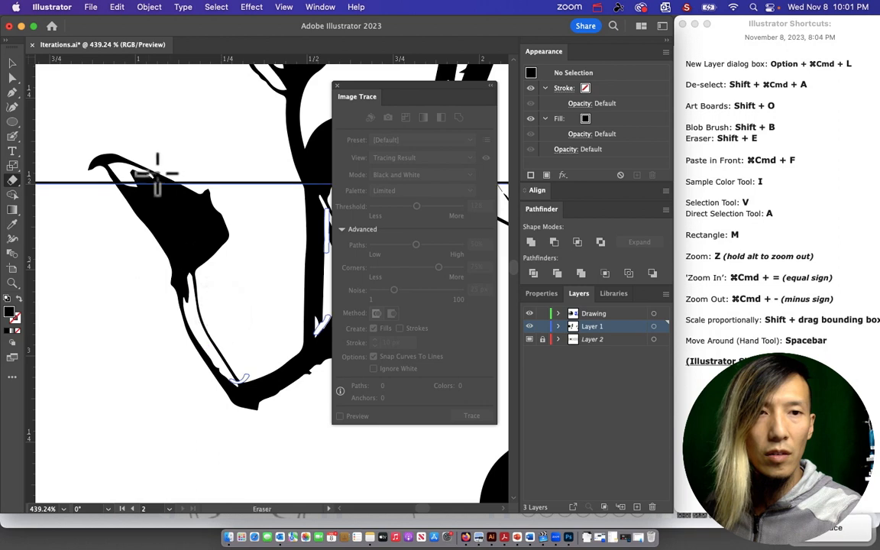
pyautogui.moveTo(194, 185); pyautogui.dragTo(200, 189)
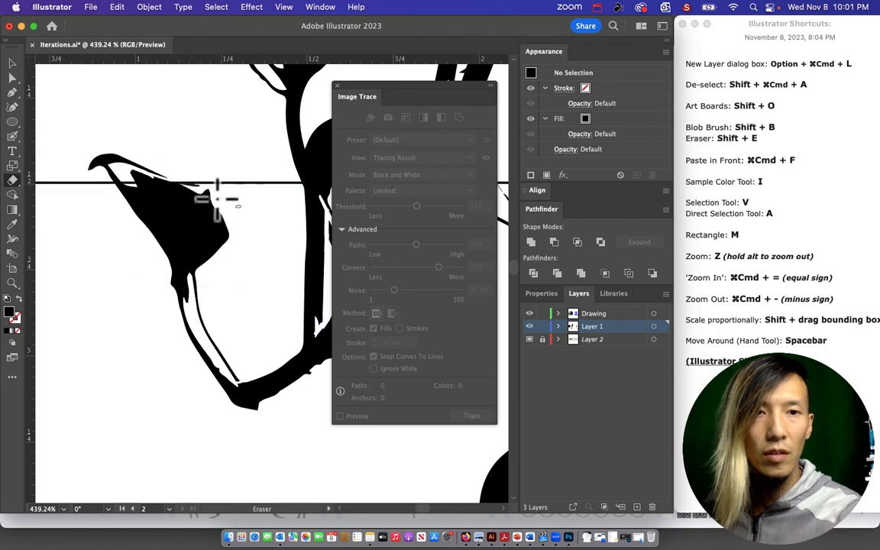
# Step: Erase a small break in the thin pointed twig to the right of the main stem
pyautogui.moveTo(262, 289)
pyautogui.mouseDown()
pyautogui.moveTo(145, 296)
pyautogui.moveTo(88, 344)
pyautogui.mouseUp()
pyautogui.moveTo(189, 317)
pyautogui.mouseDown()
pyautogui.moveTo(131, 342)
pyautogui.moveTo(175, 365)
pyautogui.mouseUp()
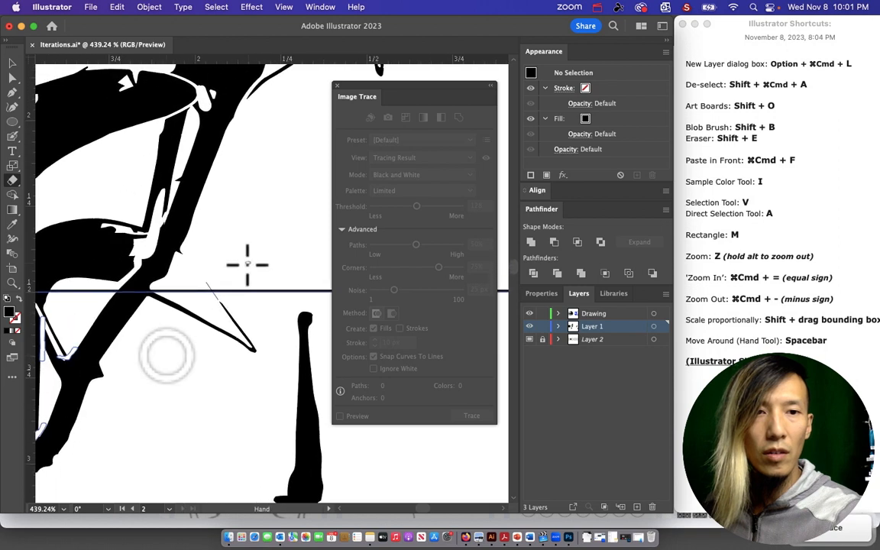
pyautogui.click(214, 303)
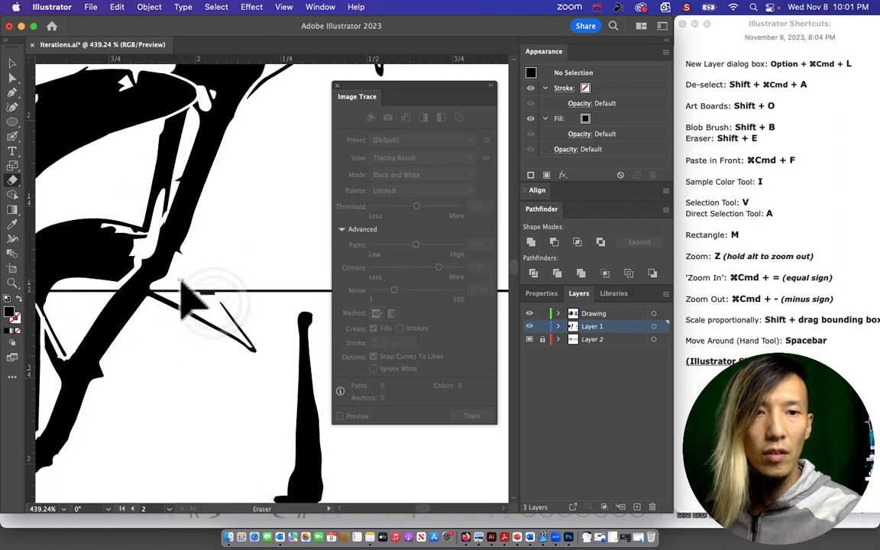
# Step: Move the edited leaves tracing upward so it sits completely above the first frame
pyautogui.keyDown('alt'); pyautogui.click(196, 261); pyautogui.keyUp('alt')
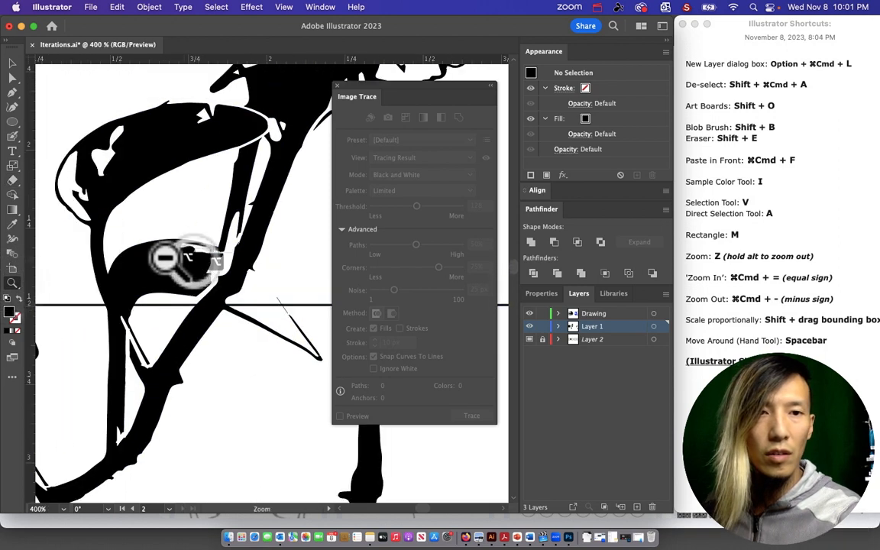
pyautogui.keyDown('alt'); pyautogui.click(172, 258); pyautogui.keyUp('alt')
pyautogui.keyDown('alt'); pyautogui.click(168, 257); pyautogui.keyUp('alt')
pyautogui.keyDown('alt'); pyautogui.click(167, 257); pyautogui.keyUp('alt')
pyautogui.moveTo(276, 272); pyautogui.dragTo(42, 264)
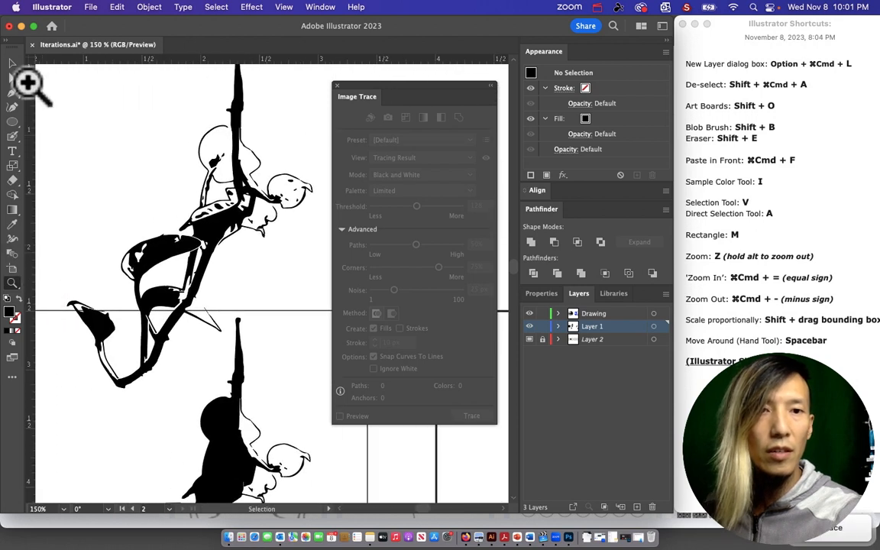
pyautogui.click(12, 62)
pyautogui.moveTo(211, 236); pyautogui.dragTo(184, 141)
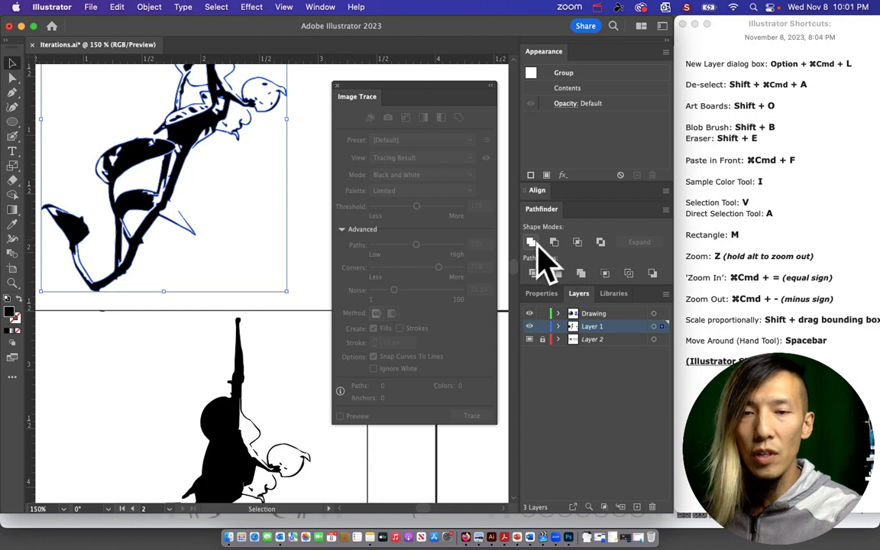
# Step: Apply the Pathfinder Merge operation to the leaves tracing to fill its enclosed areas, and deselect it
pyautogui.click(533, 243)
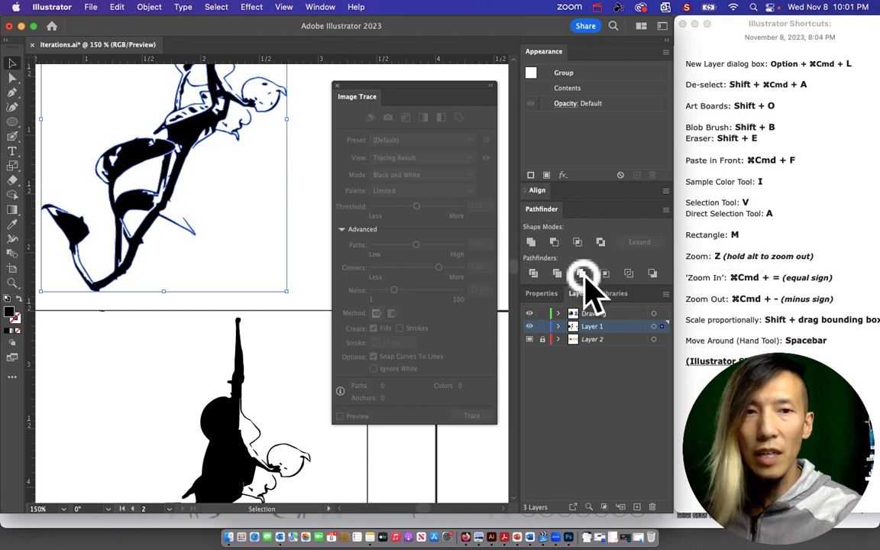
pyautogui.click(582, 272)
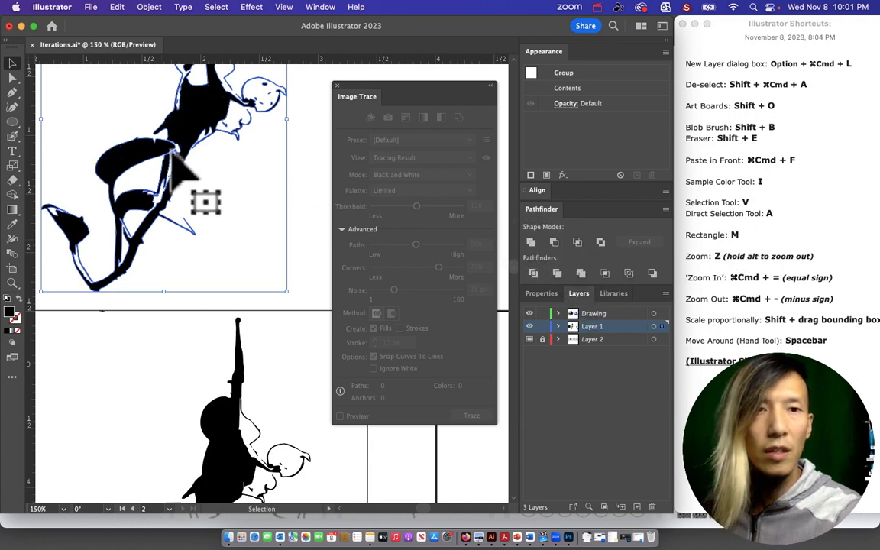
pyautogui.click(307, 156)
pyautogui.moveTo(231, 162); pyautogui.dragTo(266, 293)
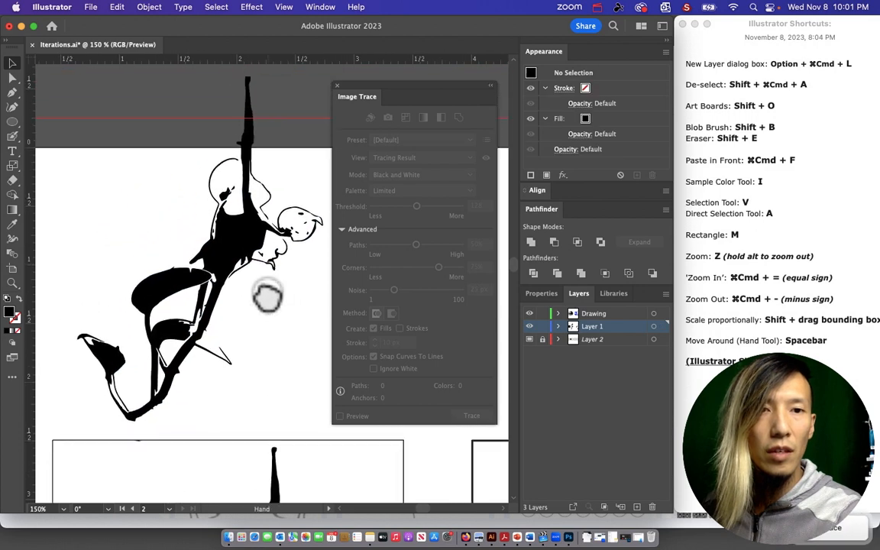
# Step: Undo the last merge of the leaves tracing and deselect it
pyautogui.press('a')
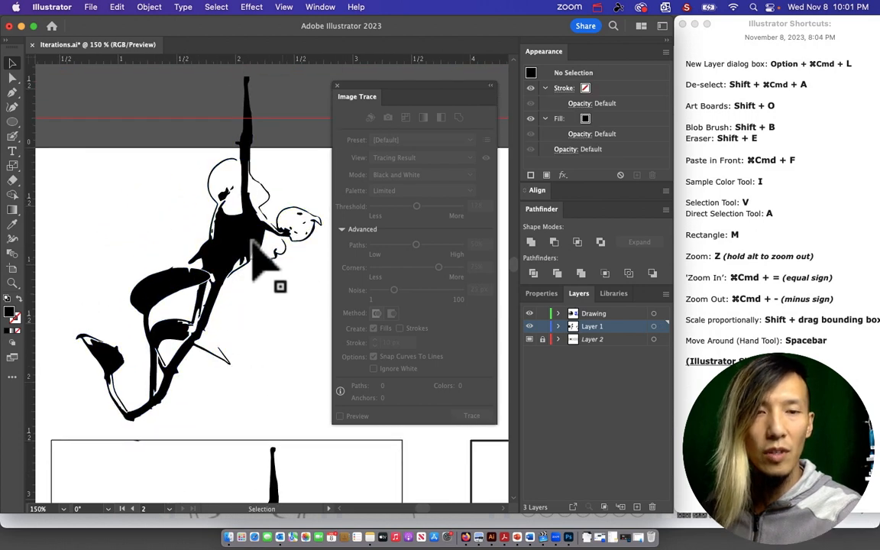
pyautogui.click(237, 263)
pyautogui.press('v')
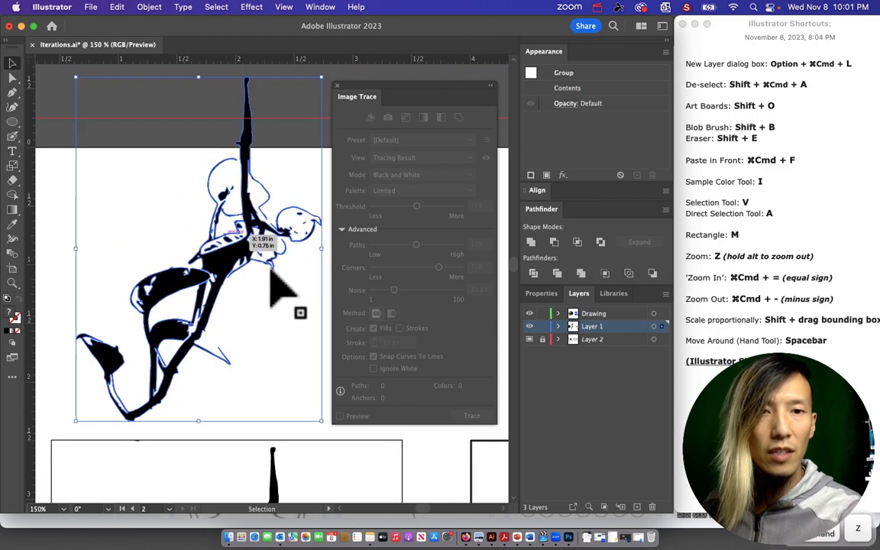
pyautogui.click(58, 204)
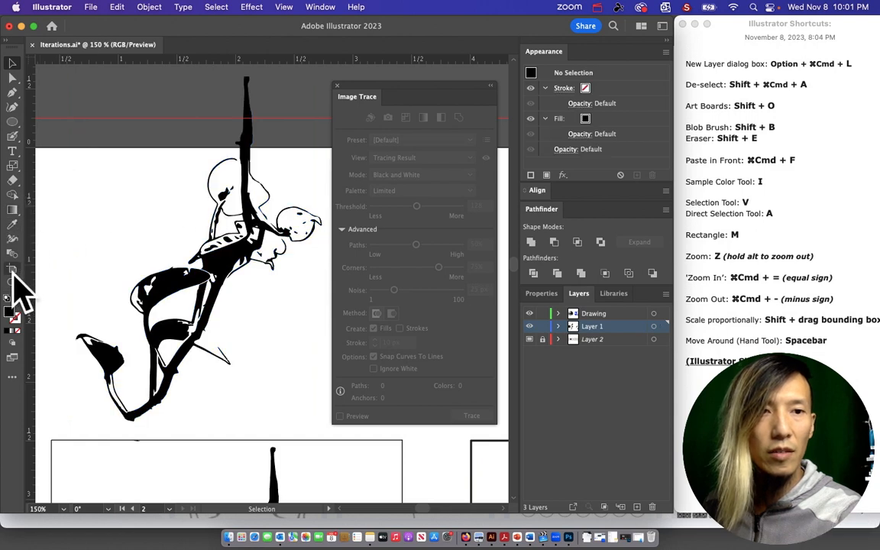
# Step: Erase small gaps beside the main stem, where the rounded outline and the spotted upper leaf meet it
pyautogui.doubleClick(13, 283)
pyautogui.moveTo(241, 219); pyautogui.dragTo(340, 328)
pyautogui.moveTo(240, 273); pyautogui.dragTo(327, 329)
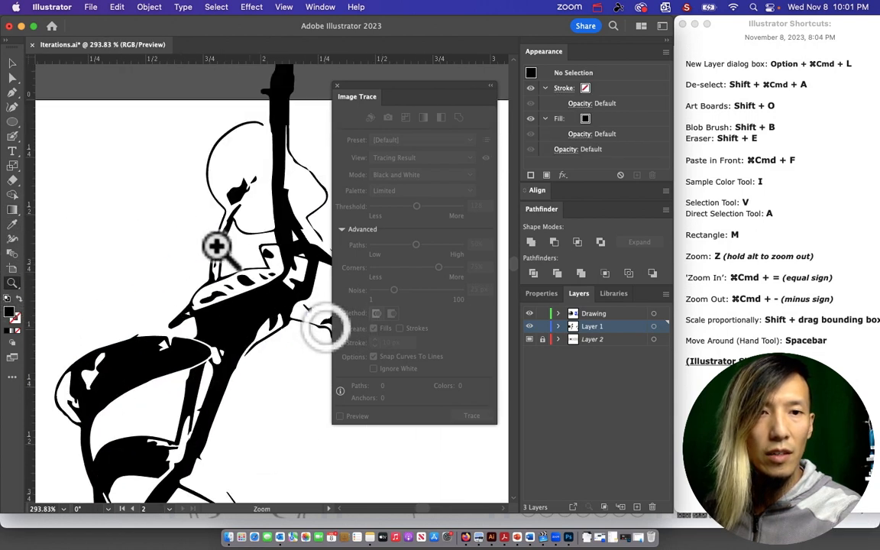
pyautogui.hotkey('shift', 'b')
pyautogui.hotkey('shift', 'e')
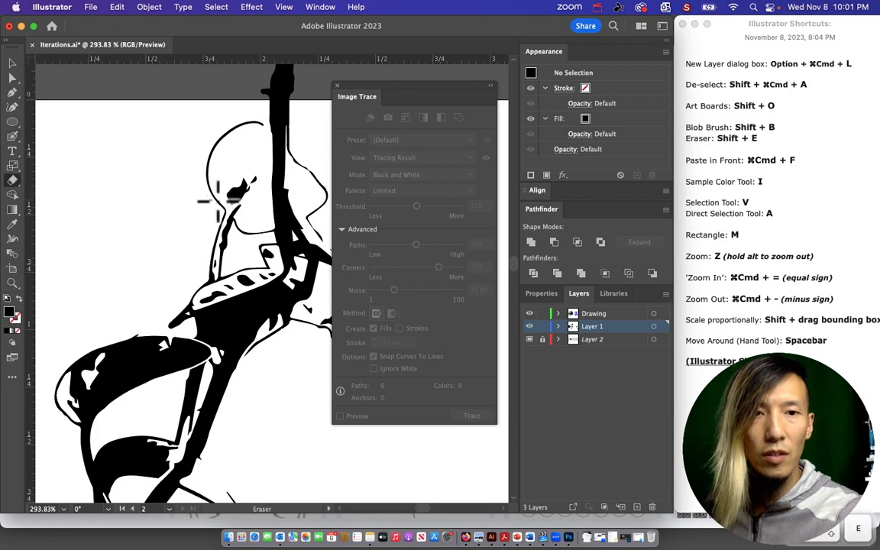
pyautogui.click(274, 238)
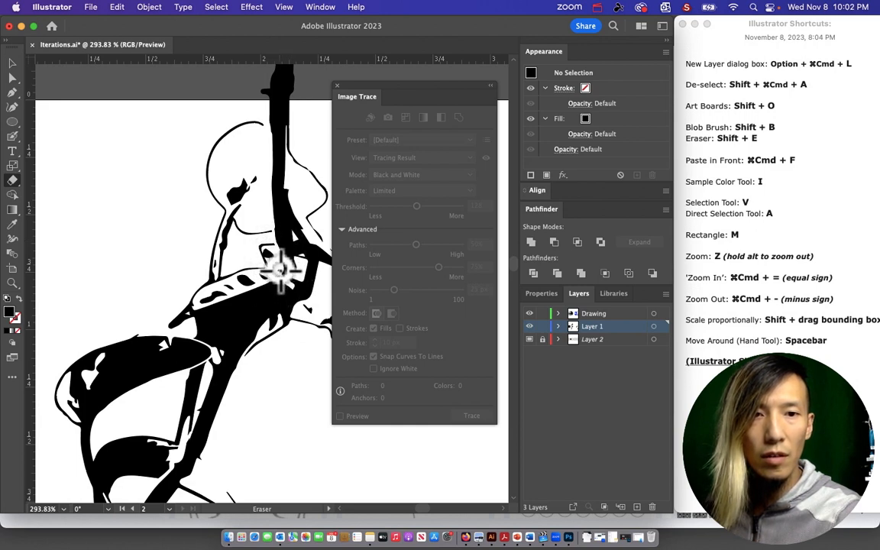
pyautogui.click(281, 271)
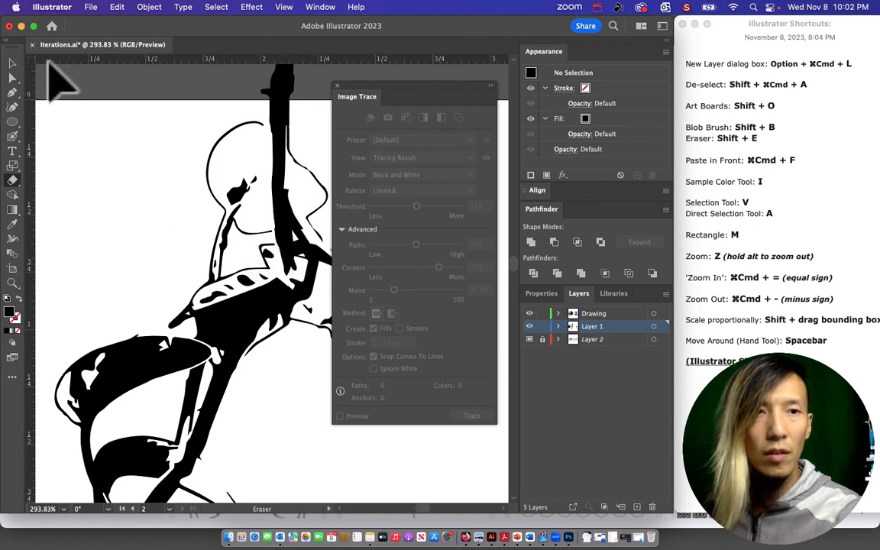
# Step: Apply the Pathfinder Merge and Unite operations to the leaves tracing, and expand it
pyautogui.click(284, 313)
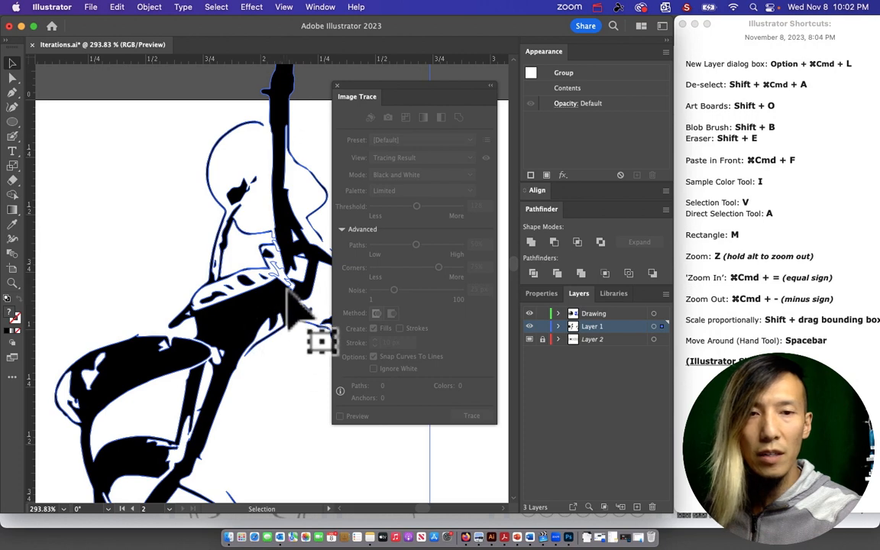
pyautogui.click(582, 273)
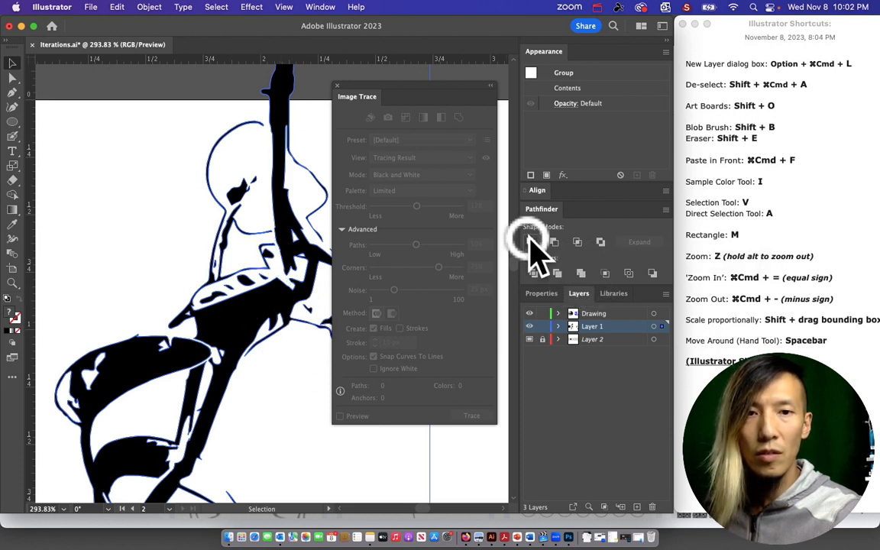
pyautogui.click(581, 275)
pyautogui.click(530, 242)
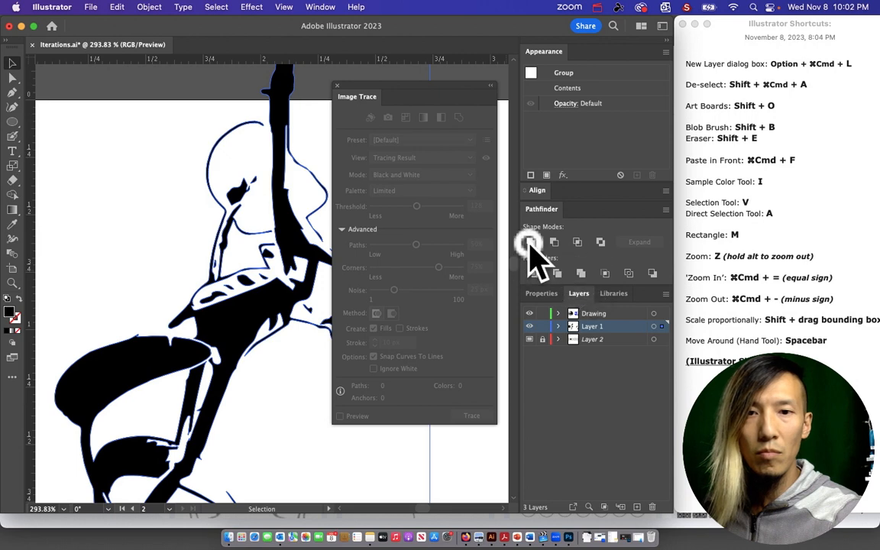
pyautogui.click(150, 8)
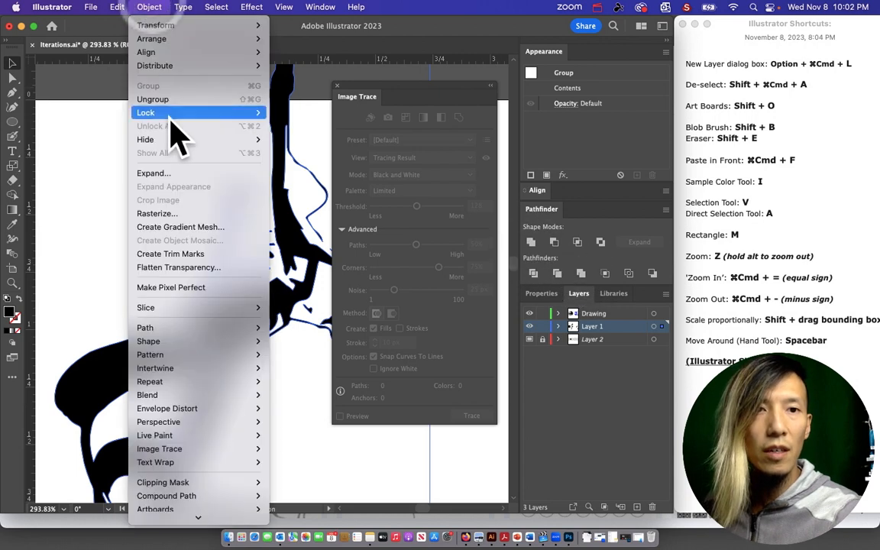
pyautogui.click(166, 174)
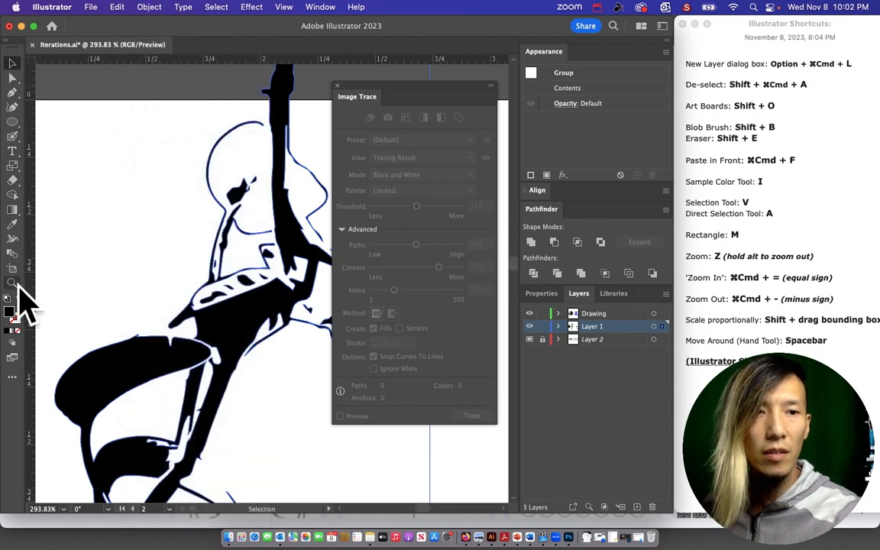
# Step: Delete the small filled plant below the first frame and the large filled plant inside that frame
pyautogui.click(15, 283)
pyautogui.keyDown('alt'); pyautogui.click(200, 287); pyautogui.keyUp('alt')
pyautogui.keyDown('alt'); pyautogui.click(202, 286); pyautogui.keyUp('alt')
pyautogui.keyDown('alt'); pyautogui.click(248, 346); pyautogui.keyUp('alt')
pyautogui.keyDown('alt'); pyautogui.click(250, 348); pyautogui.keyUp('alt')
pyautogui.moveTo(260, 350); pyautogui.dragTo(137, 254)
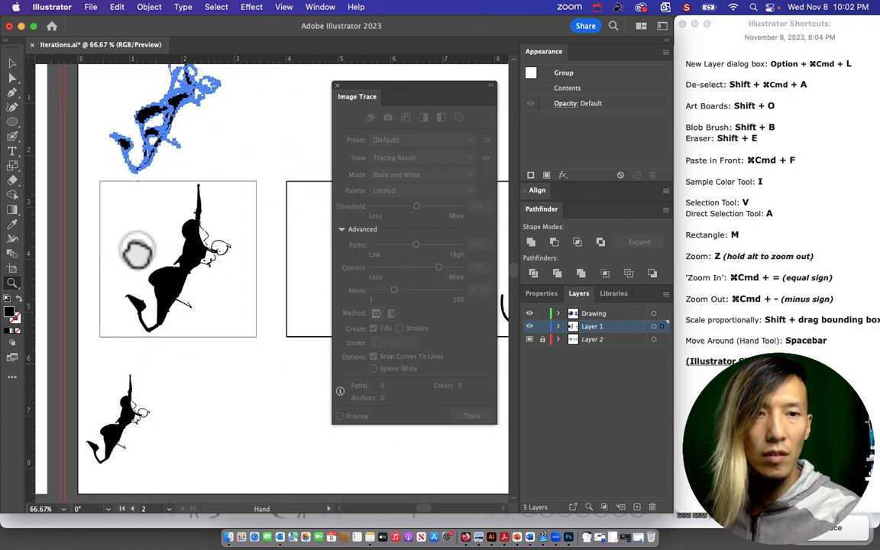
pyautogui.click(12, 62)
pyautogui.click(206, 409)
pyautogui.click(114, 400)
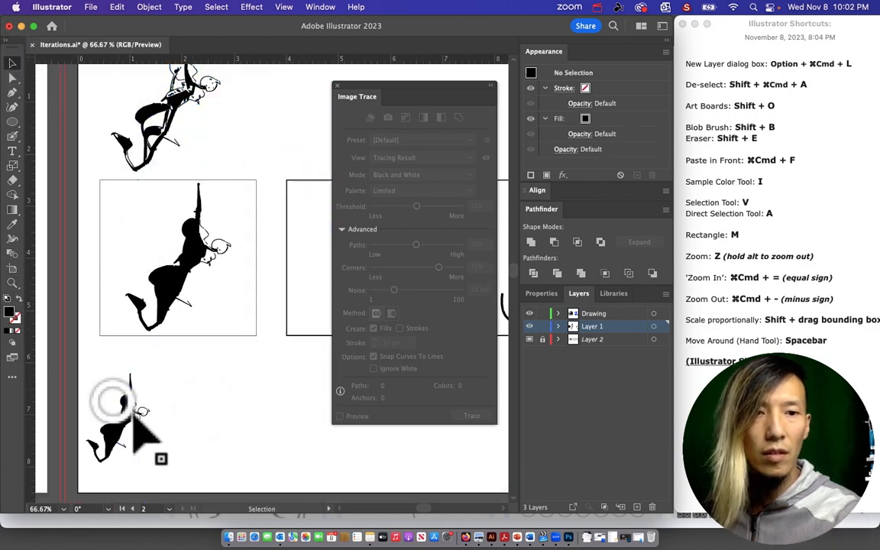
pyautogui.click(135, 420)
pyautogui.press('BackSpace')
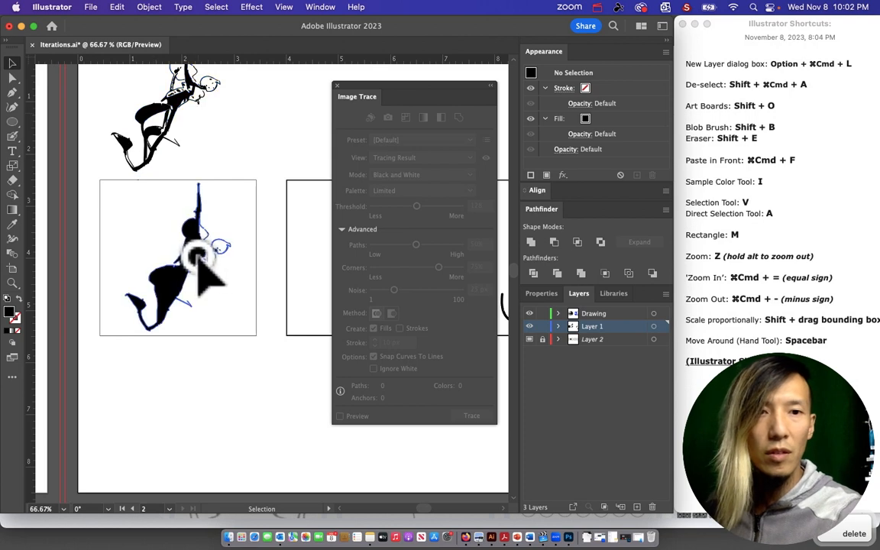
pyautogui.click(198, 258)
pyautogui.press('BackSpace')
# Step: Move the newly merged plant tracing into the first frame, then pull its main shape out below the frame, leaving the loose fragments behind
pyautogui.moveTo(168, 108)
pyautogui.mouseDown()
pyautogui.moveTo(175, 235)
pyautogui.moveTo(188, 277)
pyautogui.mouseUp()
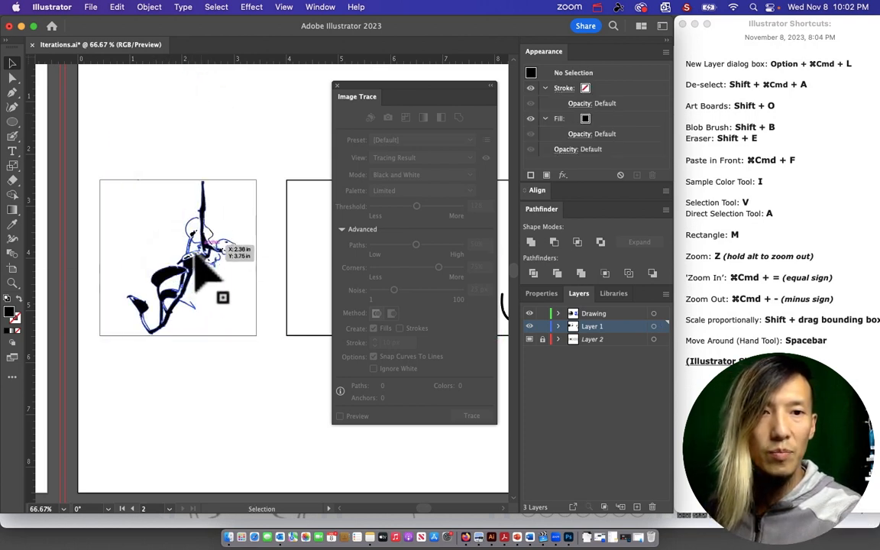
pyautogui.click(13, 77)
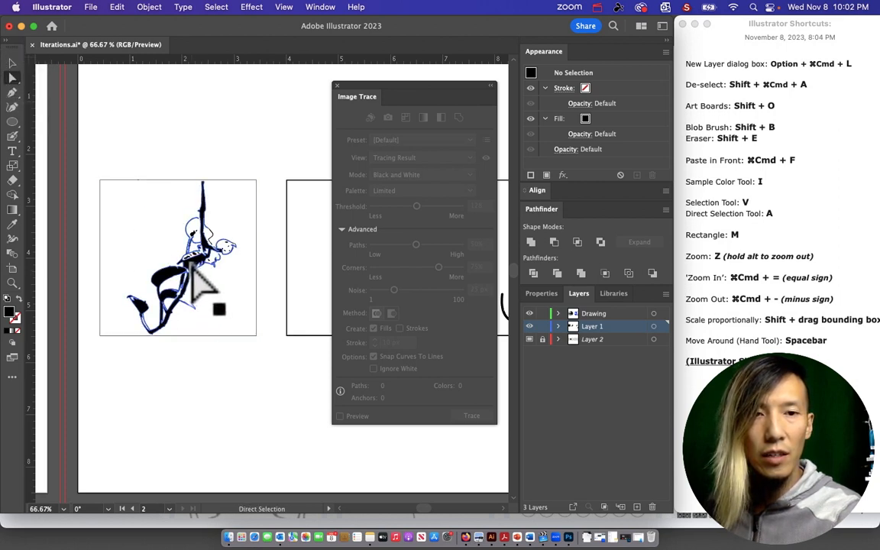
pyautogui.moveTo(192, 269)
pyautogui.mouseDown()
pyautogui.moveTo(172, 281)
pyautogui.moveTo(245, 423)
pyautogui.moveTo(147, 405)
pyautogui.moveTo(152, 412)
pyautogui.moveTo(155, 399)
pyautogui.mouseUp()
pyautogui.click(12, 63)
pyautogui.click(160, 204)
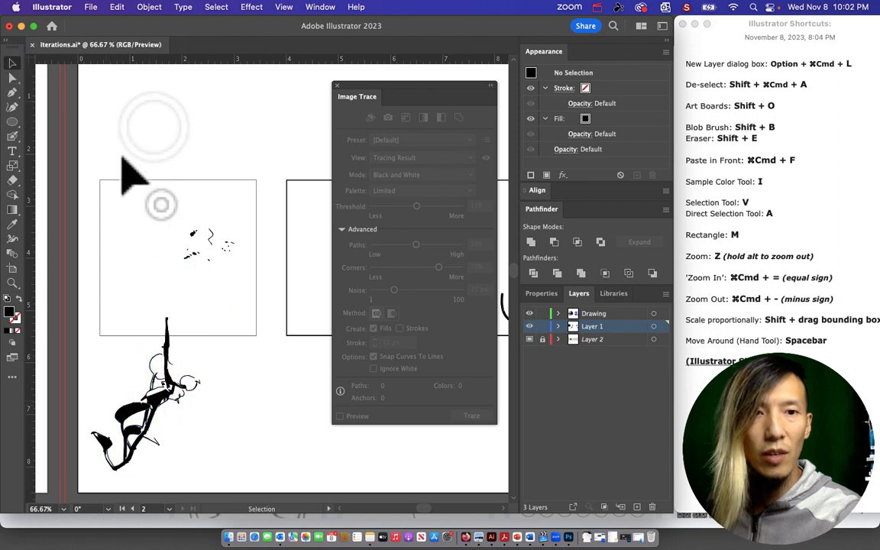
pyautogui.moveTo(105, 135); pyautogui.dragTo(255, 300)
pyautogui.press('BackSpace')
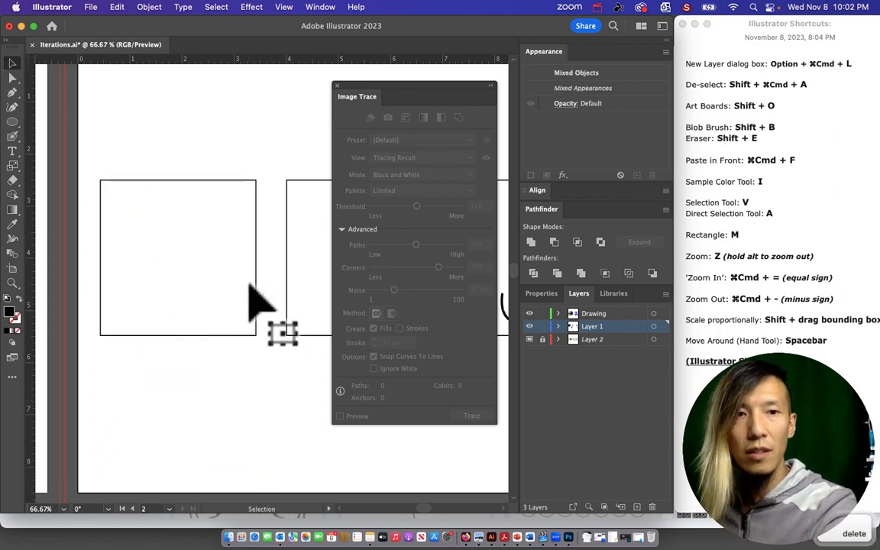
pyautogui.press('super+z')
pyautogui.click(113, 94)
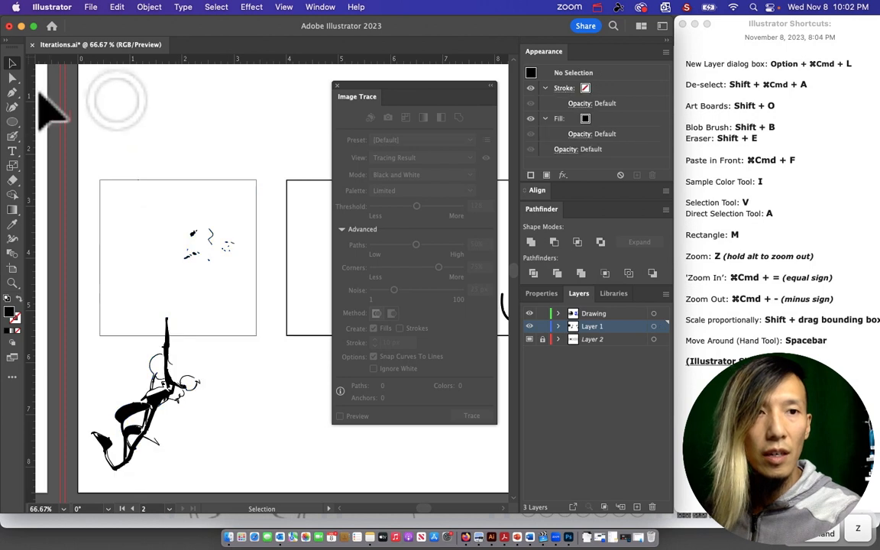
# Step: Delete the stray tracing fragments inside the first frame, keeping the main plant shape below it
pyautogui.click(13, 77)
pyautogui.click(121, 150)
pyautogui.moveTo(118, 145); pyautogui.dragTo(262, 292)
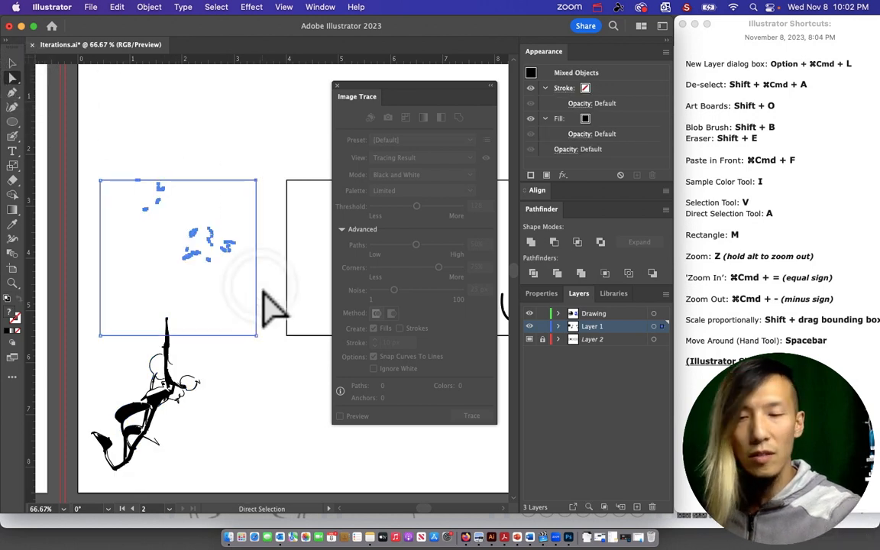
pyautogui.press('Delete')
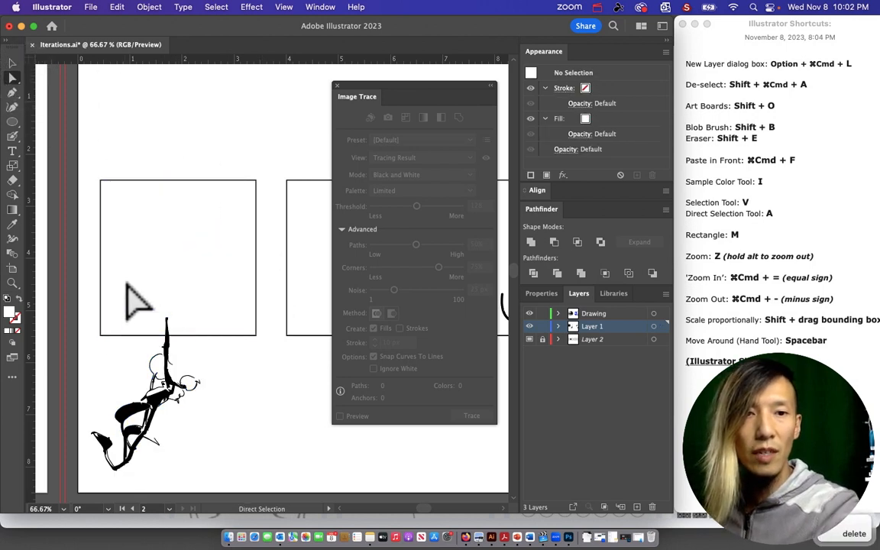
# Step: Move the cleaned plant shape back into the first frame
pyautogui.click(12, 63)
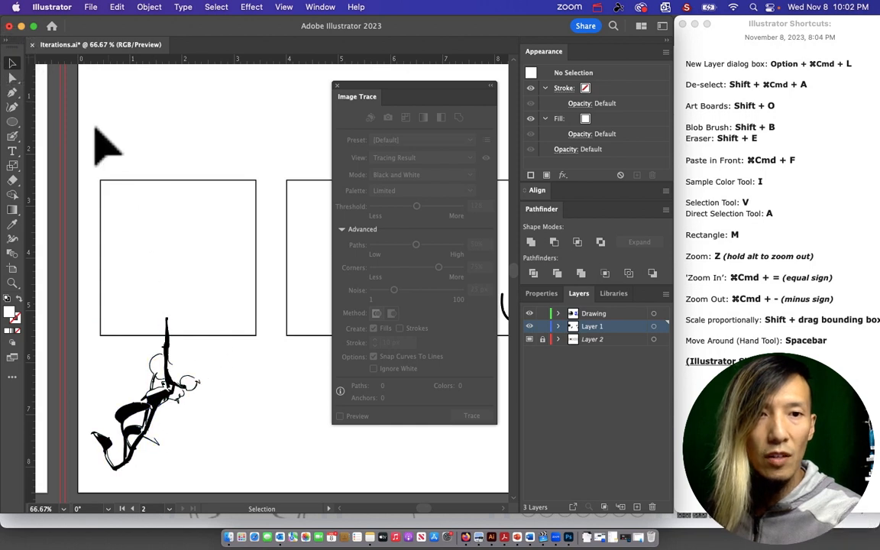
pyautogui.moveTo(90, 120); pyautogui.dragTo(265, 274)
pyautogui.moveTo(148, 402)
pyautogui.mouseDown()
pyautogui.moveTo(182, 256)
pyautogui.moveTo(181, 264)
pyautogui.mouseUp()
# Step: Duplicate the framed plant shape, scale the copy down, and place it below the first frame
pyautogui.press('super+c')
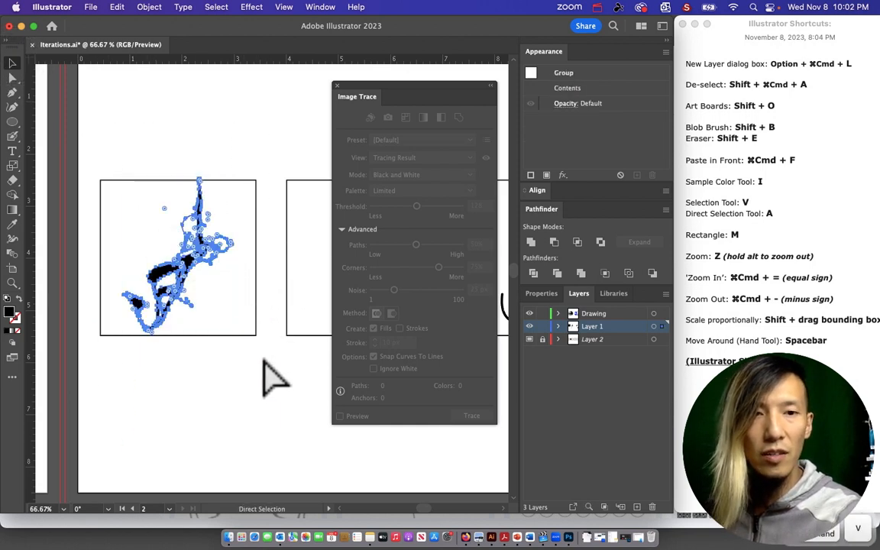
pyautogui.press('super+v')
pyautogui.moveTo(294, 321); pyautogui.dragTo(164, 447)
pyautogui.moveTo(198, 334); pyautogui.dragTo(162, 377)
pyautogui.moveTo(132, 432); pyautogui.dragTo(142, 417)
pyautogui.click(210, 413)
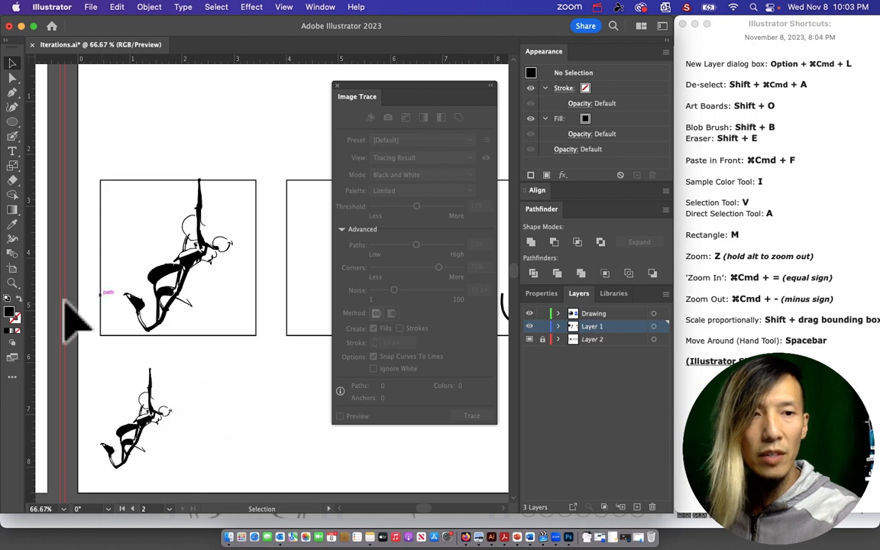
# Step: Close the Image Trace panel and fit all three frames of the artboard in view
pyautogui.keyDown('alt'); pyautogui.click(152, 305); pyautogui.keyUp('alt')
pyautogui.moveTo(278, 352); pyautogui.dragTo(71, 336)
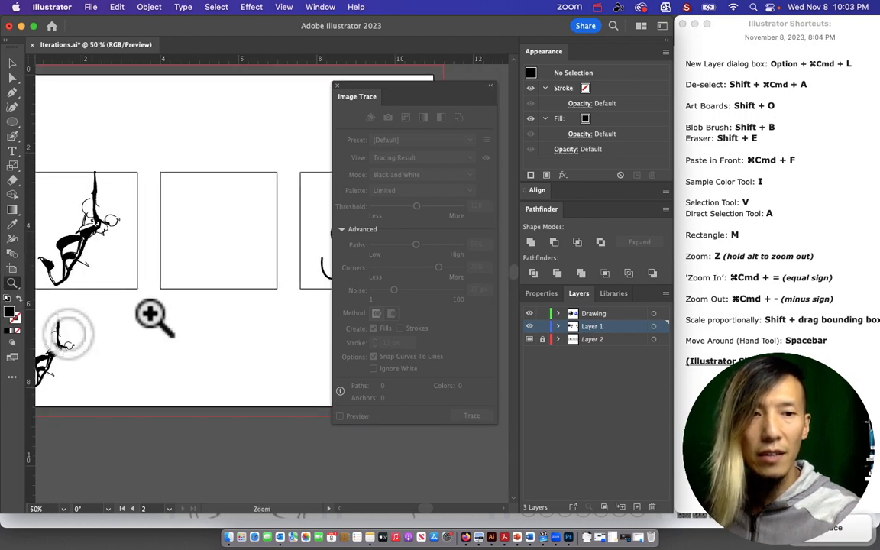
pyautogui.keyDown('alt'); pyautogui.click(207, 307); pyautogui.keyUp('alt')
pyautogui.click(337, 87)
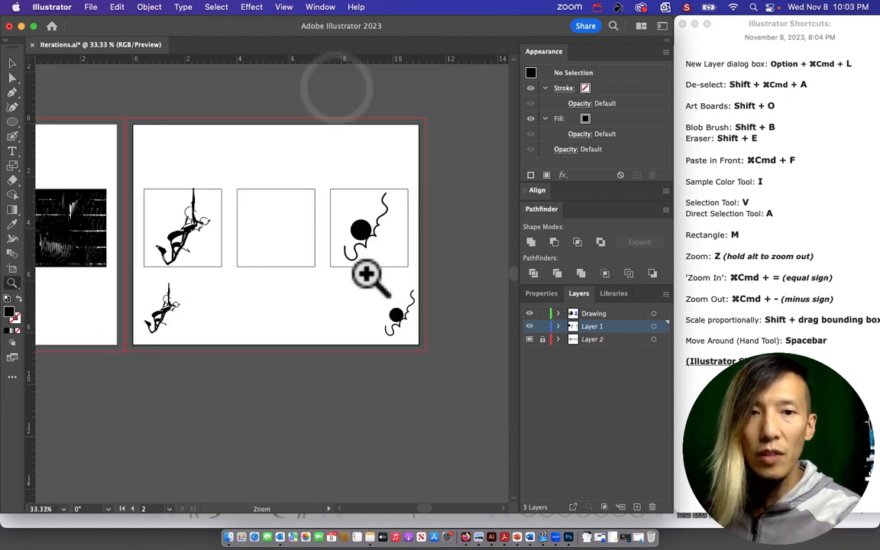
pyautogui.moveTo(288, 295)
pyautogui.mouseDown()
pyautogui.moveTo(345, 287)
pyautogui.moveTo(318, 314)
pyautogui.moveTo(323, 309)
pyautogui.mouseUp()
pyautogui.click(356, 298)
pyautogui.click(14, 64)
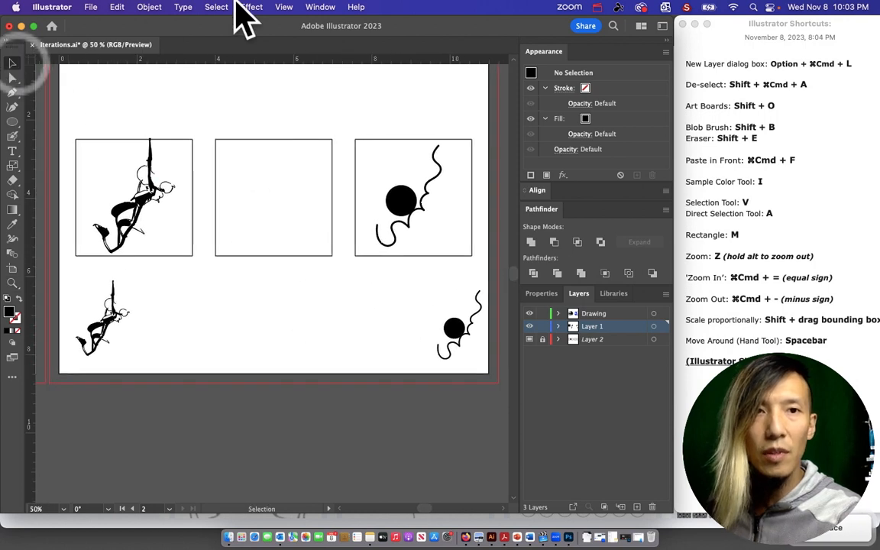
# Step: Set the blend options to a Specified Steps spacing of 7
pyautogui.click(319, 8)
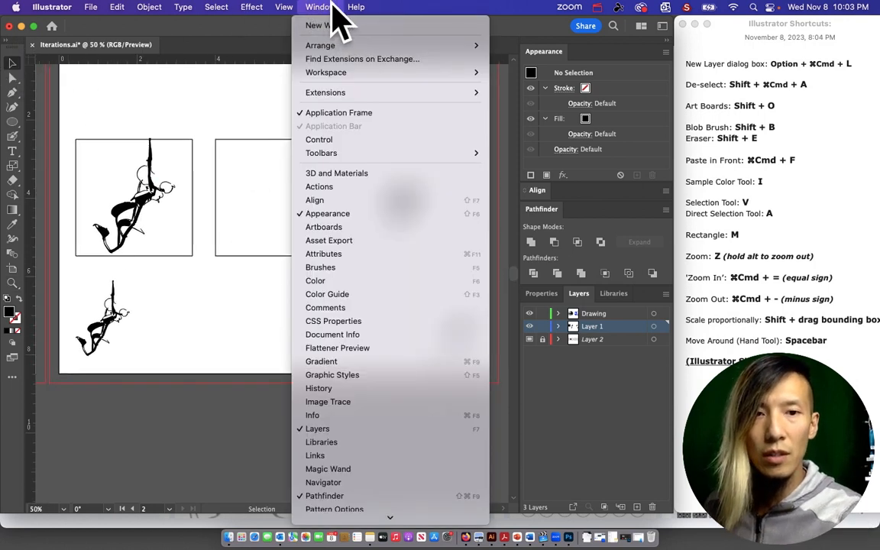
pyautogui.moveTo(163, 10)
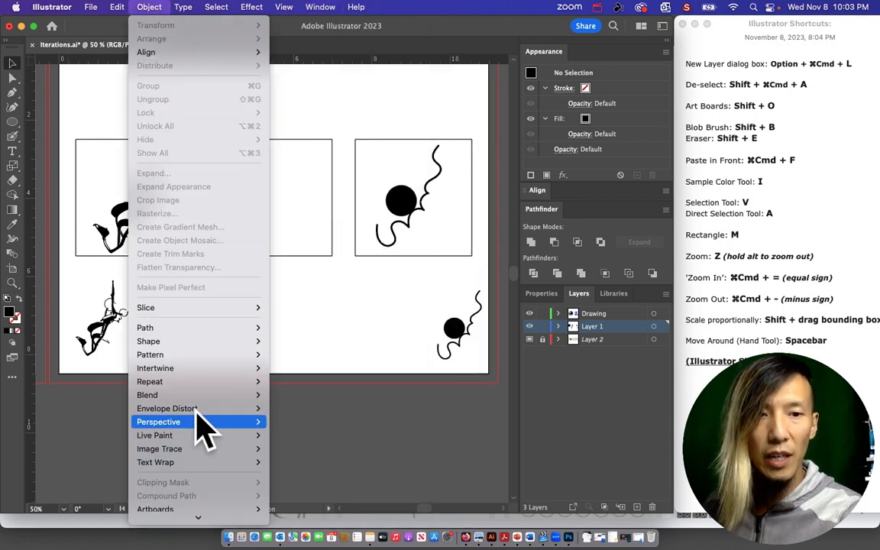
pyautogui.moveTo(202, 395)
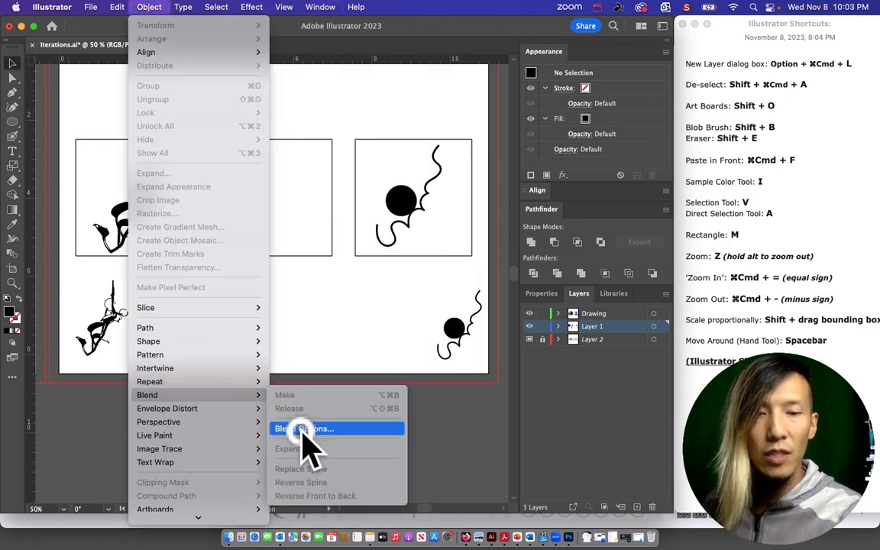
pyautogui.click(304, 430)
pyautogui.click(474, 258)
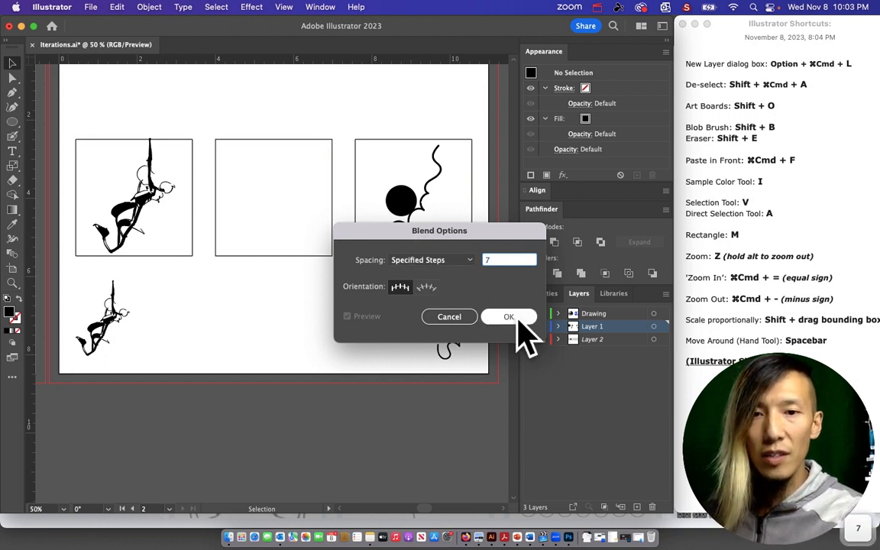
pyautogui.click(518, 318)
# Step: Scale down the small plant below the first frame and the small circle-and-squiggle drawing below the third frame
pyautogui.click(454, 330)
pyautogui.click(129, 325)
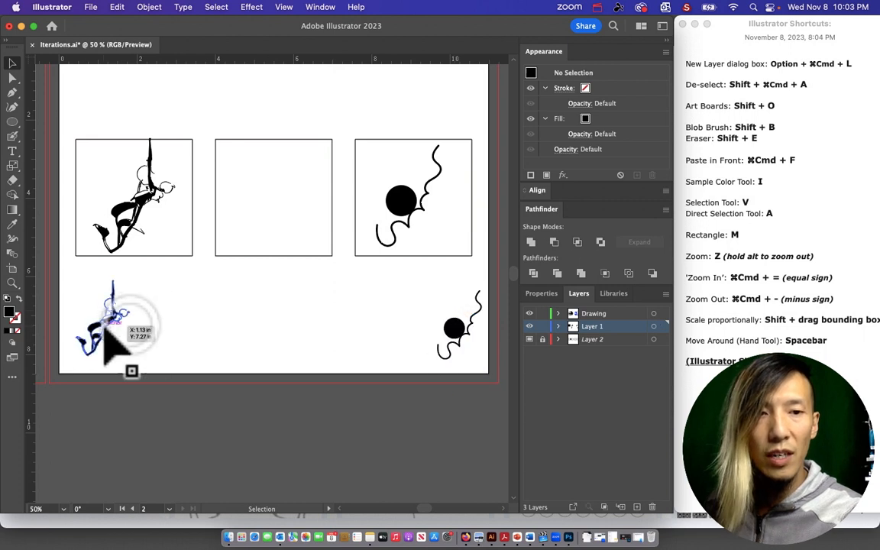
pyautogui.moveTo(105, 334)
pyautogui.mouseDown()
pyautogui.moveTo(90, 336)
pyautogui.moveTo(106, 348)
pyautogui.moveTo(94, 325)
pyautogui.mouseUp()
pyautogui.click(181, 314)
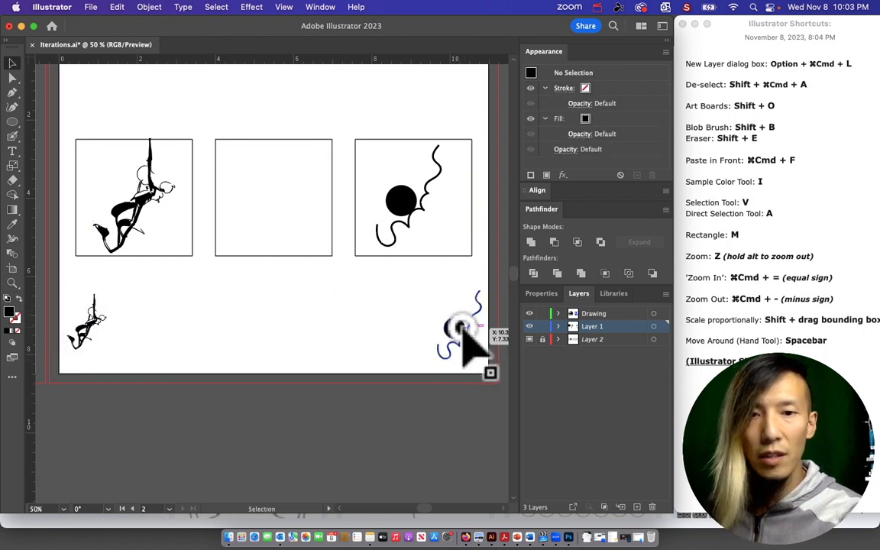
pyautogui.click(457, 349)
pyautogui.moveTo(435, 366); pyautogui.dragTo(461, 332)
pyautogui.click(384, 320)
# Step: Ungroup the small plant below the first frame and check whether the small circle-and-squiggle drawing is grouped
pyautogui.click(89, 321)
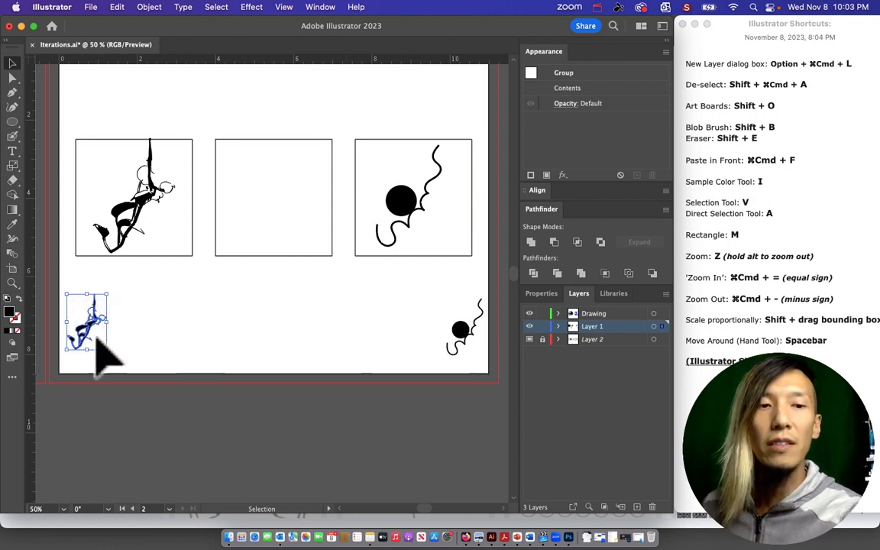
pyautogui.rightClick(91, 327)
pyautogui.click(116, 405)
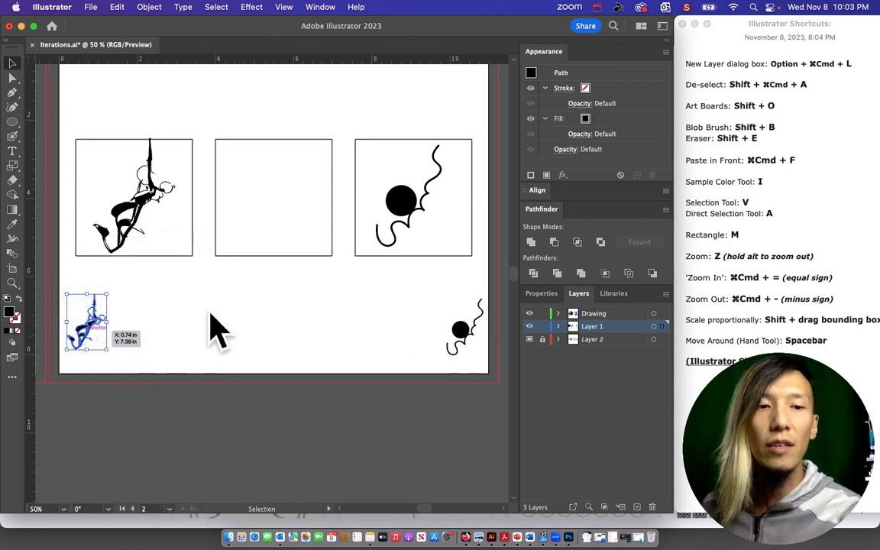
pyautogui.click(403, 309)
pyautogui.rightClick(458, 323)
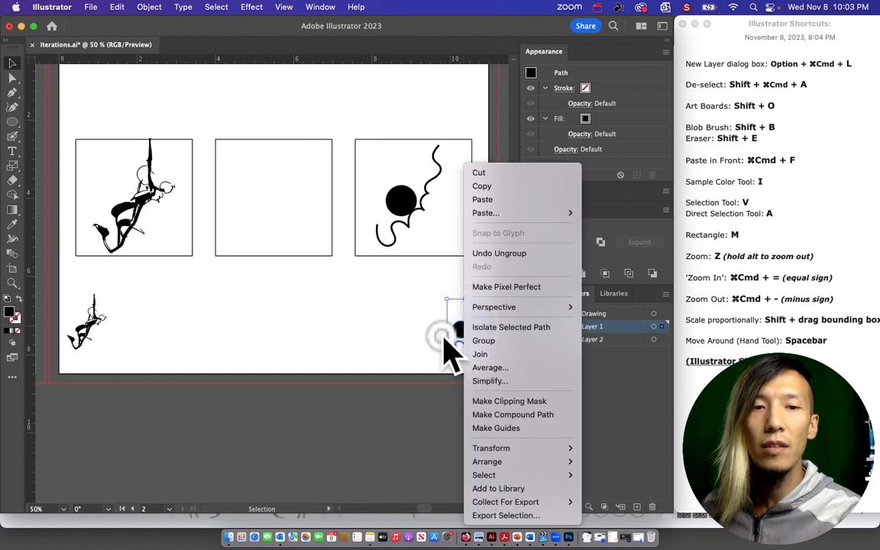
pyautogui.click(107, 334)
# Step: Check whether the small plant and the small circle-and-squiggle drawing can be expanded
pyautogui.click(85, 315)
pyautogui.click(149, 7)
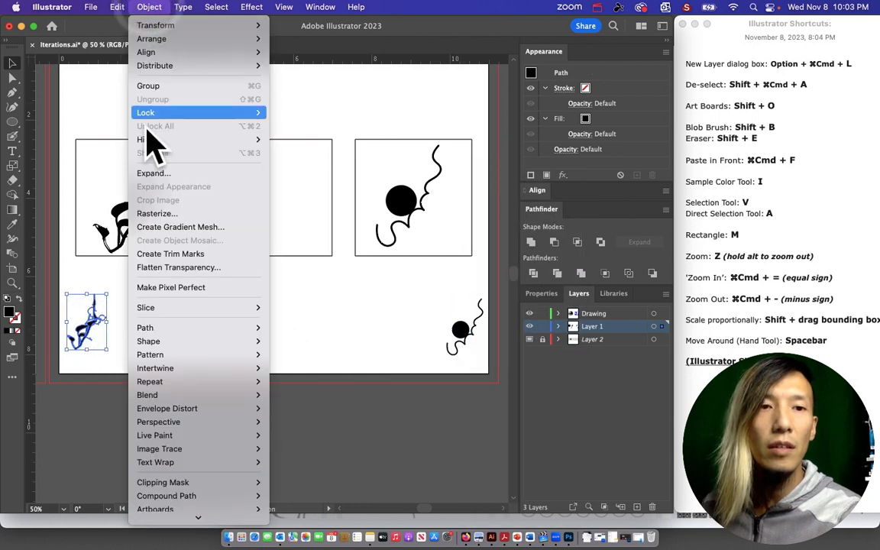
pyautogui.click(402, 308)
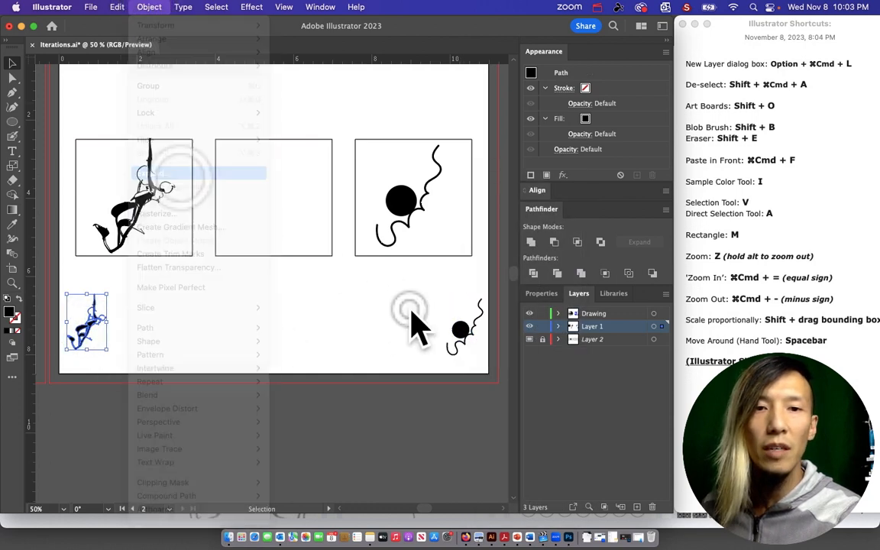
pyautogui.click(452, 314)
pyautogui.click(465, 324)
pyautogui.click(156, 6)
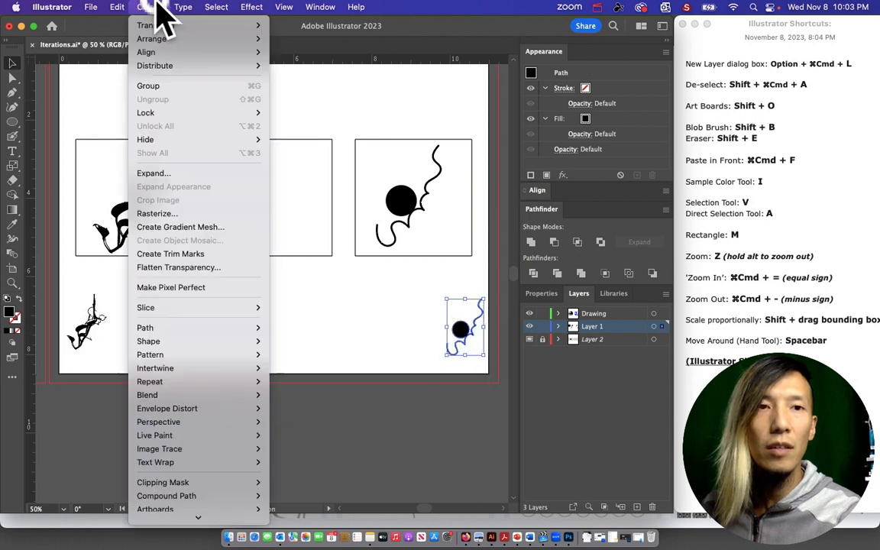
pyautogui.click(177, 171)
pyautogui.click(305, 320)
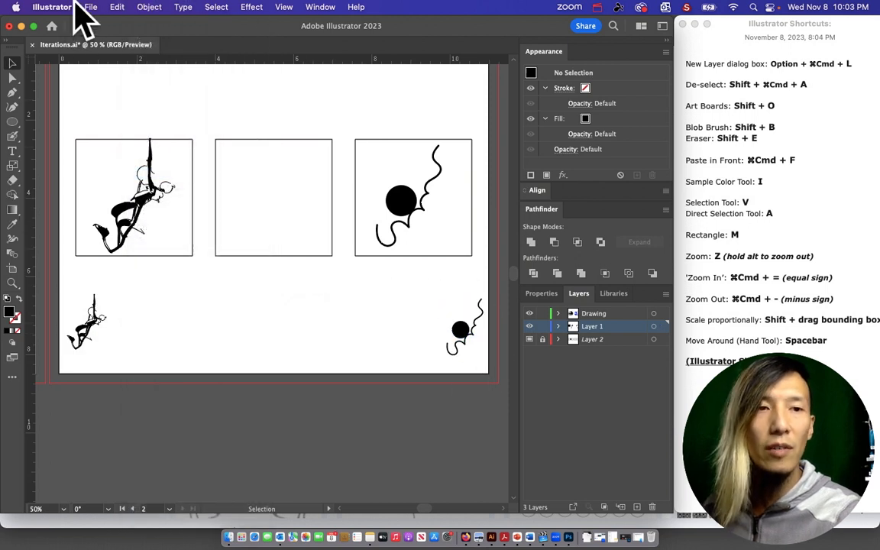
# Step: Make a blend between the small plant and the small circle-and-squiggle drawing, then deselect it
pyautogui.click(89, 322)
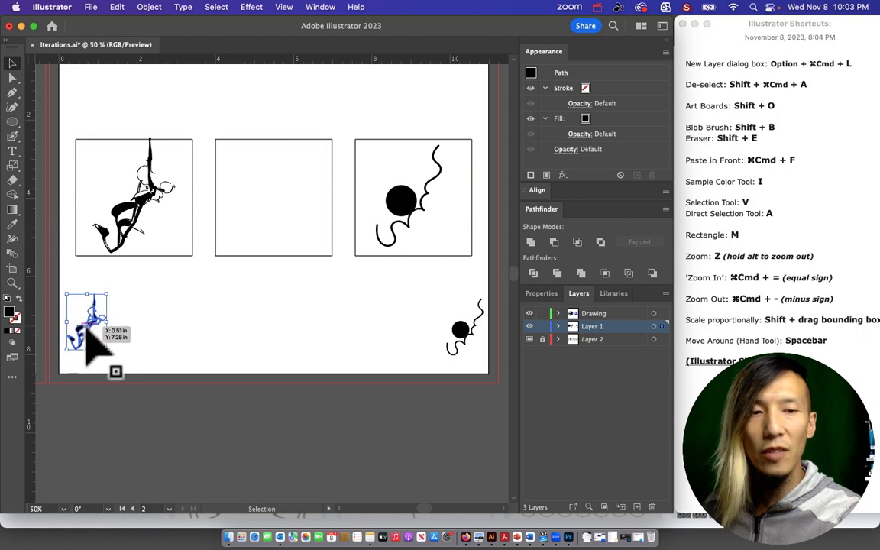
pyautogui.keyDown('shift'); pyautogui.click(465, 335); pyautogui.keyUp('shift')
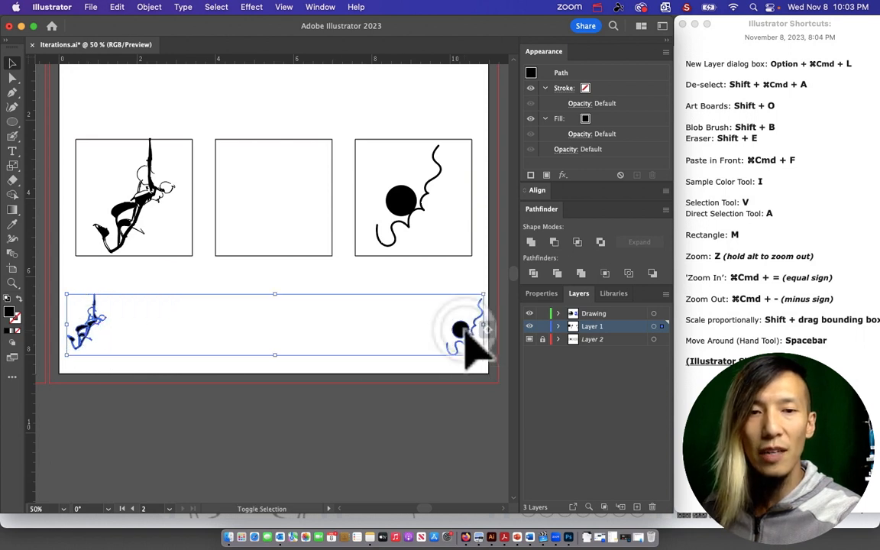
pyautogui.click(149, 8)
pyautogui.moveTo(177, 395)
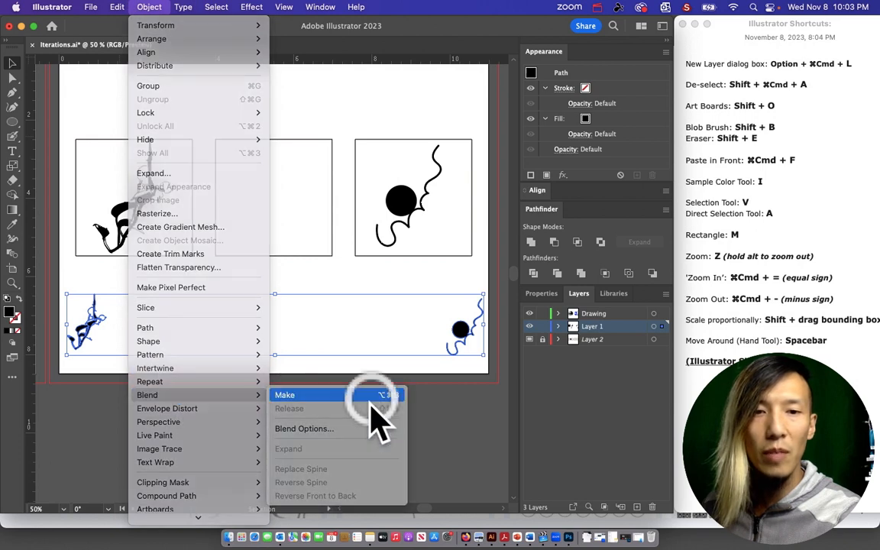
pyautogui.click(375, 419)
pyautogui.click(329, 281)
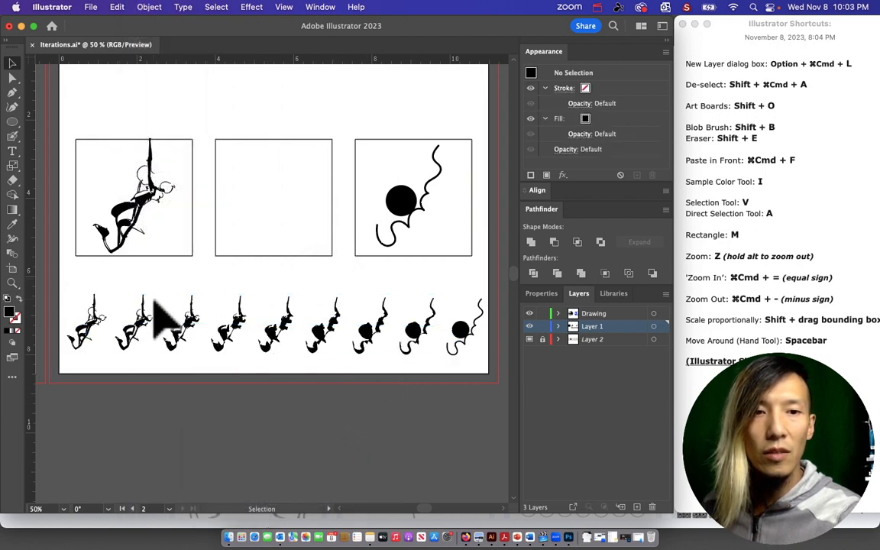
# Step: Examine the intermediate blend shapes up close along the row, ending with the three frames and the whole row in view
pyautogui.click(13, 283)
pyautogui.moveTo(108, 308); pyautogui.dragTo(361, 289)
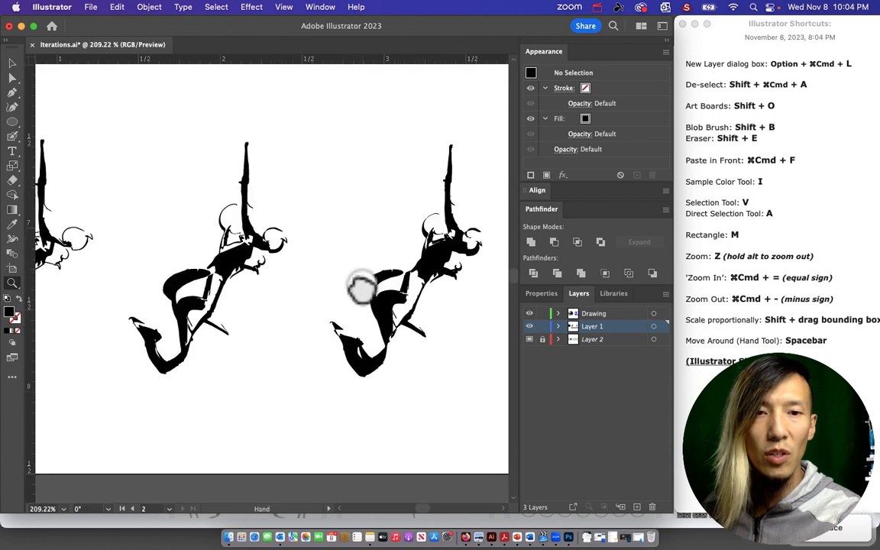
pyautogui.moveTo(414, 314); pyautogui.dragTo(224, 303)
pyautogui.moveTo(399, 298); pyautogui.dragTo(167, 304)
pyautogui.moveTo(439, 305); pyautogui.dragTo(178, 308)
pyautogui.moveTo(397, 311); pyautogui.dragTo(201, 307)
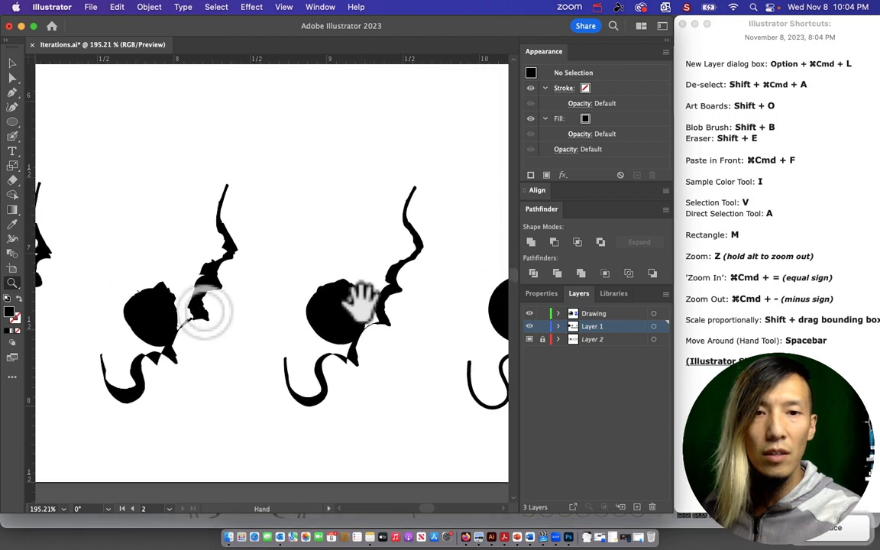
pyautogui.moveTo(361, 300); pyautogui.dragTo(175, 301)
pyautogui.moveTo(276, 304); pyautogui.dragTo(408, 308)
pyautogui.moveTo(193, 299); pyautogui.dragTo(332, 289)
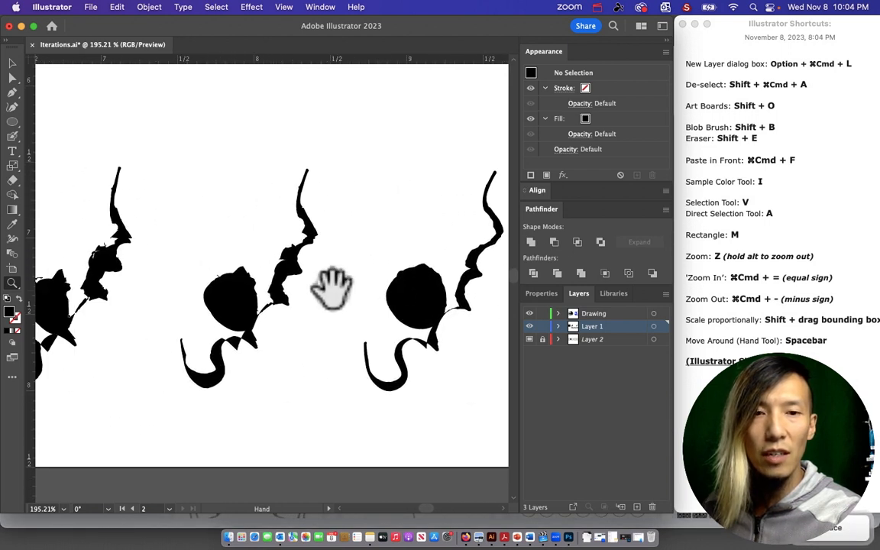
pyautogui.moveTo(422, 304); pyautogui.dragTo(275, 309)
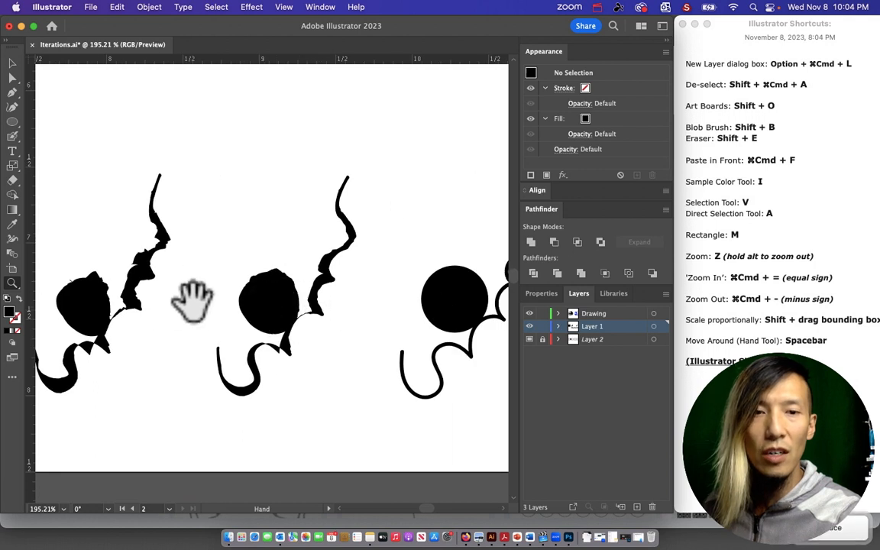
pyautogui.moveTo(444, 294); pyautogui.dragTo(382, 298)
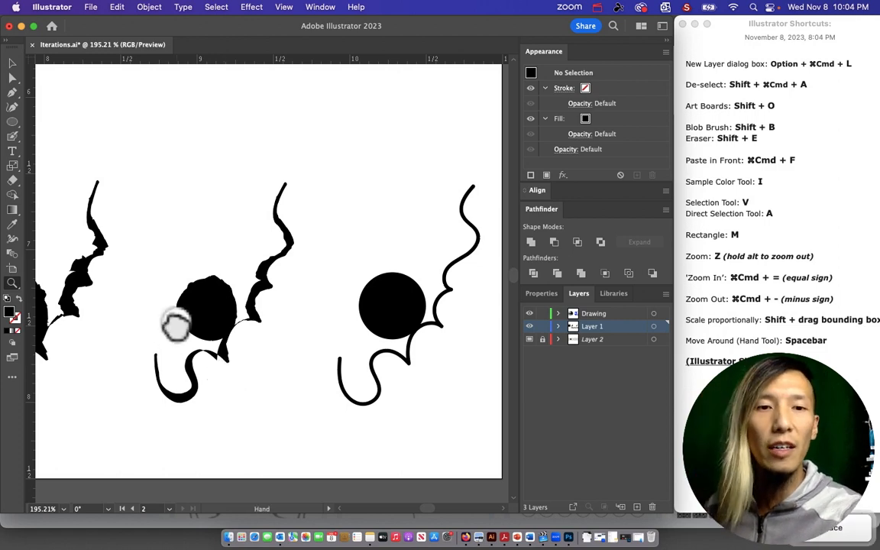
pyautogui.moveTo(176, 325); pyautogui.dragTo(295, 304)
pyautogui.keyDown('alt'); pyautogui.click(325, 284); pyautogui.keyUp('alt')
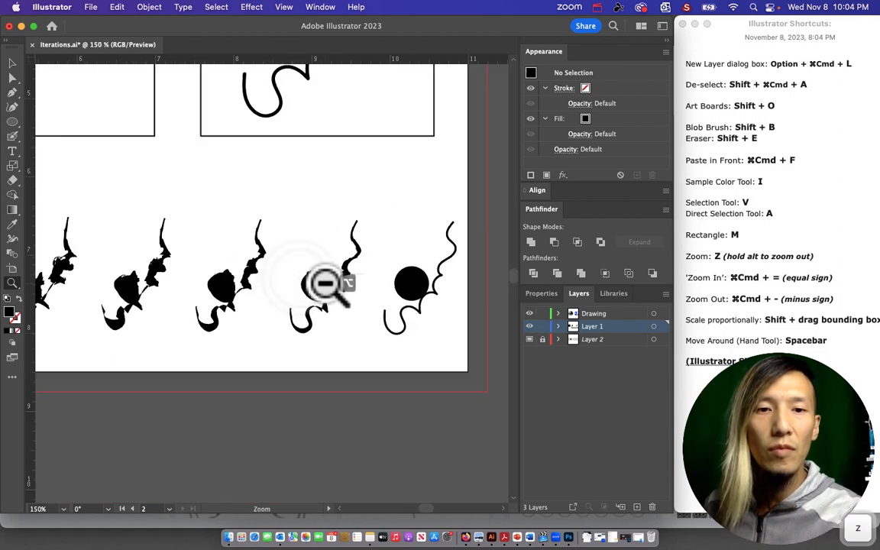
pyautogui.keyDown('alt'); pyautogui.click(325, 284); pyautogui.keyUp('alt')
pyautogui.moveTo(214, 255); pyautogui.dragTo(405, 255)
pyautogui.click(376, 271)
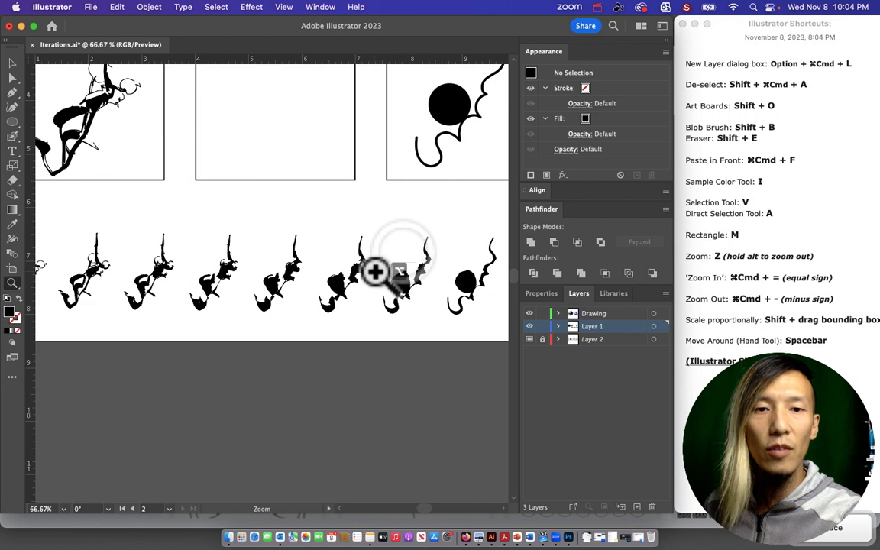
pyautogui.keyDown('alt'); pyautogui.click(336, 287); pyautogui.keyUp('alt')
pyautogui.keyDown('alt'); pyautogui.click(336, 286); pyautogui.keyUp('alt')
pyautogui.keyDown('alt'); pyautogui.click(335, 285); pyautogui.keyUp('alt')
pyautogui.moveTo(229, 249); pyautogui.dragTo(324, 308)
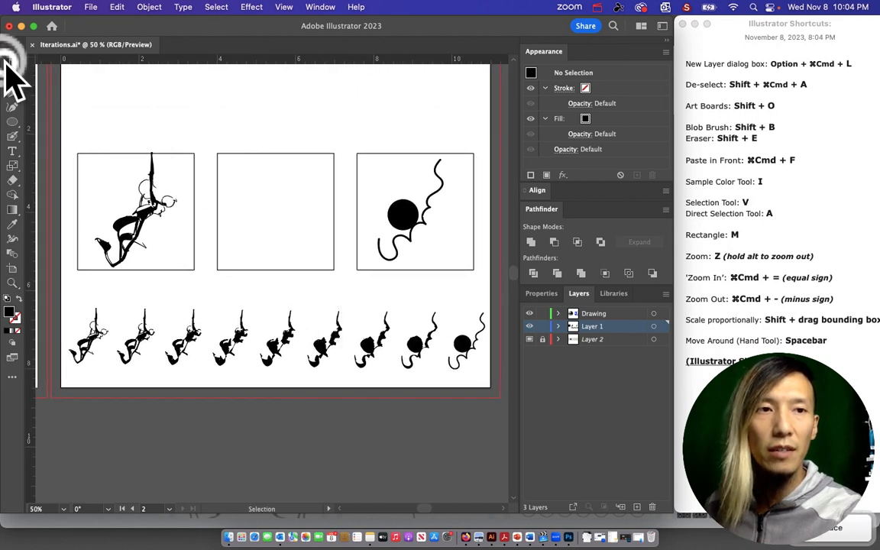
# Step: Inspect the blend as one object and compare its shapes at higher magnification, ending at the plant-like steps
pyautogui.click(420, 346)
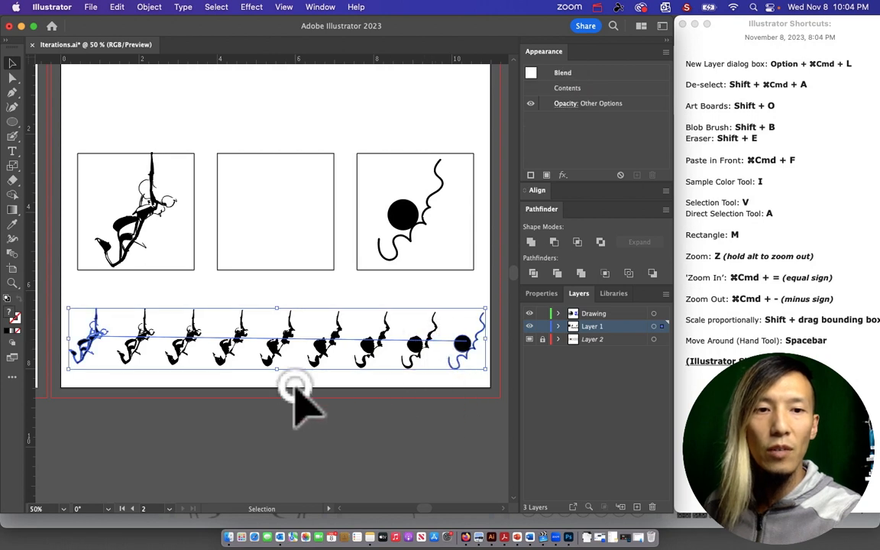
pyautogui.click(294, 388)
pyautogui.click(12, 284)
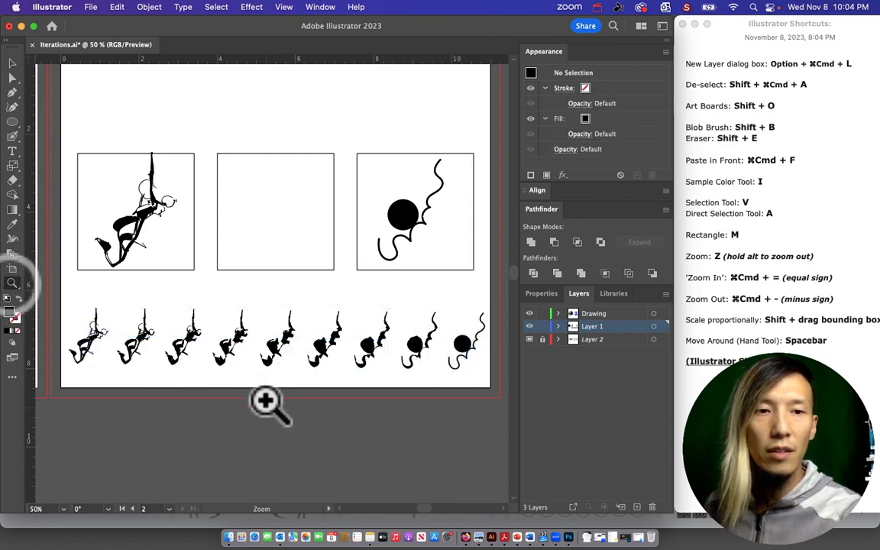
pyautogui.moveTo(173, 330); pyautogui.dragTo(482, 365)
pyautogui.press('space')
pyautogui.moveTo(306, 374); pyautogui.dragTo(590, 320)
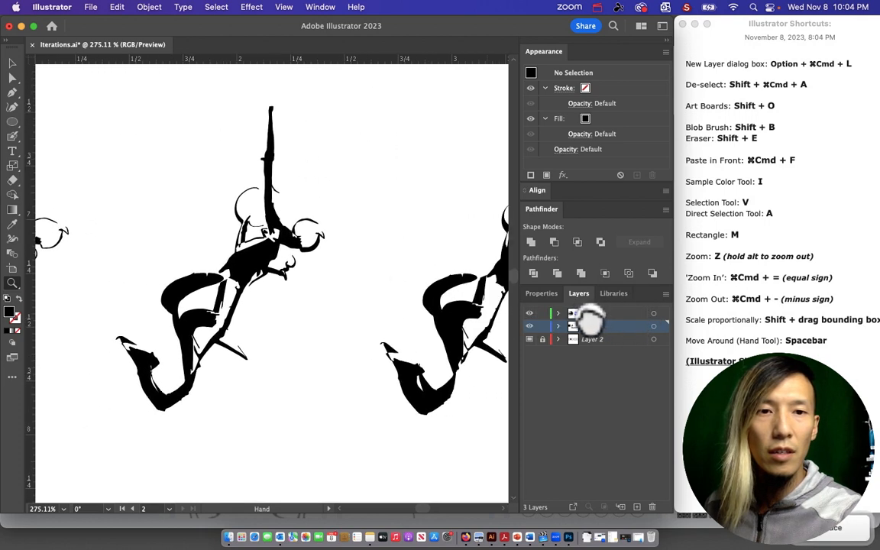
pyautogui.press('space')
pyautogui.moveTo(448, 267); pyautogui.dragTo(118, 308)
pyautogui.moveTo(286, 272); pyautogui.dragTo(261, 275)
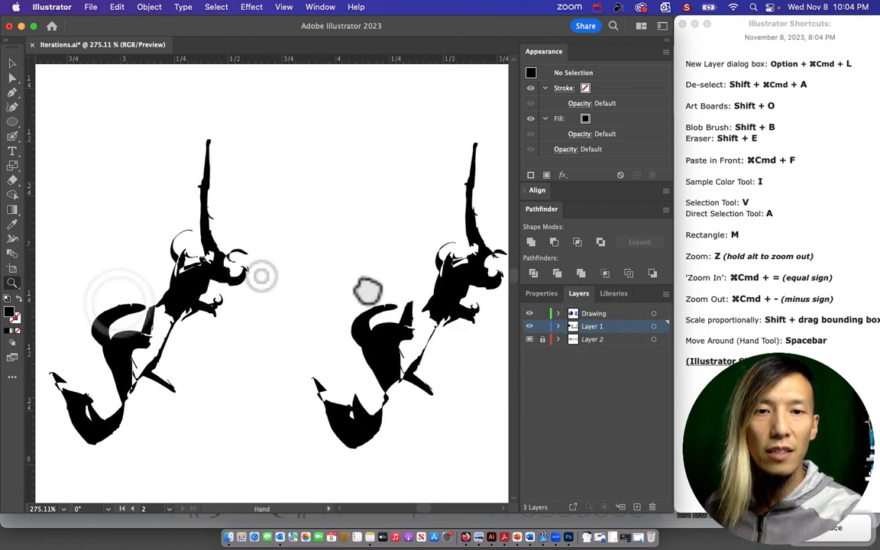
pyautogui.moveTo(368, 291); pyautogui.dragTo(171, 271)
pyautogui.moveTo(369, 276); pyautogui.dragTo(114, 279)
pyautogui.moveTo(417, 272); pyautogui.dragTo(121, 275)
pyautogui.moveTo(355, 274); pyautogui.dragTo(171, 279)
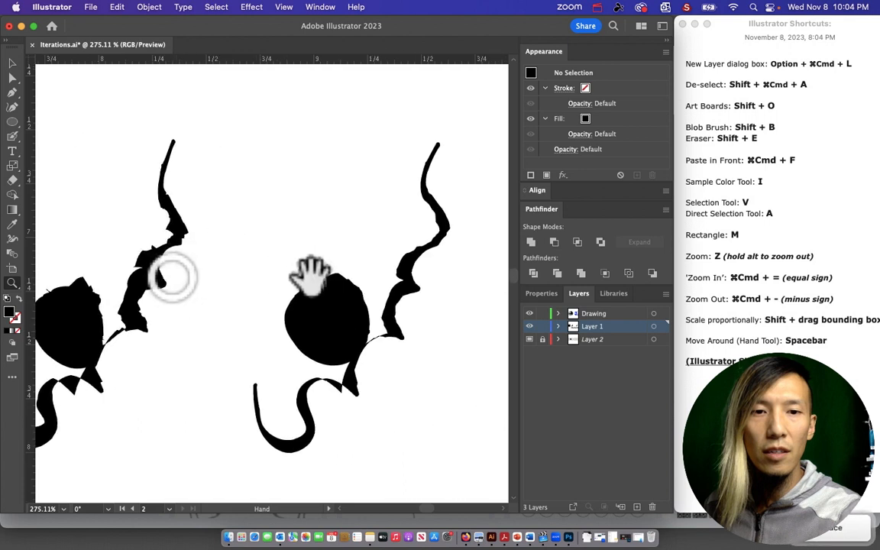
pyautogui.moveTo(308, 274)
pyautogui.mouseDown()
pyautogui.moveTo(202, 285)
pyautogui.moveTo(148, 261)
pyautogui.moveTo(168, 259)
pyautogui.mouseUp()
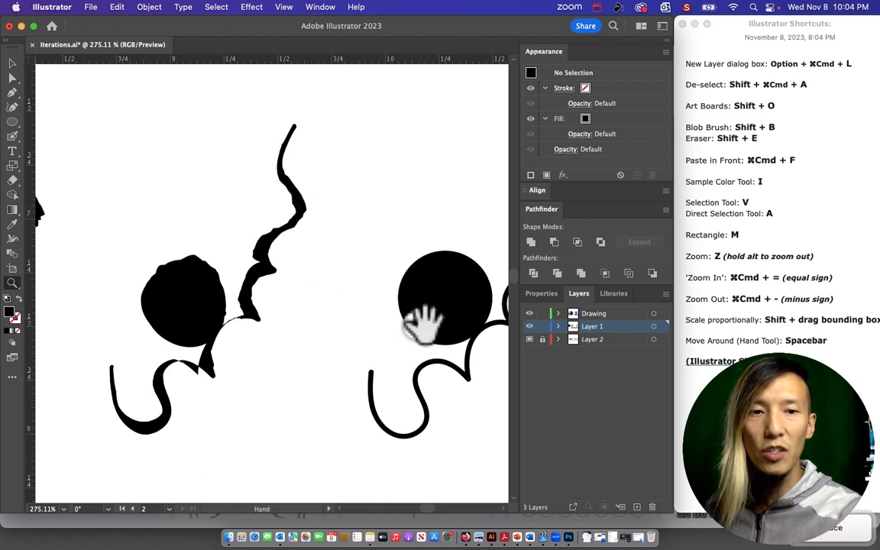
pyautogui.moveTo(422, 324)
pyautogui.mouseDown()
pyautogui.moveTo(283, 331)
pyautogui.moveTo(578, 281)
pyautogui.mouseUp()
pyautogui.moveTo(156, 292)
pyautogui.mouseDown()
pyautogui.moveTo(408, 288)
pyautogui.moveTo(464, 296)
pyautogui.moveTo(244, 298)
pyautogui.moveTo(417, 305)
pyautogui.moveTo(404, 325)
pyautogui.moveTo(240, 328)
pyautogui.moveTo(183, 314)
pyautogui.moveTo(351, 324)
pyautogui.moveTo(240, 314)
pyautogui.mouseUp()
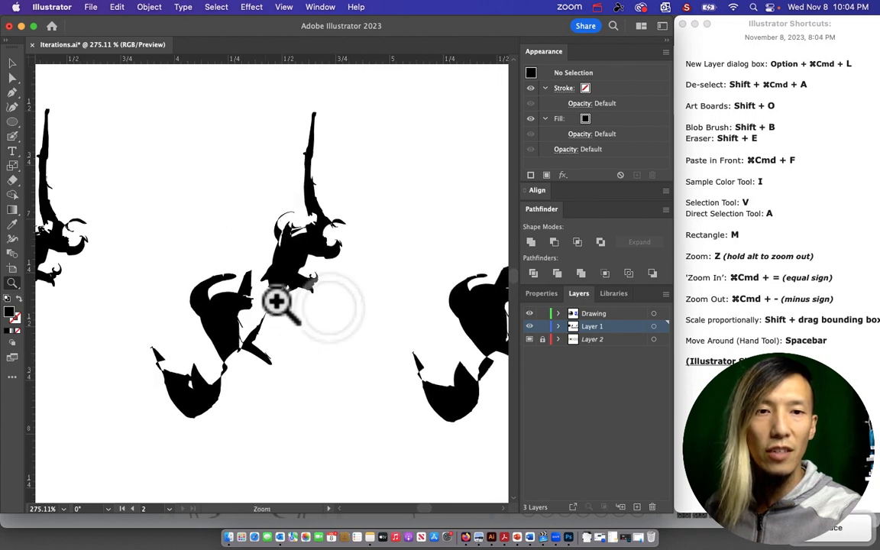
pyautogui.moveTo(220, 275); pyautogui.dragTo(447, 269)
pyautogui.moveTo(243, 248); pyautogui.dragTo(336, 252)
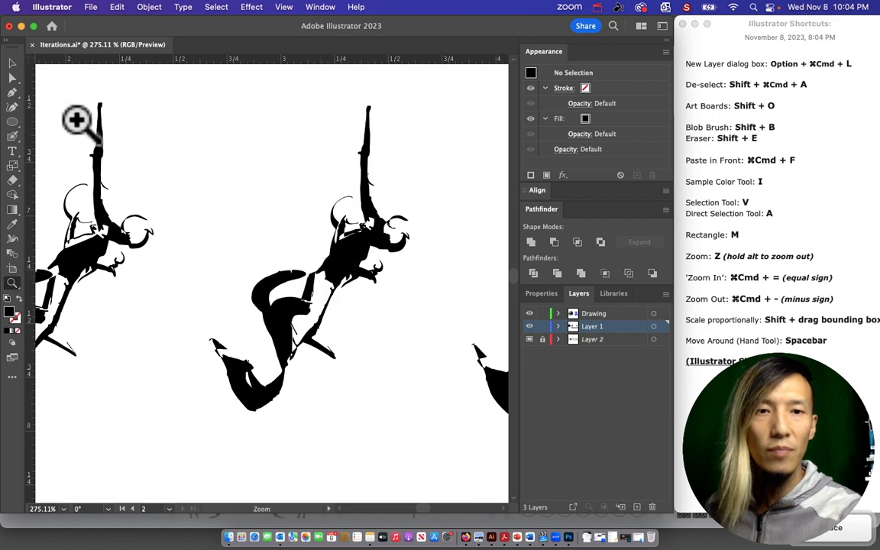
# Step: Expand the blend below the frames with Object and Fill enabled
pyautogui.click(12, 63)
pyautogui.click(344, 232)
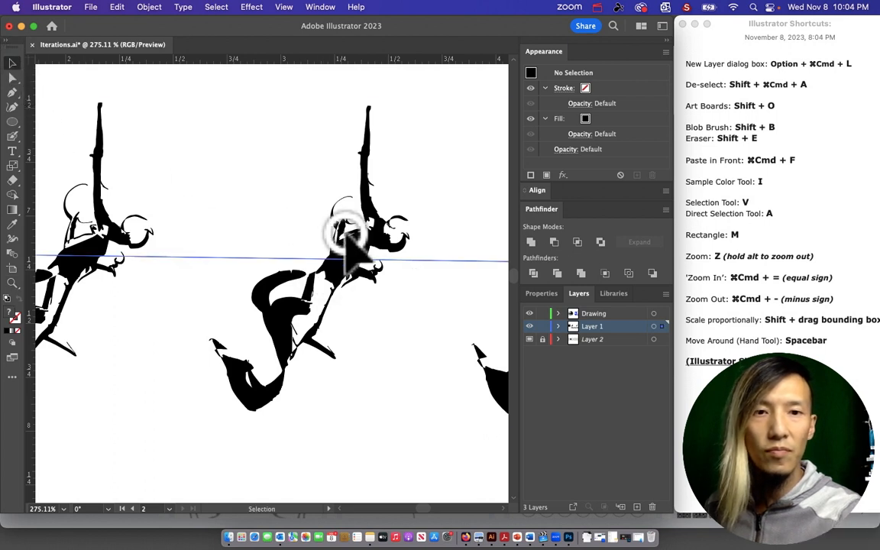
pyautogui.rightClick(349, 252)
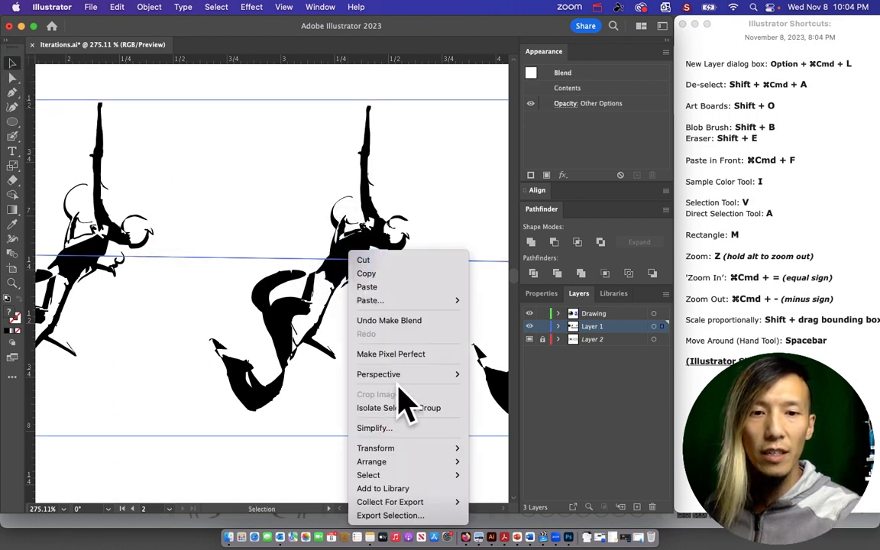
pyautogui.click(328, 264)
pyautogui.click(152, 7)
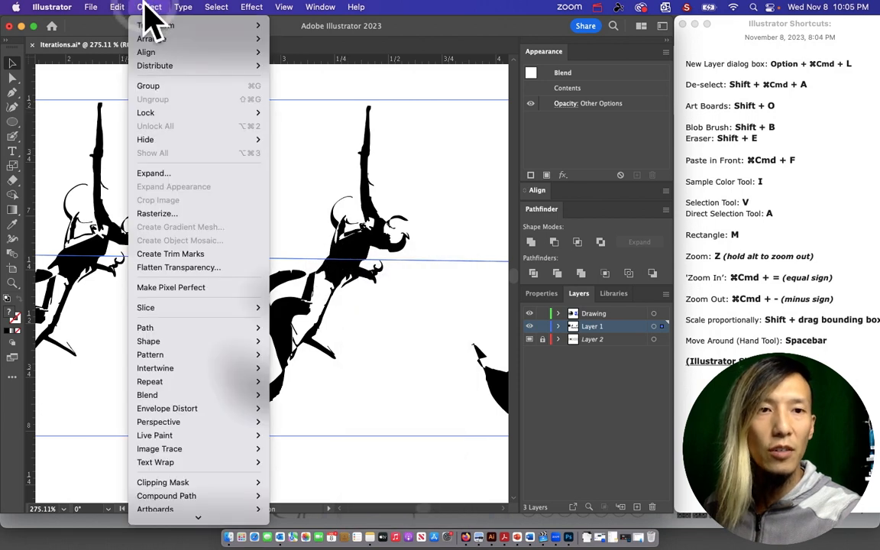
pyautogui.click(172, 173)
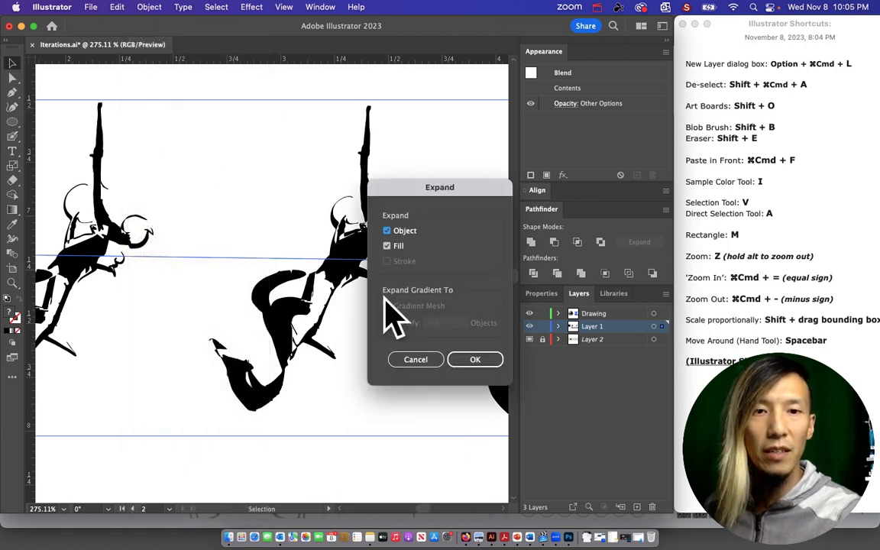
pyautogui.click(481, 364)
# Step: Ungroup the expanded blend below the frames
pyautogui.rightClick(350, 242)
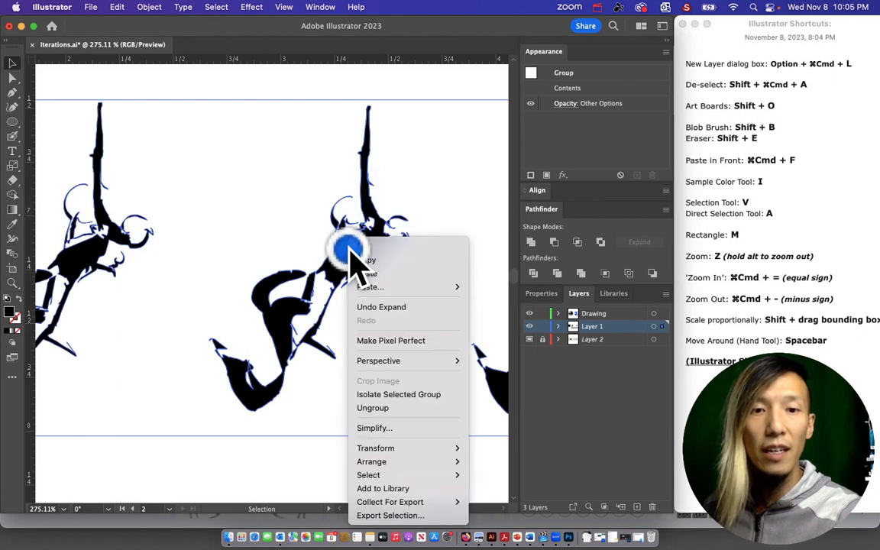
pyautogui.click(375, 410)
pyautogui.click(150, 7)
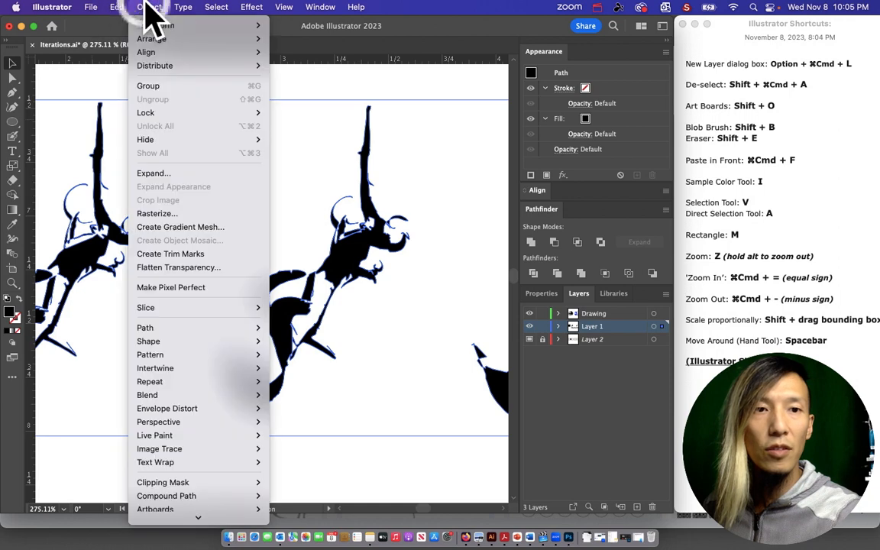
pyautogui.click(172, 173)
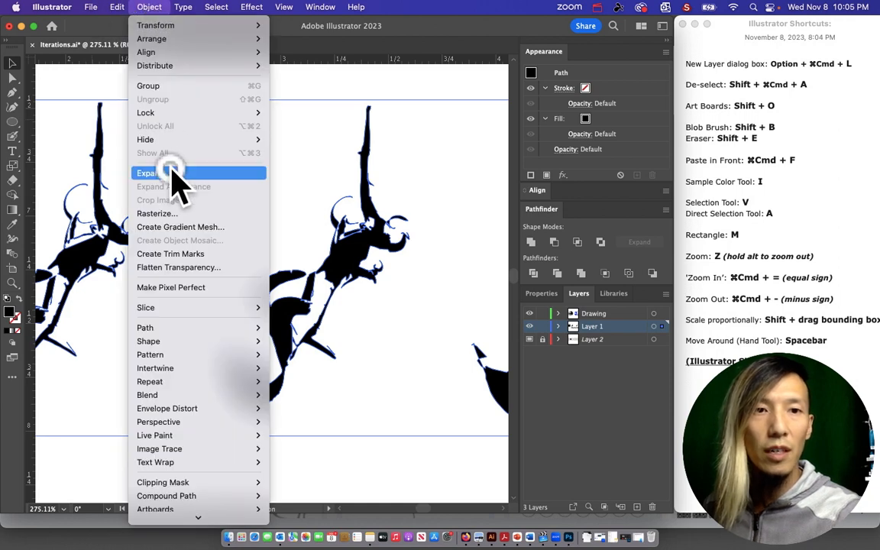
pyautogui.click(149, 8)
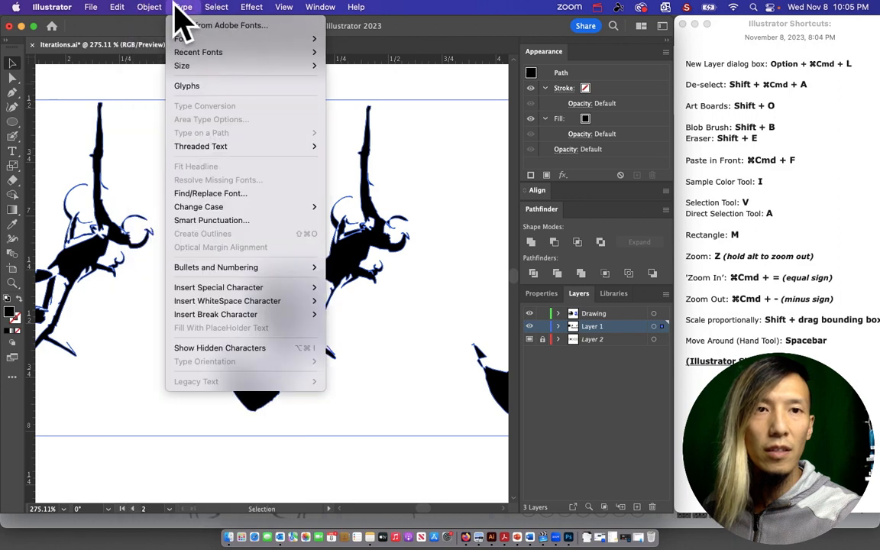
pyautogui.moveTo(108, 10)
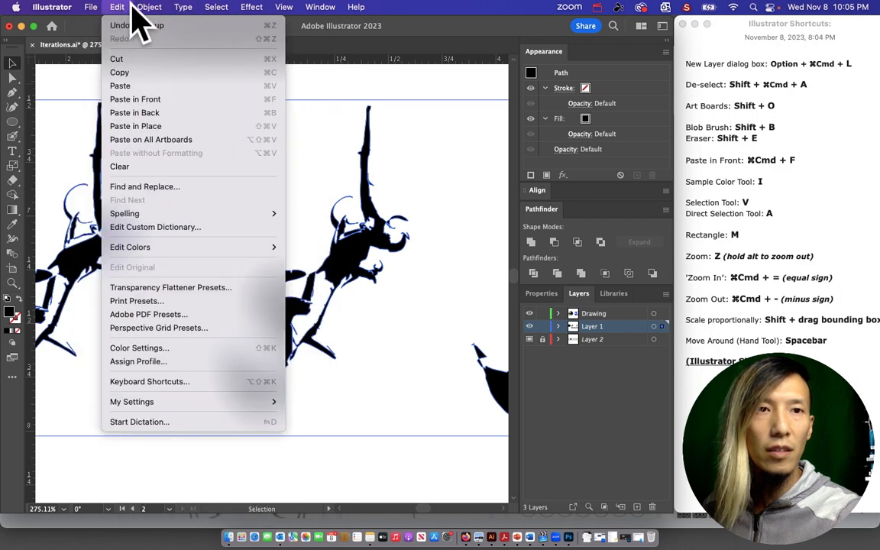
pyautogui.moveTo(150, 10)
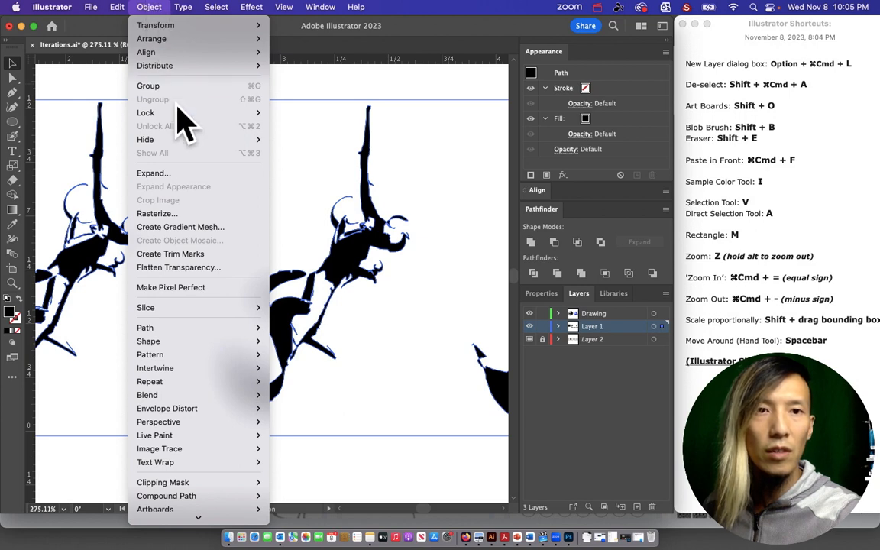
pyautogui.click(389, 152)
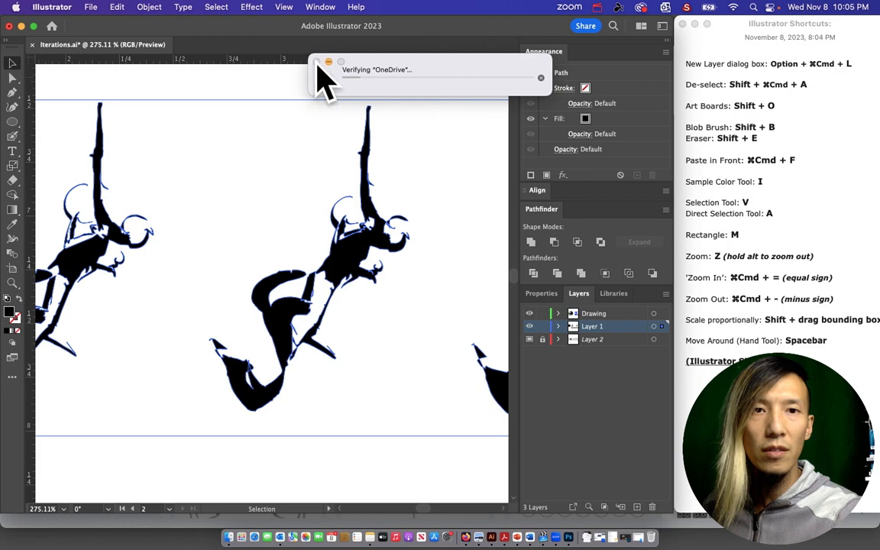
# Step: Select one intermediate shape in the row by itself, try moving it away from its neighbours, and undo the move
pyautogui.click(12, 77)
pyautogui.click(162, 90)
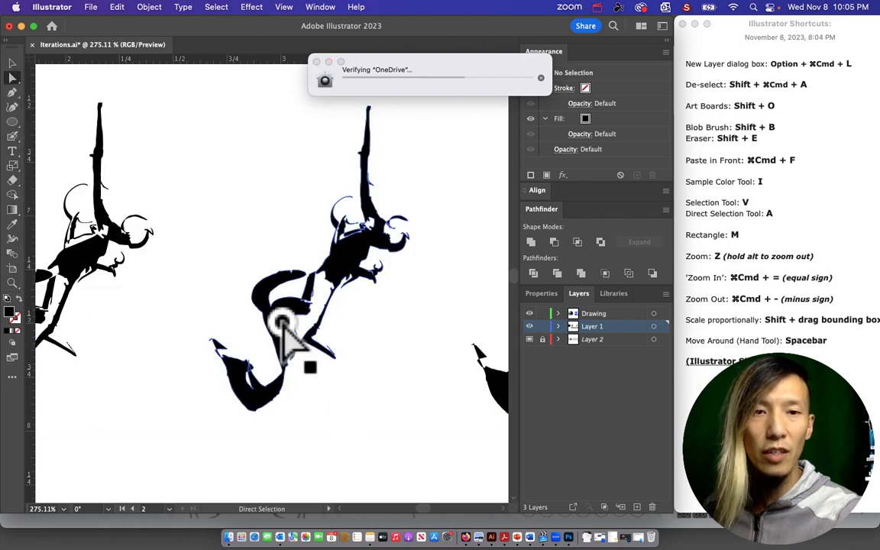
pyautogui.moveTo(289, 335); pyautogui.dragTo(242, 300)
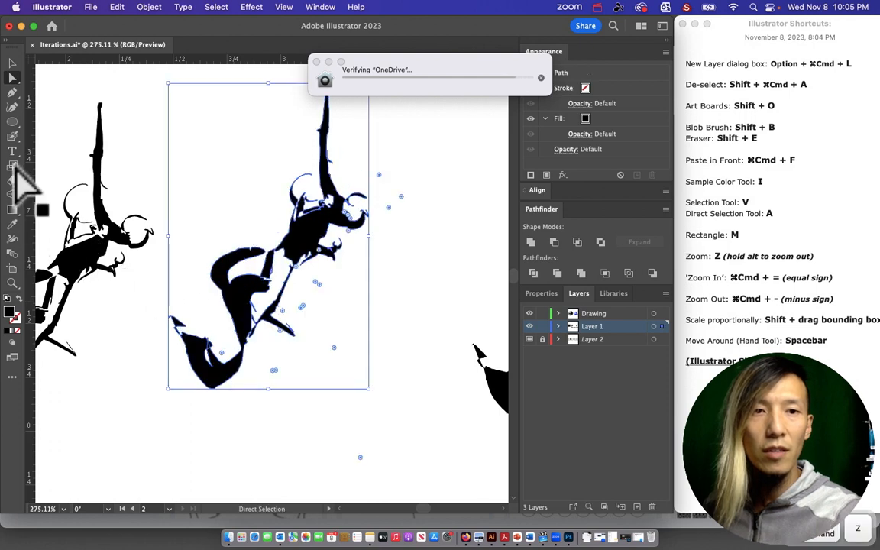
pyautogui.press('super+z')
pyautogui.click(12, 61)
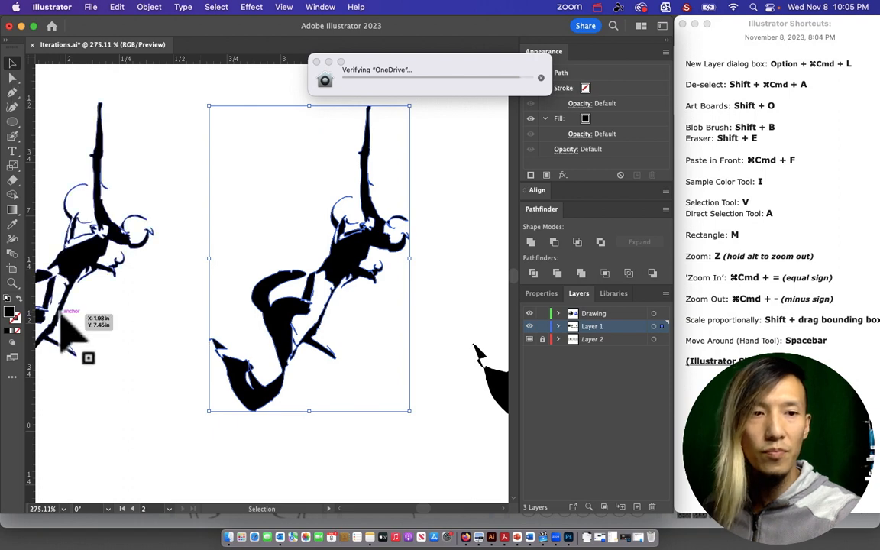
# Step: Copy the selected intermediate shape, the third in the row, and place the duplicate inside the empty middle frame
pyautogui.press('super+minus')
pyautogui.press('super+minus')
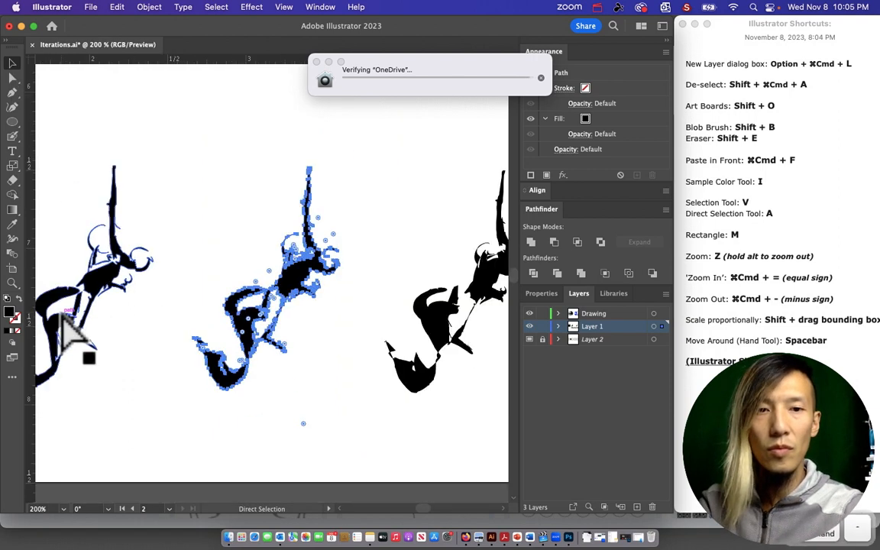
pyautogui.press('a')
pyautogui.press('super+minus')
pyautogui.press('super+minus')
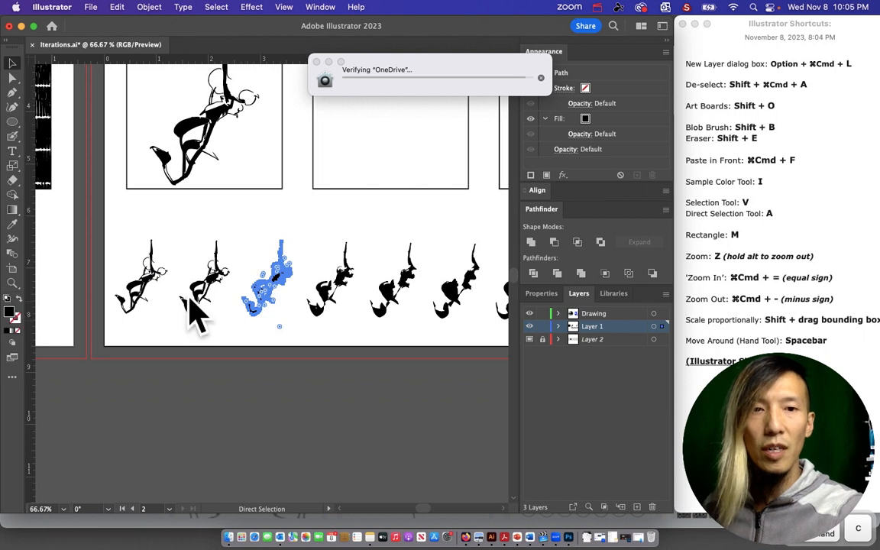
pyautogui.moveTo(336, 205); pyautogui.dragTo(240, 305)
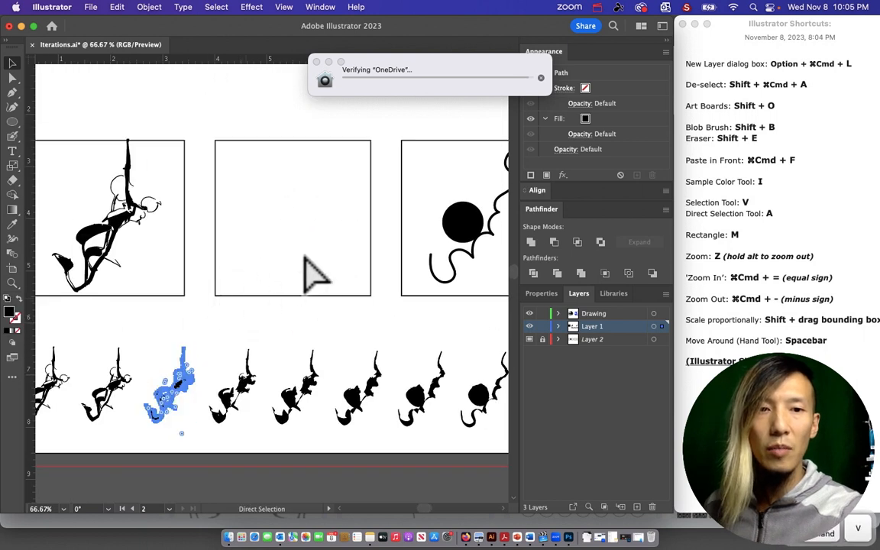
pyautogui.moveTo(187, 384); pyautogui.dragTo(261, 181)
# Step: Scale the copied shape up to nearly the middle frame's full height, centre it horizontally in the frame, and deselect it
pyautogui.moveTo(283, 225); pyautogui.dragTo(373, 298)
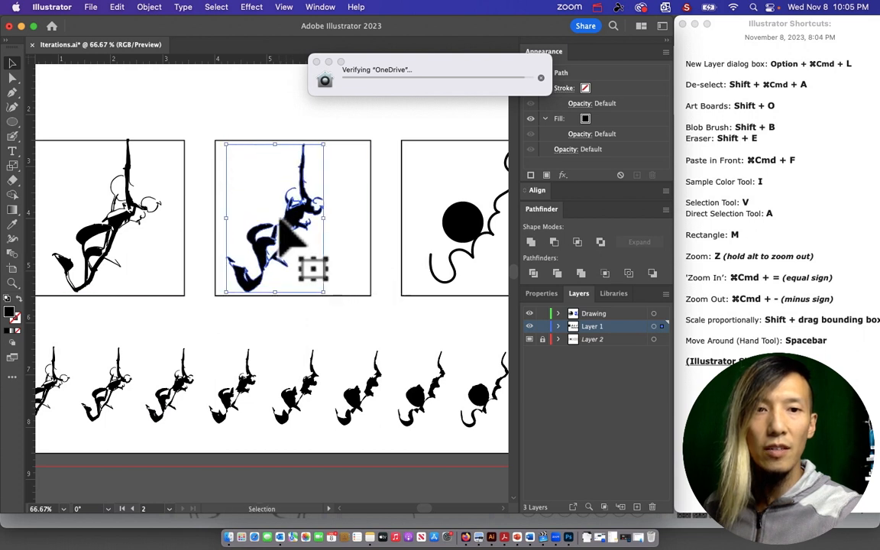
pyautogui.moveTo(298, 226); pyautogui.dragTo(318, 225)
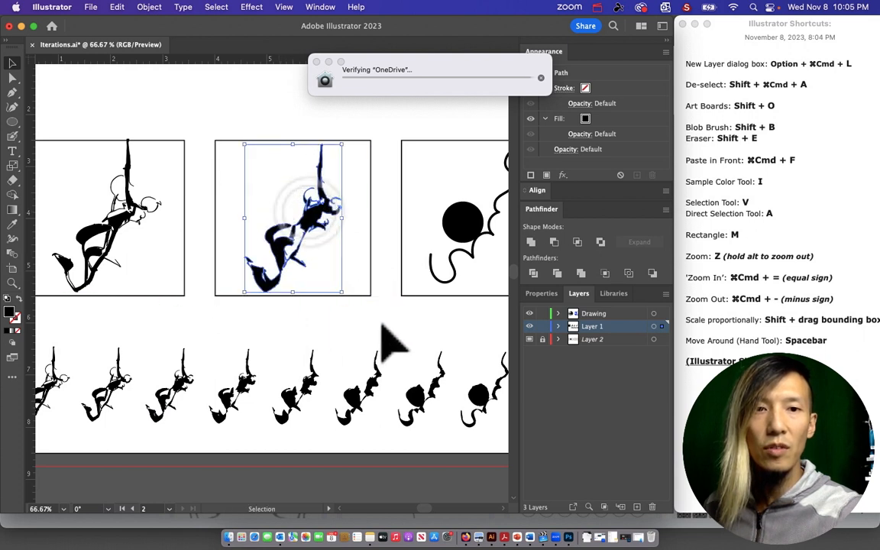
pyautogui.click(388, 344)
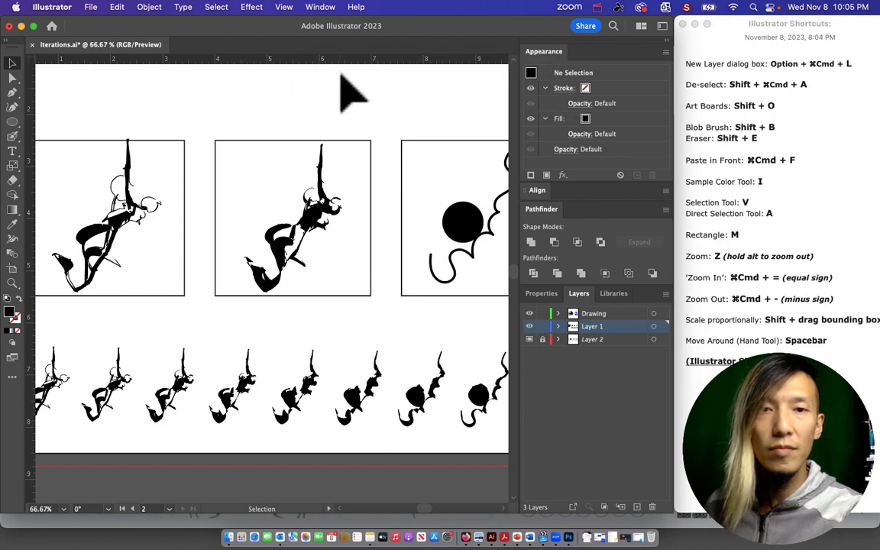
# Step: Save the Iterations.ai document
pyautogui.click(98, 7)
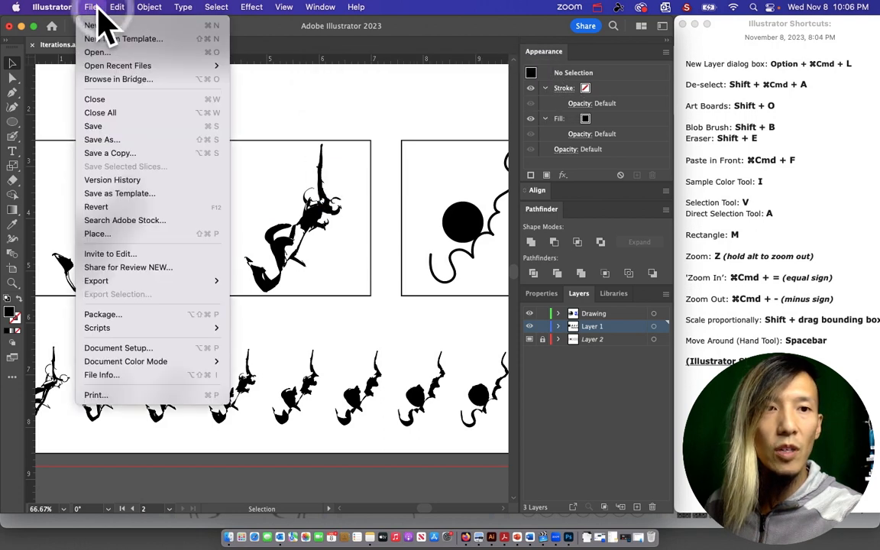
pyautogui.click(117, 122)
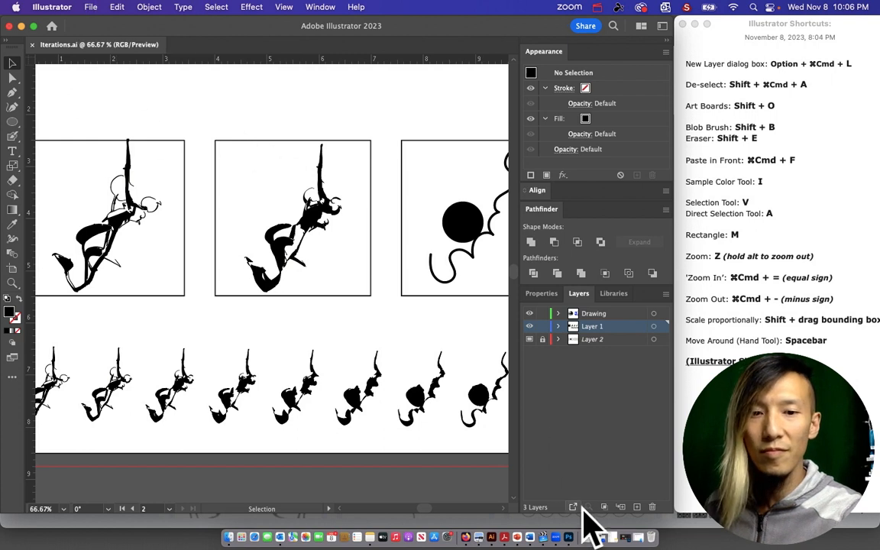
pyautogui.click(598, 7)
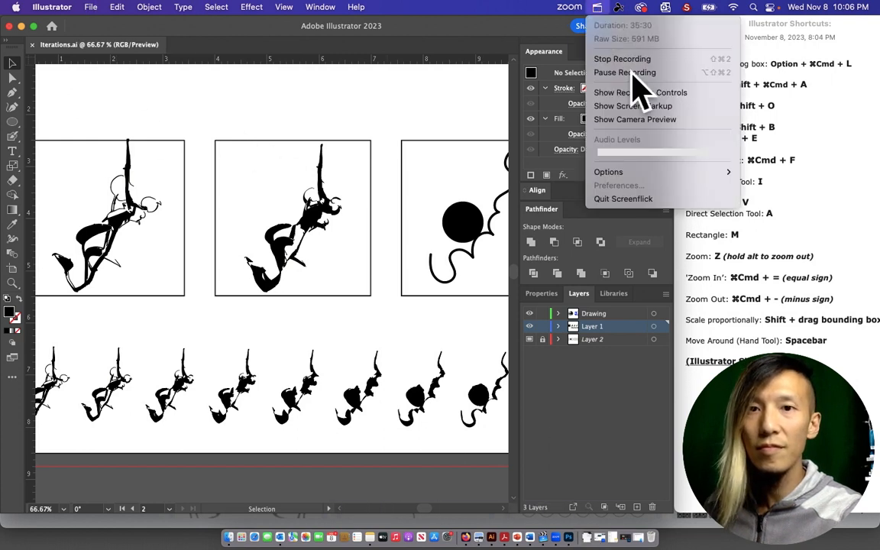